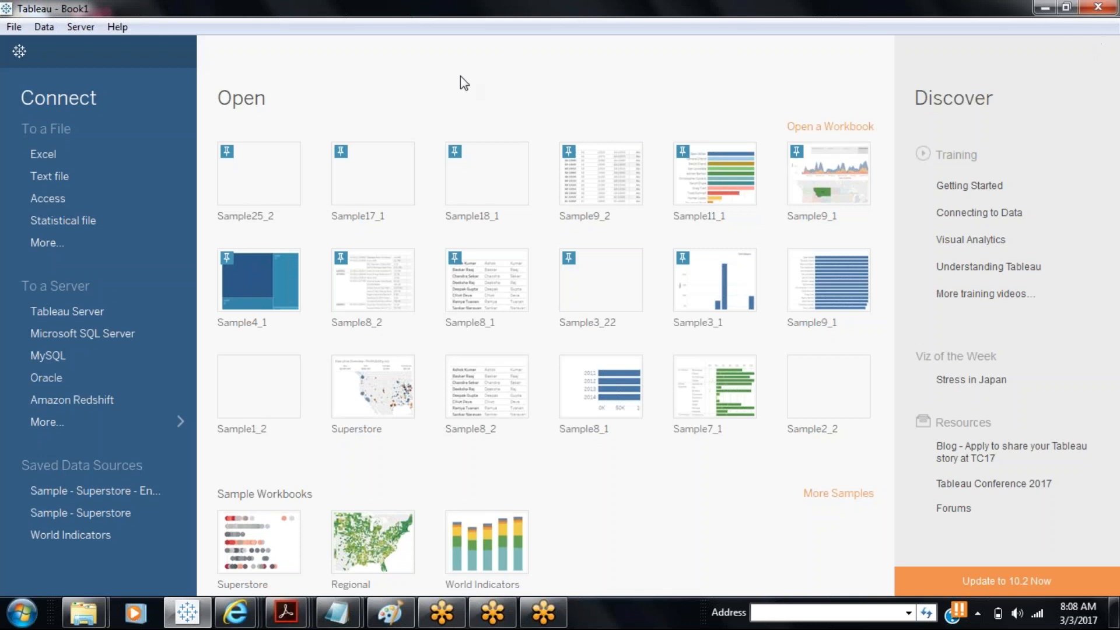
# - Connect to the Sample - Superstore Excel workbook, add its Orders sheet to the data source, and open Sheet 1
pyautogui.click(44, 155)
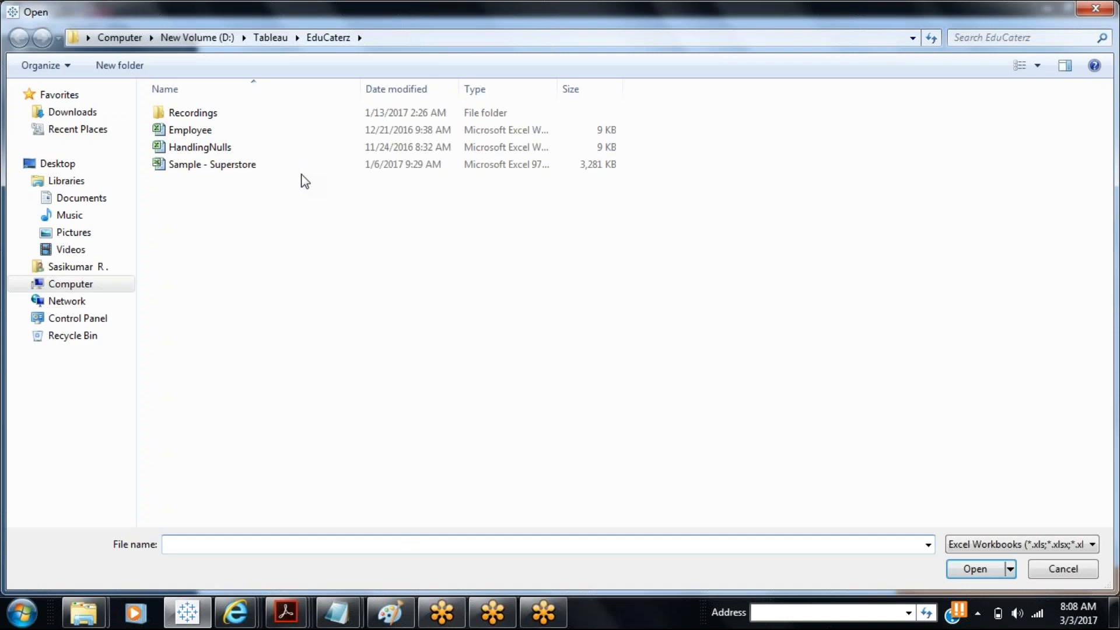
pyautogui.doubleClick(245, 169)
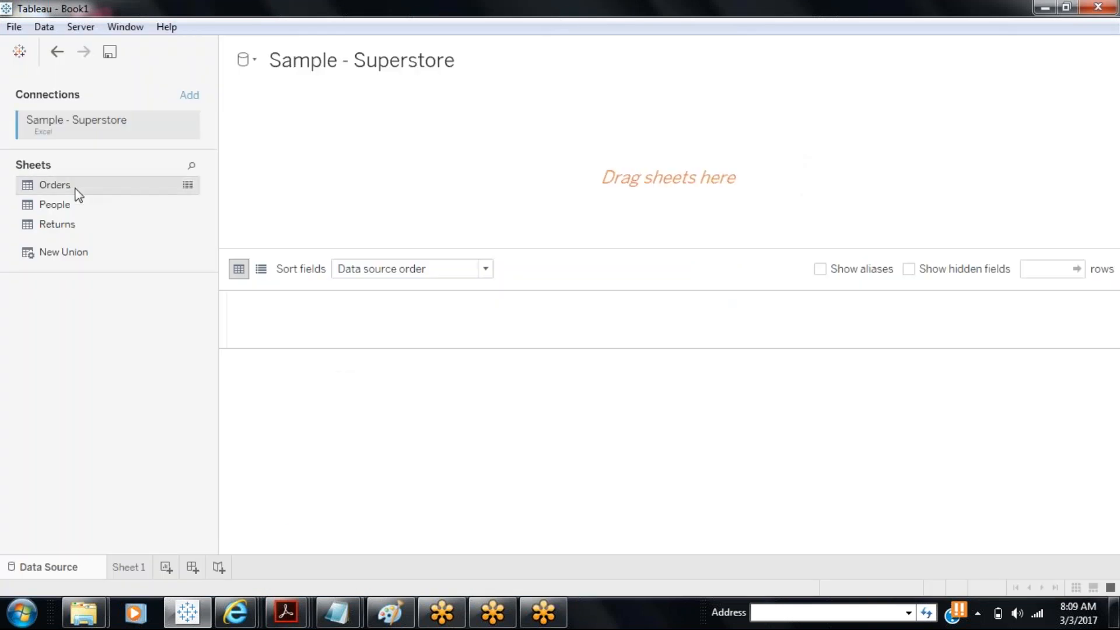
pyautogui.moveTo(75, 192); pyautogui.dragTo(335, 172)
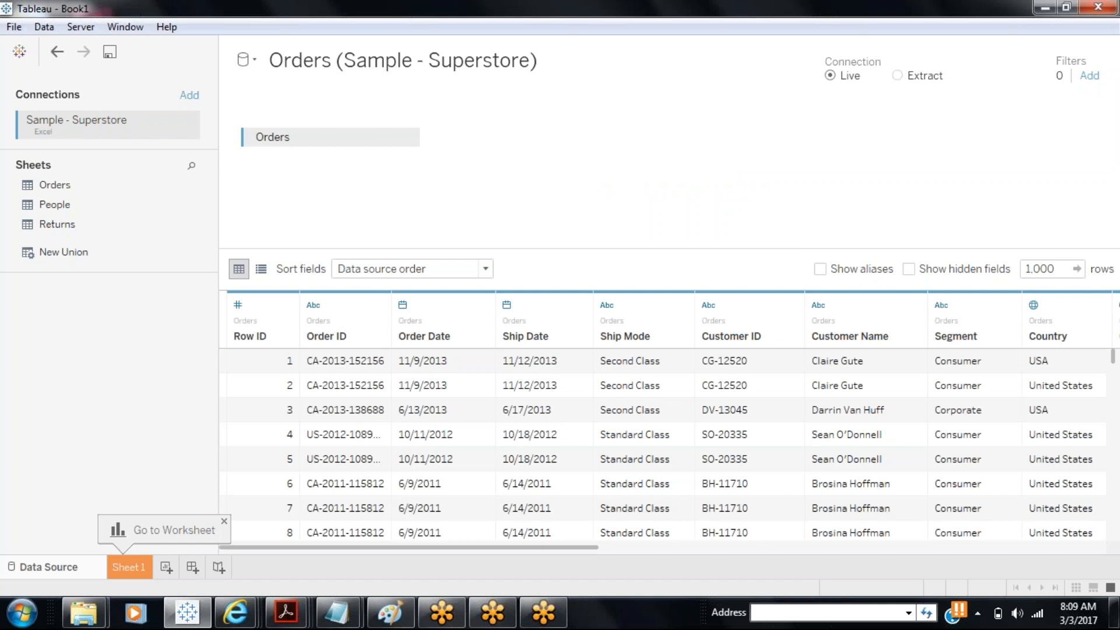
pyautogui.click(135, 566)
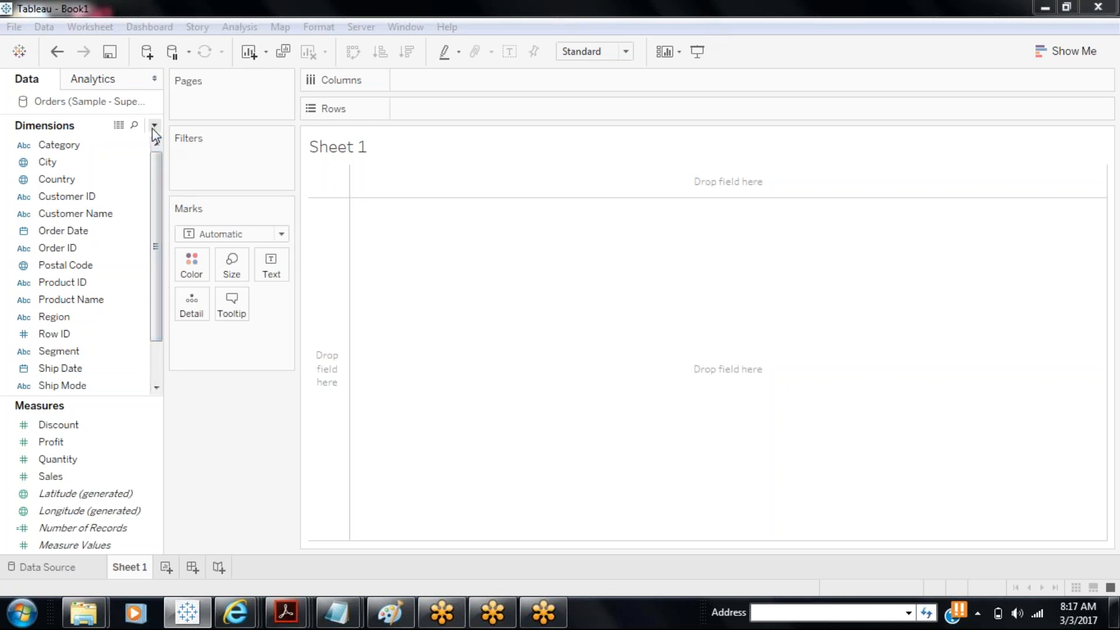
# - Start a new set from the Customer Name dimension and name it "Top25 Customers By Sales"
pyautogui.rightClick(103, 219)
pyautogui.moveTo(170, 335)
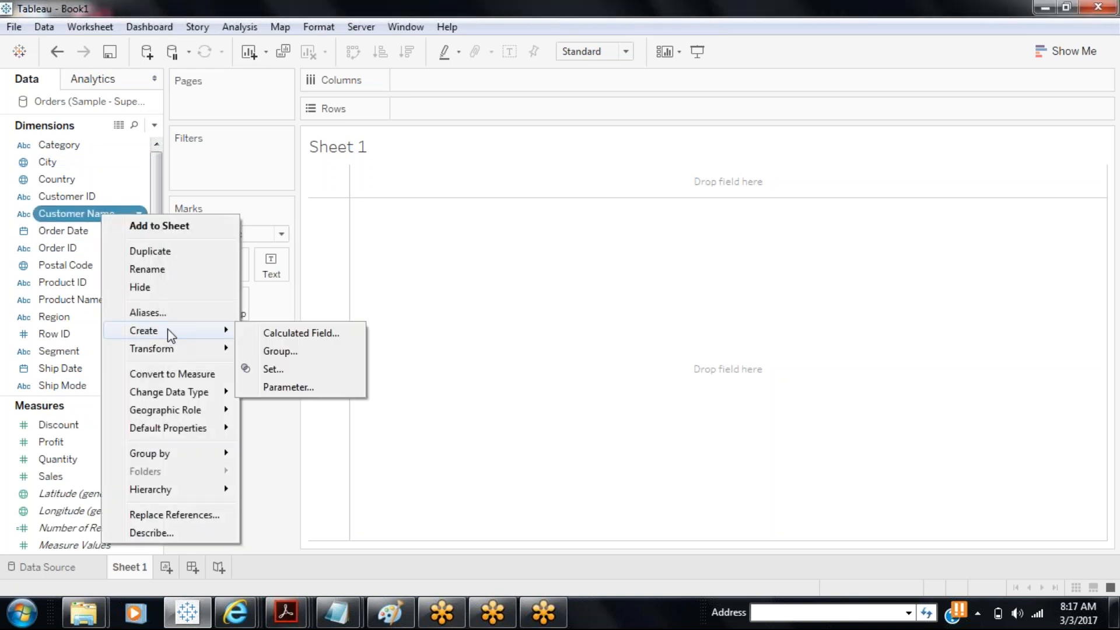
pyautogui.click(266, 369)
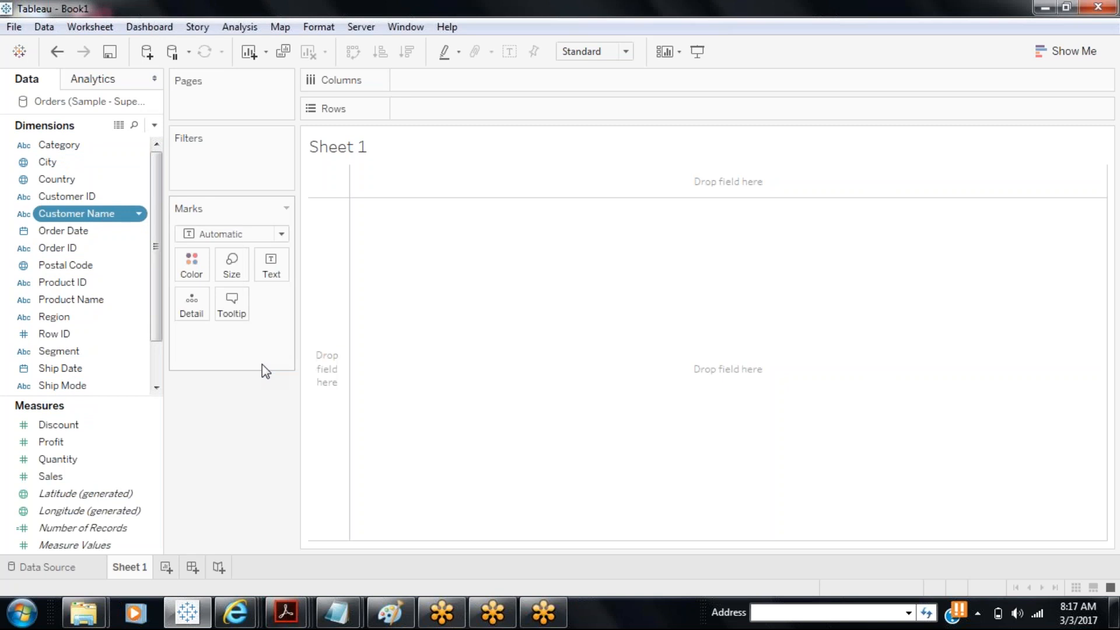
pyautogui.click(508, 129)
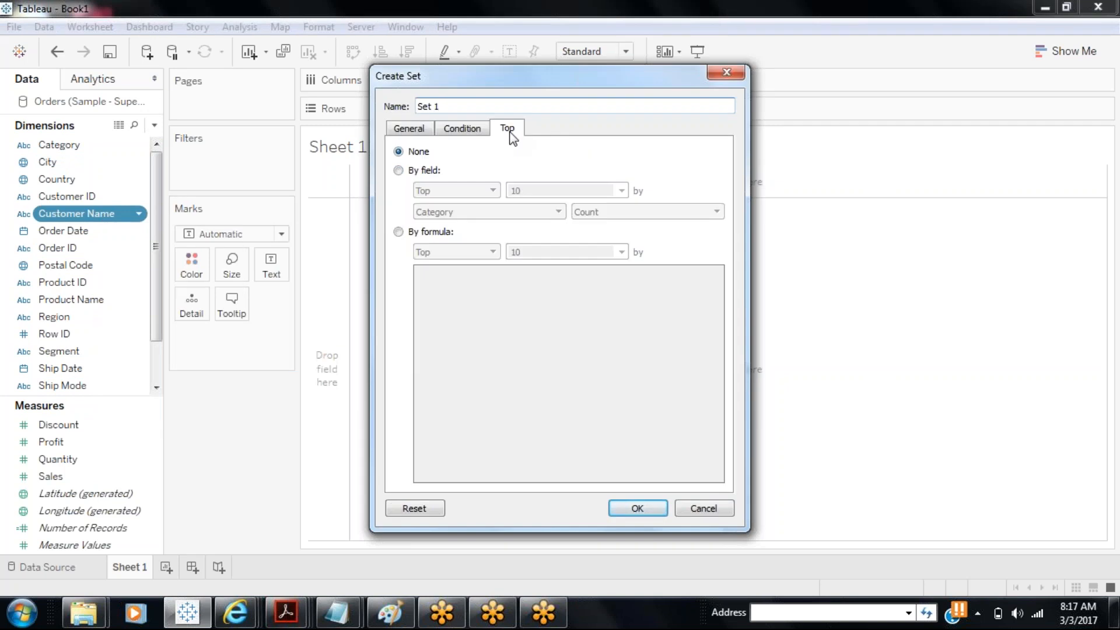
pyautogui.moveTo(457, 106); pyautogui.dragTo(418, 107)
pyautogui.write('Top25 Customers By Sales')
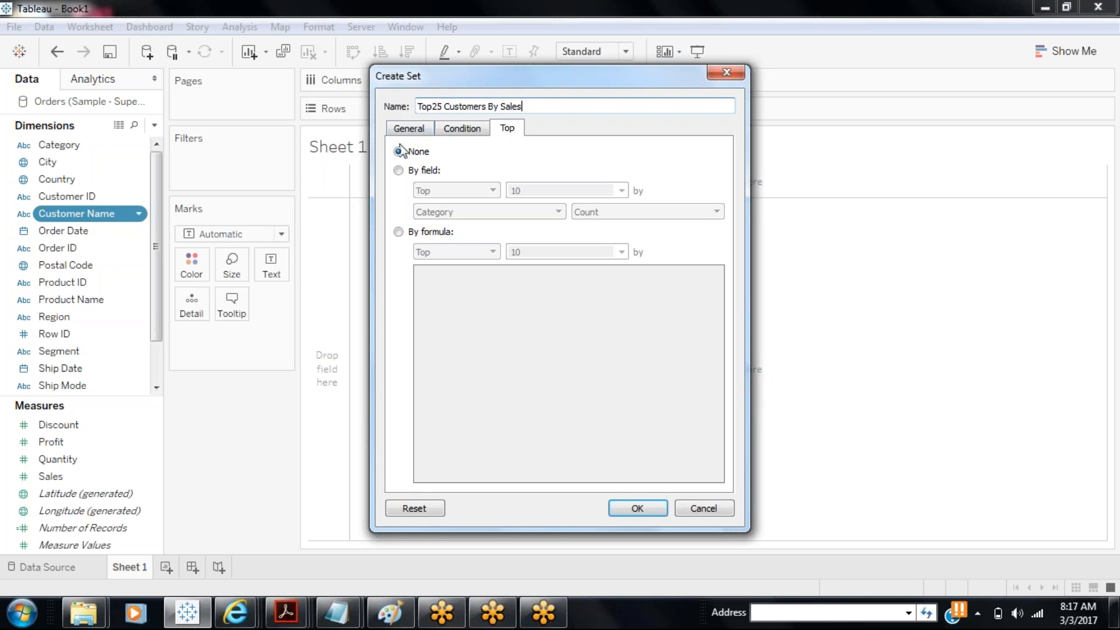
# - Limit the set by field to the top 25 by sum of Sales and create it
pyautogui.click(399, 171)
pyautogui.doubleClick(513, 191)
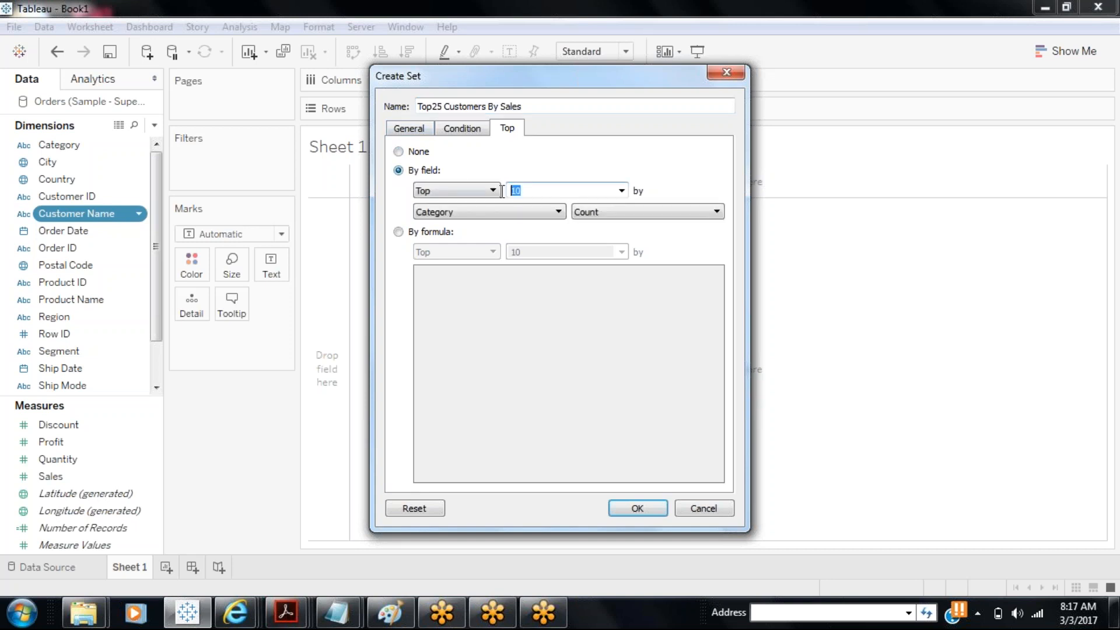
pyautogui.write('25')
pyautogui.click(559, 212)
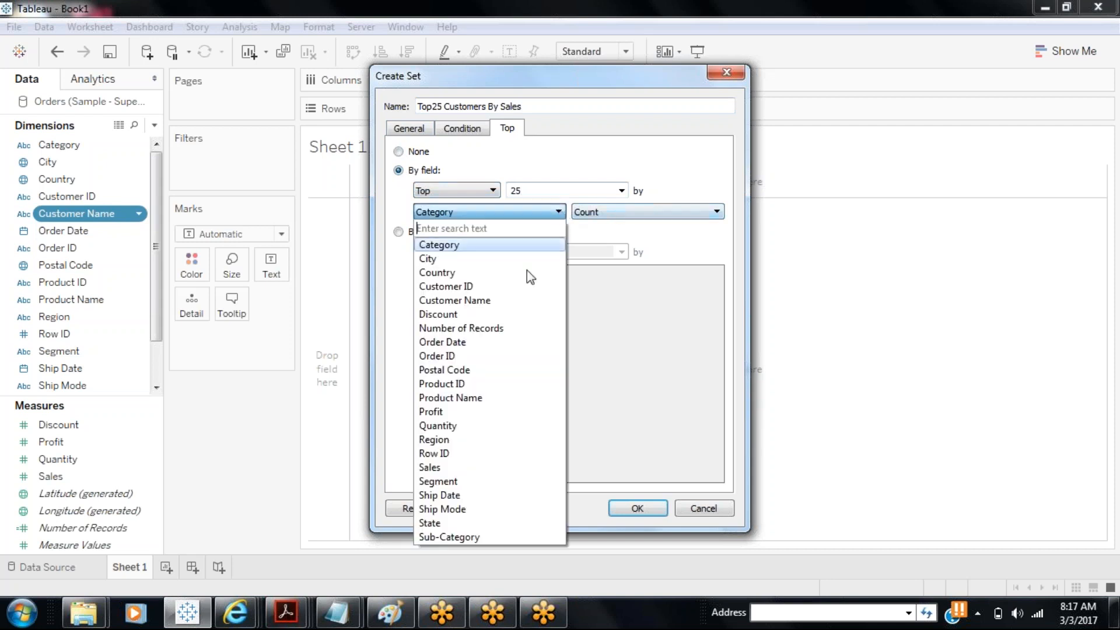
pyautogui.click(458, 466)
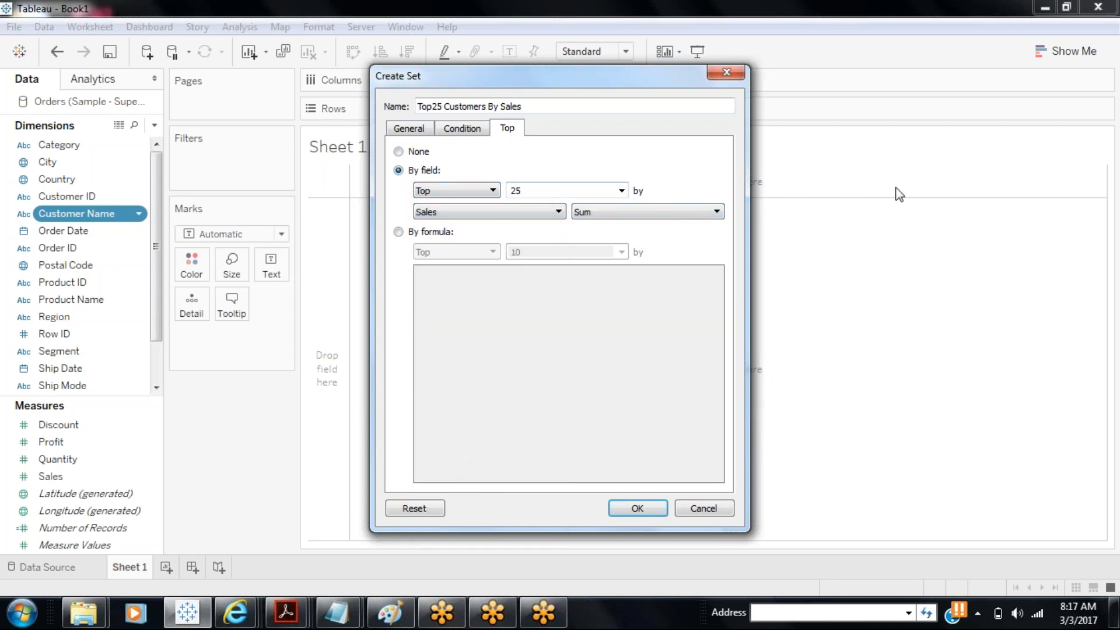
pyautogui.click(824, 195)
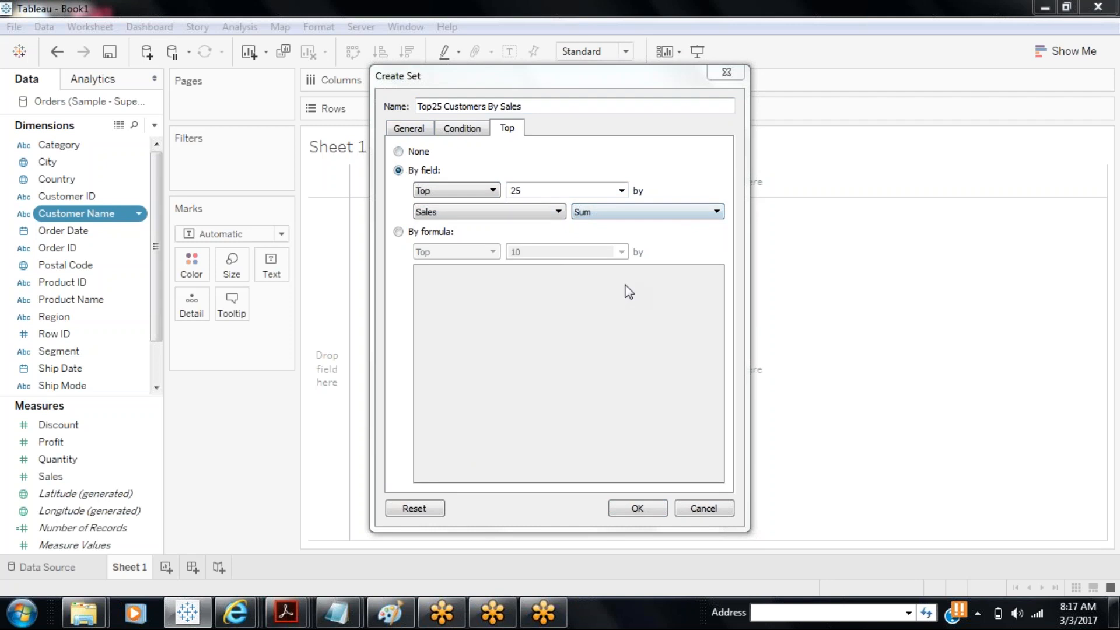
pyautogui.click(633, 509)
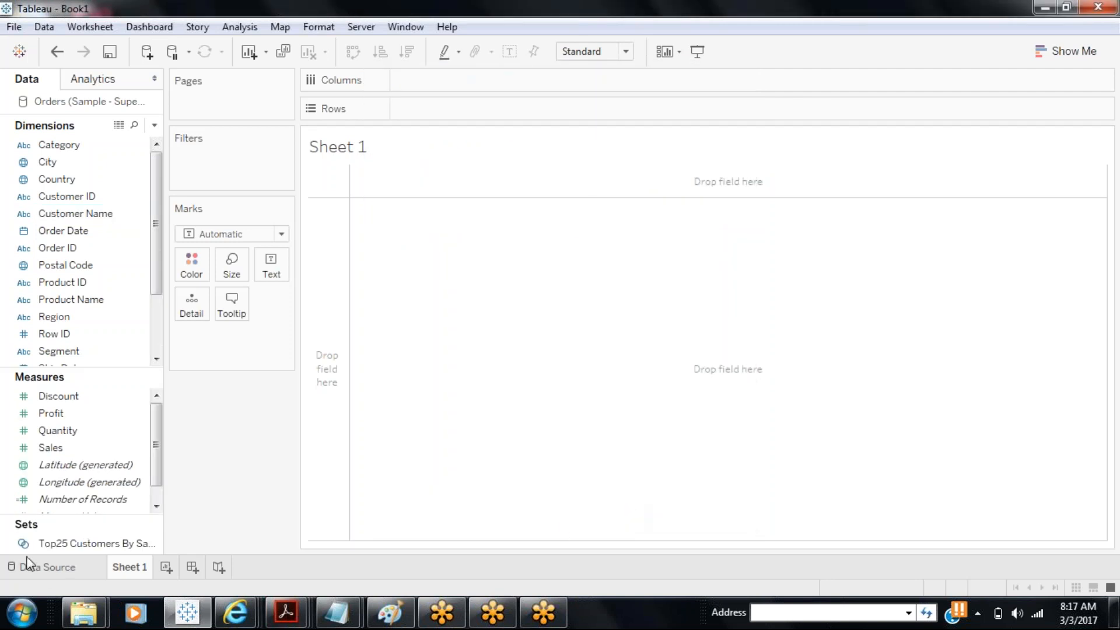
pyautogui.rightClick(69, 547)
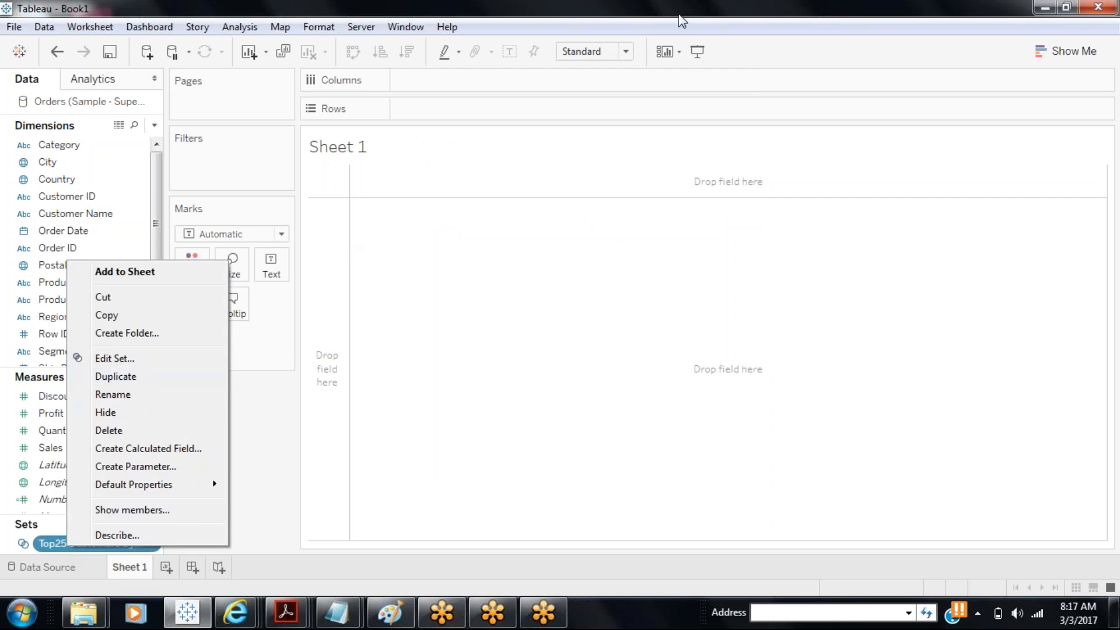
pyautogui.click(702, 19)
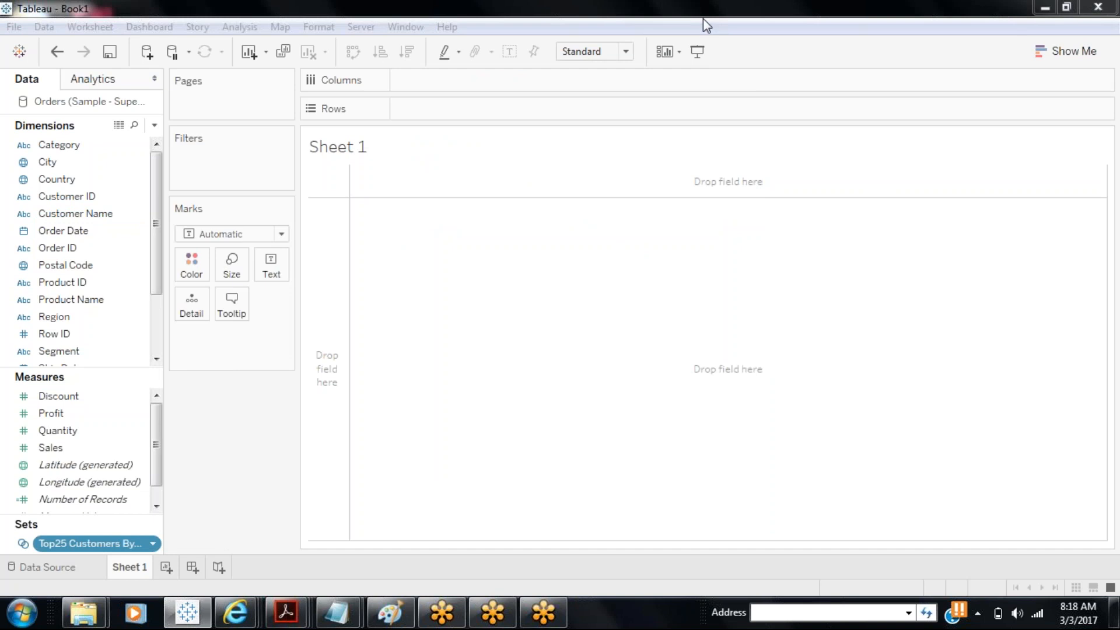
pyautogui.rightClick(107, 551)
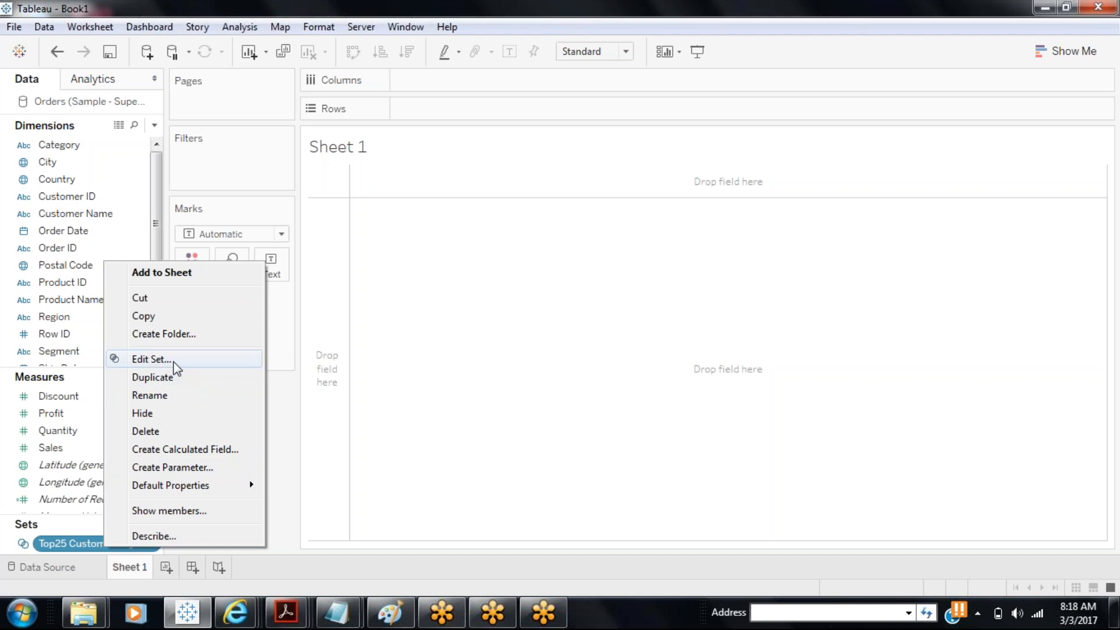
pyautogui.click(317, 540)
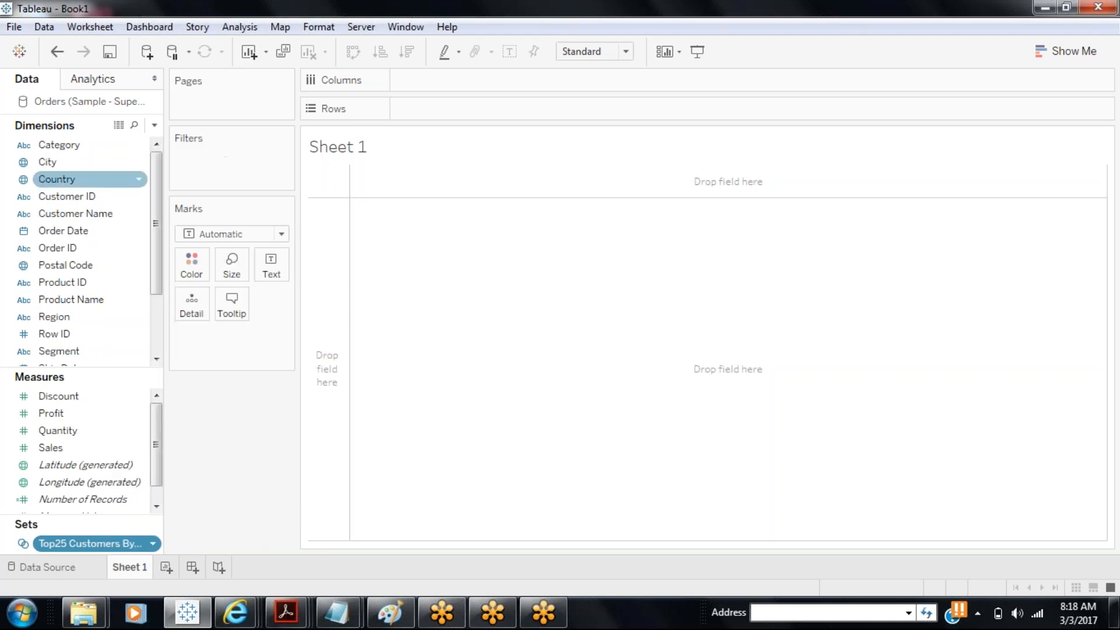
# - Start another set from the Customer Name dimension, limited by field to the bottom 25 by sum of Profit
pyautogui.rightClick(92, 214)
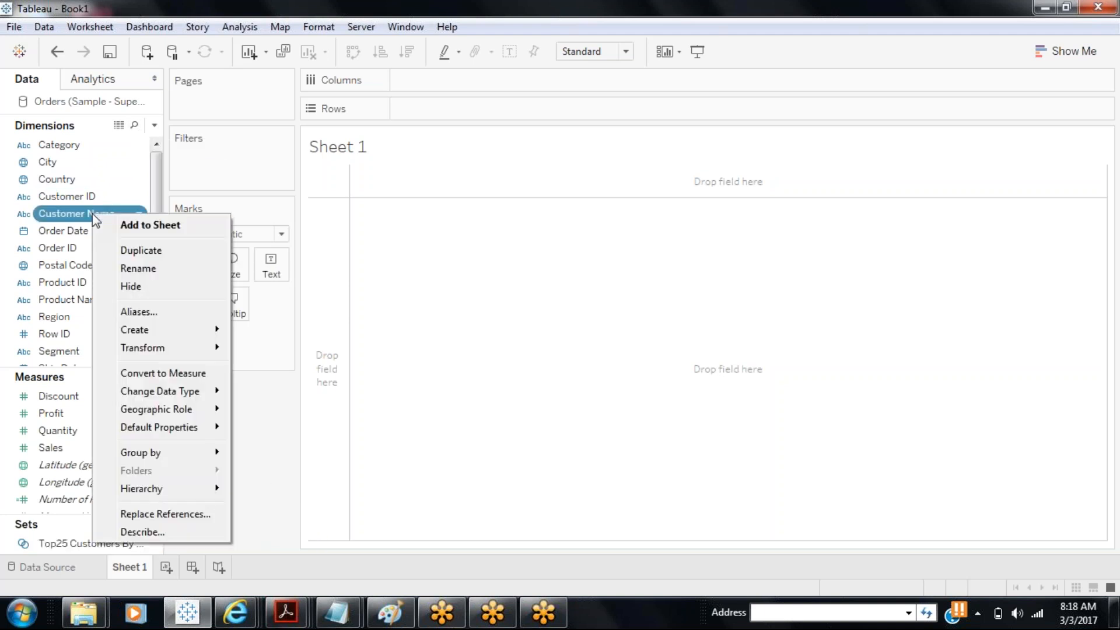
pyautogui.moveTo(159, 455)
pyautogui.moveTo(157, 330)
pyautogui.click(309, 368)
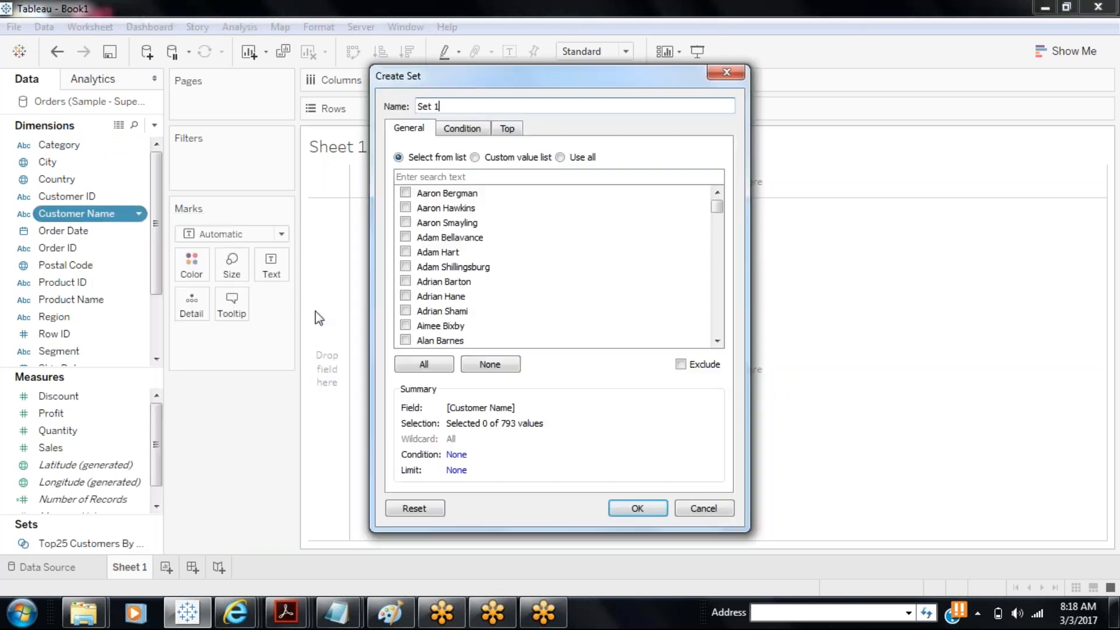
pyautogui.click(506, 130)
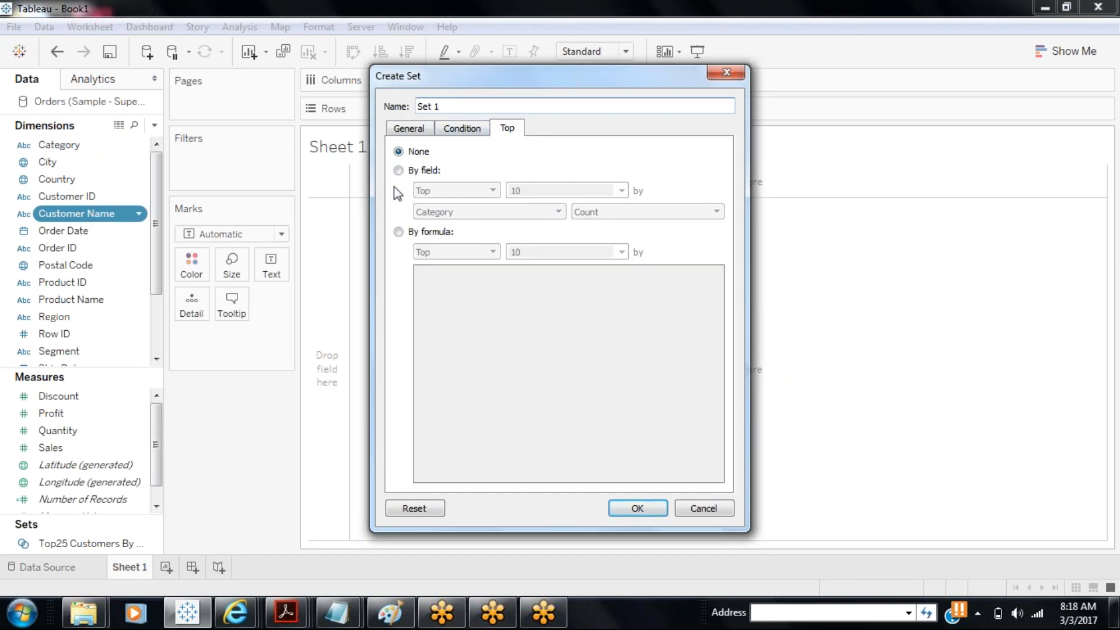
pyautogui.click(399, 170)
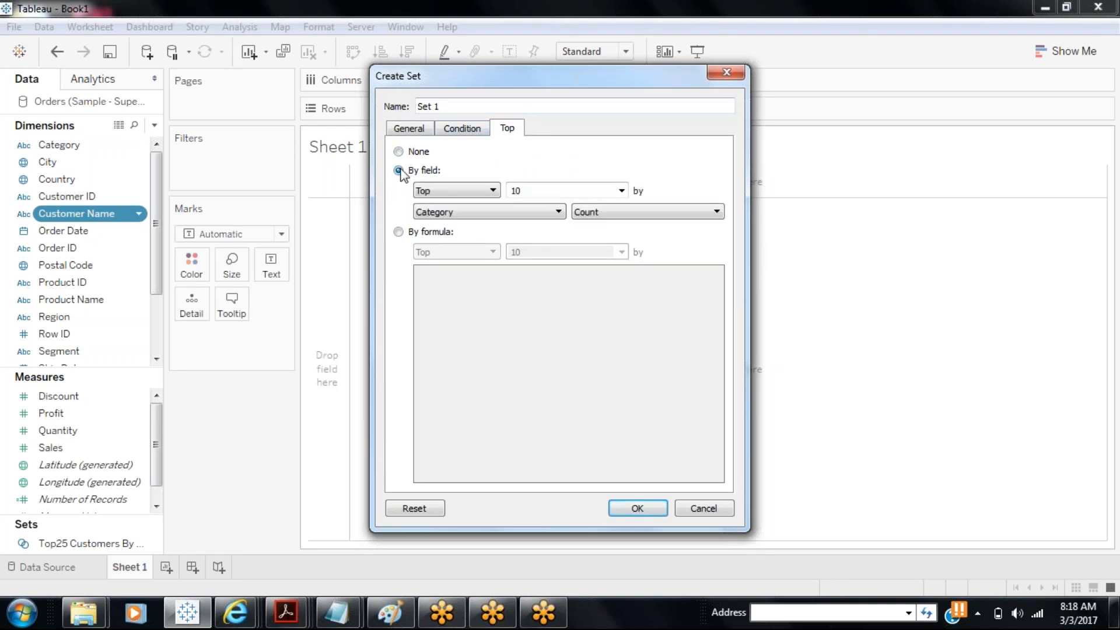
pyautogui.click(489, 191)
pyautogui.click(470, 219)
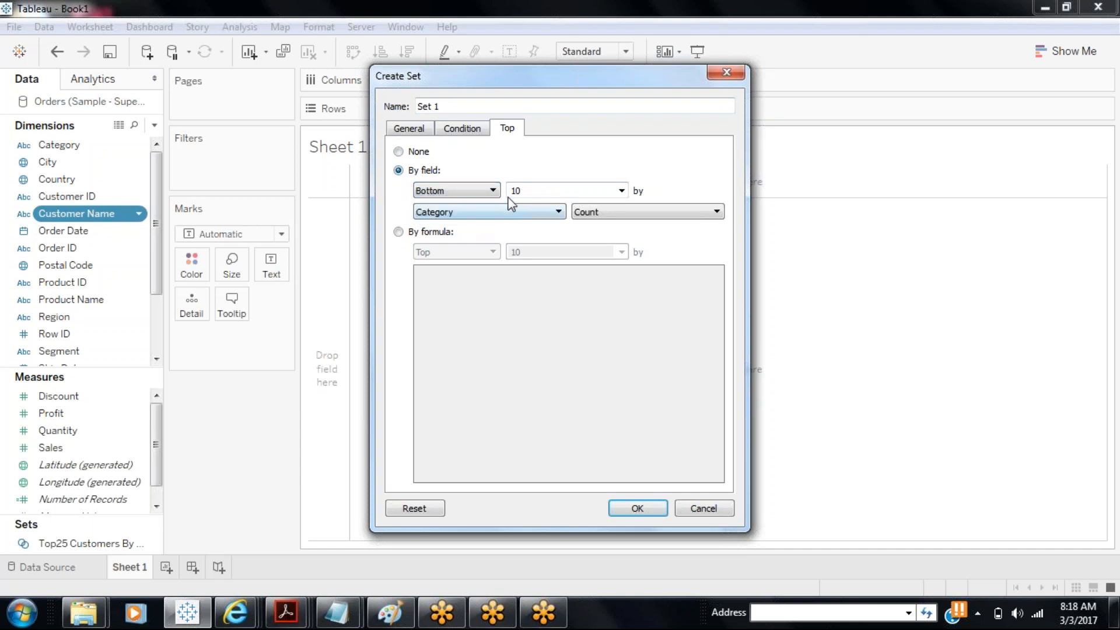
pyautogui.doubleClick(522, 191)
pyautogui.write('25')
pyautogui.click(561, 215)
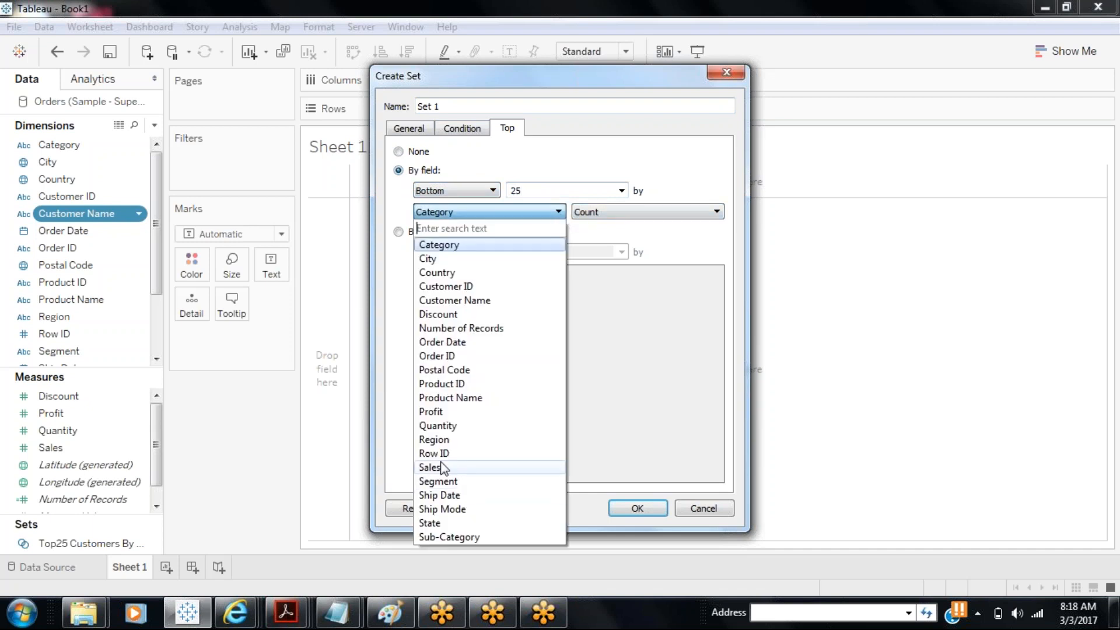
pyautogui.click(433, 411)
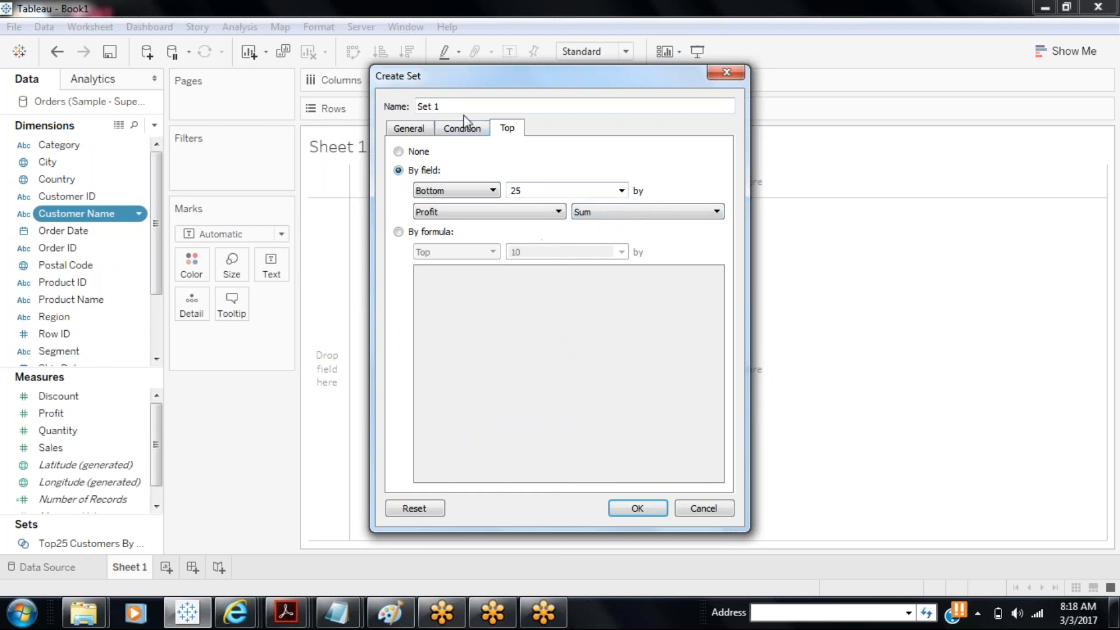
# - Name the set "Bottom 25 Customers by Profit", create it, and widen the data pane so full set names fit
pyautogui.moveTo(458, 108); pyautogui.dragTo(403, 111)
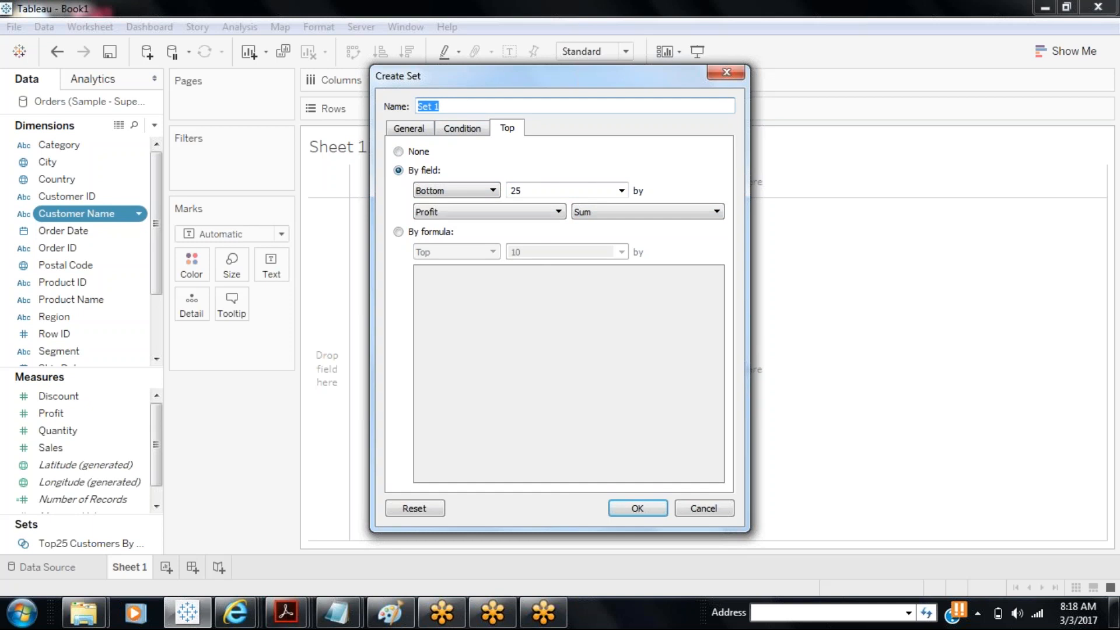
pyautogui.write('Bottom 25 Customers')
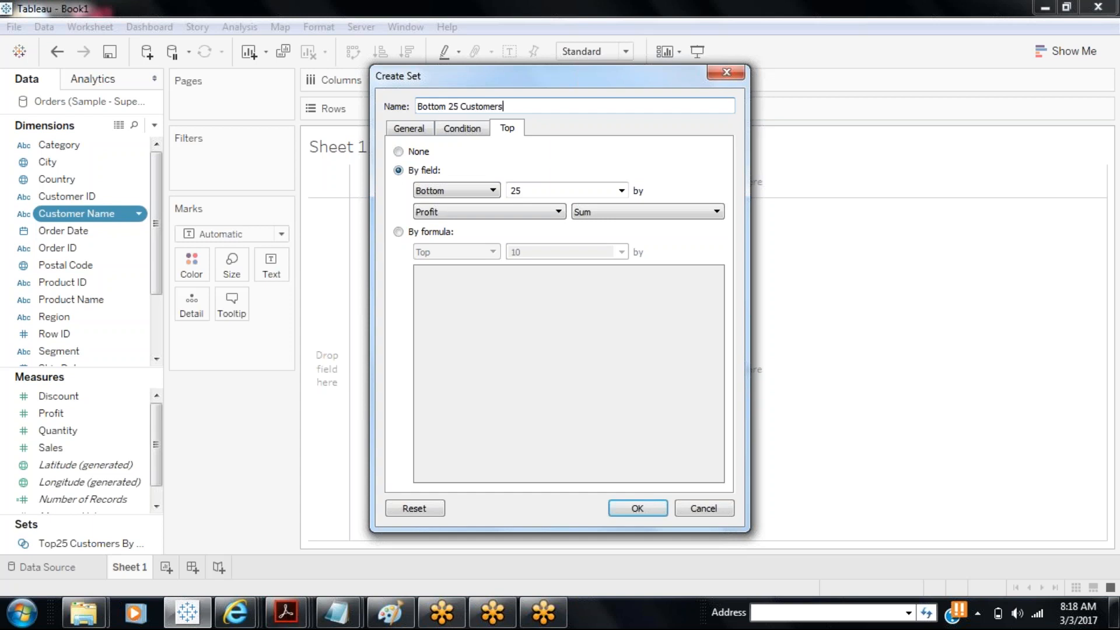
pyautogui.write(' by Profit')
pyautogui.click(648, 514)
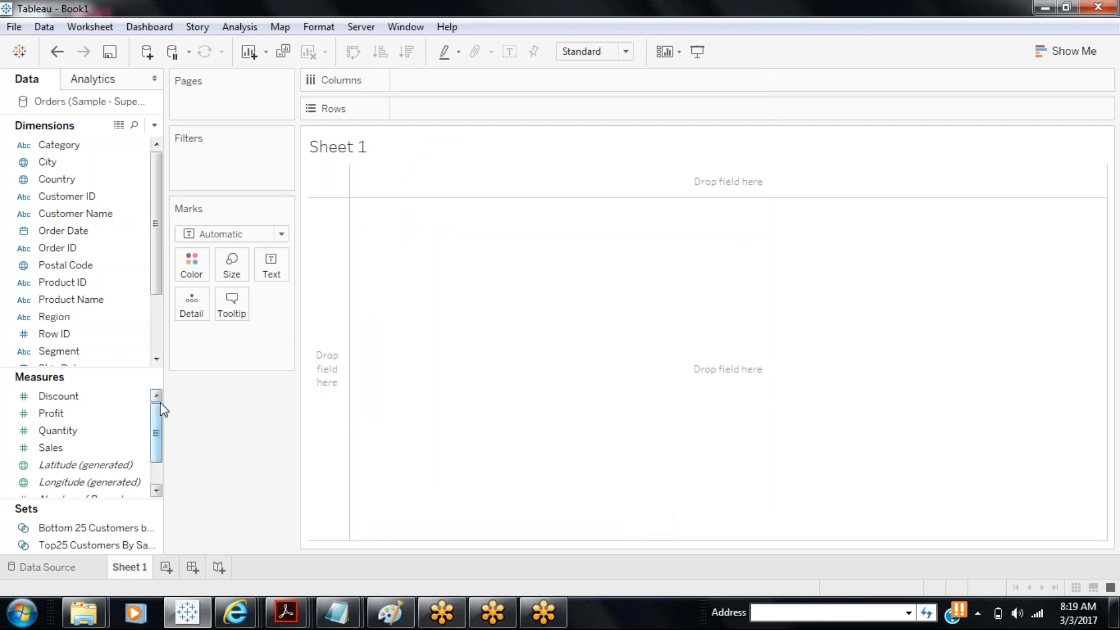
pyautogui.moveTo(163, 408); pyautogui.dragTo(233, 425)
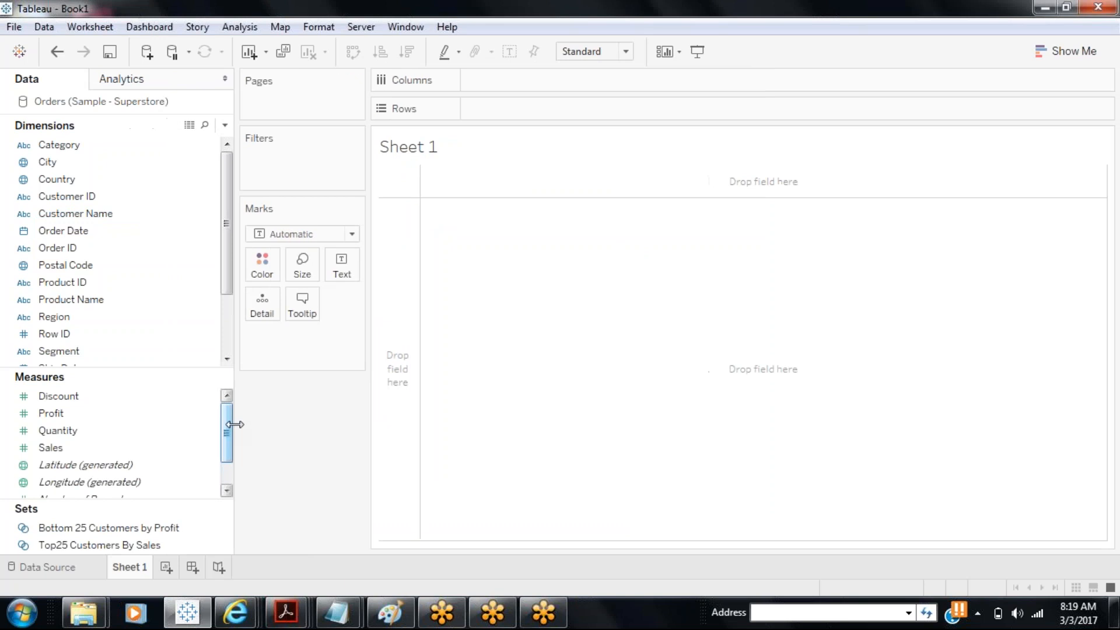
# - Start a combined set from Top25 Customers By Sales, pairing it with Bottom 25 Customers by Profit and keeping all members in both sets
pyautogui.click(160, 546)
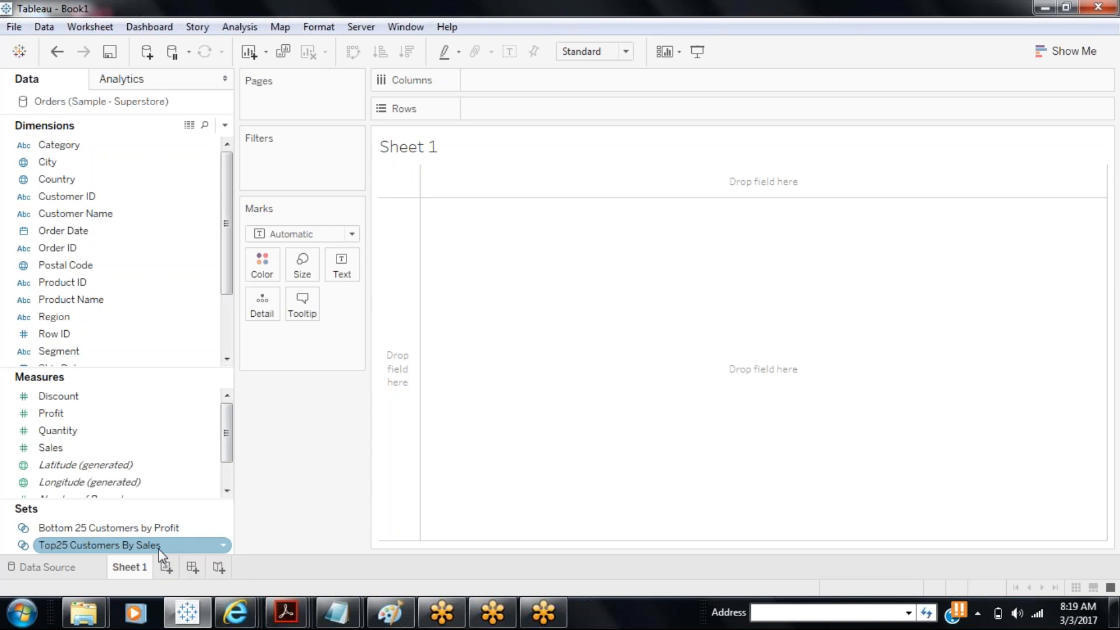
pyautogui.rightClick(160, 546)
pyautogui.click(247, 367)
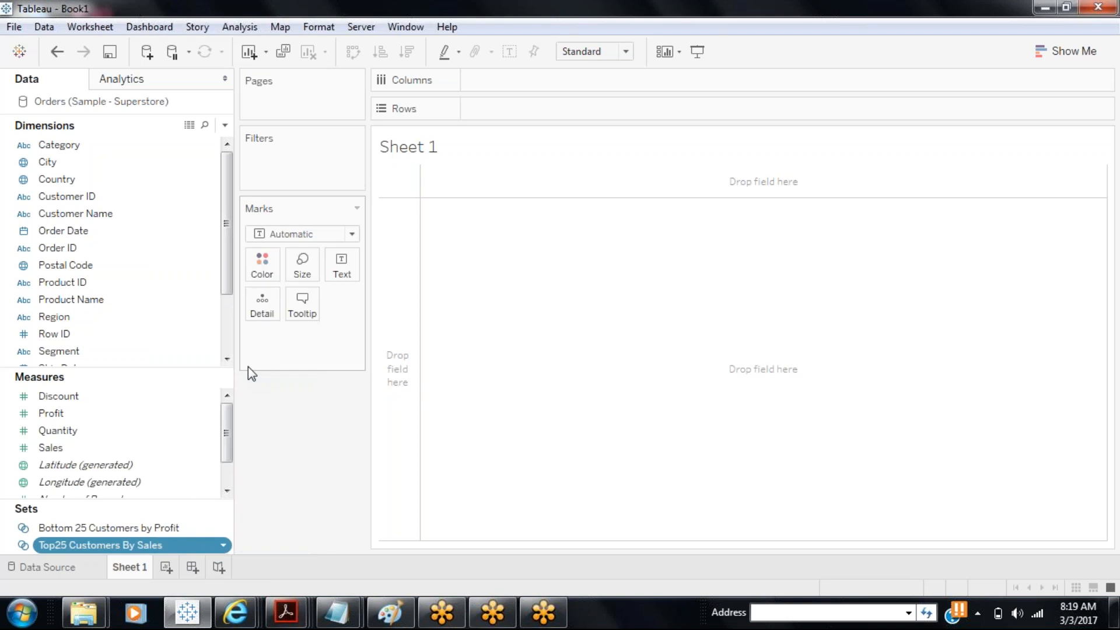
pyautogui.click(607, 259)
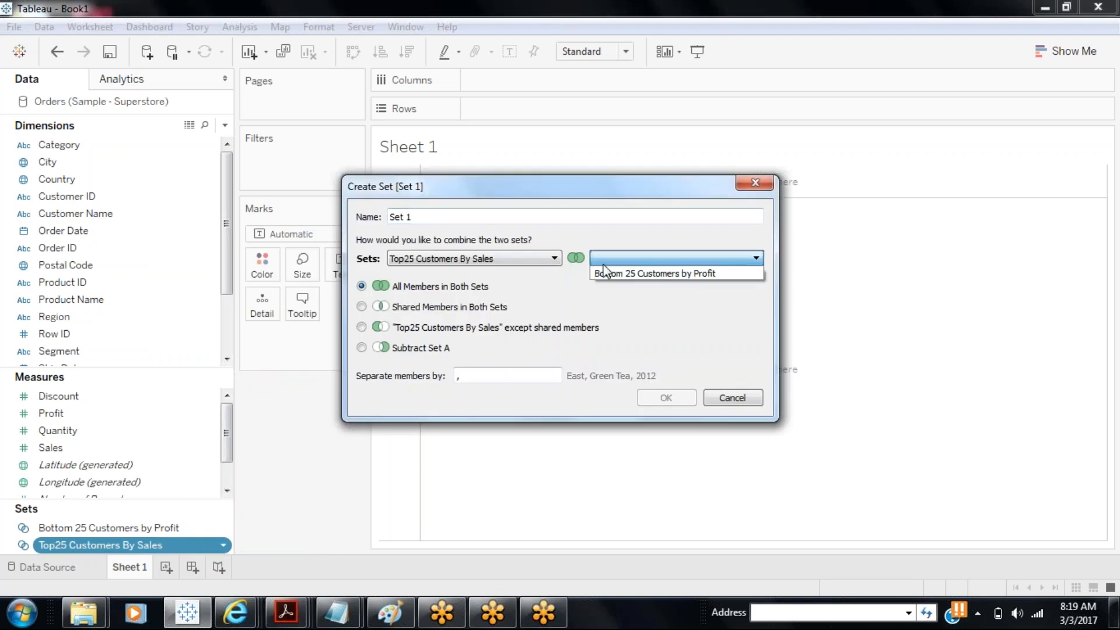
pyautogui.click(607, 273)
# - Name the combined set "Combined Set By Sales & Profit", create it, and select it in the list of sets
pyautogui.hotkey('ctrl', 'a')
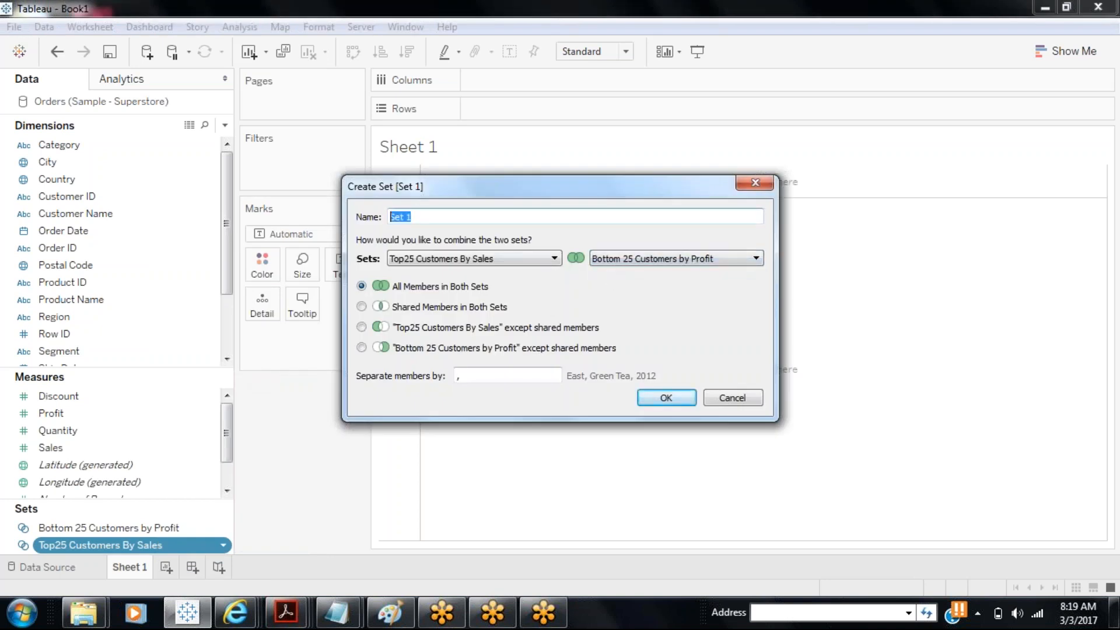
pyautogui.write('Combined Set By Sales')
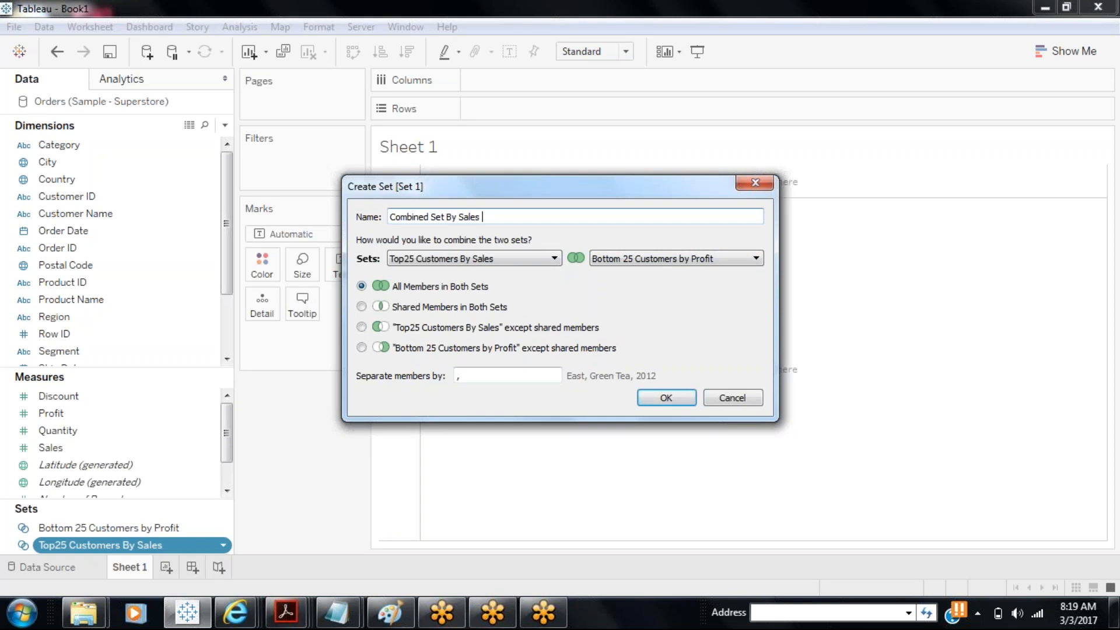
pyautogui.write(' & Profit')
pyautogui.click(663, 399)
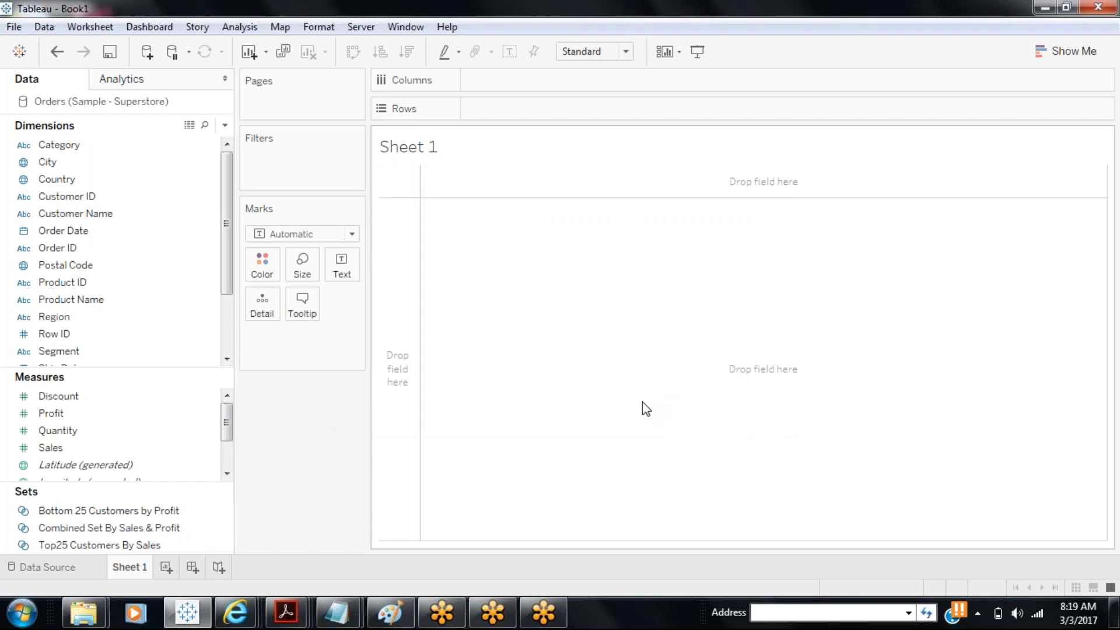
pyautogui.click(132, 528)
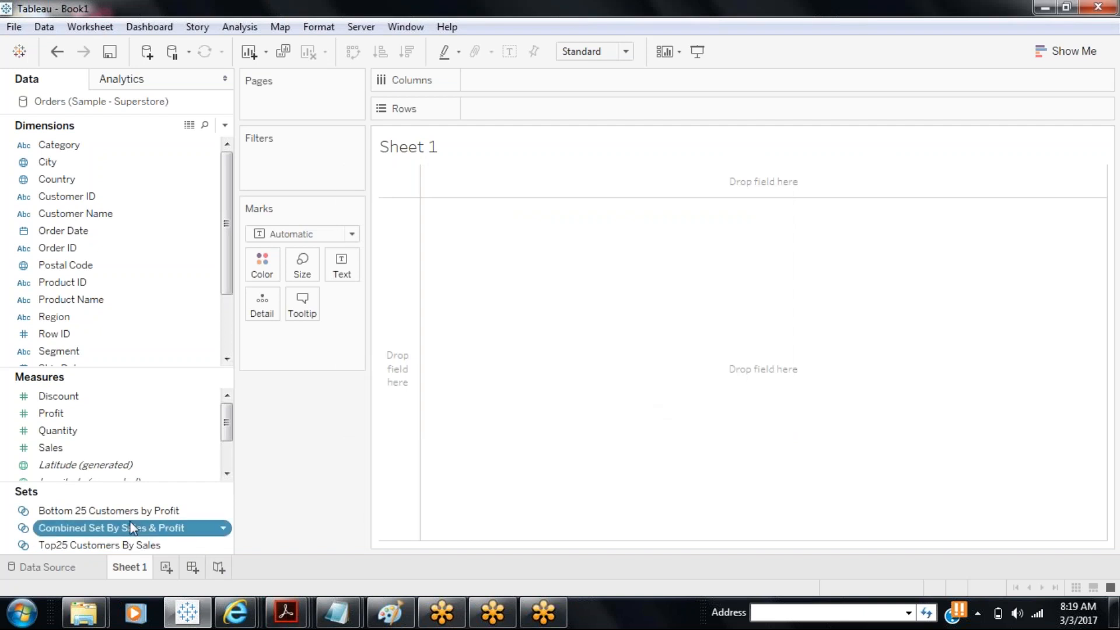
# - Place Combined Set By Sales & Profit on Rows and show its individual members instead of In/Out
pyautogui.moveTo(132, 527)
pyautogui.mouseDown()
pyautogui.moveTo(579, 96)
pyautogui.moveTo(583, 111)
pyautogui.moveTo(622, 113)
pyautogui.mouseUp()
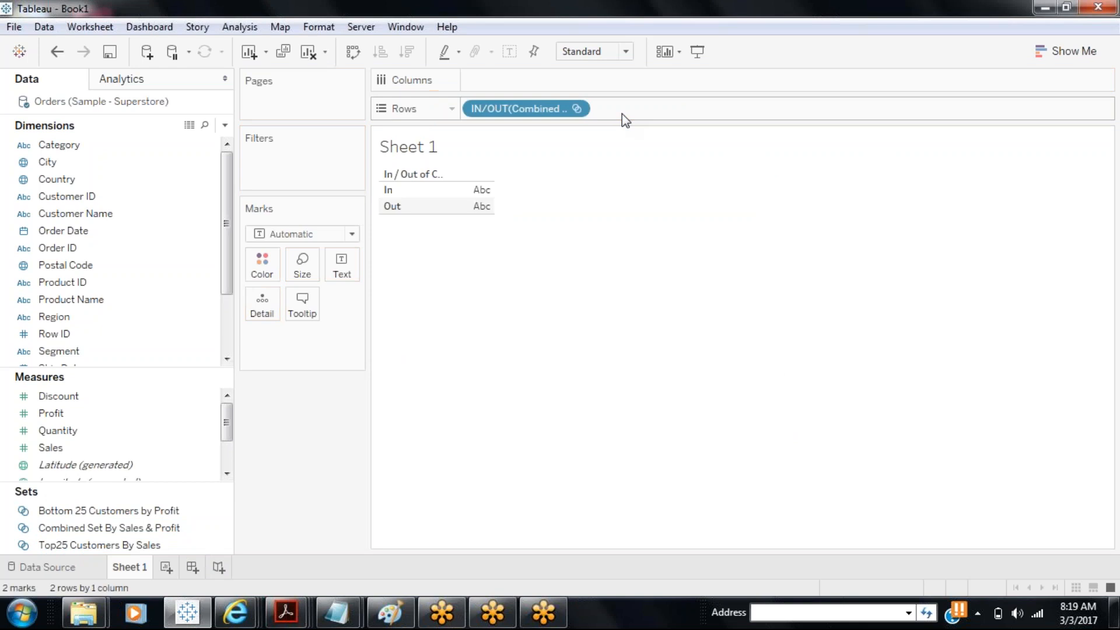
pyautogui.click(575, 110)
pyautogui.click(517, 287)
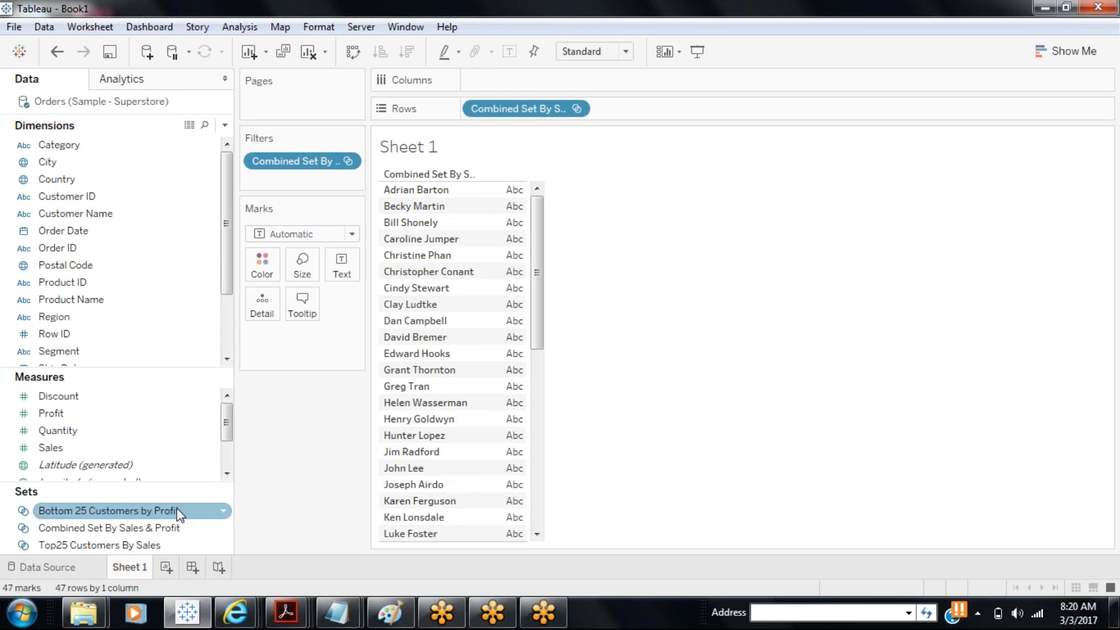
# - Edit Combined Set By Sales & Profit to keep only the shared members in both sets and apply the change
pyautogui.rightClick(164, 531)
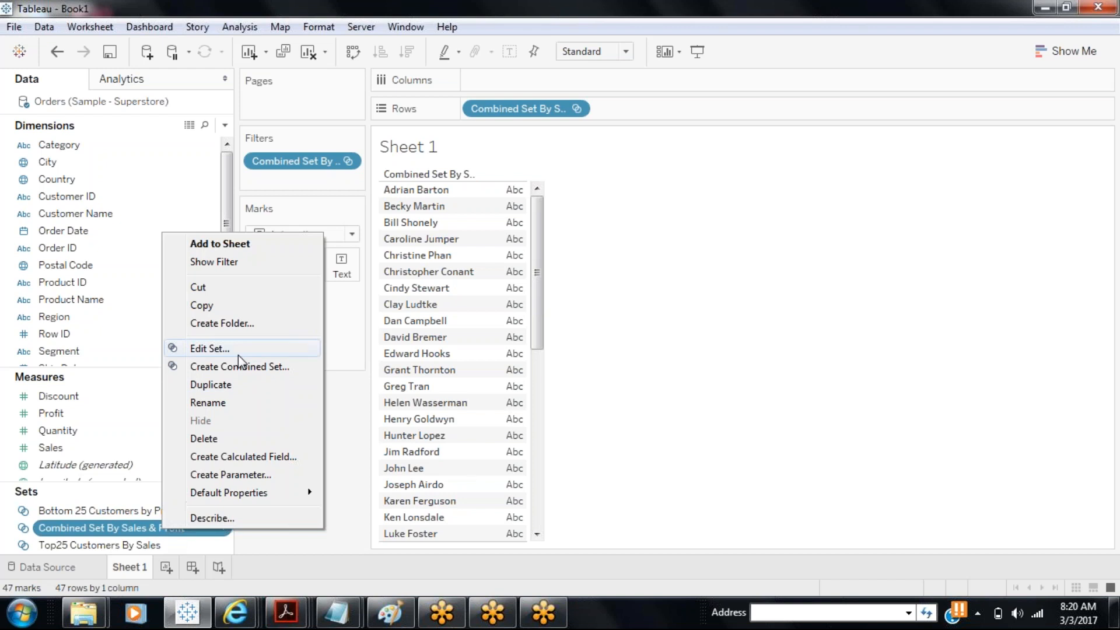
pyautogui.click(238, 350)
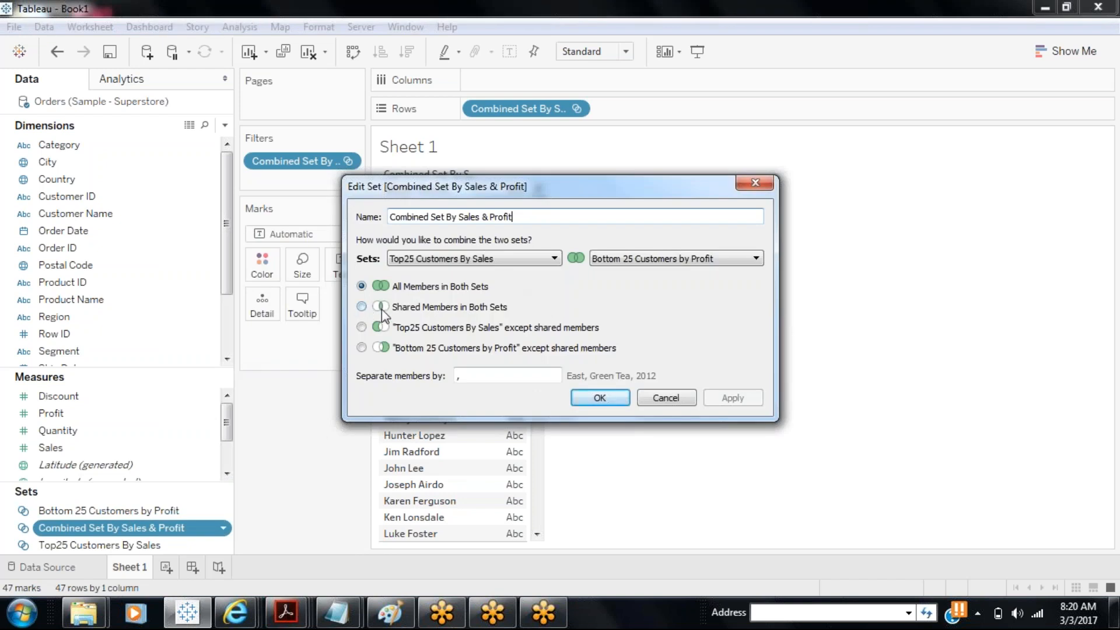
pyautogui.click(362, 308)
pyautogui.click(737, 399)
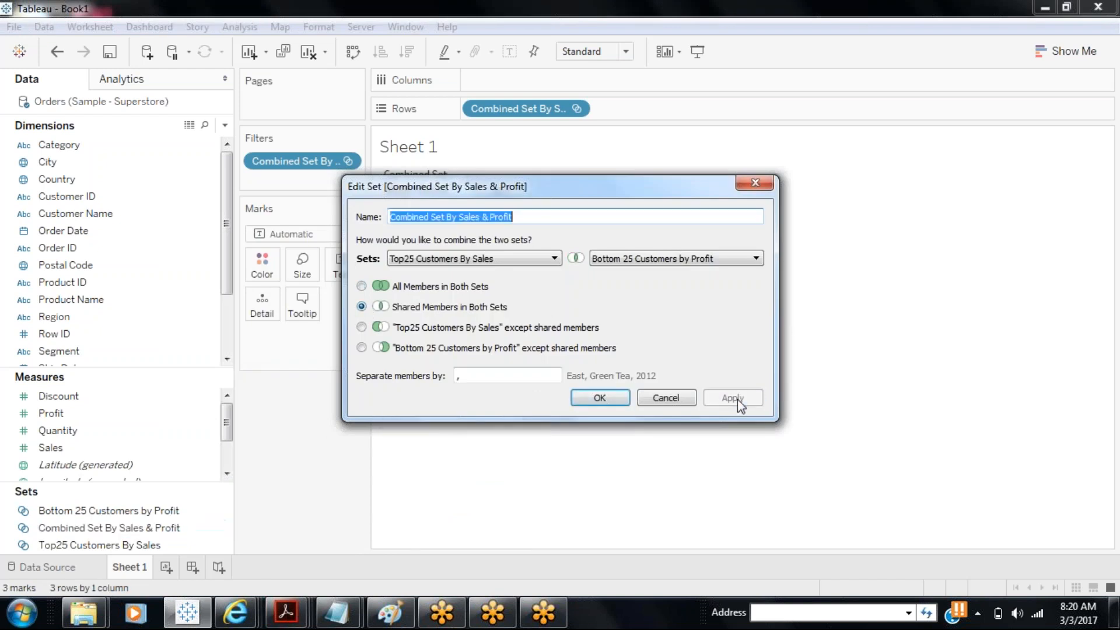
pyautogui.click(622, 400)
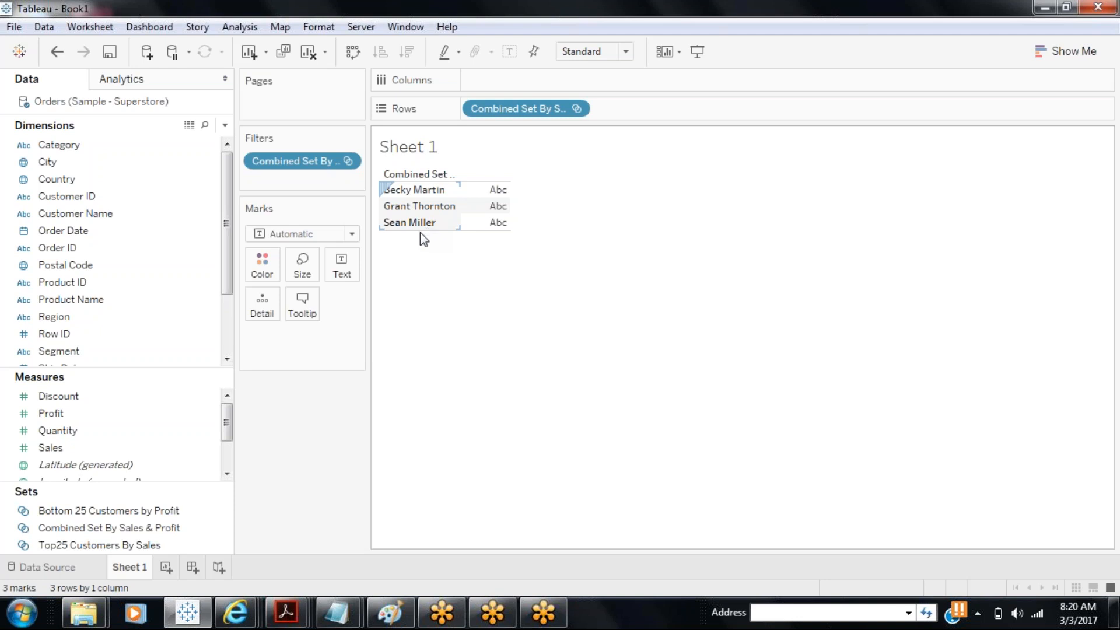
# - Chart Sales and Profit as columns for the combined set's customers, with mark labels shown on the bars
pyautogui.moveTo(52, 447); pyautogui.dragTo(505, 85)
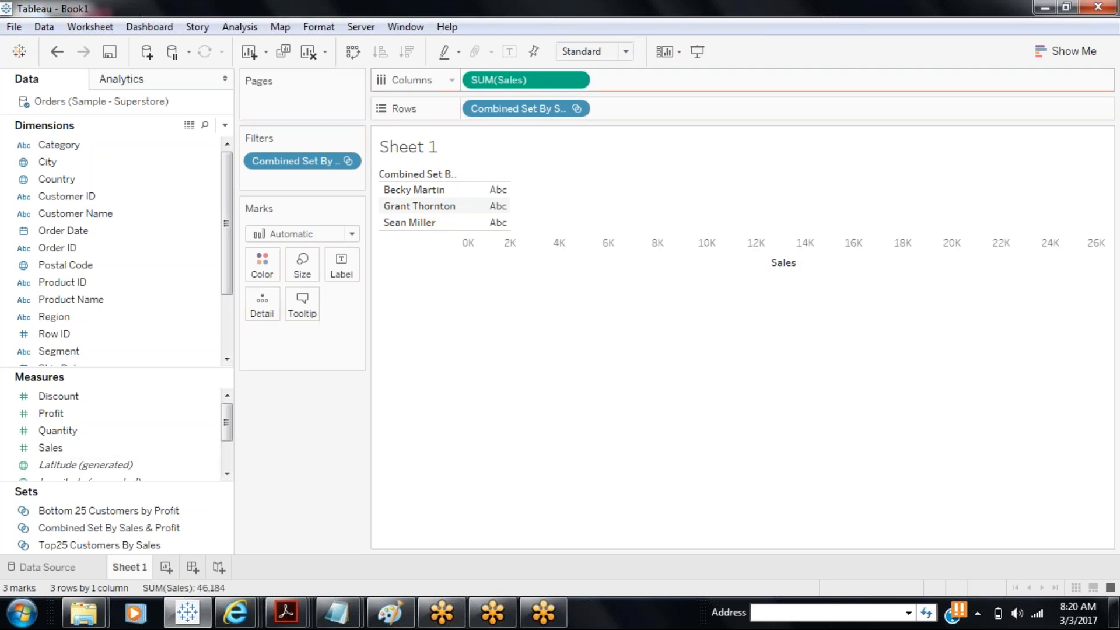
pyautogui.click(537, 51)
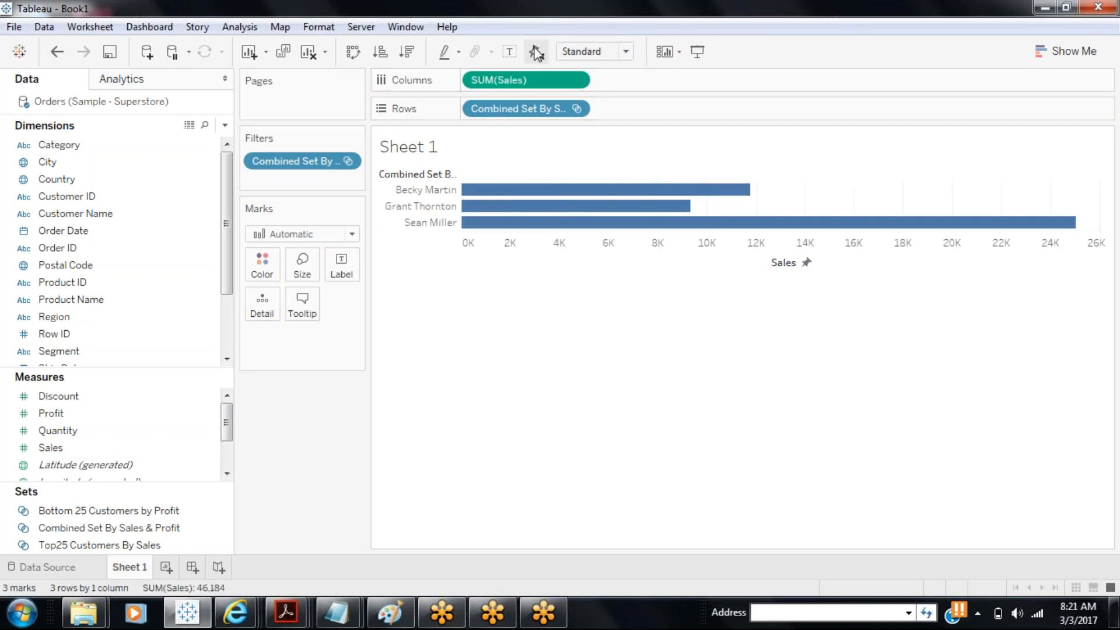
pyautogui.click(535, 52)
pyautogui.click(509, 53)
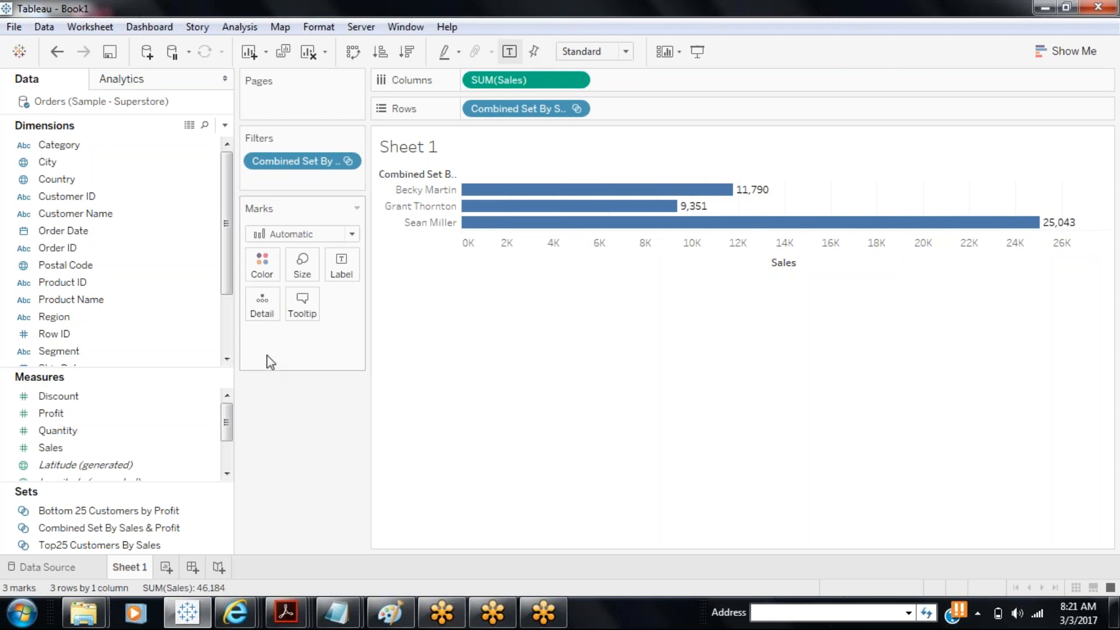
pyautogui.moveTo(94, 407); pyautogui.dragTo(659, 80)
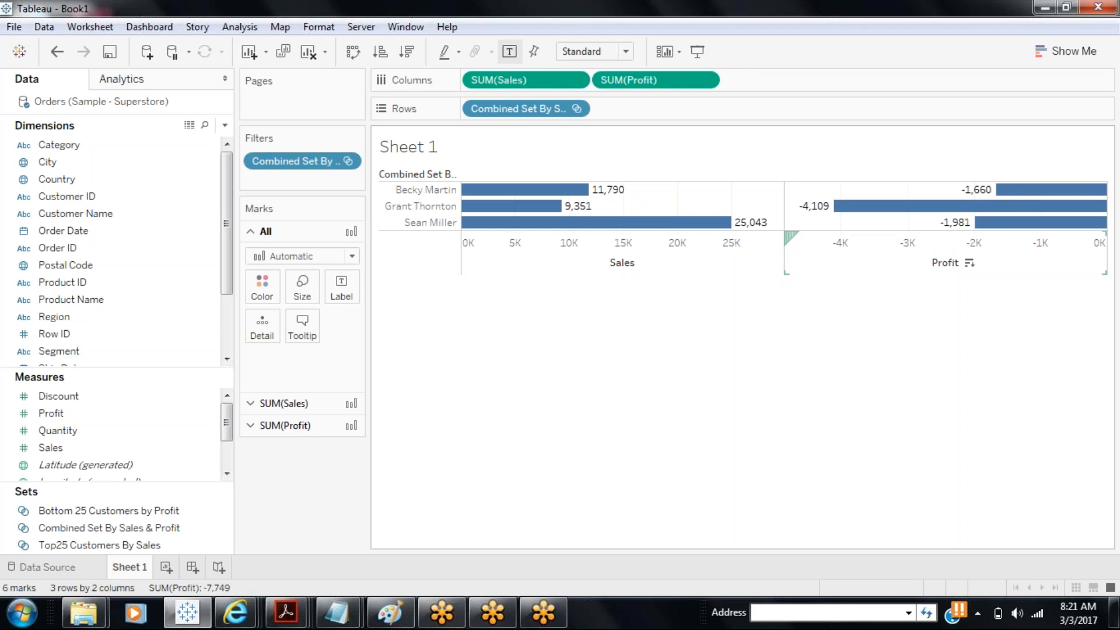
# - Create a hierarchy named "Product" from Category, adding Sub-Category and Combined Set By Sales & Profit beneath it
pyautogui.rightClick(173, 151)
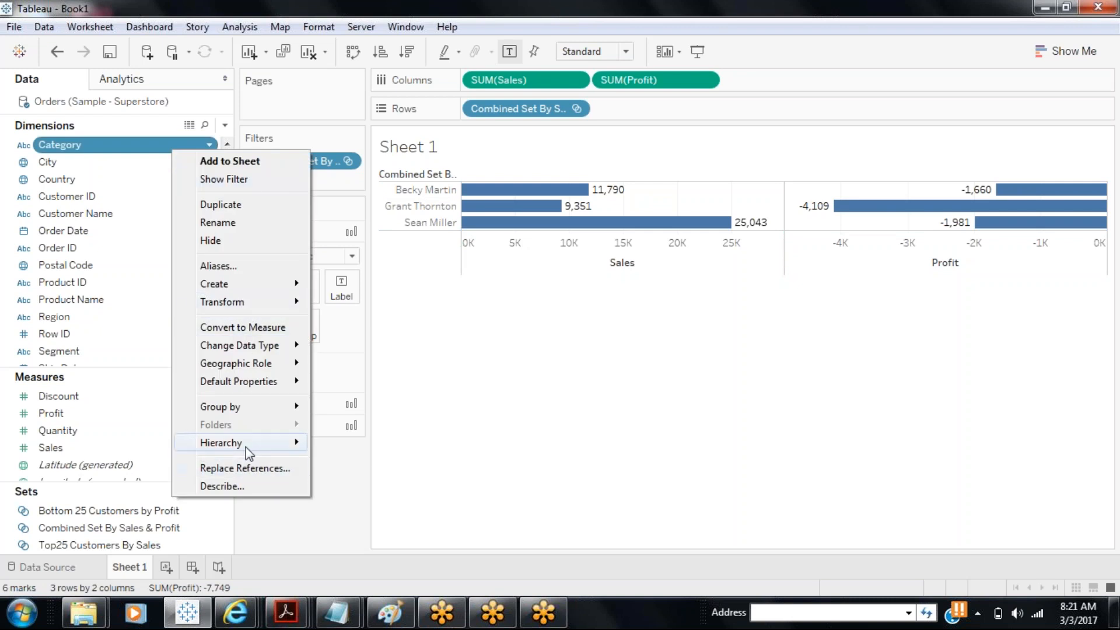
pyautogui.moveTo(246, 444)
pyautogui.click(351, 447)
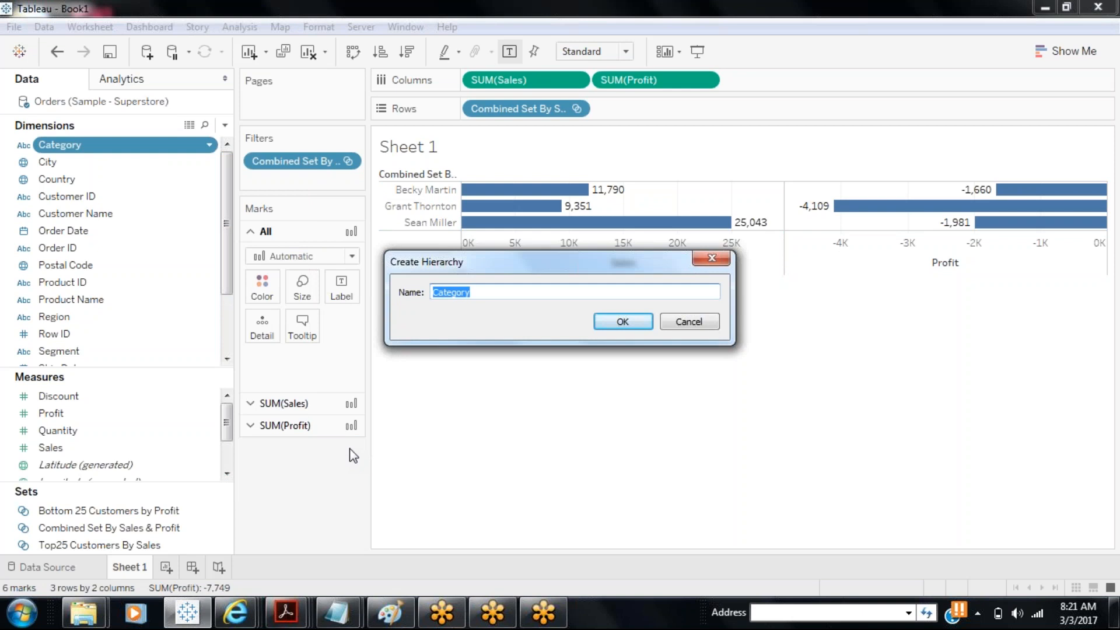
pyautogui.write('Product')
pyautogui.click(614, 324)
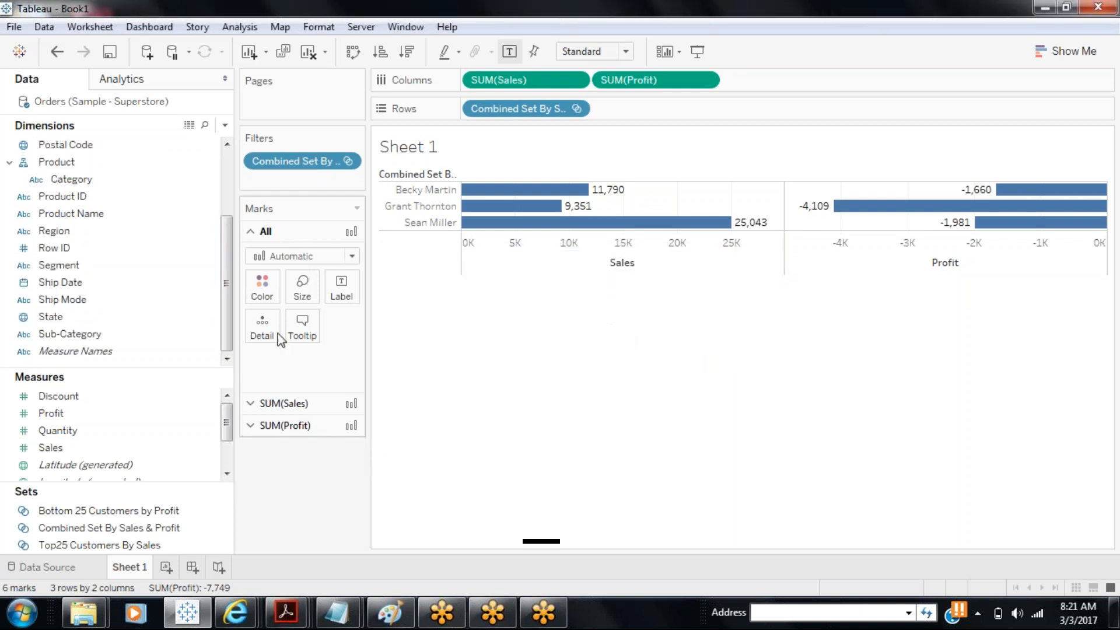
pyautogui.moveTo(125, 335); pyautogui.dragTo(115, 188)
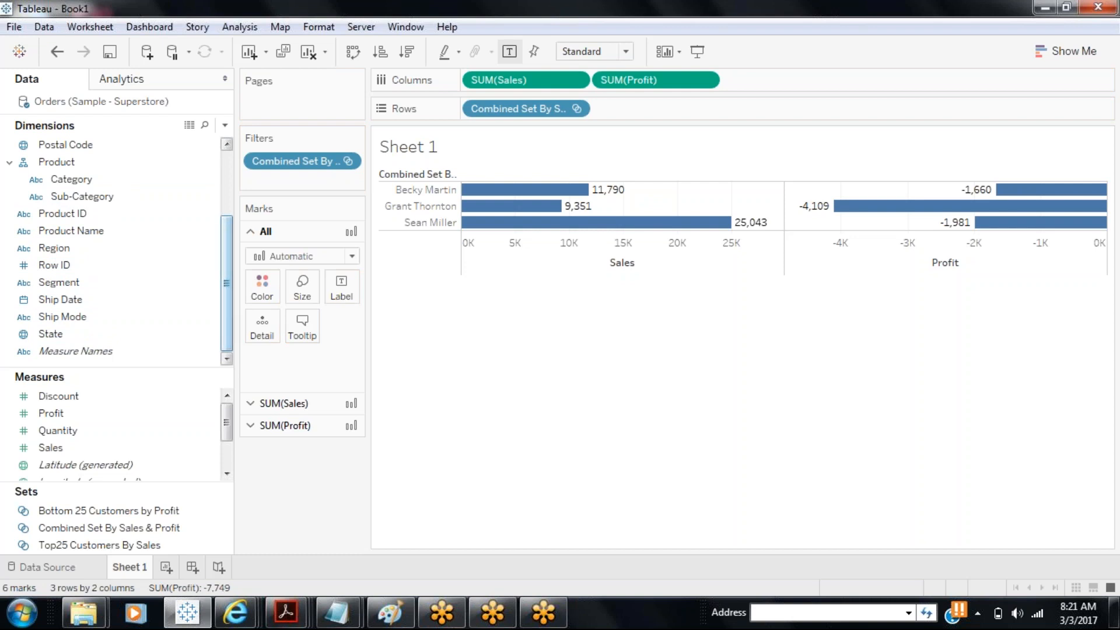
pyautogui.moveTo(112, 528); pyautogui.dragTo(97, 217)
pyautogui.moveTo(95, 202); pyautogui.dragTo(95, 201)
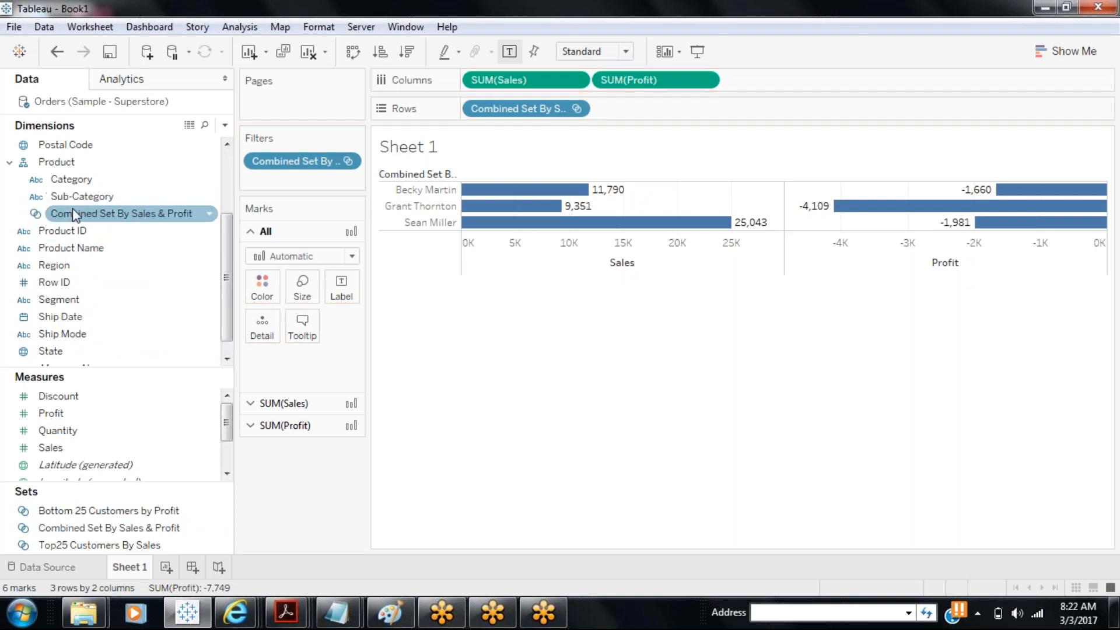
# - Add a new worksheet, place Category on Rows, and expand the hierarchy through Sub-Category to the combined set
pyautogui.click(166, 567)
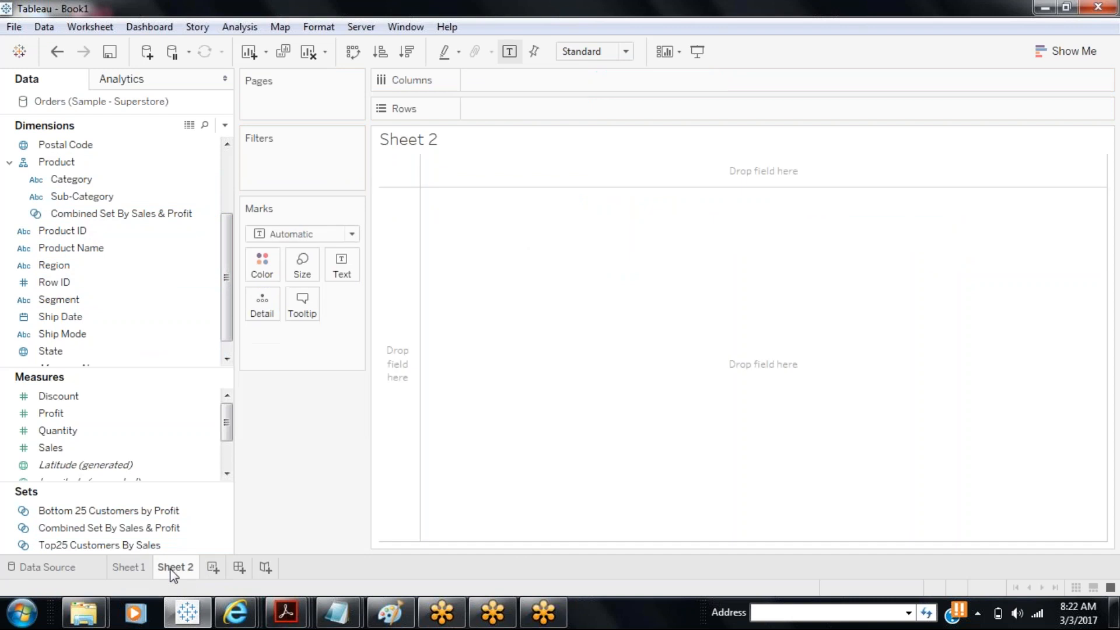
pyautogui.moveTo(103, 174); pyautogui.dragTo(475, 109)
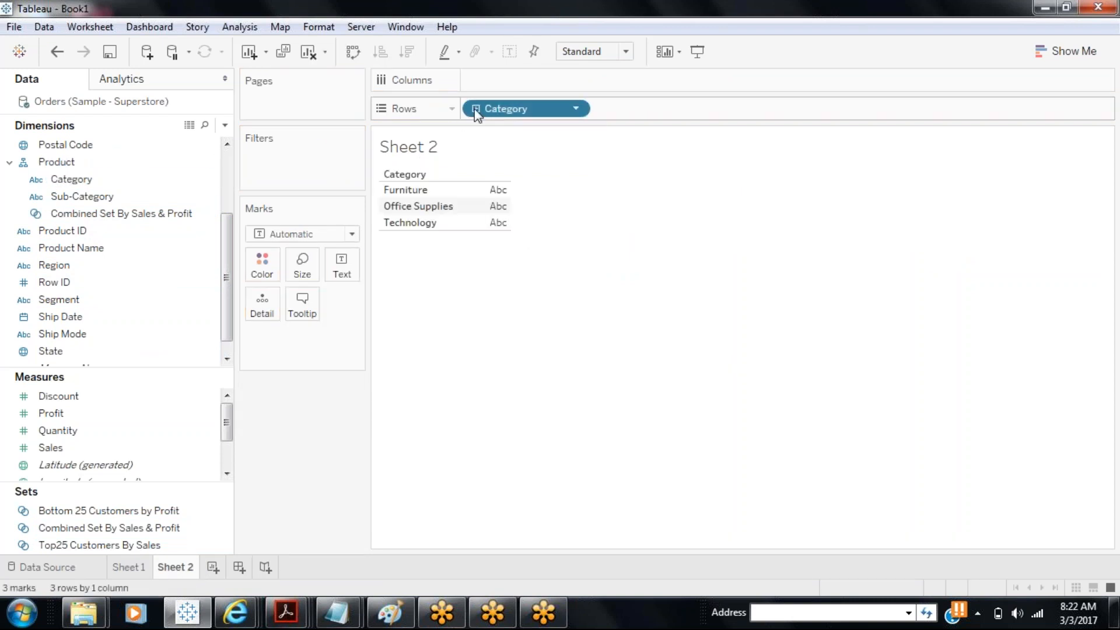
pyautogui.click(476, 109)
pyautogui.click(604, 108)
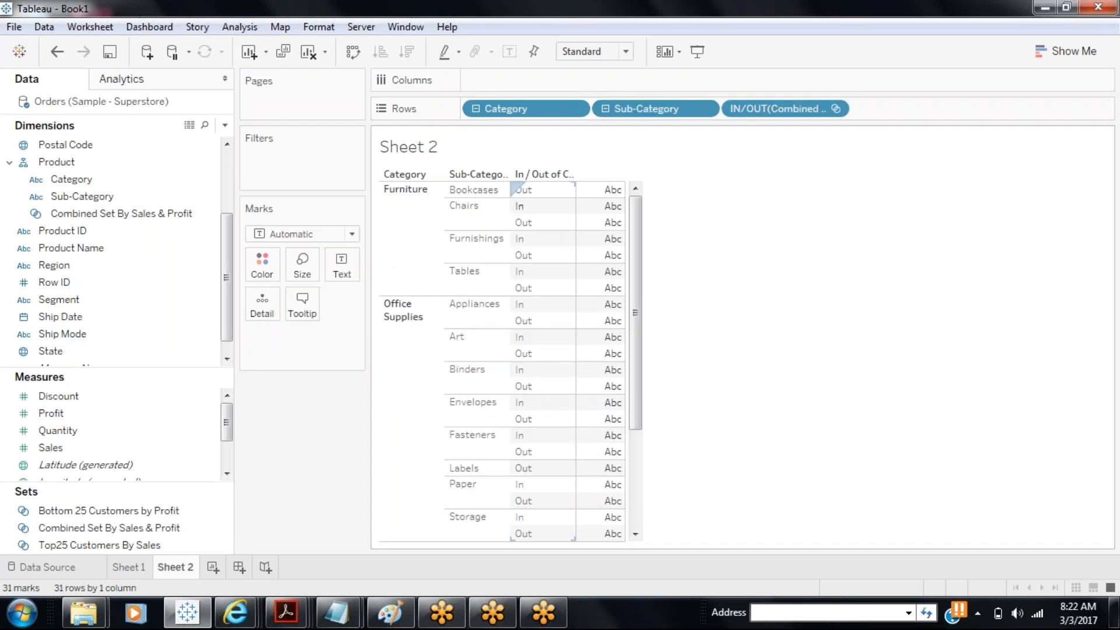
# - Filter Sheet 2 to keep only the In members of the combined set and clear the selection
pyautogui.rightClick(535, 209)
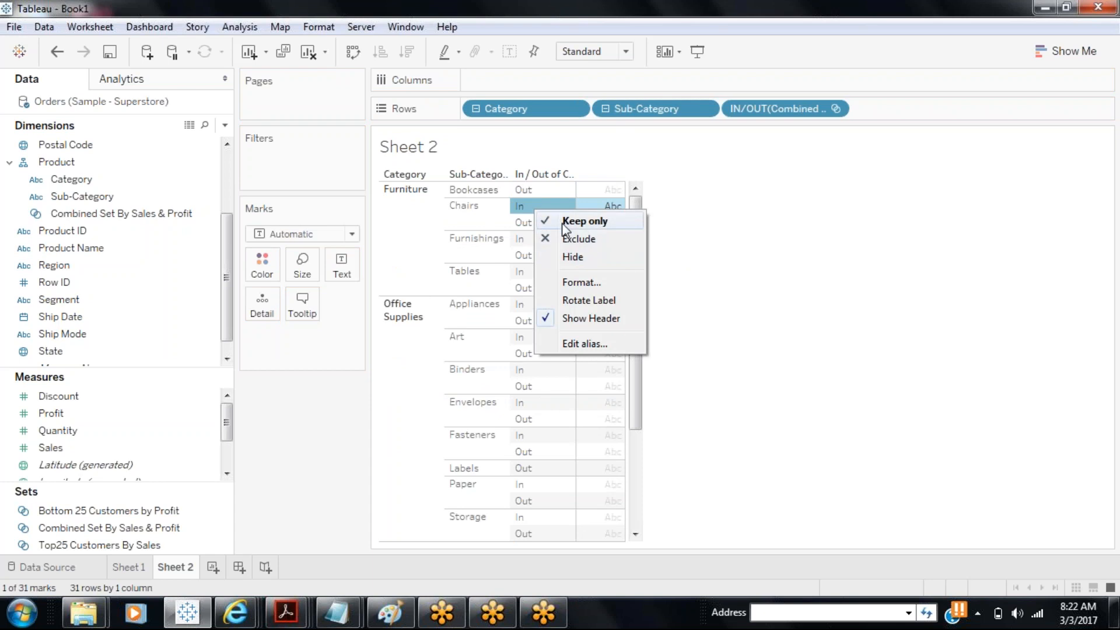
pyautogui.click(583, 221)
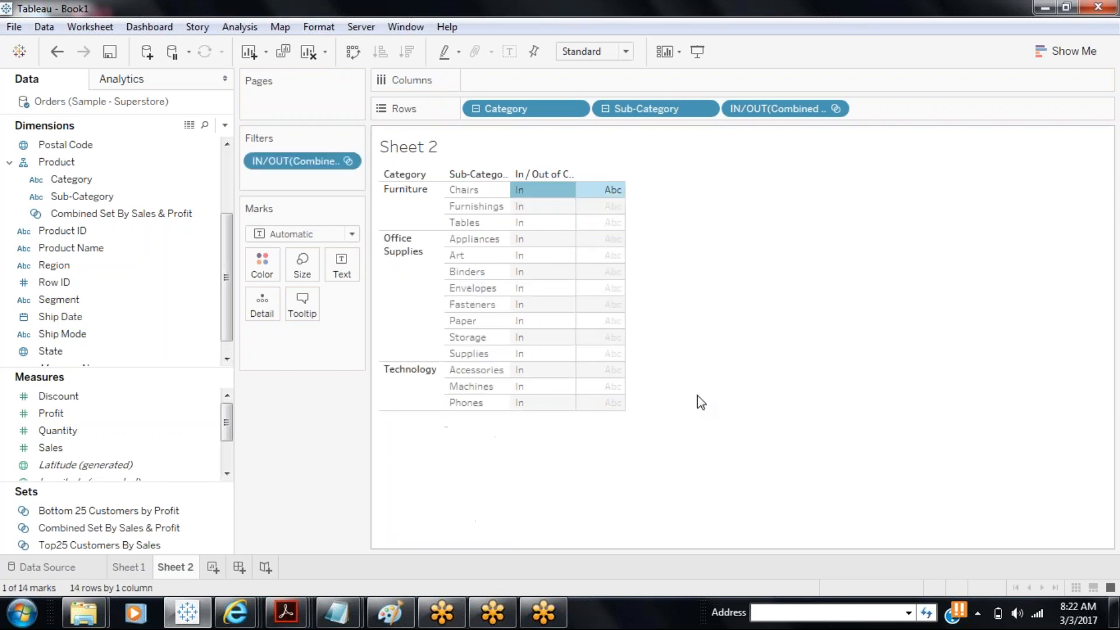
pyautogui.click(404, 468)
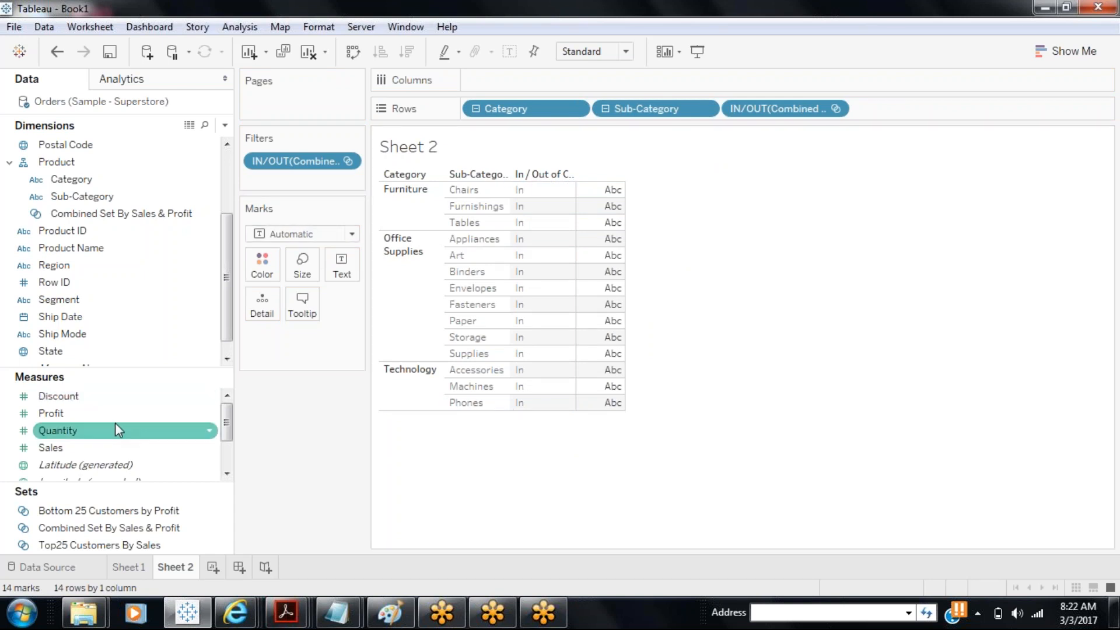
# - Add Sales and Profit to Columns on Sheet 2 and show mark labels on the bars
pyautogui.moveTo(64, 450); pyautogui.dragTo(502, 82)
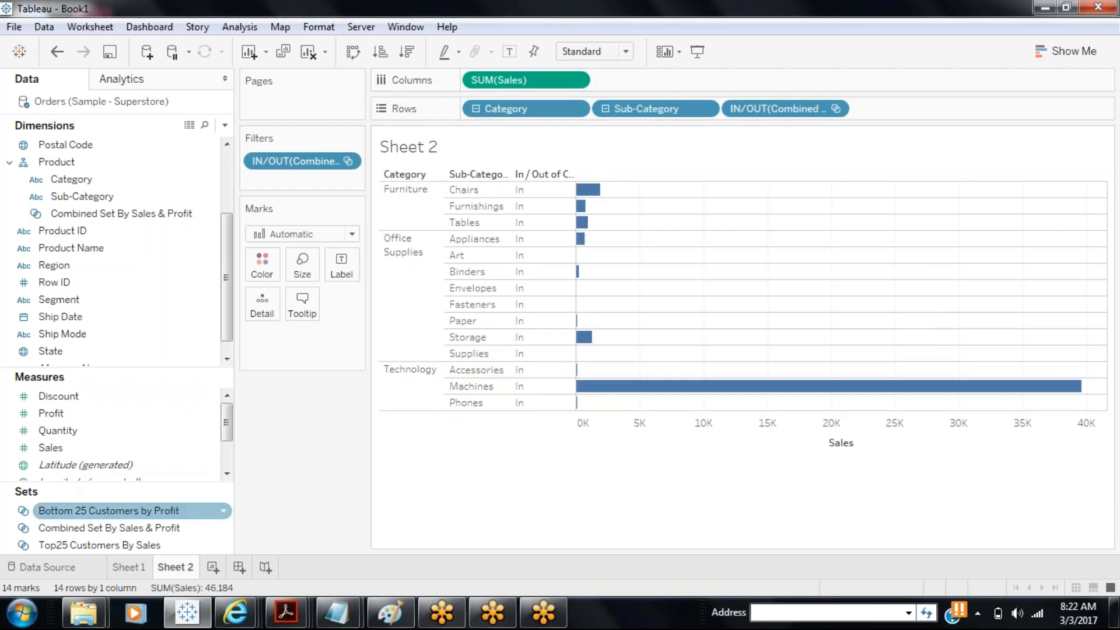
pyautogui.moveTo(51, 413); pyautogui.dragTo(650, 82)
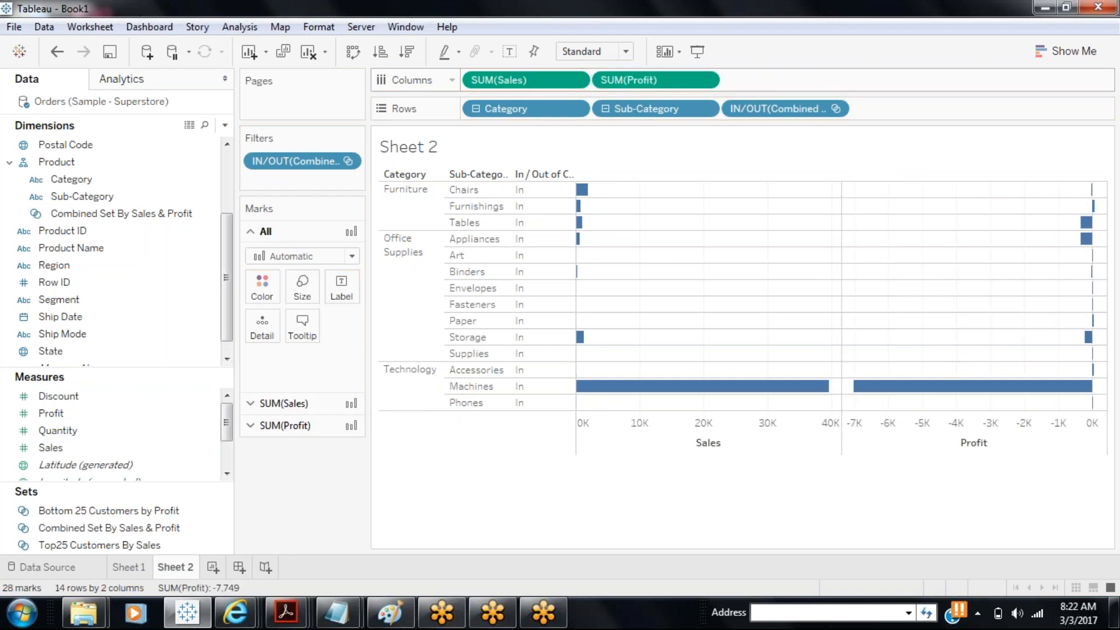
pyautogui.click(508, 51)
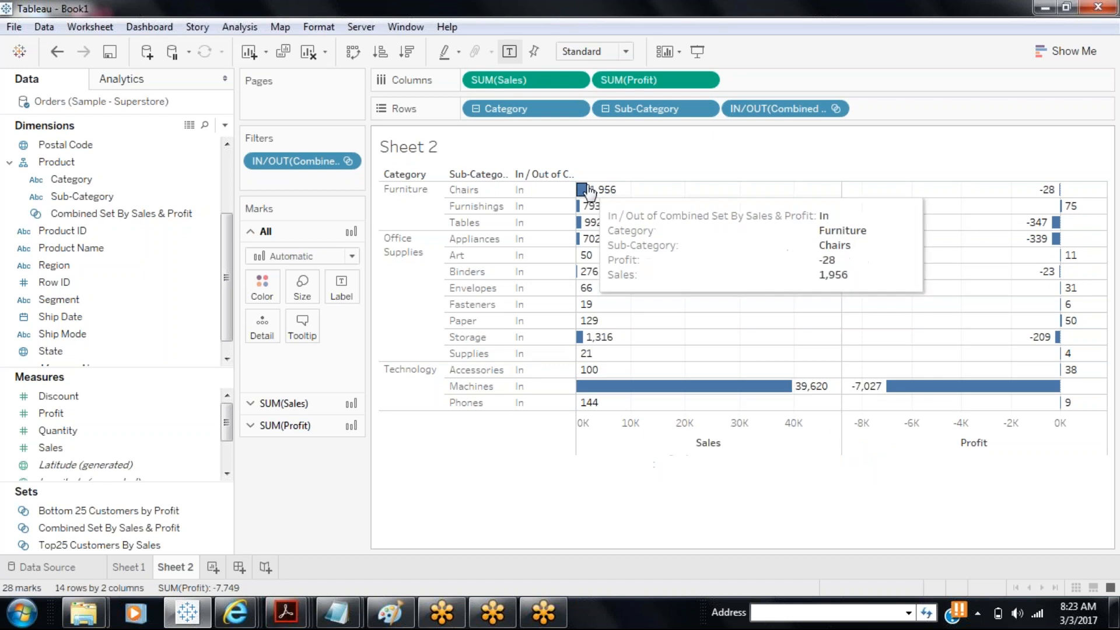
pyautogui.moveTo(587, 221)
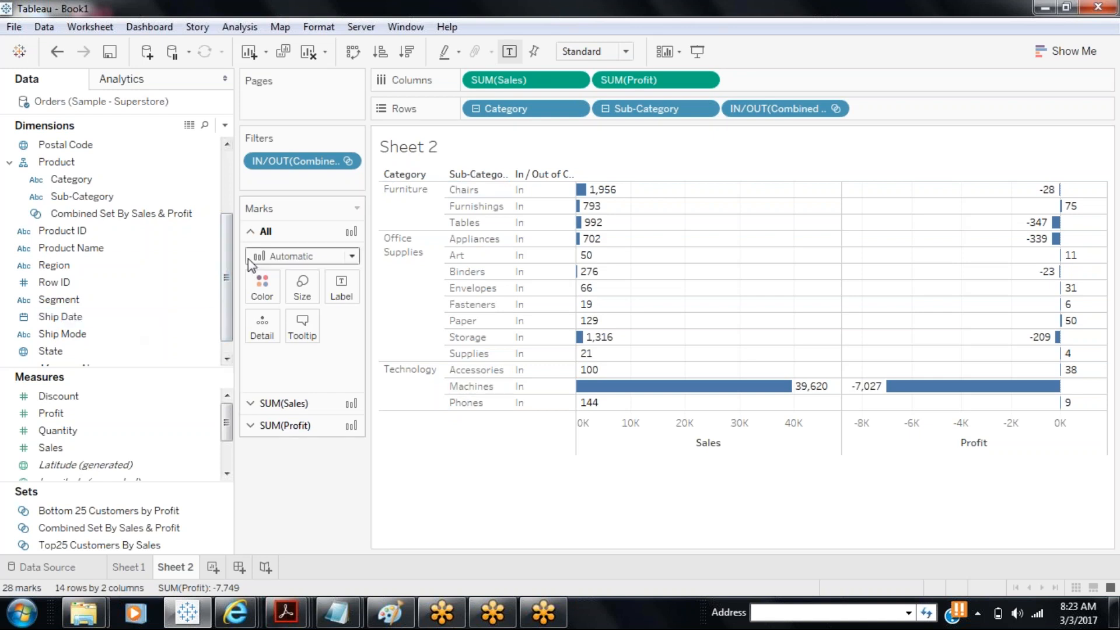
# - Place Customer Name ahead of Category on Rows and keep only the last listed customer
pyautogui.scroll(3, 223, 250)
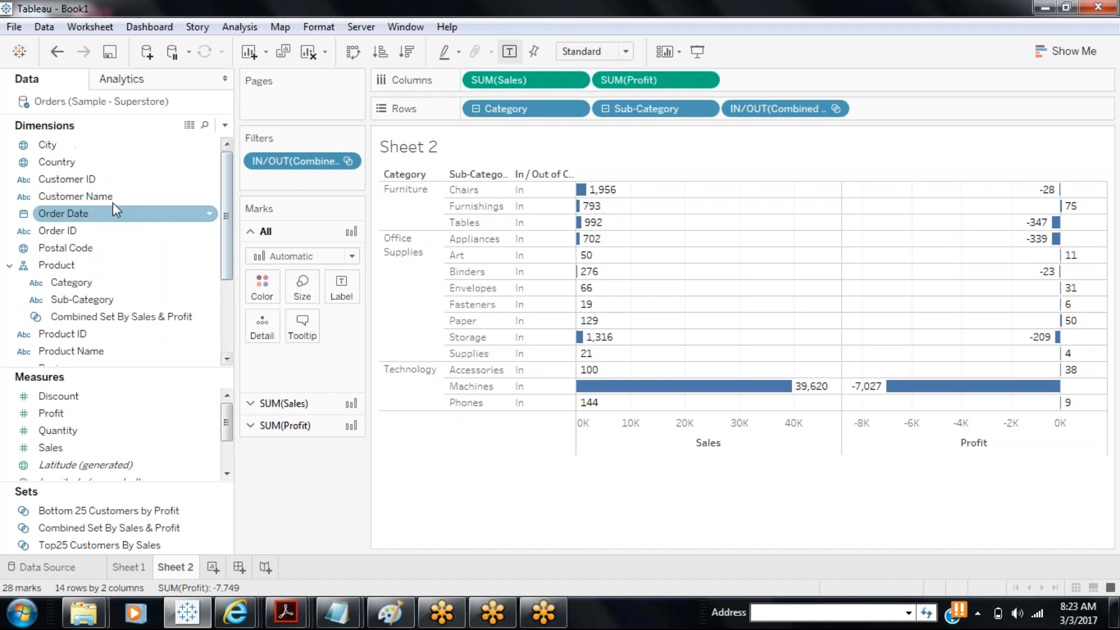
pyautogui.moveTo(110, 196); pyautogui.dragTo(473, 116)
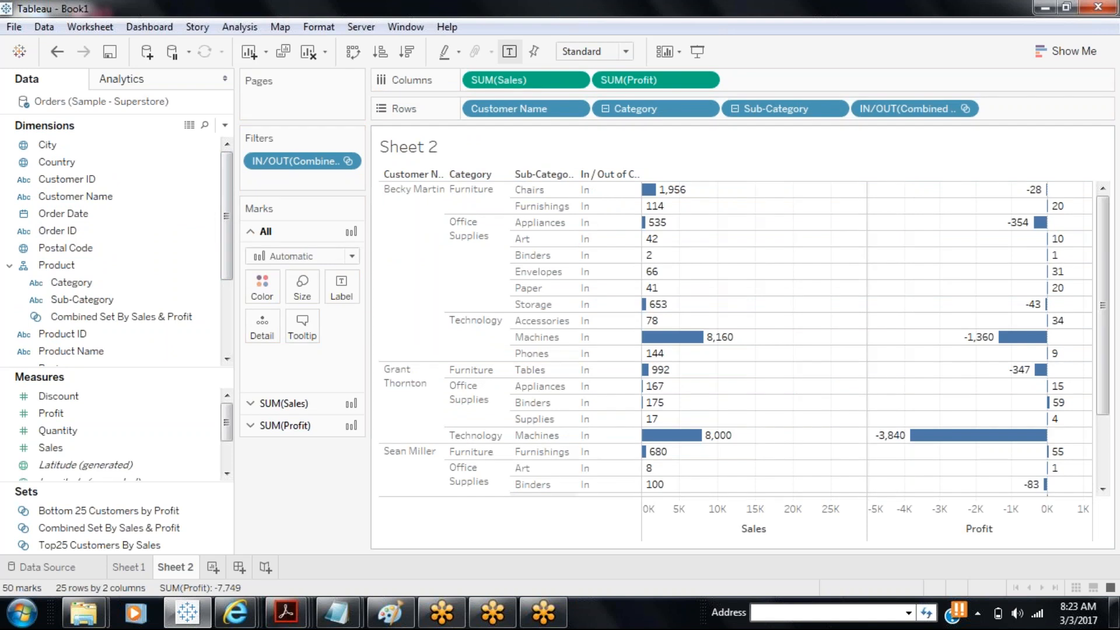
pyautogui.rightClick(406, 480)
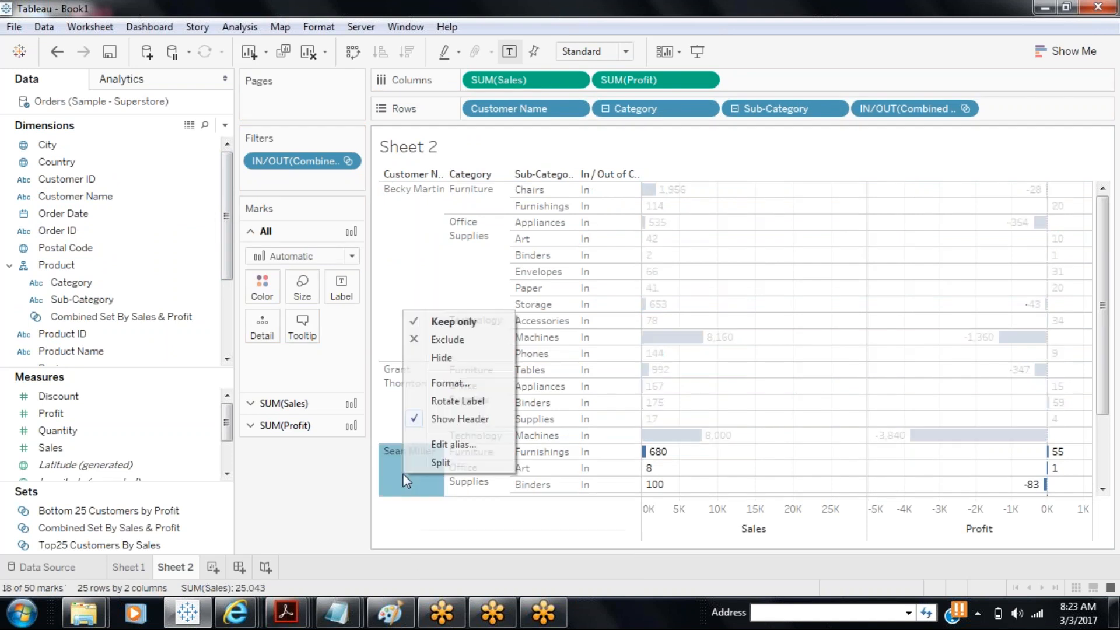
pyautogui.click(450, 322)
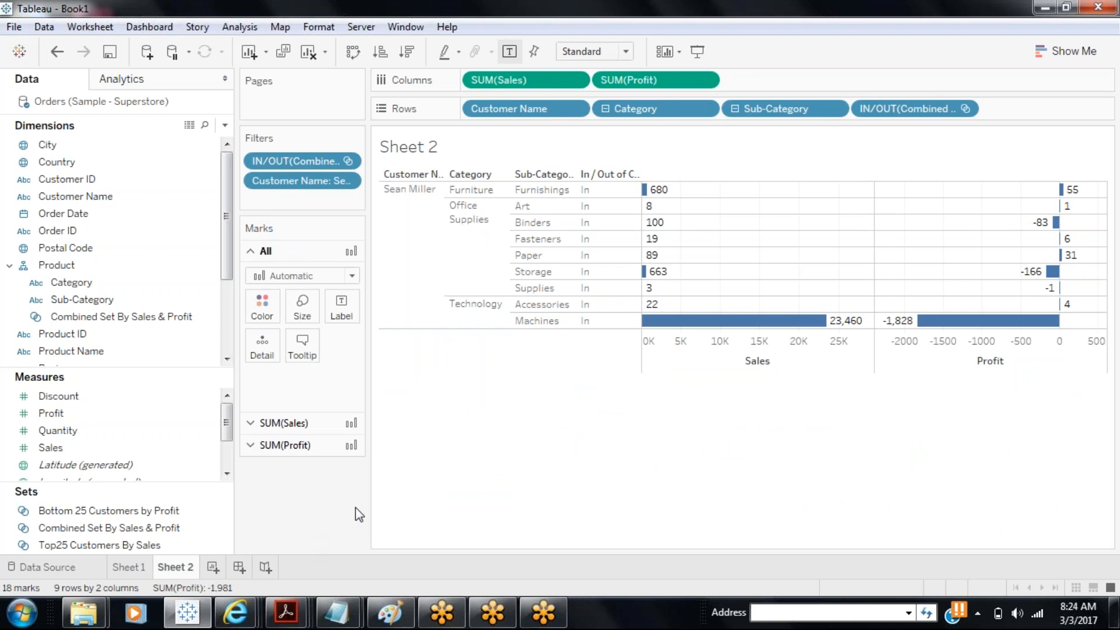
# - Add Product Name to the Product hierarchy below the combined set and expand the rows down to product names
pyautogui.moveTo(916, 324)
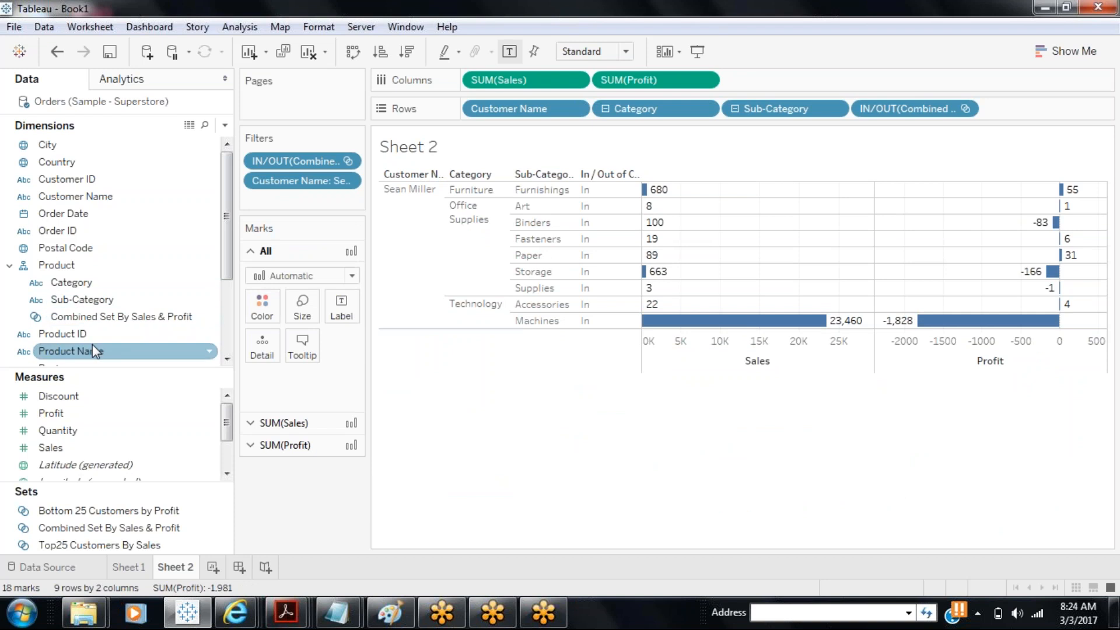
pyautogui.moveTo(94, 351); pyautogui.dragTo(105, 330)
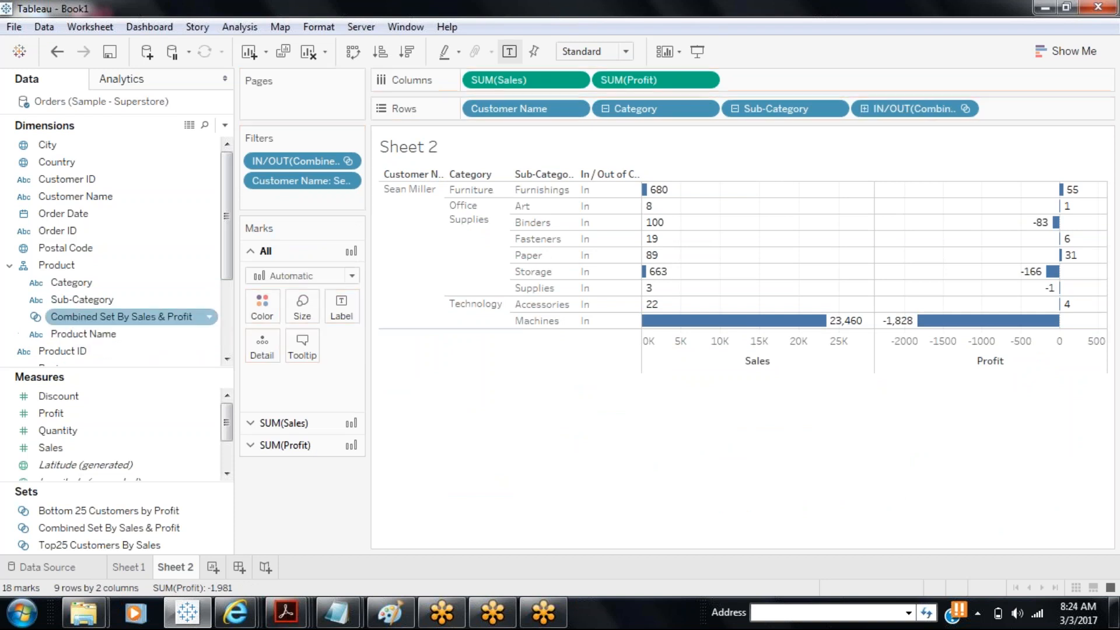
pyautogui.click(864, 109)
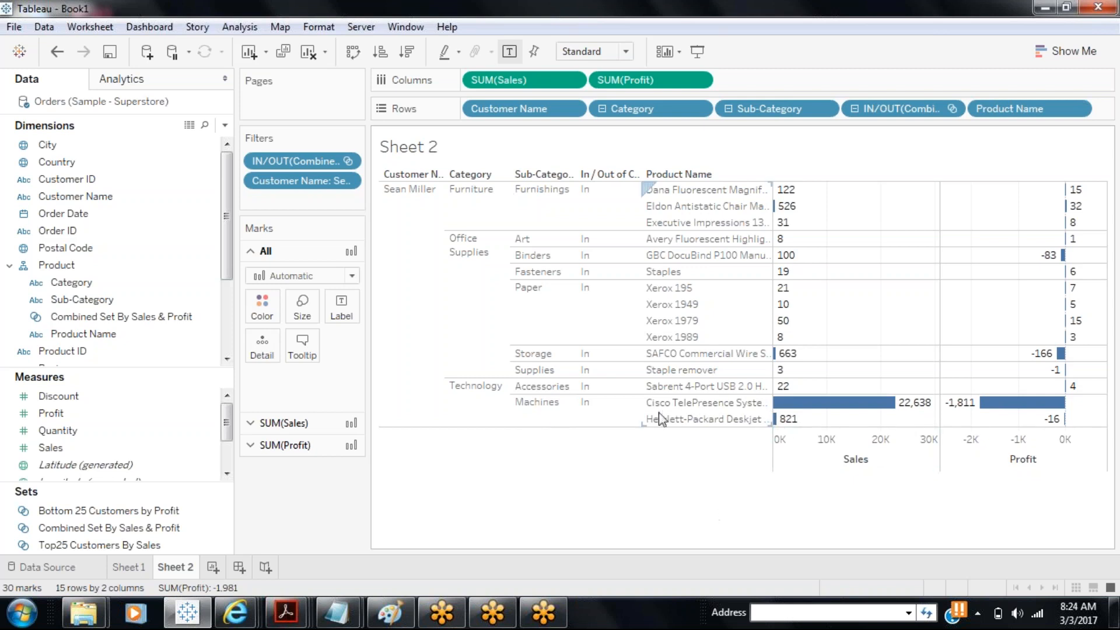
# - Examine the Cisco TelePresence product's sales and profit, and compare them with the same customer's profit bar on Sheet 1
pyautogui.click(691, 410)
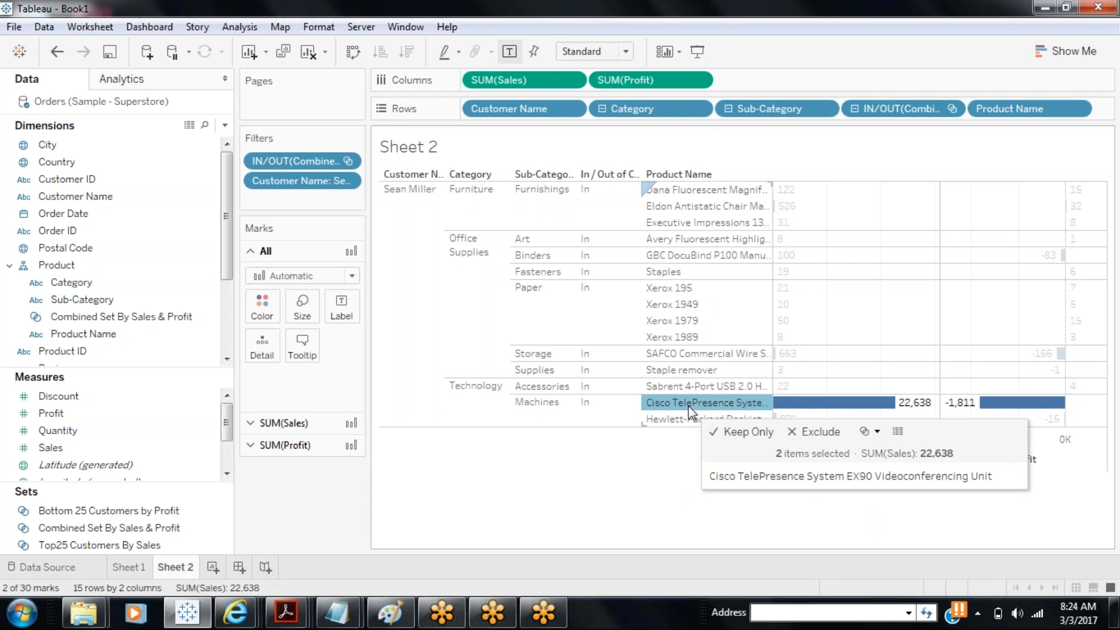
pyautogui.click(133, 568)
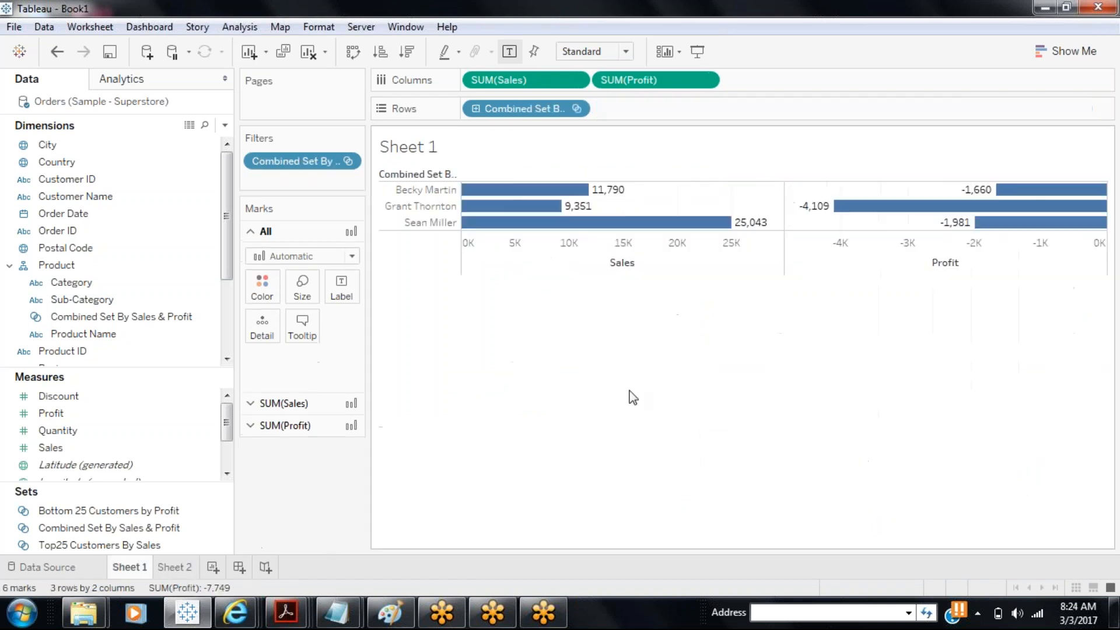
pyautogui.moveTo(1040, 223)
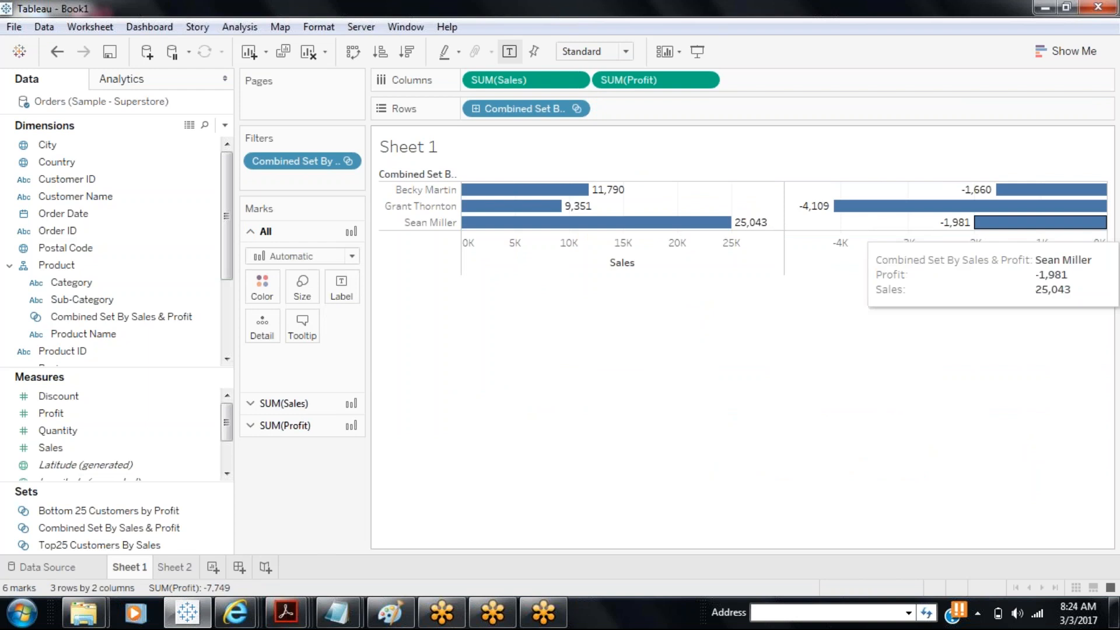
# - Return to Sheet 2, add Quantity to Columns to see the units per product, and clear the product highlight
pyautogui.click(187, 568)
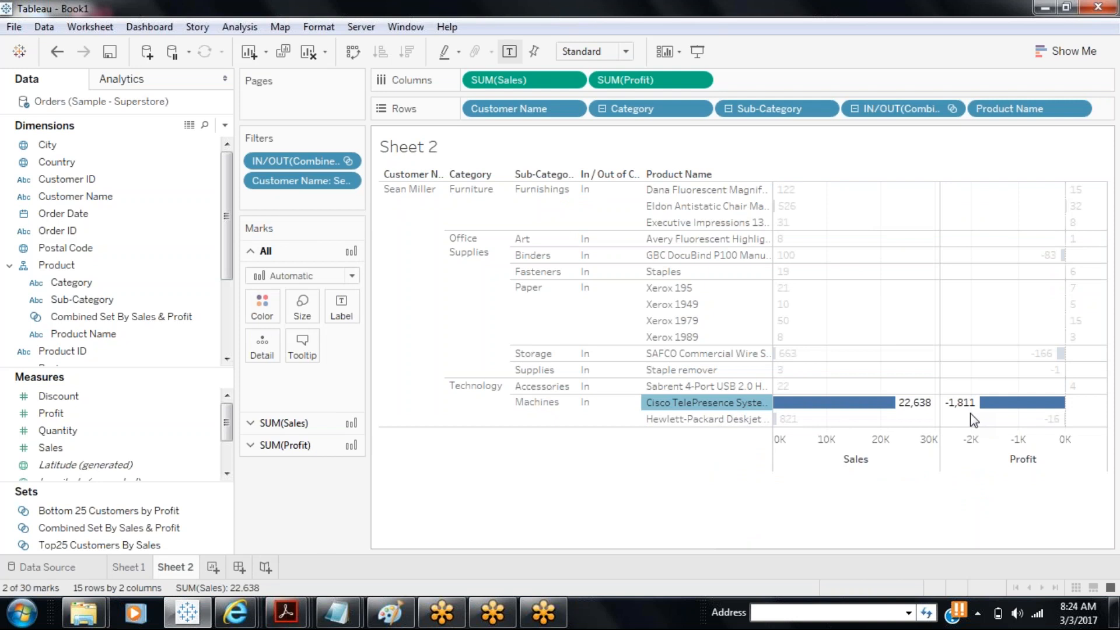
pyautogui.moveTo(137, 430); pyautogui.dragTo(829, 75)
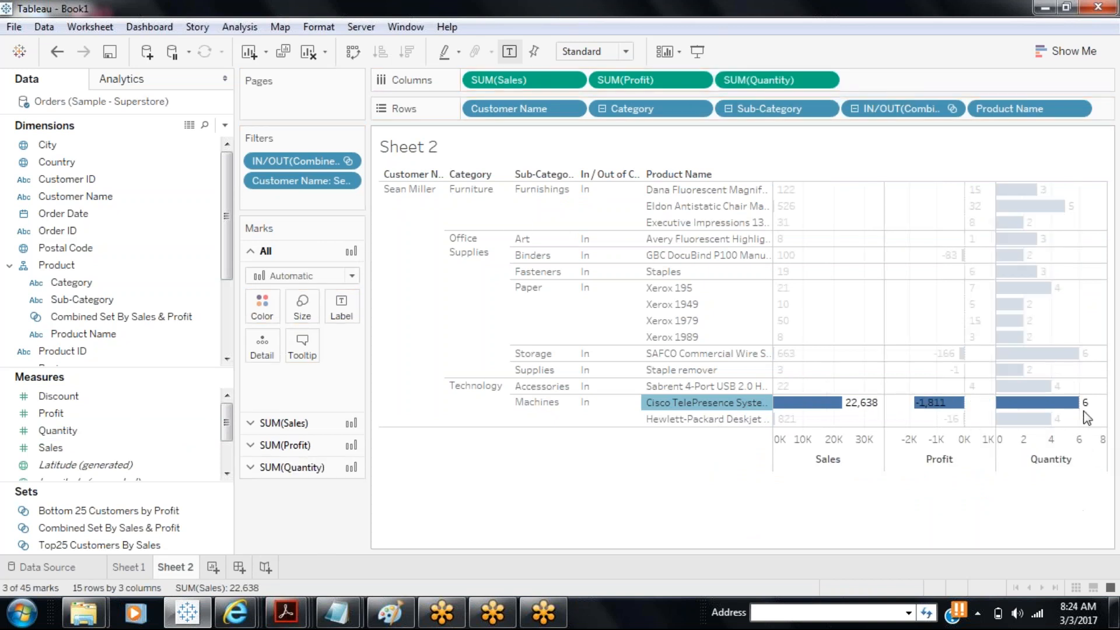
pyautogui.moveTo(1078, 407)
pyautogui.click(312, 532)
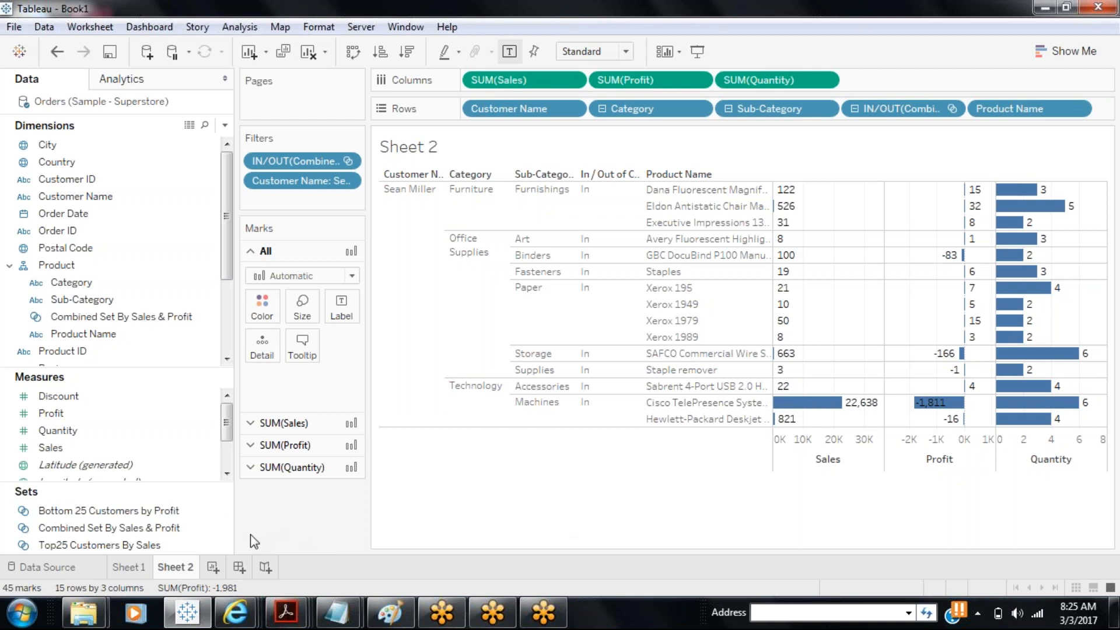
# - Compare the customer totals on Sheet 1 with the product-level sales, profit and quantity on Sheet 2
pyautogui.click(138, 571)
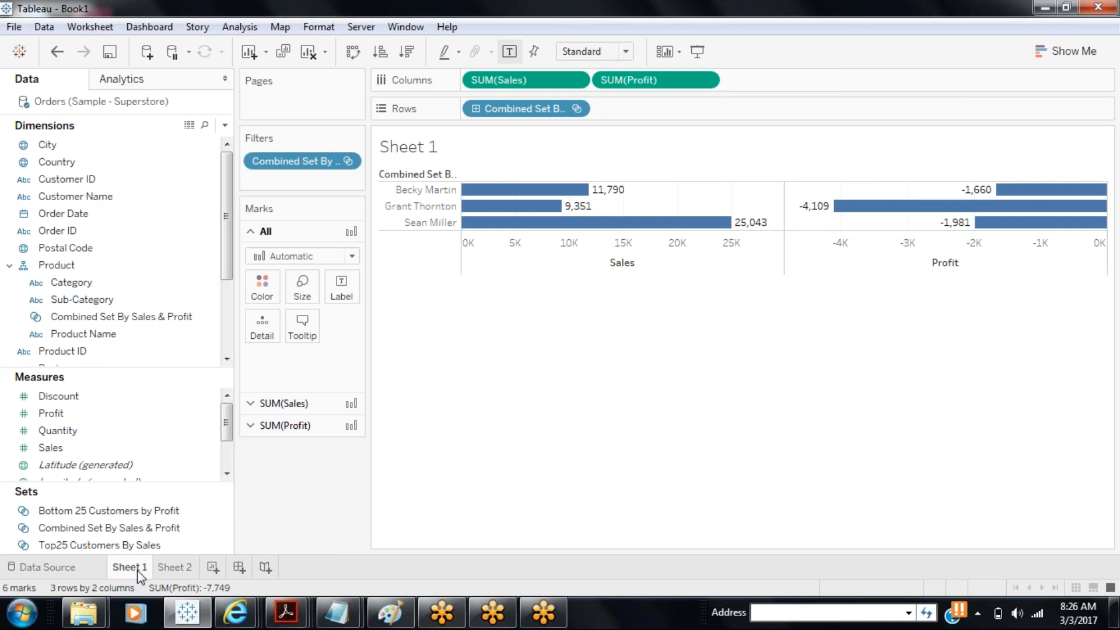
pyautogui.click(169, 570)
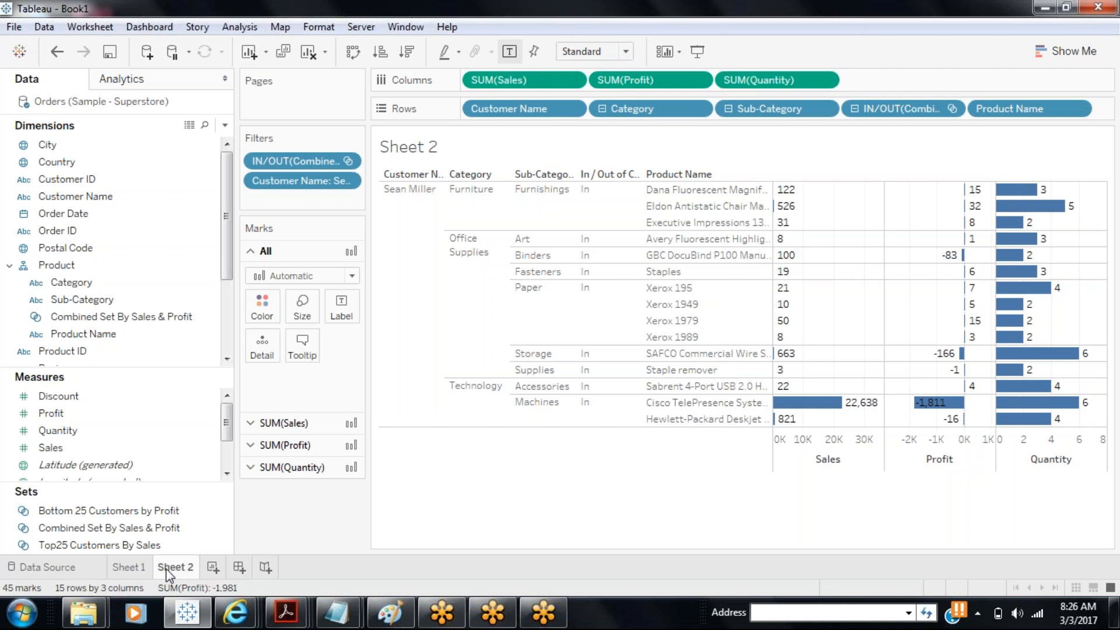
pyautogui.moveTo(927, 409)
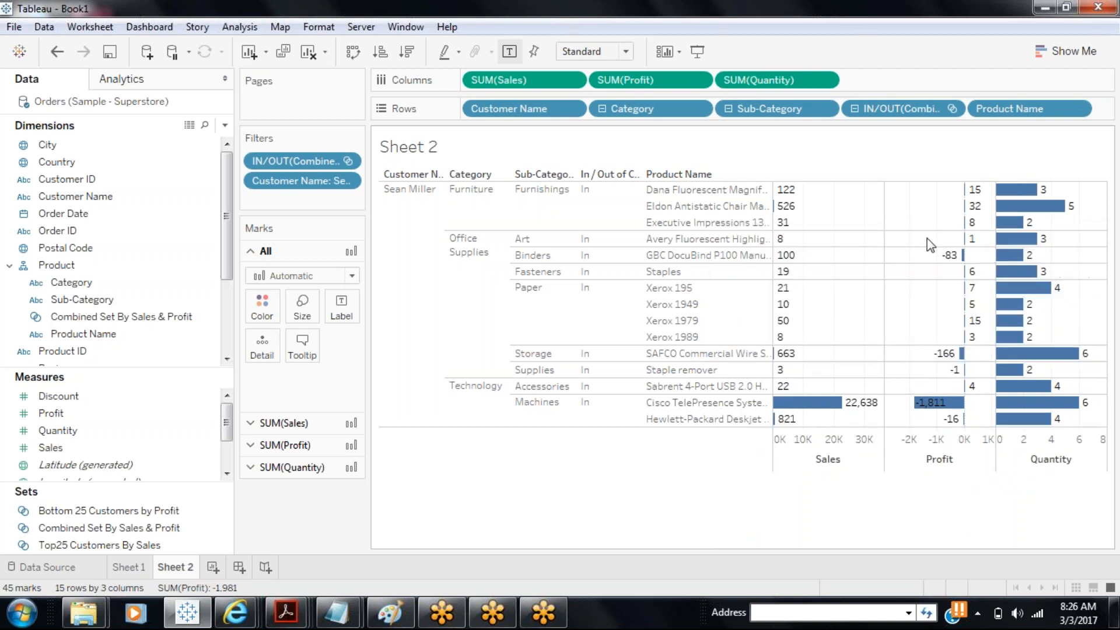
pyautogui.moveTo(961, 353)
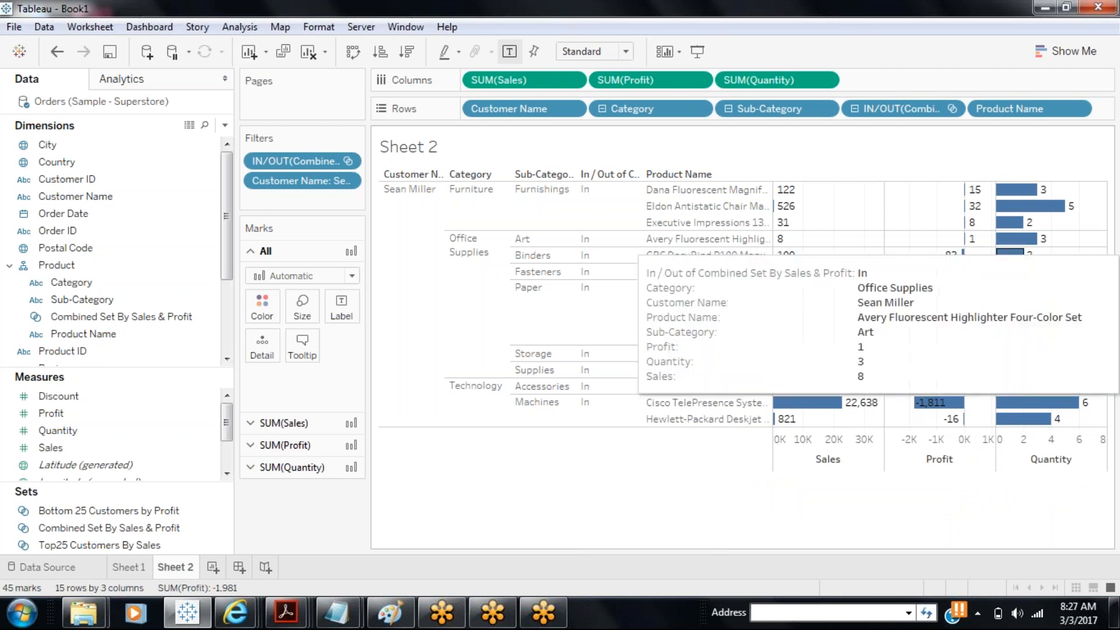
pyautogui.click(799, 30)
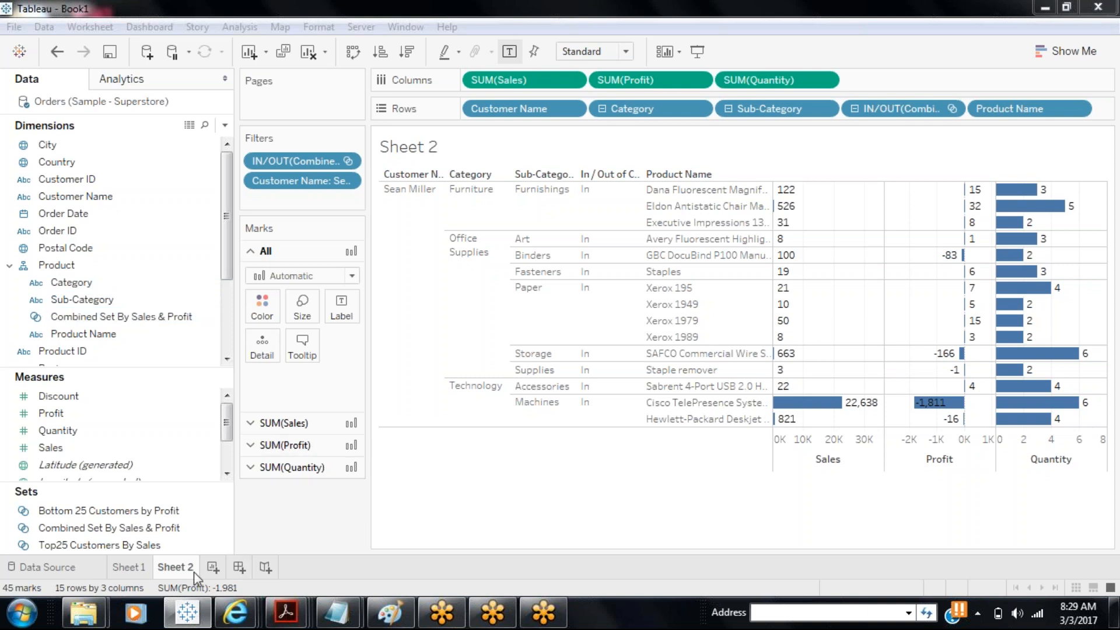
# - Create a new worksheet, try the Top25 Customers By Sales set as a filter, and remove it from the sheet
pyautogui.click(213, 567)
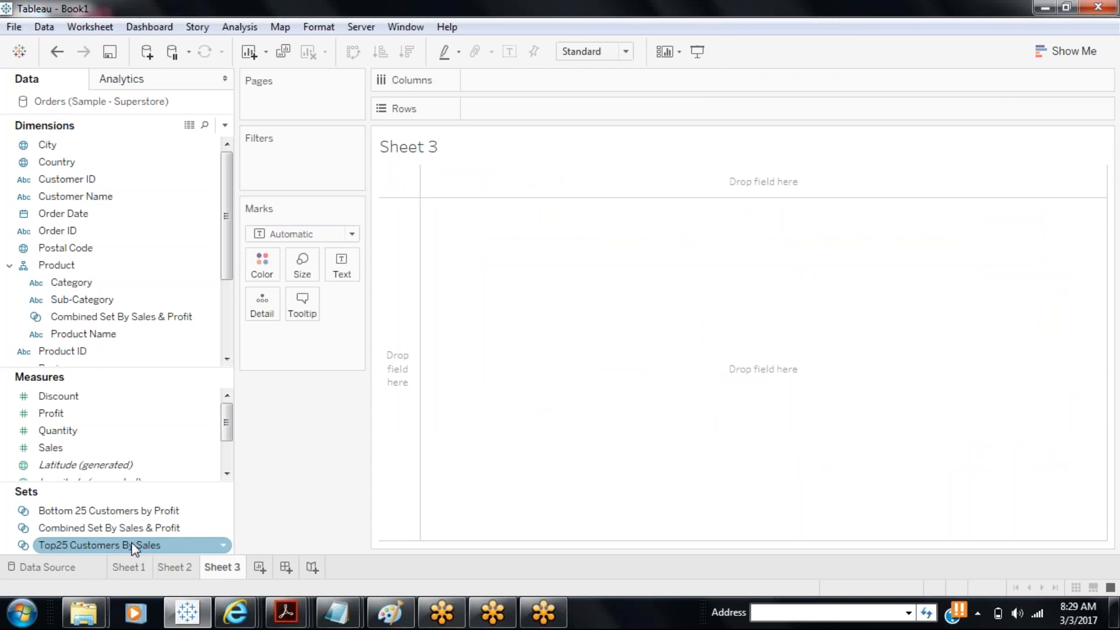
pyautogui.moveTo(131, 541); pyautogui.dragTo(326, 166)
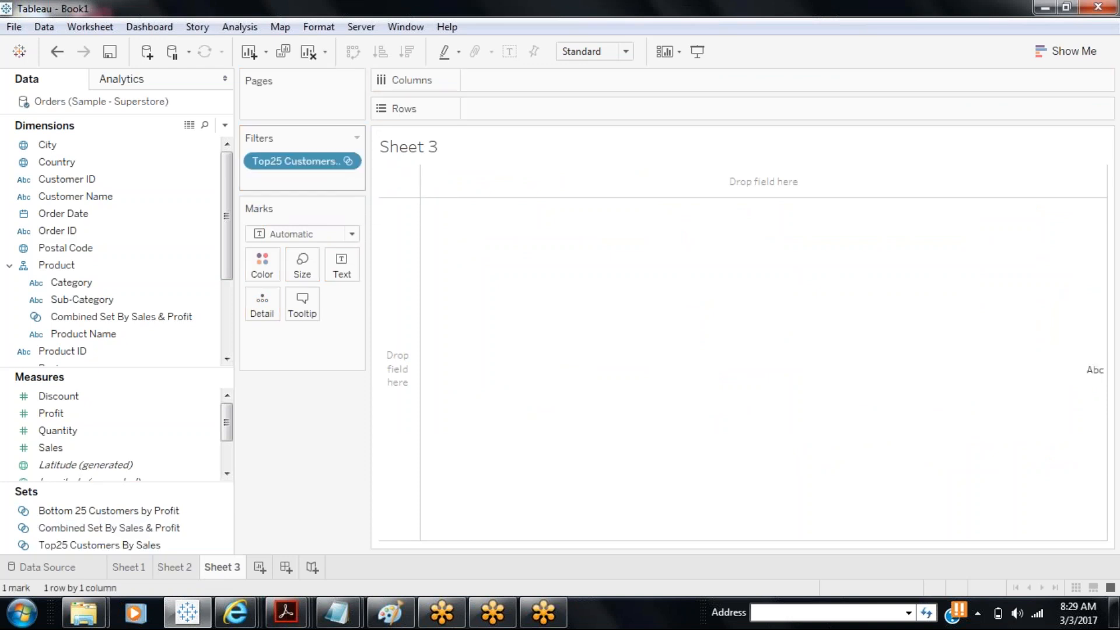
pyautogui.moveTo(327, 161); pyautogui.dragTo(170, 587)
pyautogui.click(220, 545)
pyautogui.rightClick(220, 544)
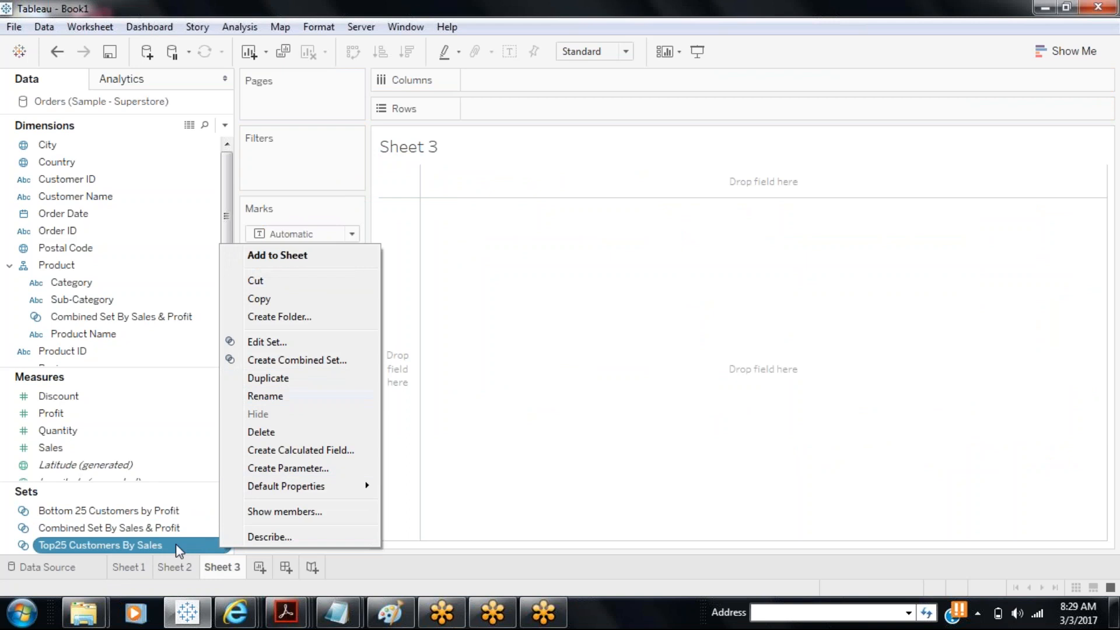
# - Place the Top25 Customers By Sales set on Rows, check its In/Out display options, and move it to Filters
pyautogui.click(141, 543)
pyautogui.moveTo(141, 543); pyautogui.dragTo(594, 107)
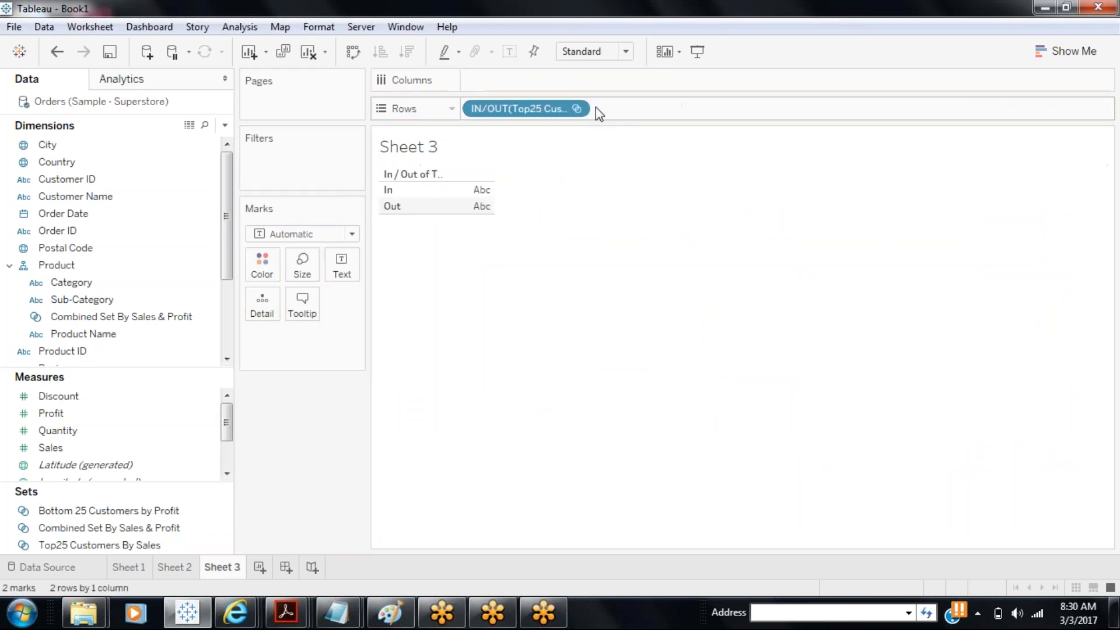
pyautogui.click(577, 109)
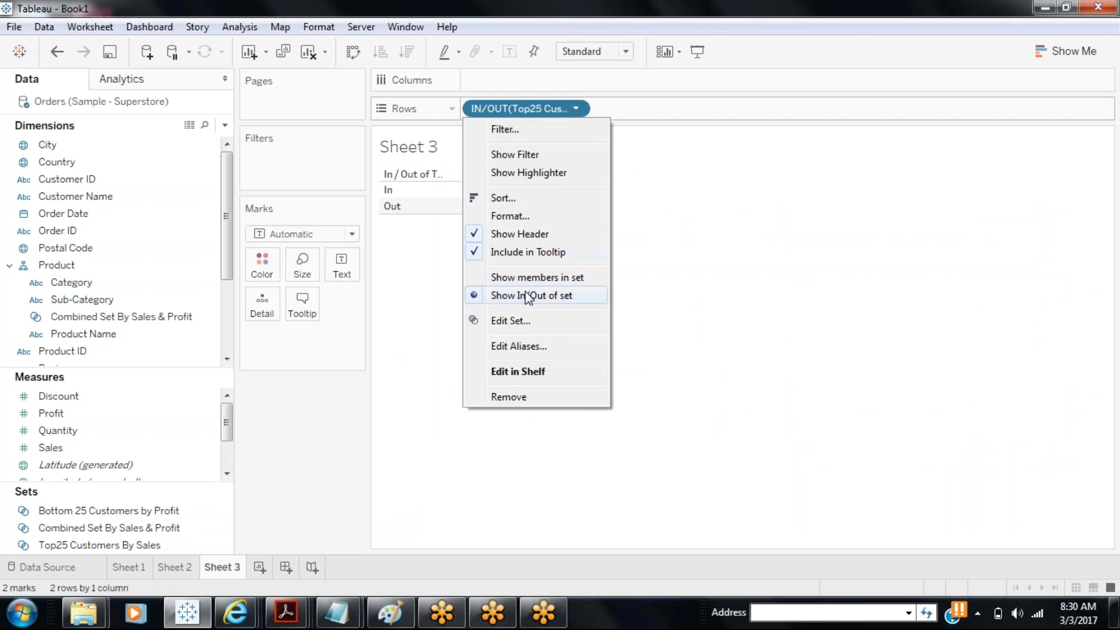
pyautogui.click(526, 111)
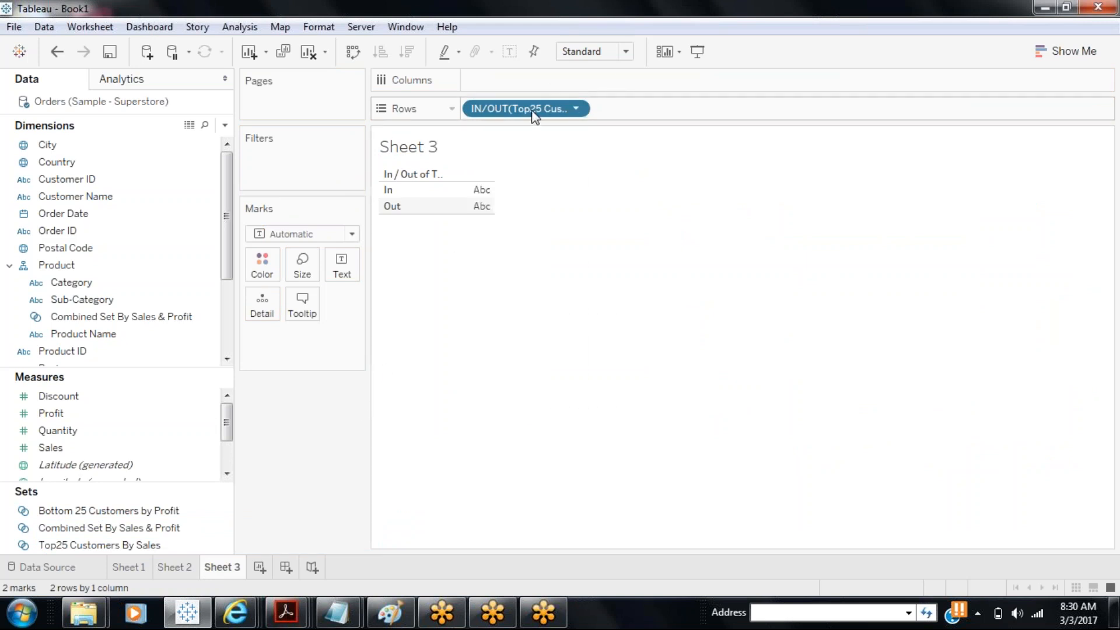
pyautogui.moveTo(526, 109); pyautogui.dragTo(324, 166)
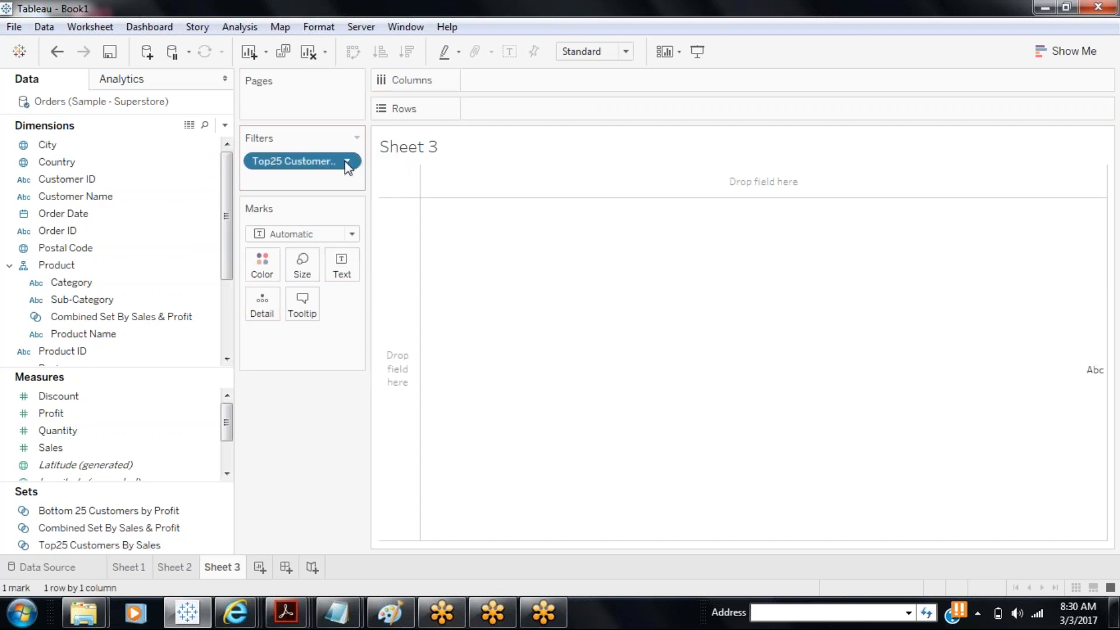
# - Review the members in the Top25 Customers By Sales filter, show its filter control, and look through the control's customization options
pyautogui.click(348, 161)
pyautogui.click(330, 183)
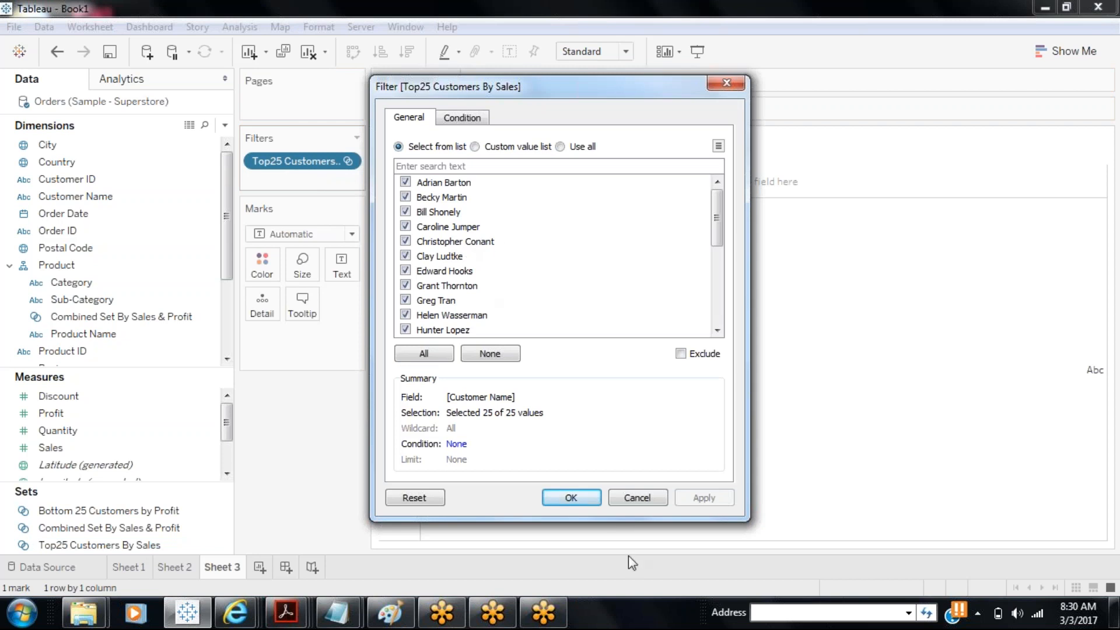
pyautogui.click(575, 498)
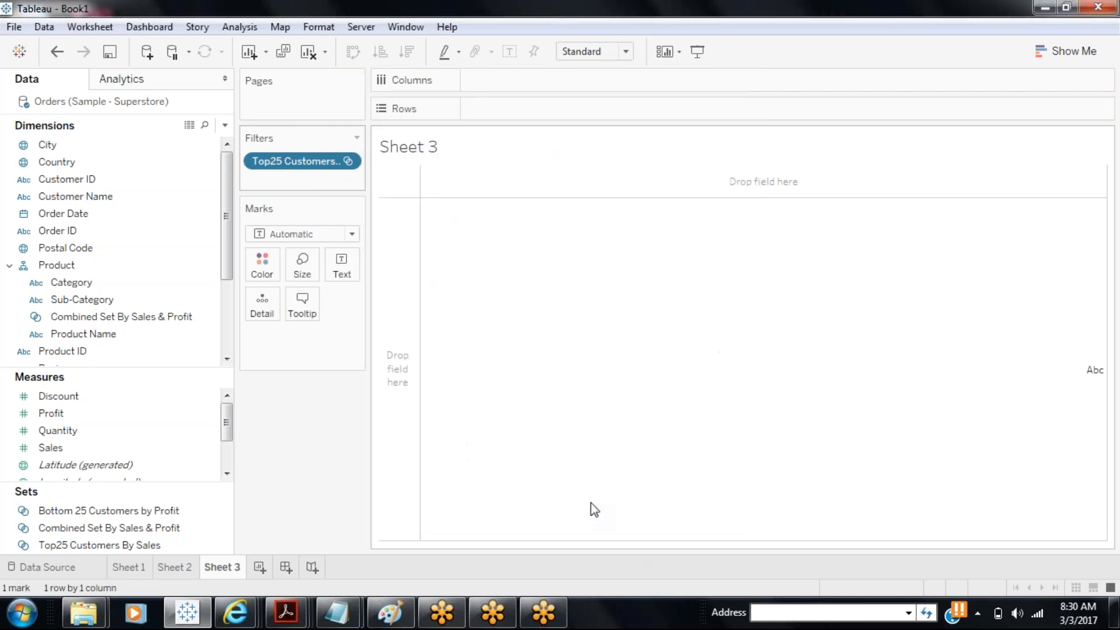
pyautogui.rightClick(290, 168)
pyautogui.click(323, 191)
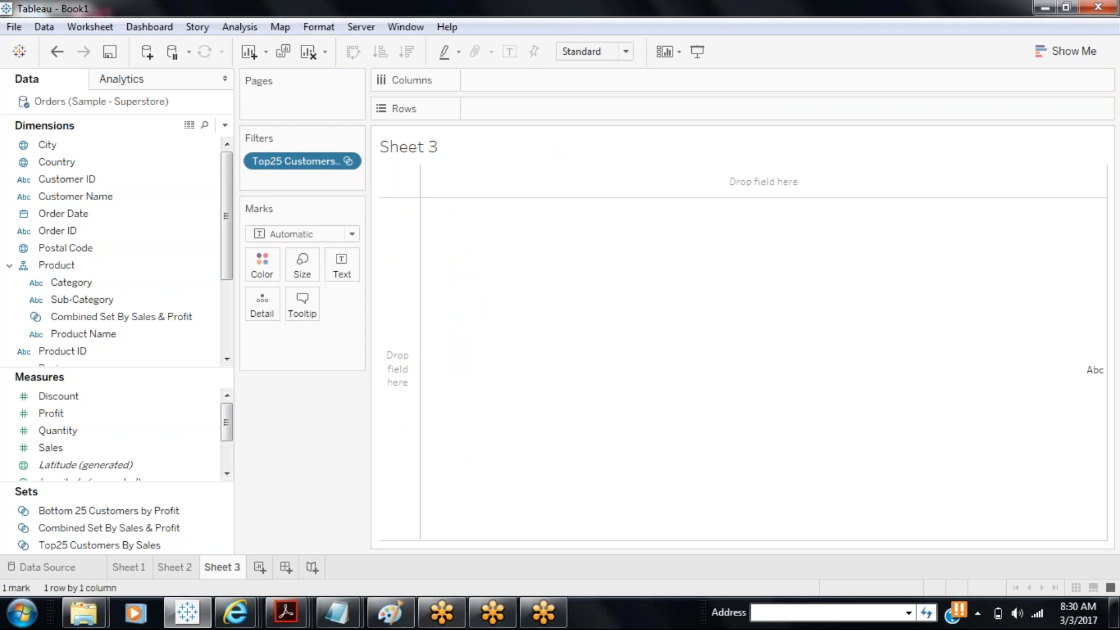
pyautogui.click(1106, 138)
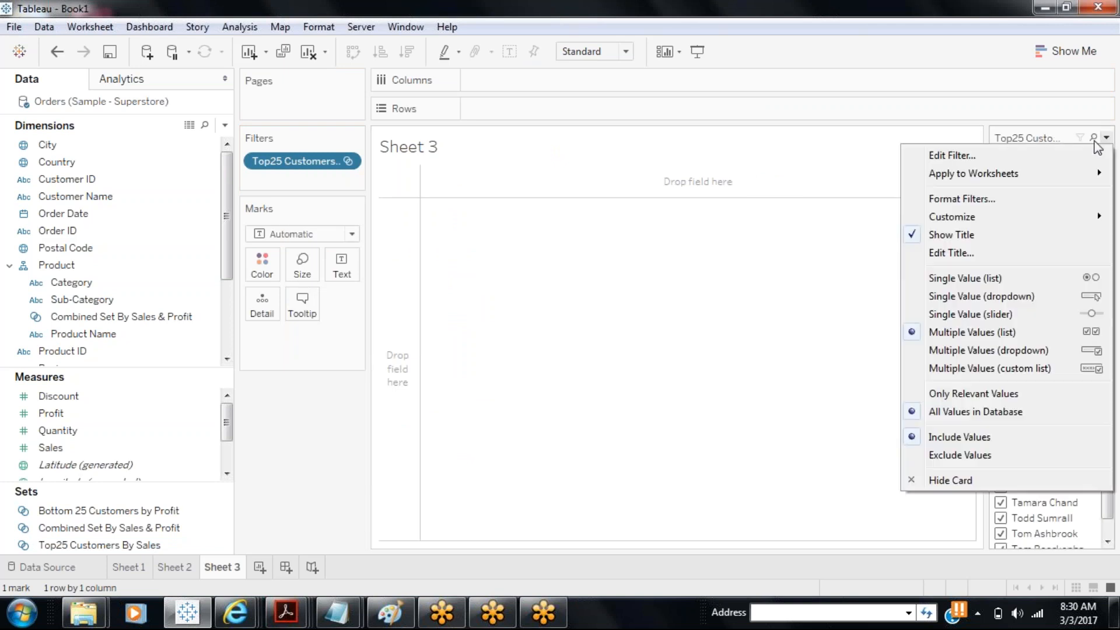
pyautogui.moveTo(965, 218)
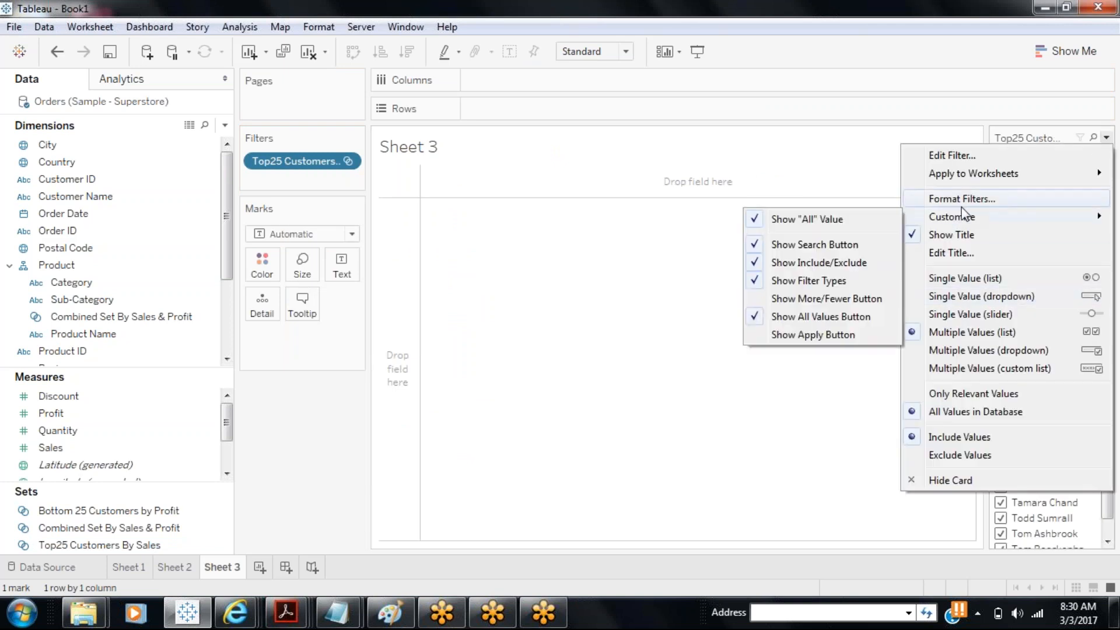
pyautogui.click(1025, 155)
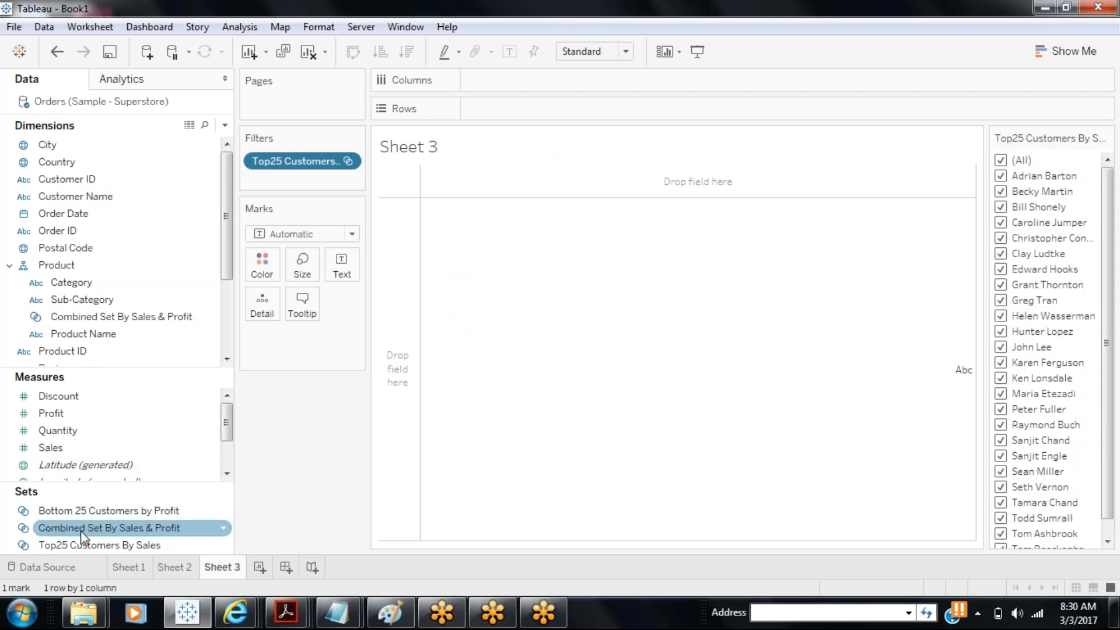
# - Add the Top25 Customers By Sales set to Rows as In/Out and undo the last change made after placing it
pyautogui.moveTo(79, 545); pyautogui.dragTo(607, 117)
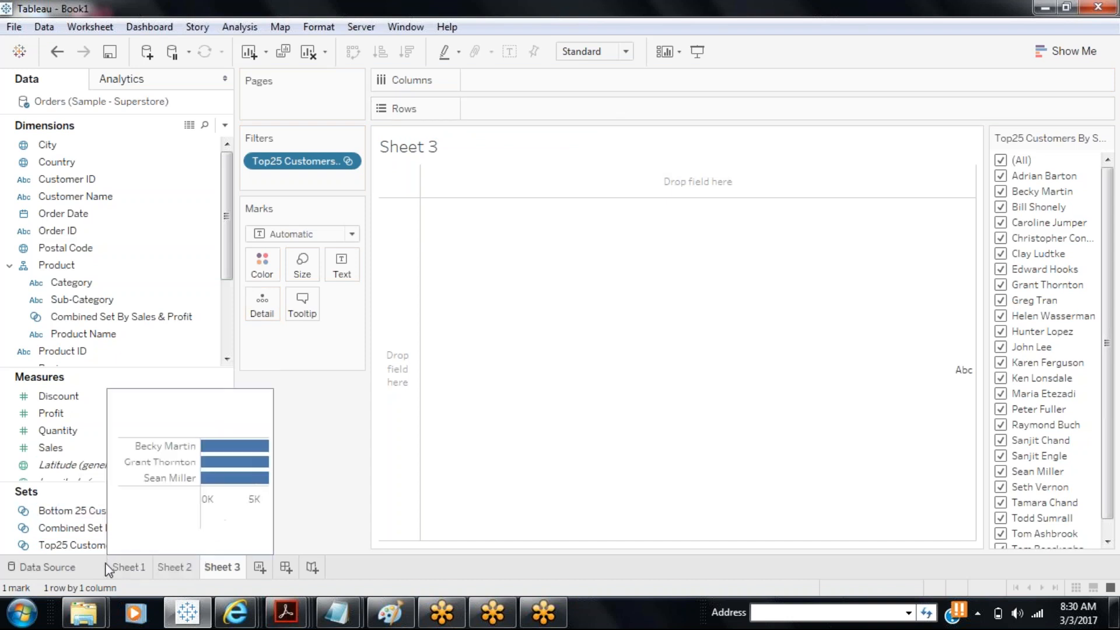
pyautogui.moveTo(99, 548); pyautogui.dragTo(556, 111)
pyautogui.click(575, 109)
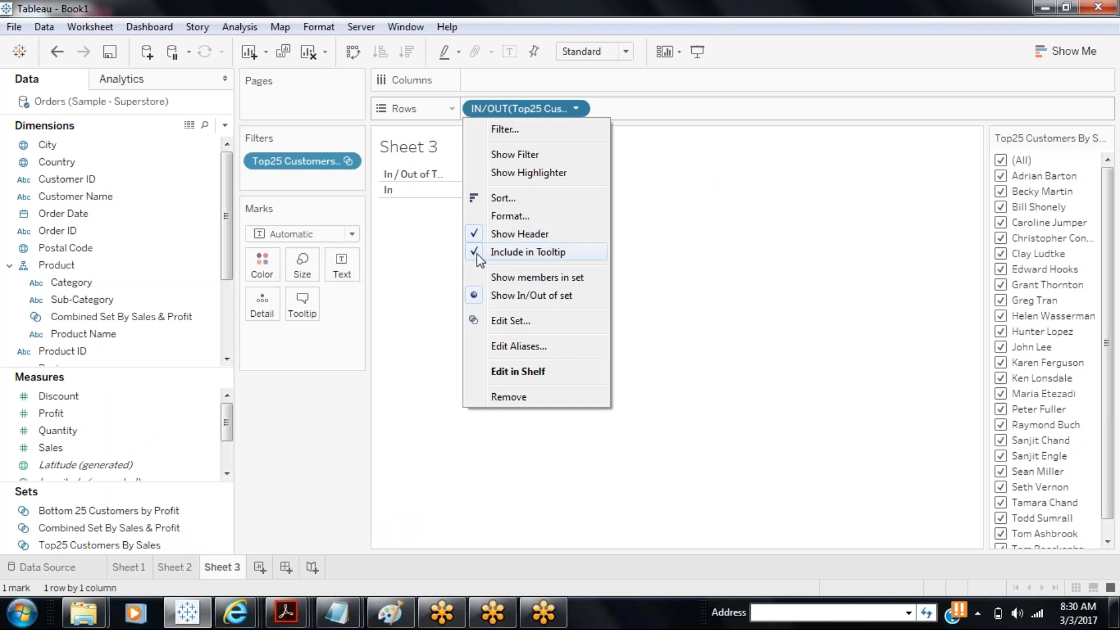
pyautogui.click(477, 234)
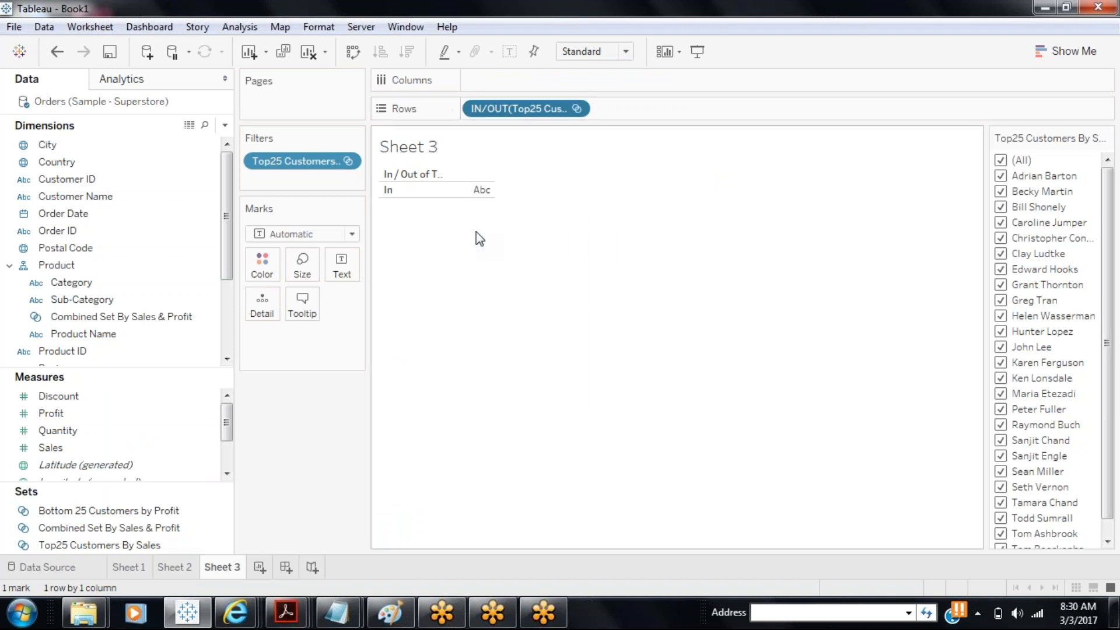
pyautogui.hotkey('ctrl', 'z')
# - Switch the Top25 Customers By Sales filter from set members to In/Out of set, keeping both In and Out selected
pyautogui.click(347, 168)
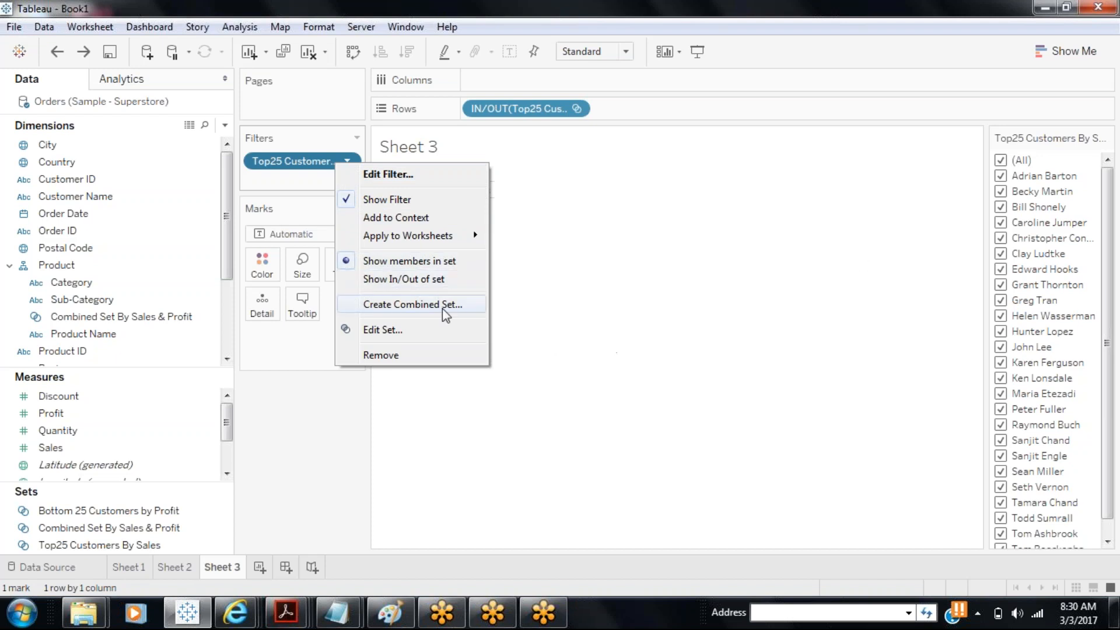
pyautogui.click(353, 280)
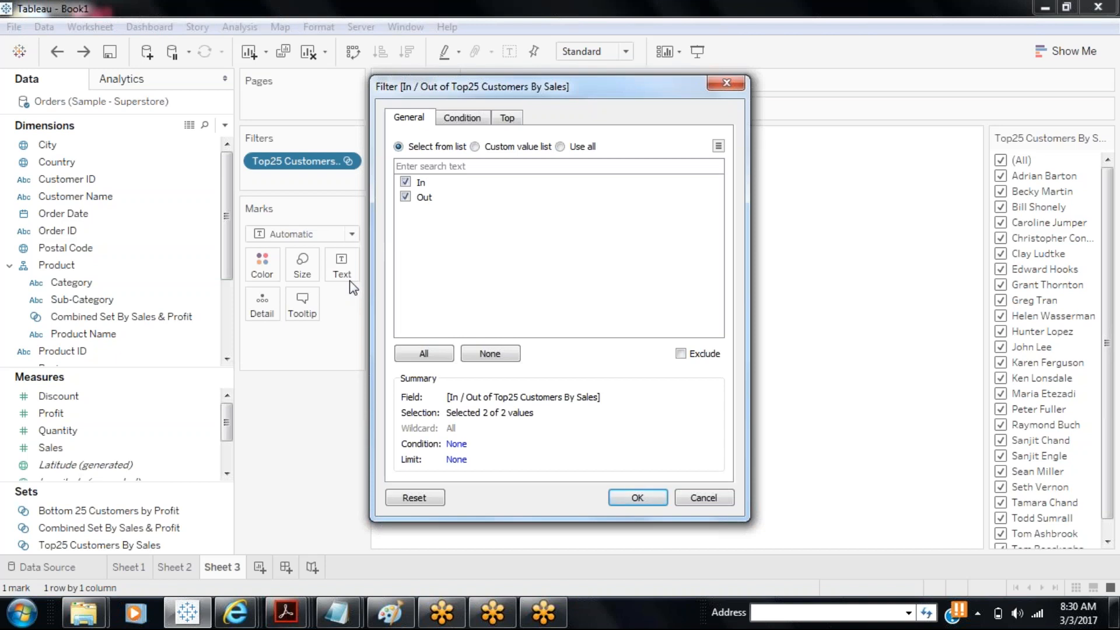
pyautogui.click(647, 497)
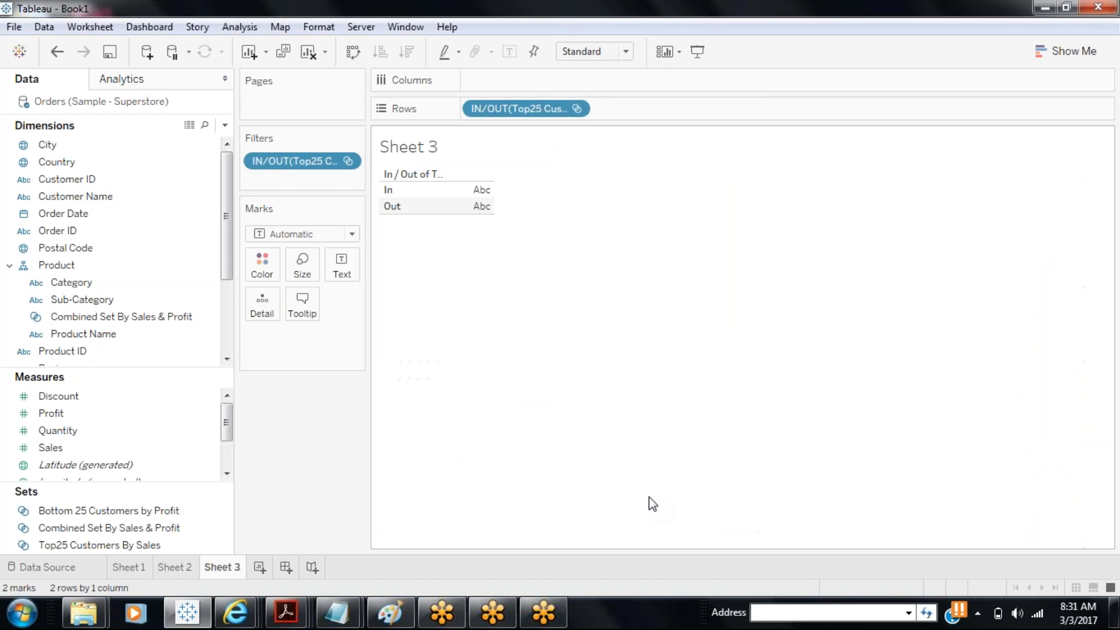
# - Show the In/Out filter control for the Top25 Customers By Sales set and exclude the Out members
pyautogui.rightClick(288, 166)
pyautogui.click(350, 204)
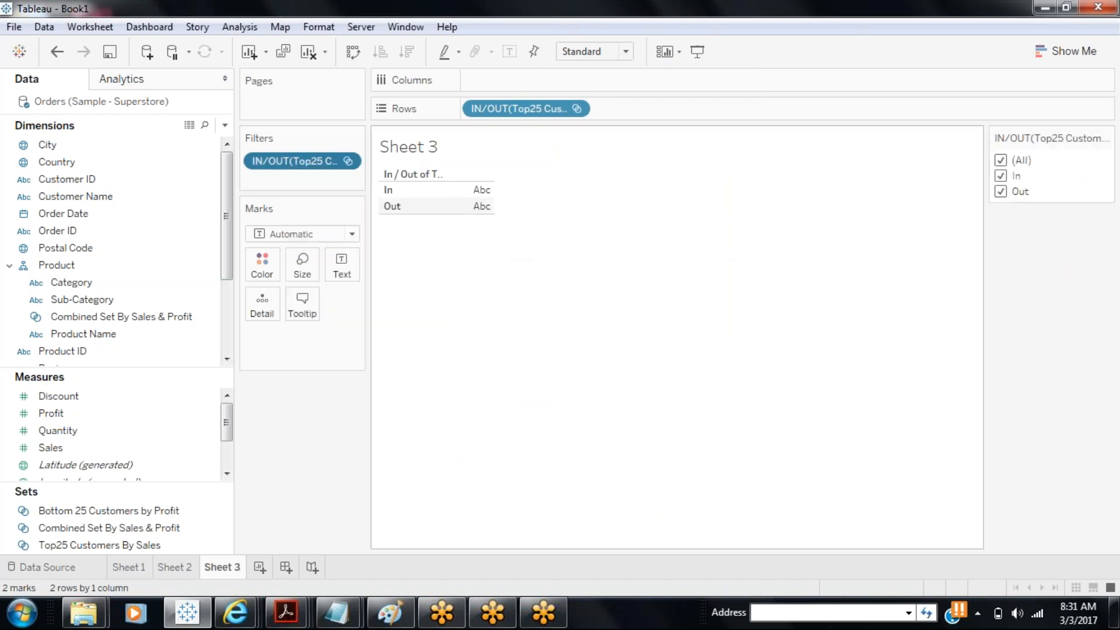
pyautogui.click(1000, 191)
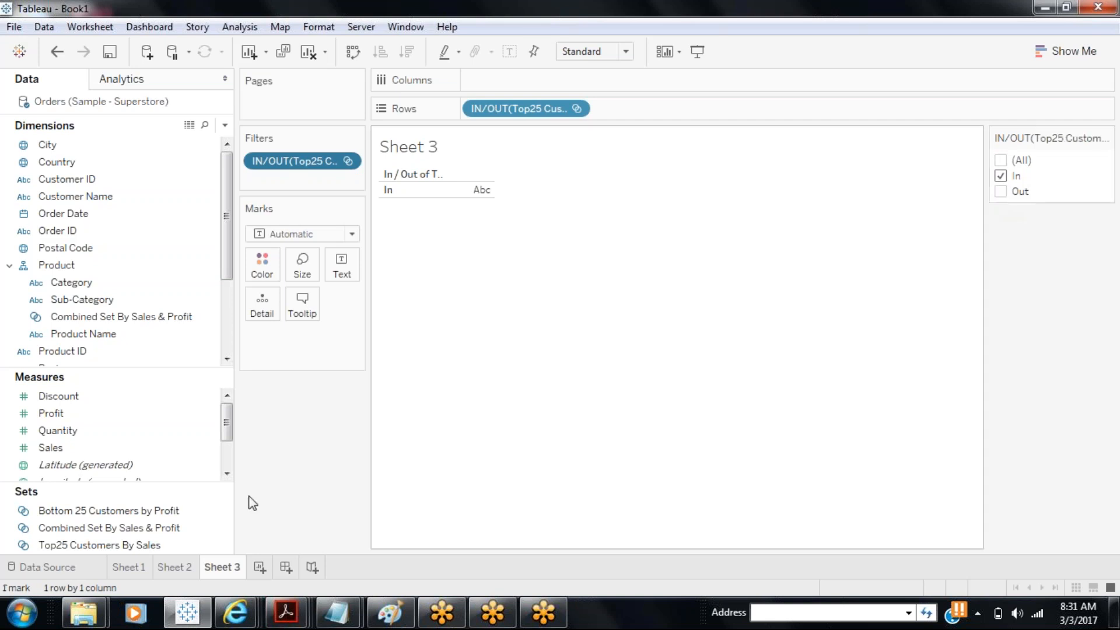
# - Add Customer Name to Rows, look through the customers in the set, and remove the In/Out field from Rows
pyautogui.moveTo(84, 201); pyautogui.dragTo(706, 110)
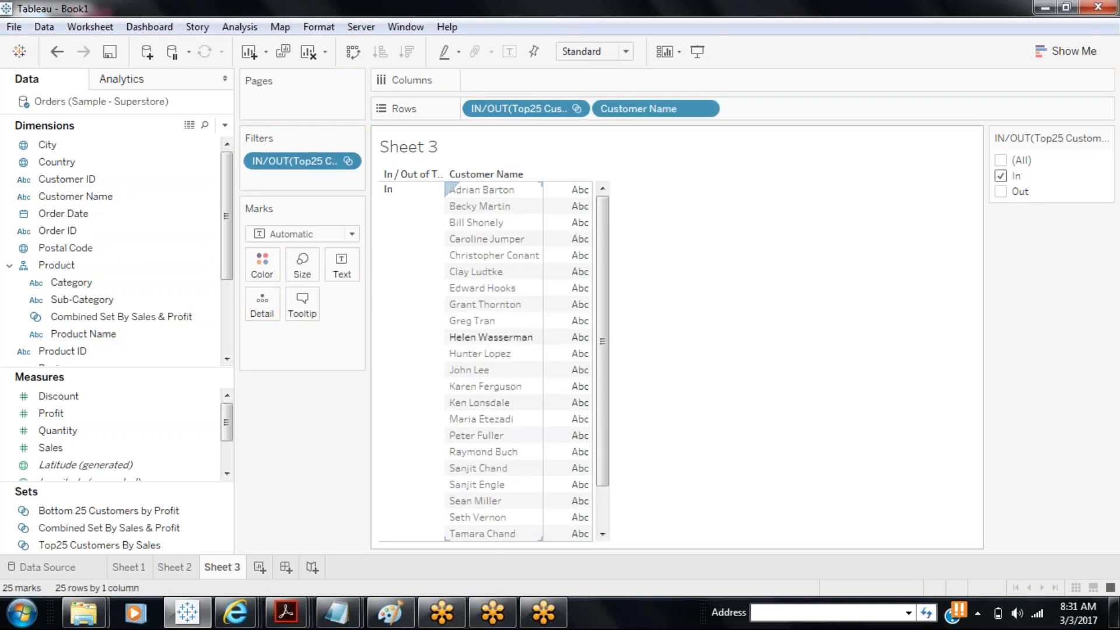
pyautogui.scroll(-1, 600, 294)
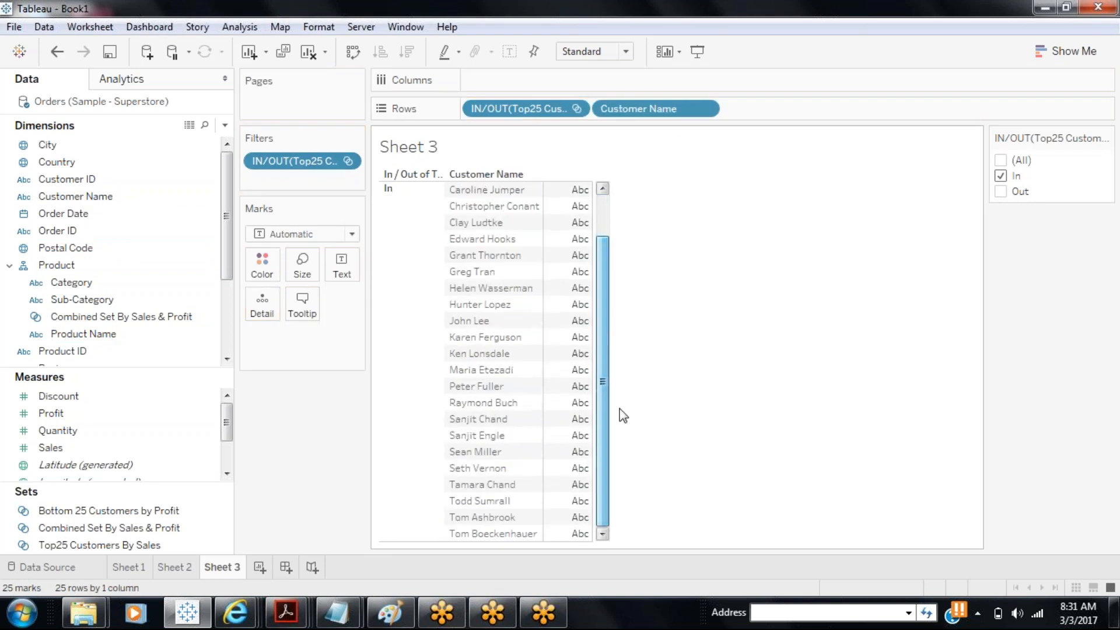
pyautogui.moveTo(521, 108); pyautogui.dragTo(327, 402)
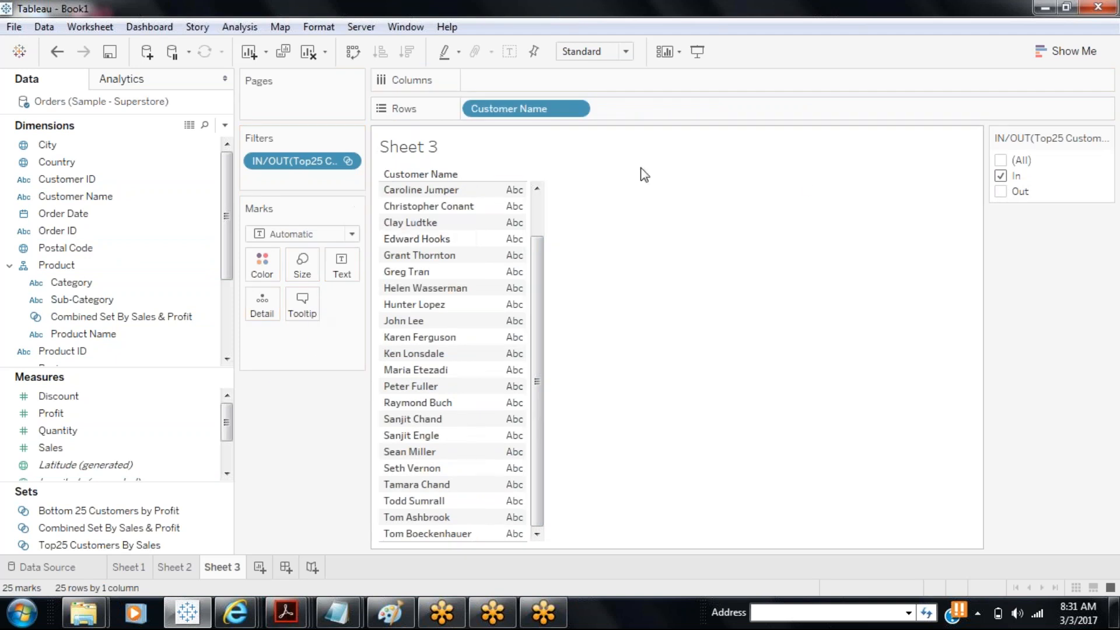
# - Include the Out members in the set filter, then exclude the In members and include them again
pyautogui.click(1001, 193)
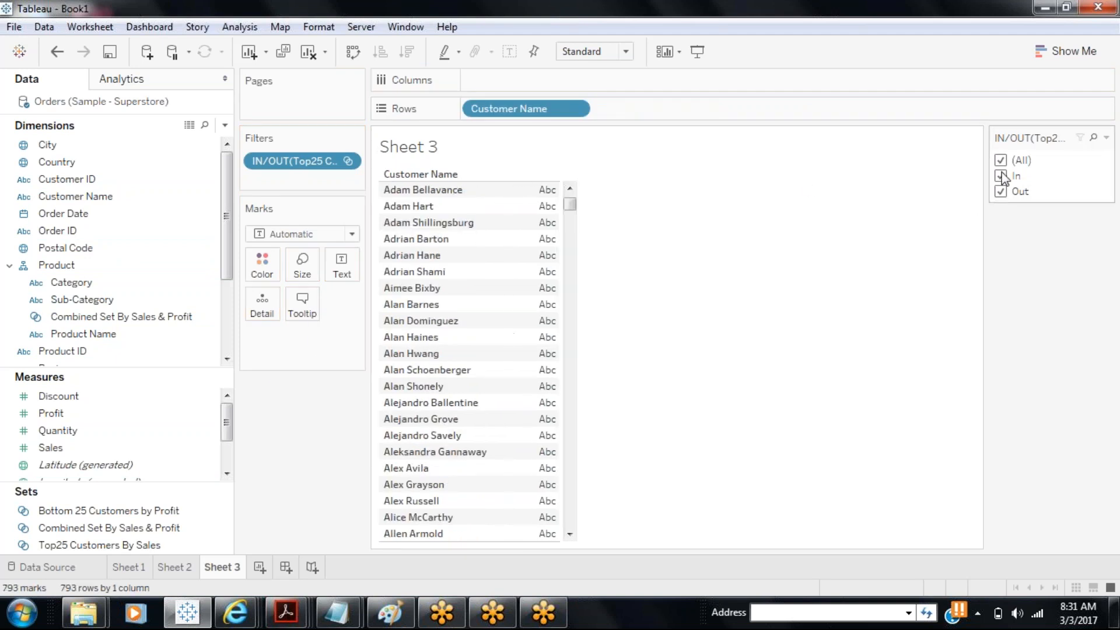
pyautogui.click(1001, 176)
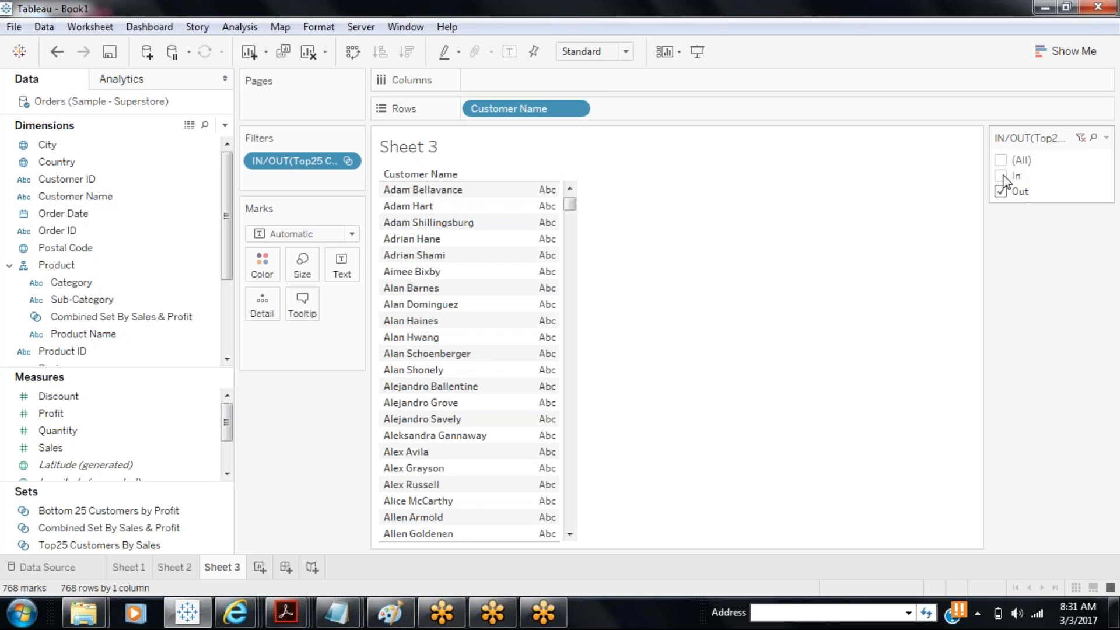
pyautogui.click(1001, 176)
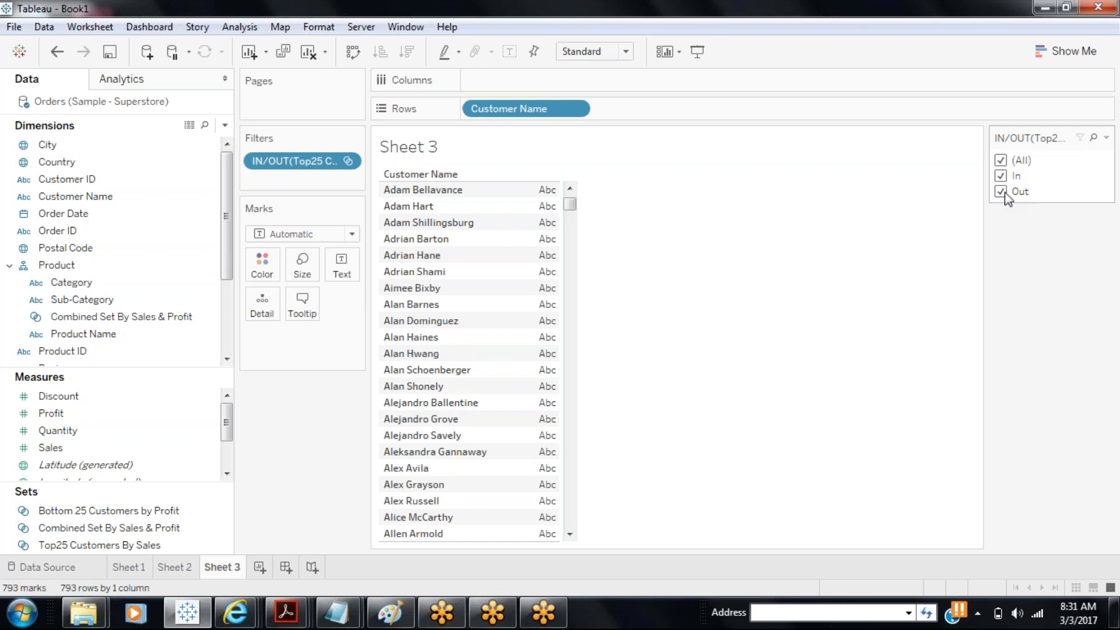
# - Exclude the Out members from the Top25 Customers By Sales filter and clear Sheet 3
pyautogui.click(1002, 192)
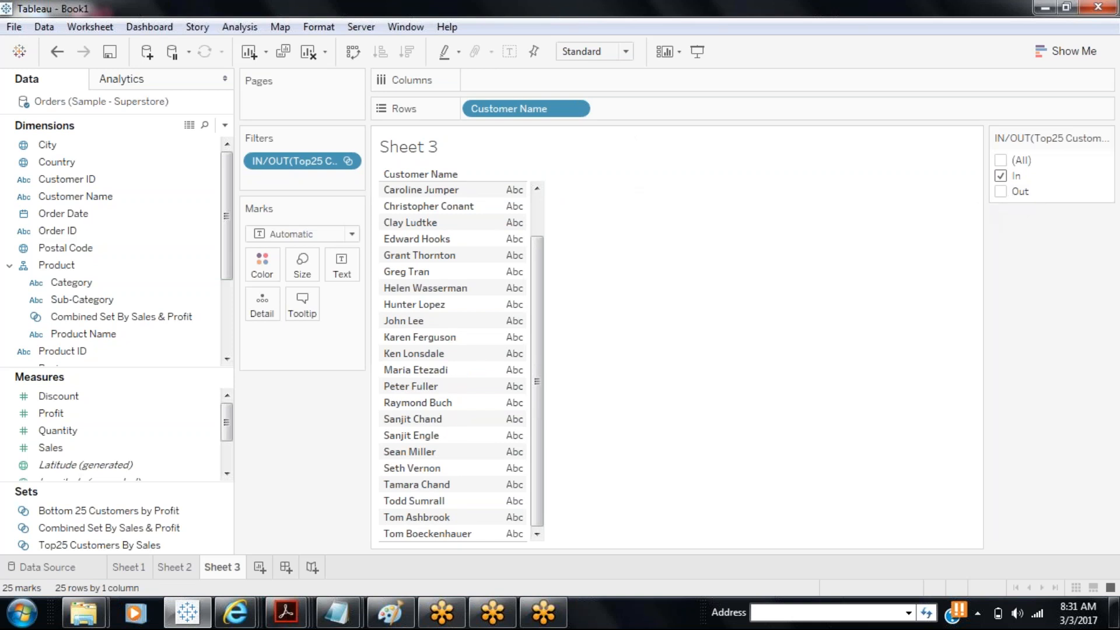
pyautogui.click(309, 54)
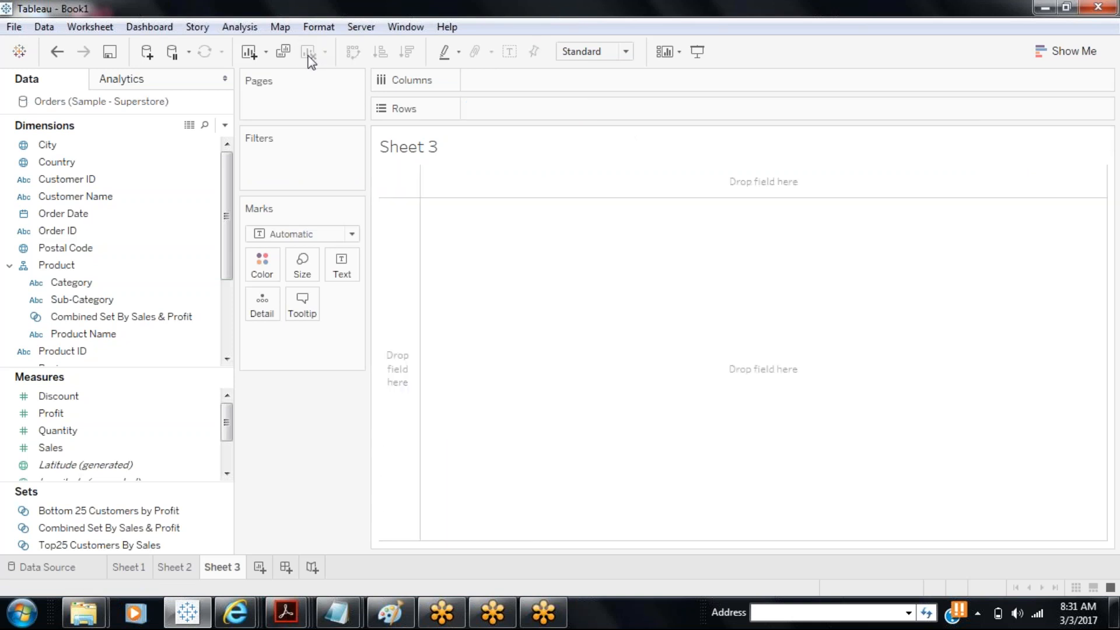
# - Filter the sheet by the Top25 Customers By Sales set, shown as In/Out of set with only In selected
pyautogui.moveTo(70, 545); pyautogui.dragTo(280, 162)
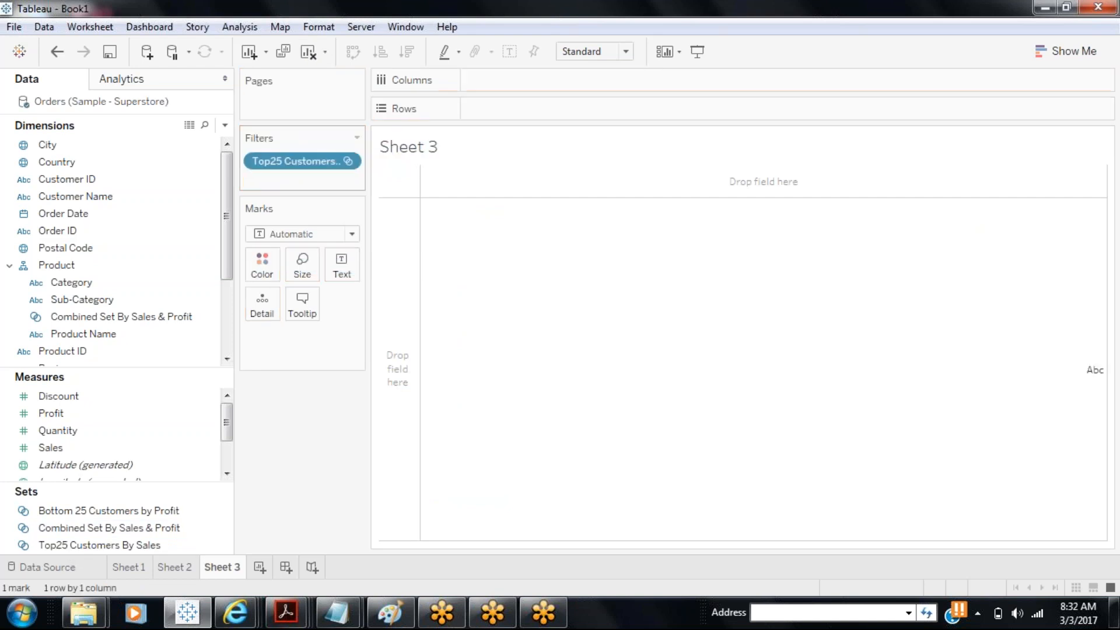
pyautogui.click(347, 162)
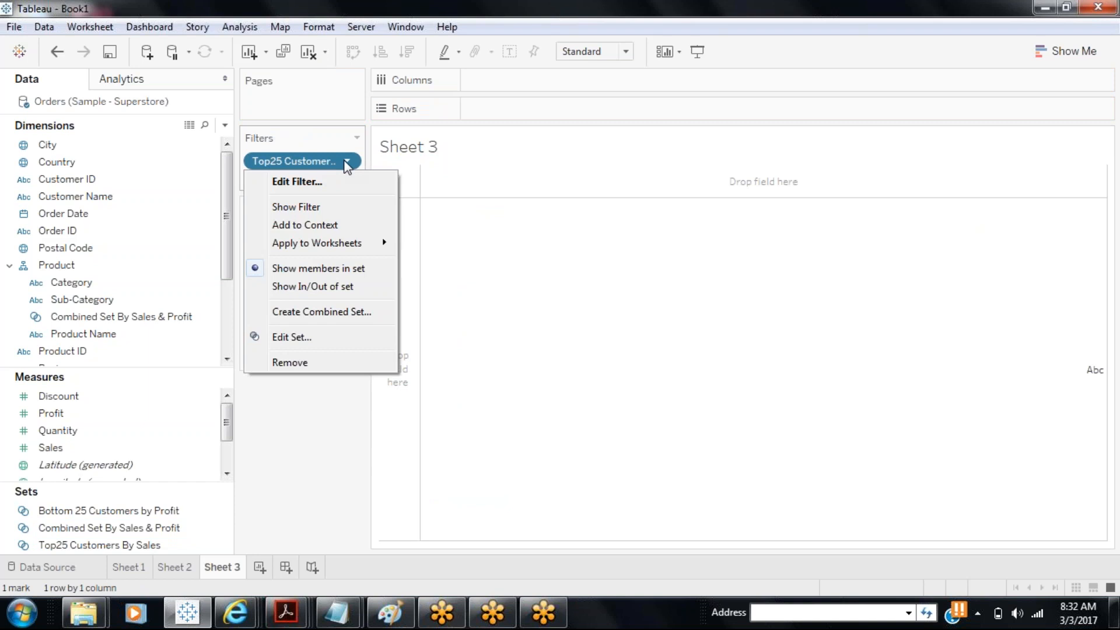
pyautogui.click(294, 287)
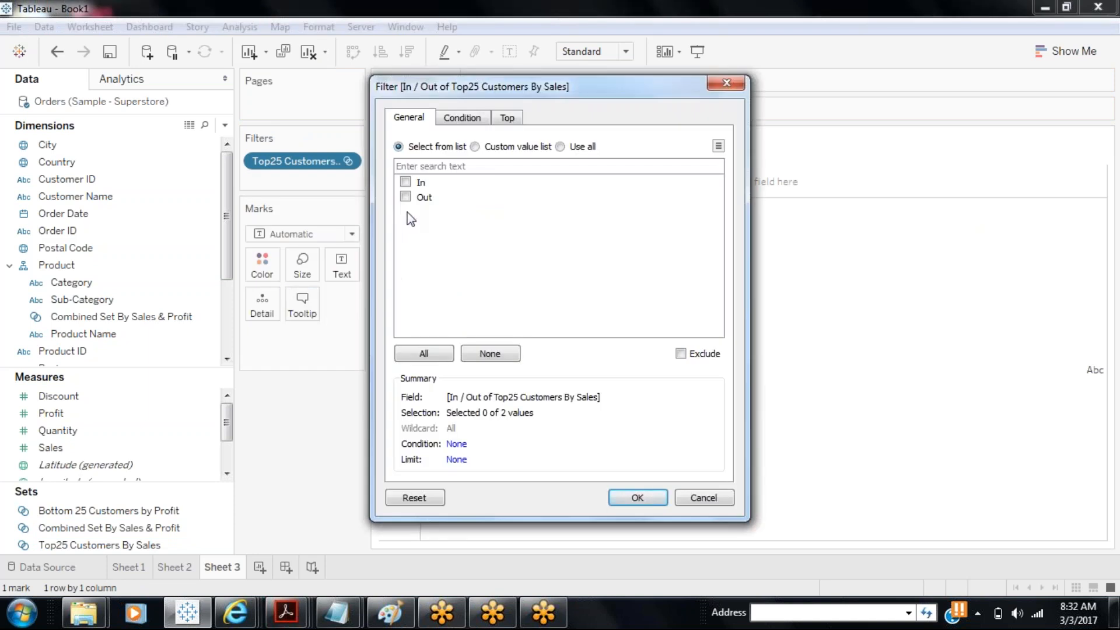
pyautogui.click(405, 181)
pyautogui.click(615, 501)
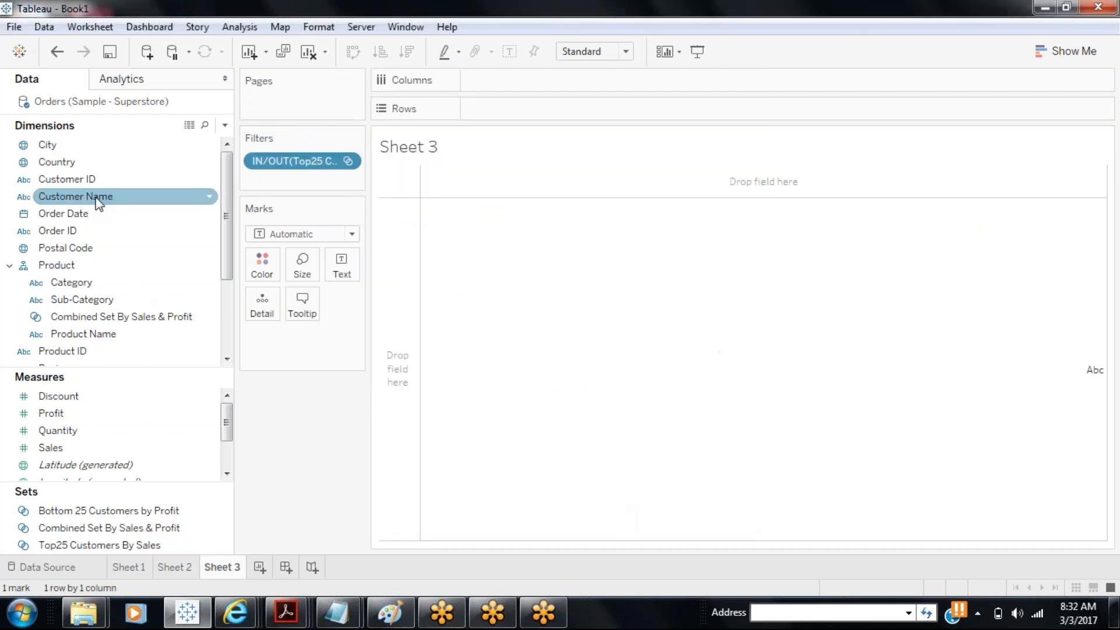
# - Build a bar chart of Sales by Customer Name, sorted in descending order of sales with mark labels shown
pyautogui.moveTo(98, 201); pyautogui.dragTo(528, 111)
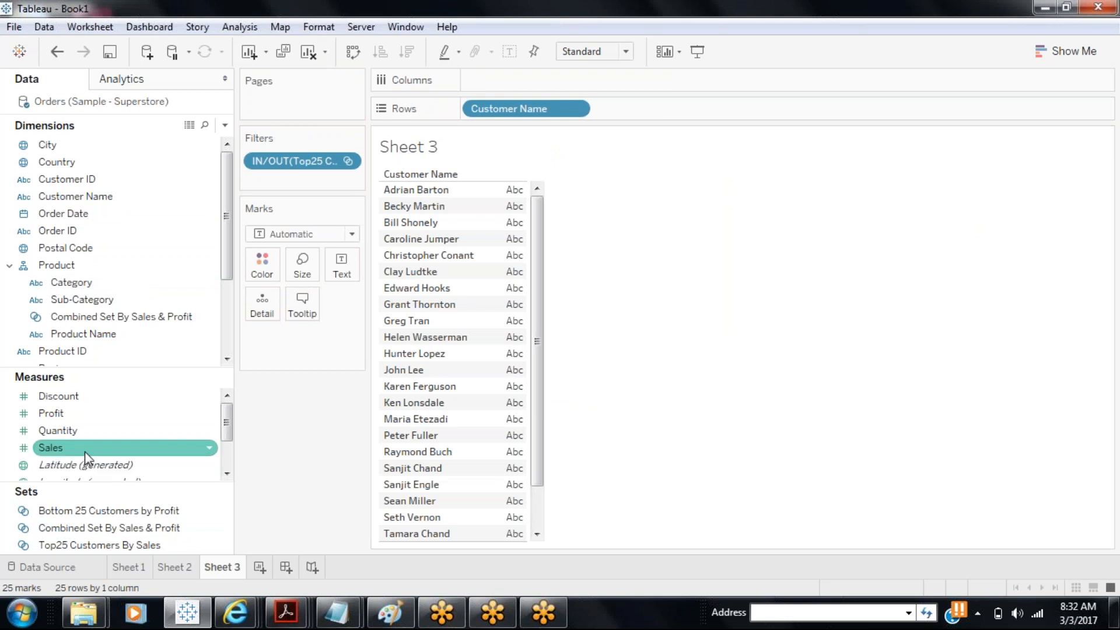
pyautogui.moveTo(59, 447); pyautogui.dragTo(513, 80)
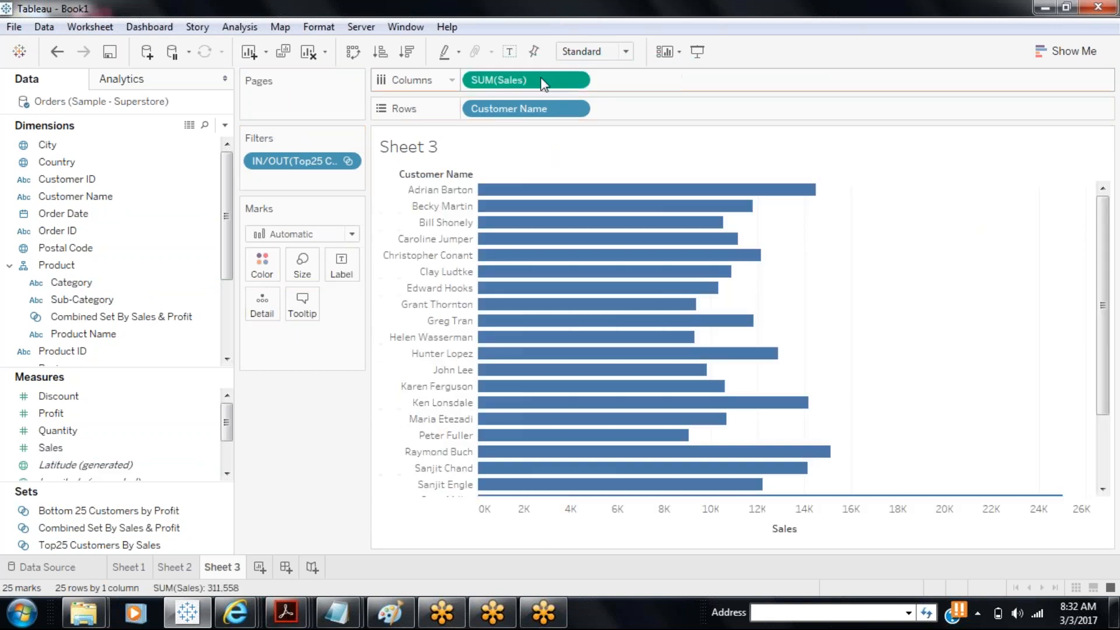
pyautogui.click(406, 52)
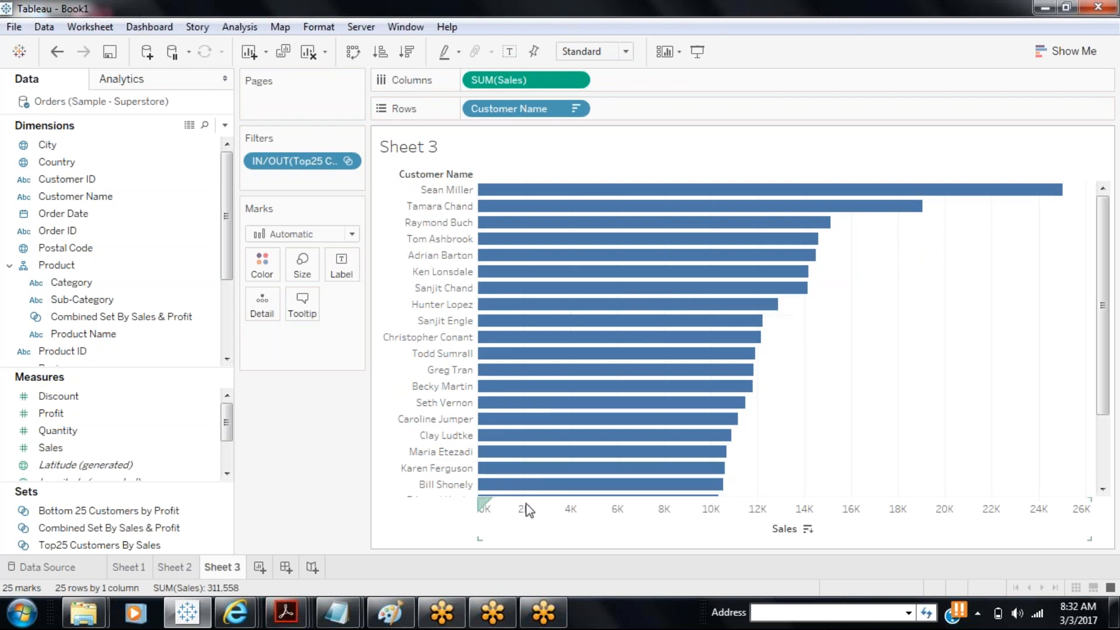
pyautogui.click(509, 52)
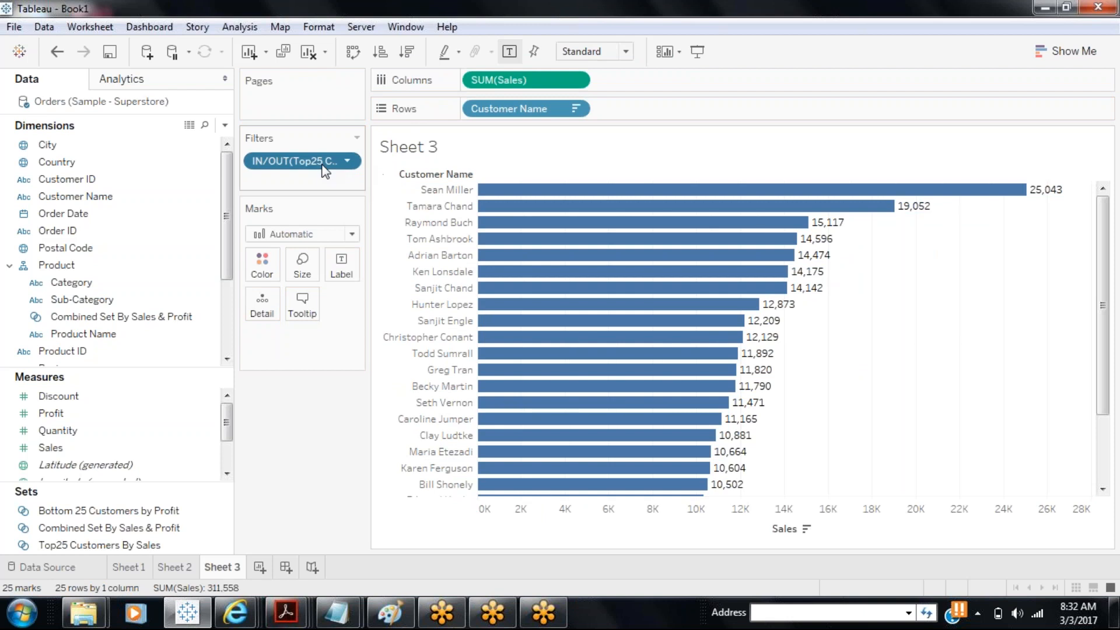
# - Show the In/Out filter control and switch the chart to Out only, to In only, and to all members
pyautogui.click(347, 161)
pyautogui.click(354, 201)
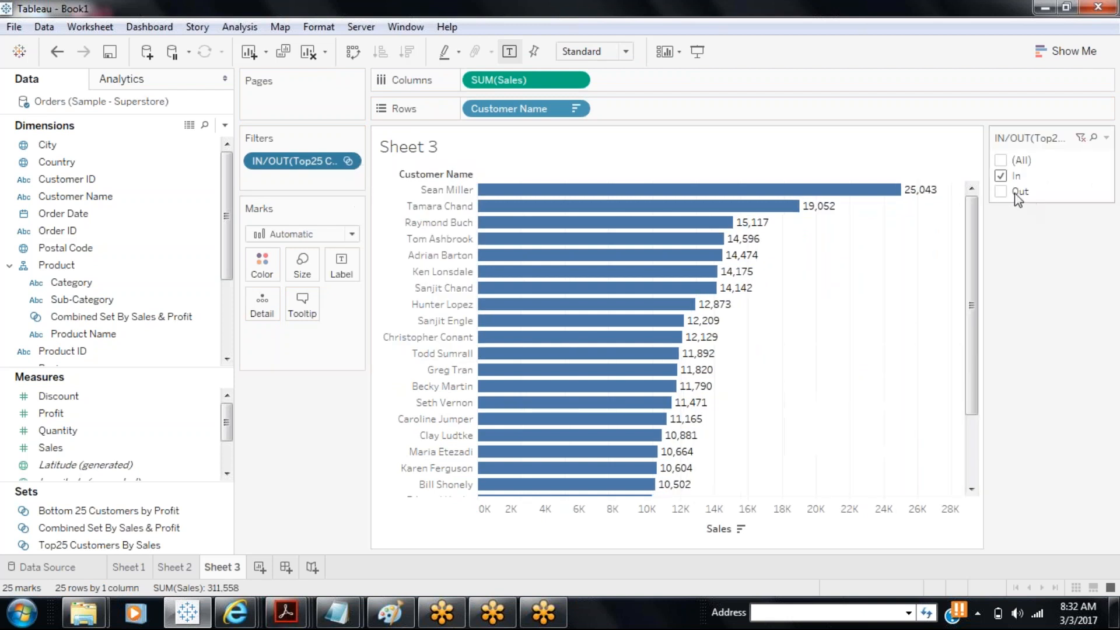
pyautogui.click(1001, 192)
pyautogui.click(1001, 176)
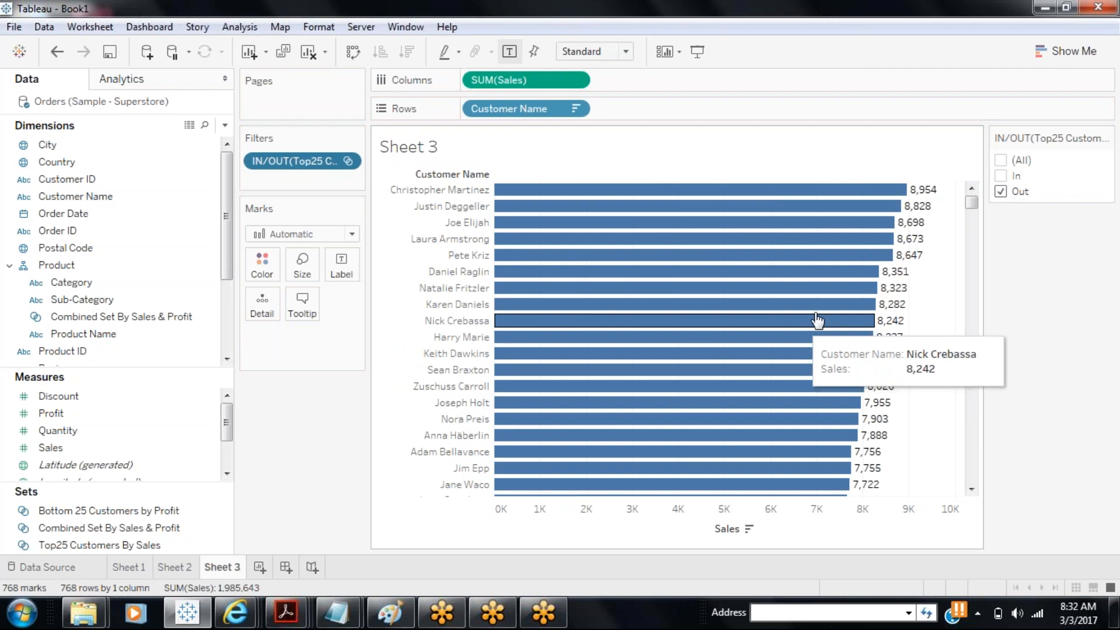
pyautogui.click(1001, 176)
pyautogui.click(1001, 192)
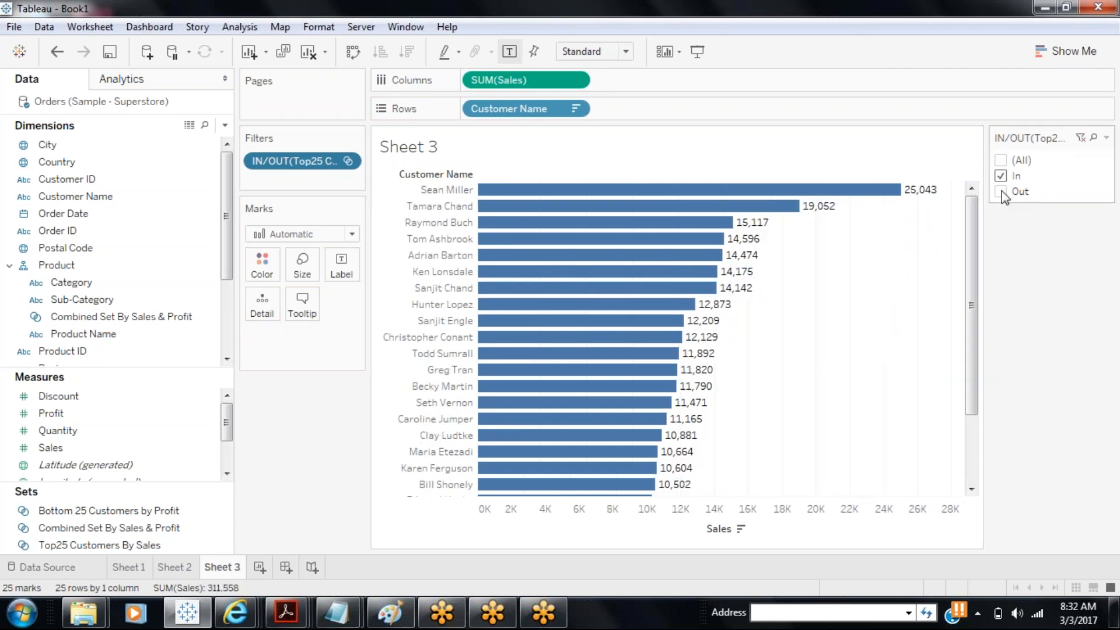
pyautogui.click(1001, 161)
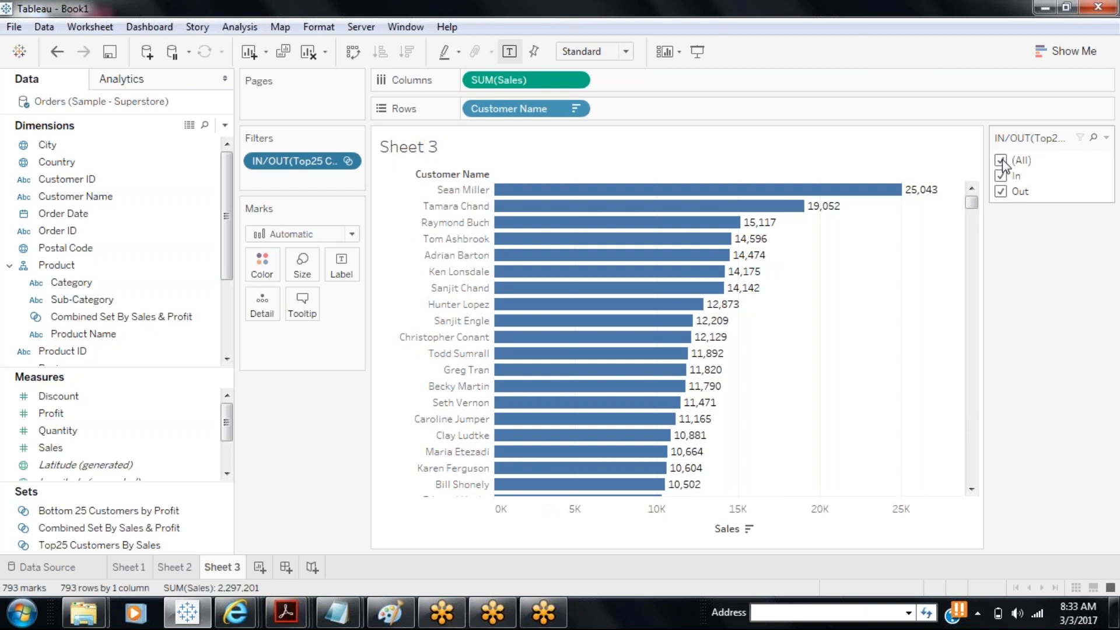
# - Create a new worksheet with a scatter plot of Sales on Rows against Profit on Columns, detailed by Customer Name
pyautogui.click(260, 566)
pyautogui.moveTo(87, 447); pyautogui.dragTo(549, 110)
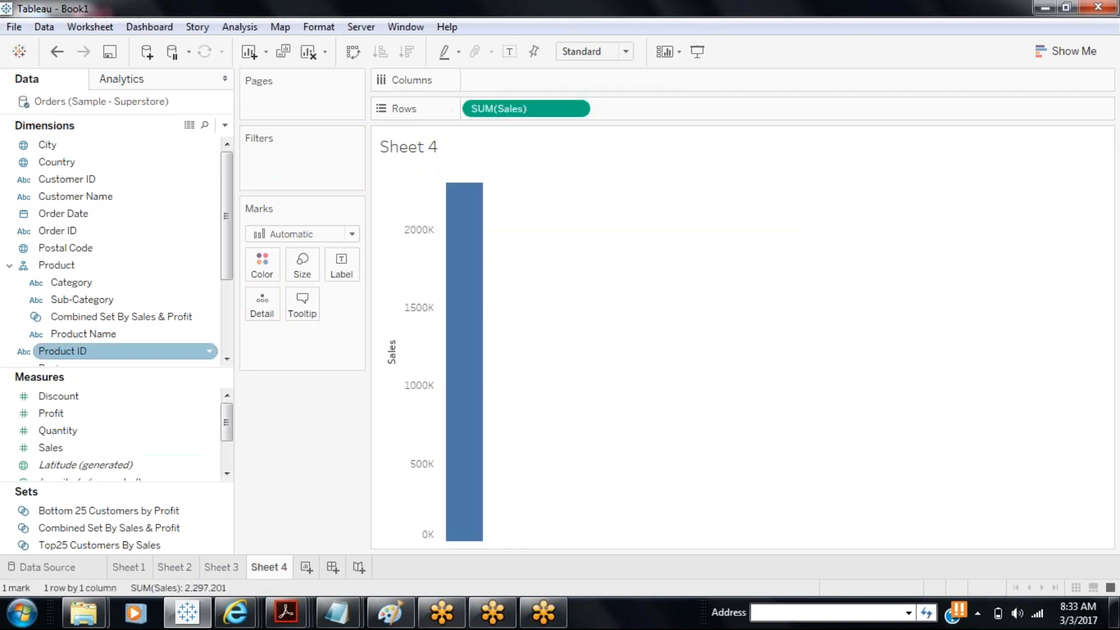
pyautogui.moveTo(93, 415); pyautogui.dragTo(566, 84)
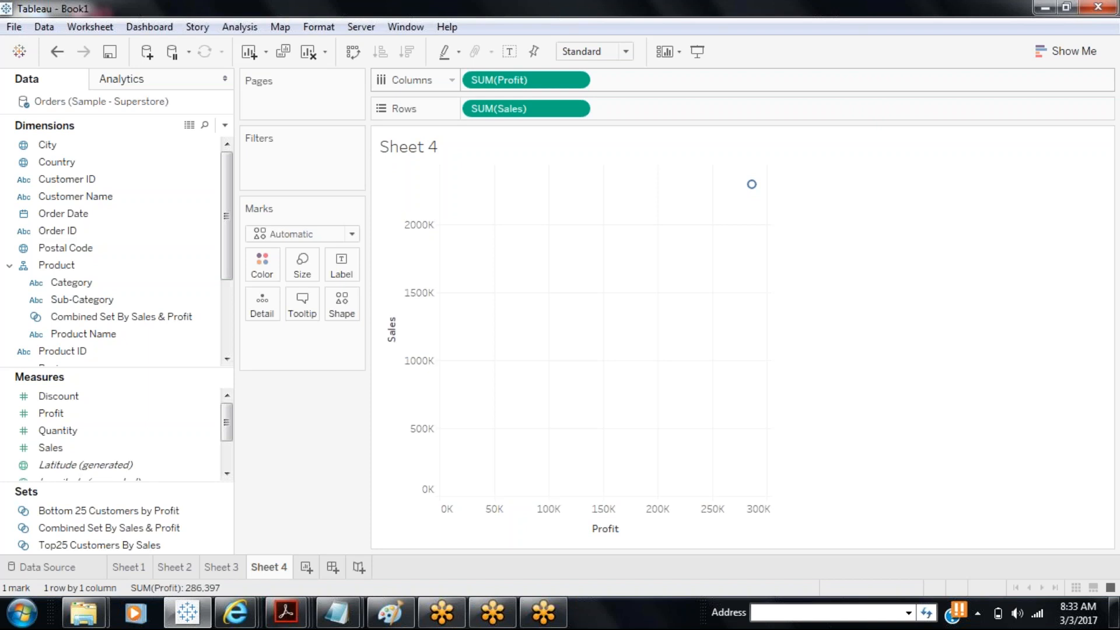
pyautogui.moveTo(102, 198); pyautogui.dragTo(261, 300)
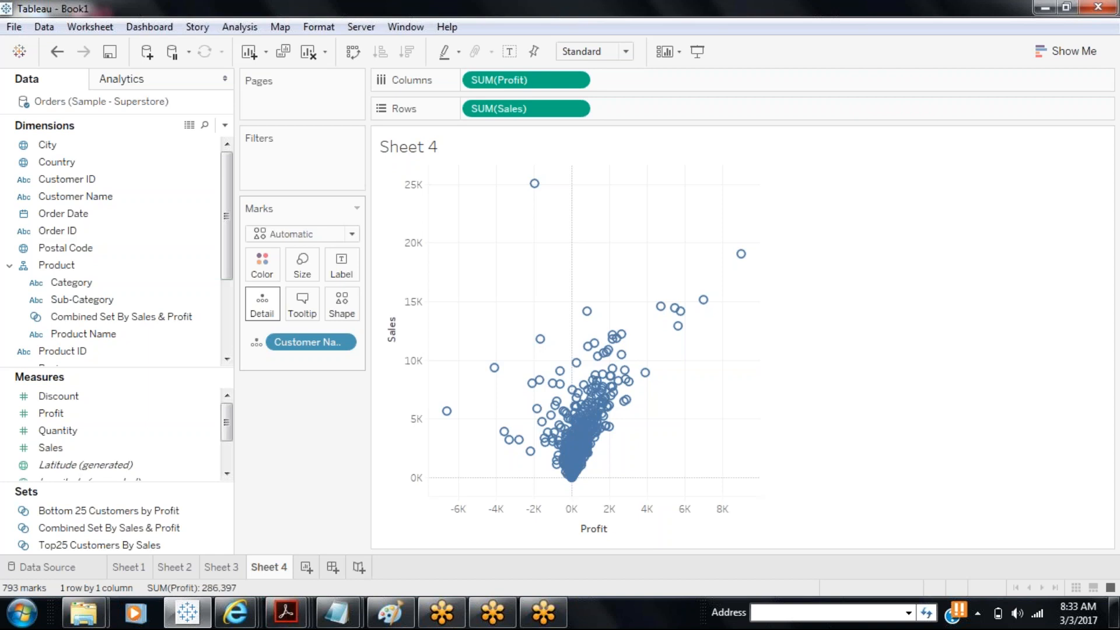
# - Color the marks by the Top25 Customers By Sales set, with yellow for In and red for Out
pyautogui.moveTo(70, 548); pyautogui.dragTo(262, 264)
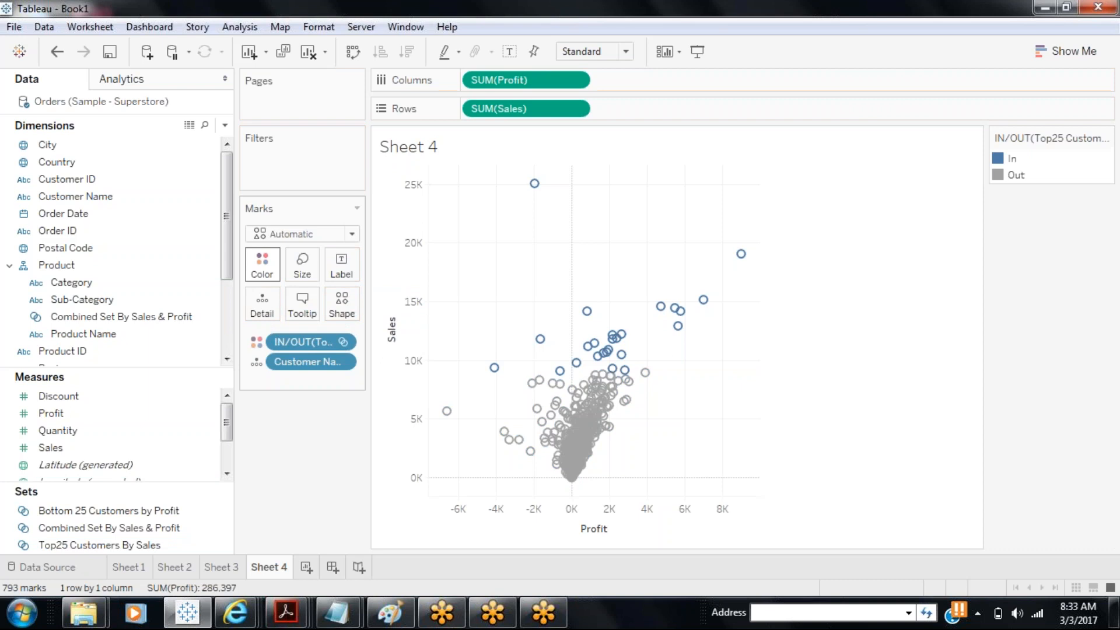
pyautogui.click(1106, 138)
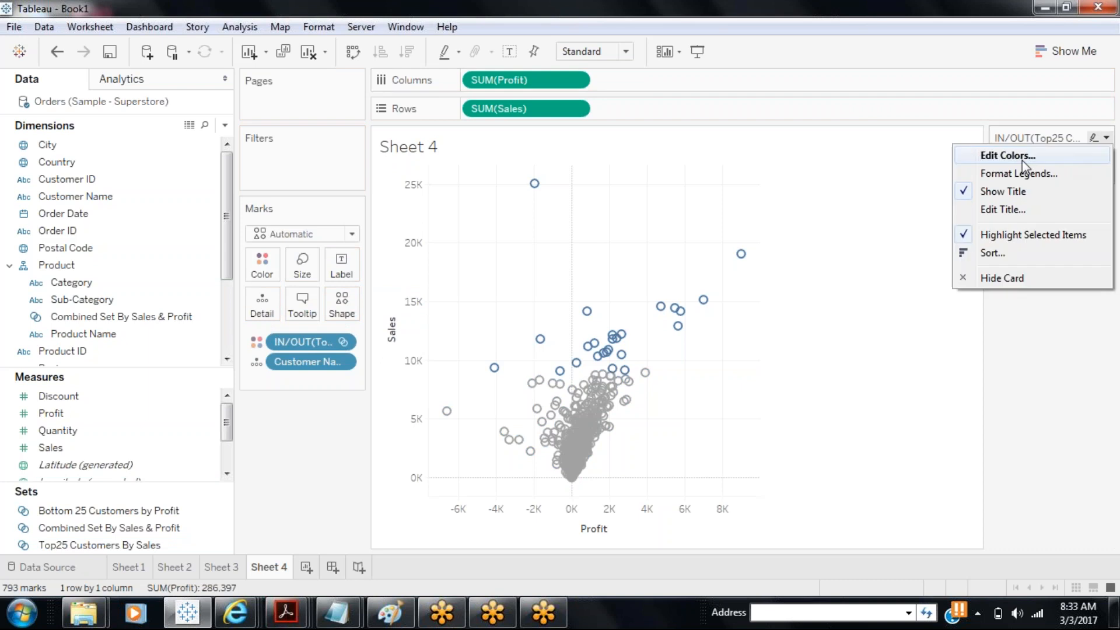
pyautogui.click(1022, 156)
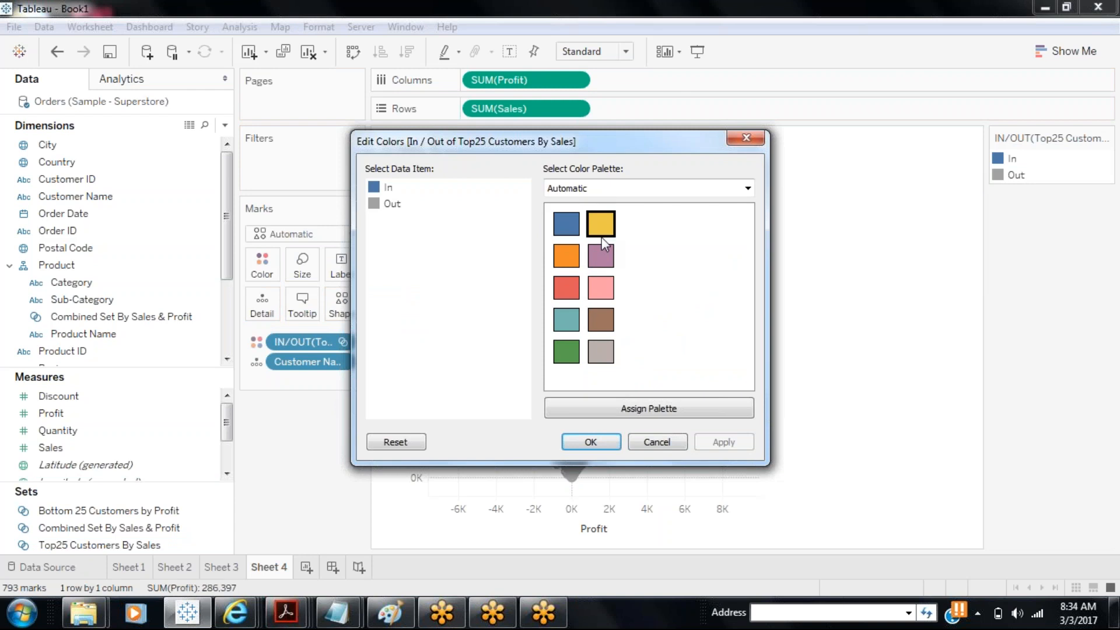
pyautogui.click(388, 190)
pyautogui.click(601, 223)
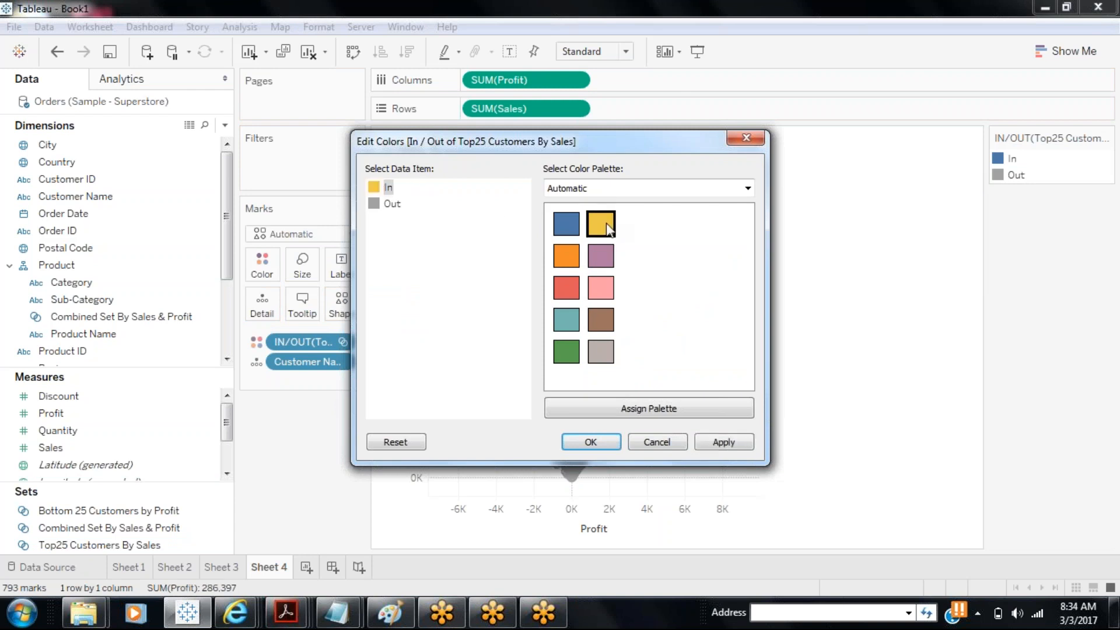
pyautogui.click(390, 206)
pyautogui.click(566, 287)
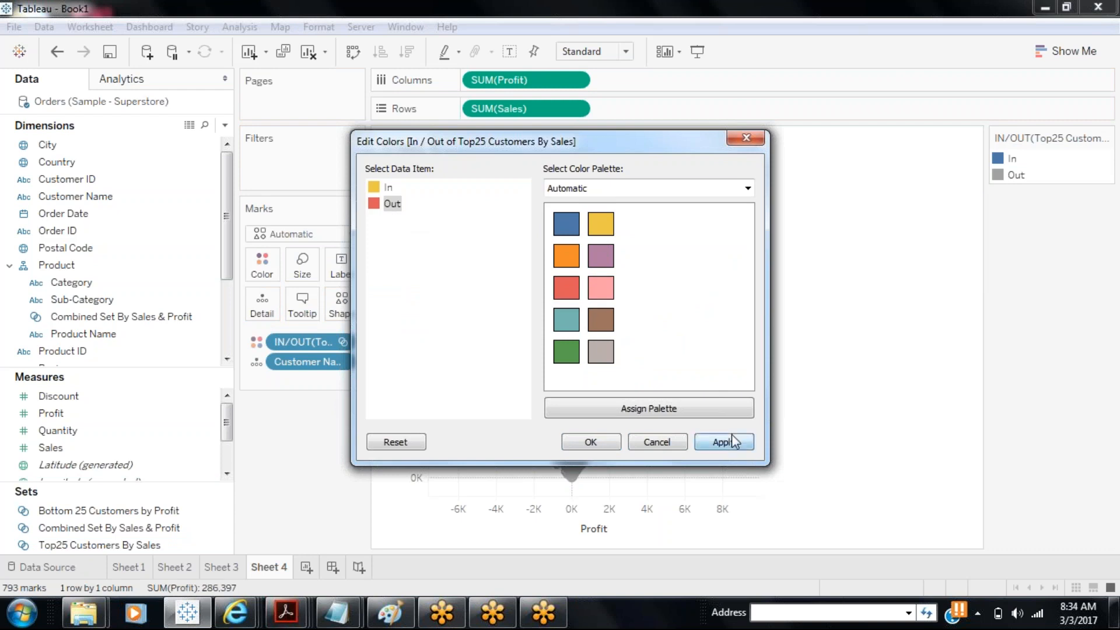
pyautogui.click(732, 442)
pyautogui.click(601, 447)
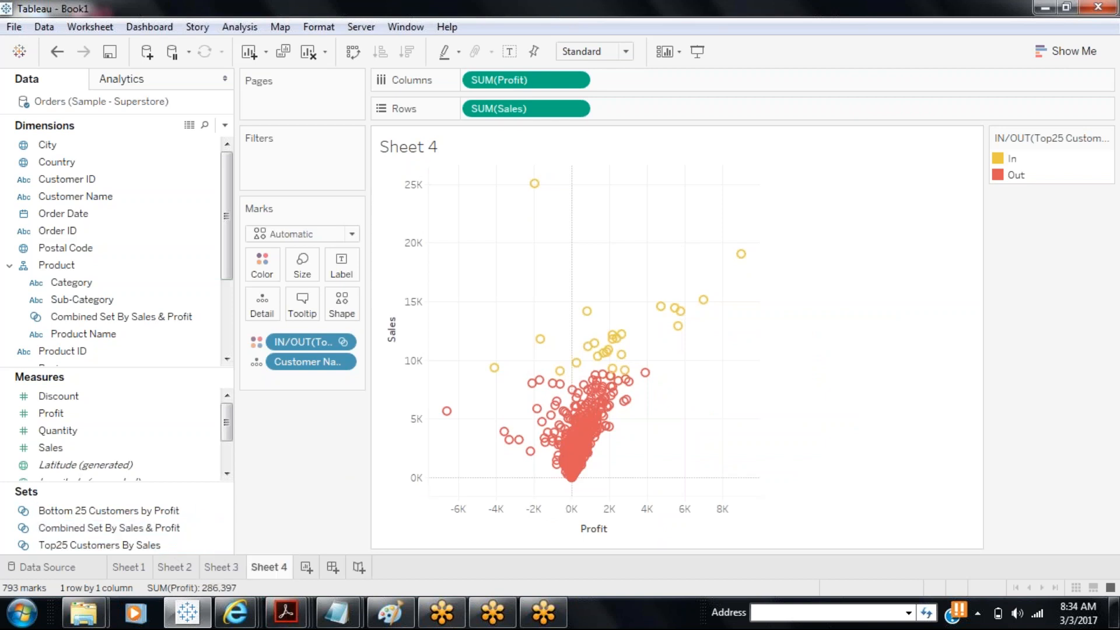
# - Replace the Top25 Customers By Sales set on Color with the Bottom 25 Customers by Profit set
pyautogui.moveTo(301, 338); pyautogui.dragTo(227, 508)
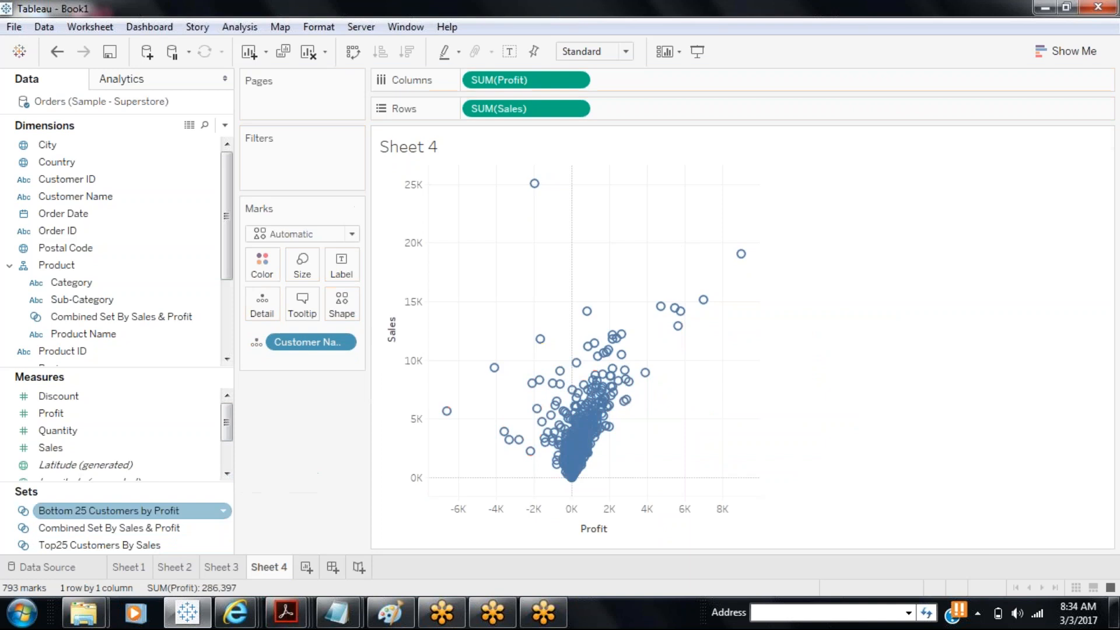
pyautogui.moveTo(105, 510); pyautogui.dragTo(302, 267)
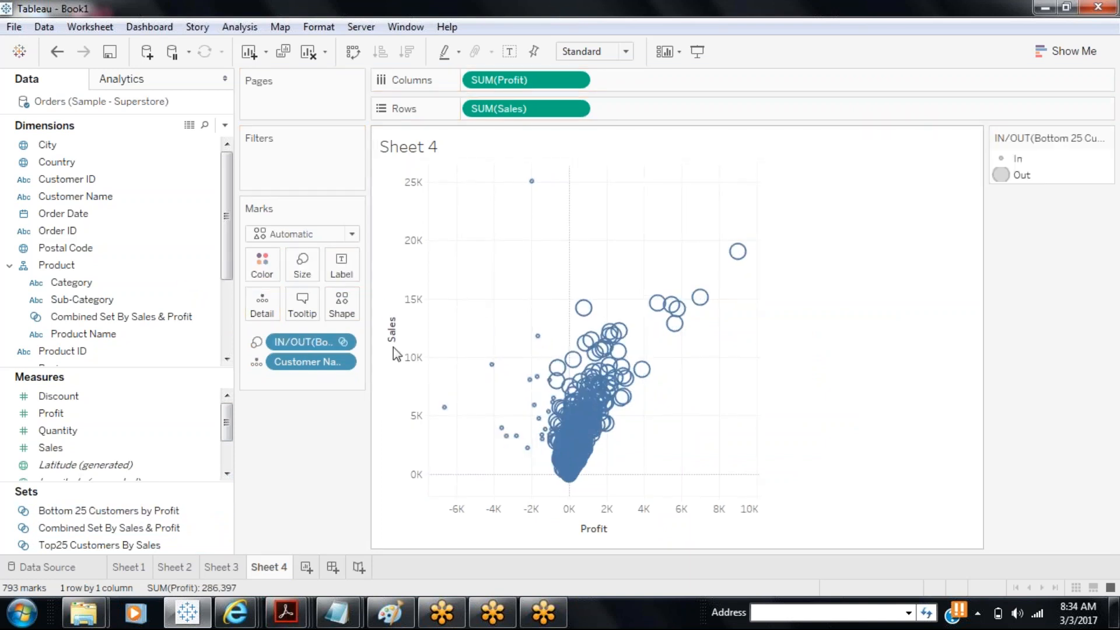
pyautogui.moveTo(306, 346); pyautogui.dragTo(262, 264)
# - Change the Bottom 25 Customers by Profit legend colors to red for In and yellow for Out
pyautogui.click(1105, 138)
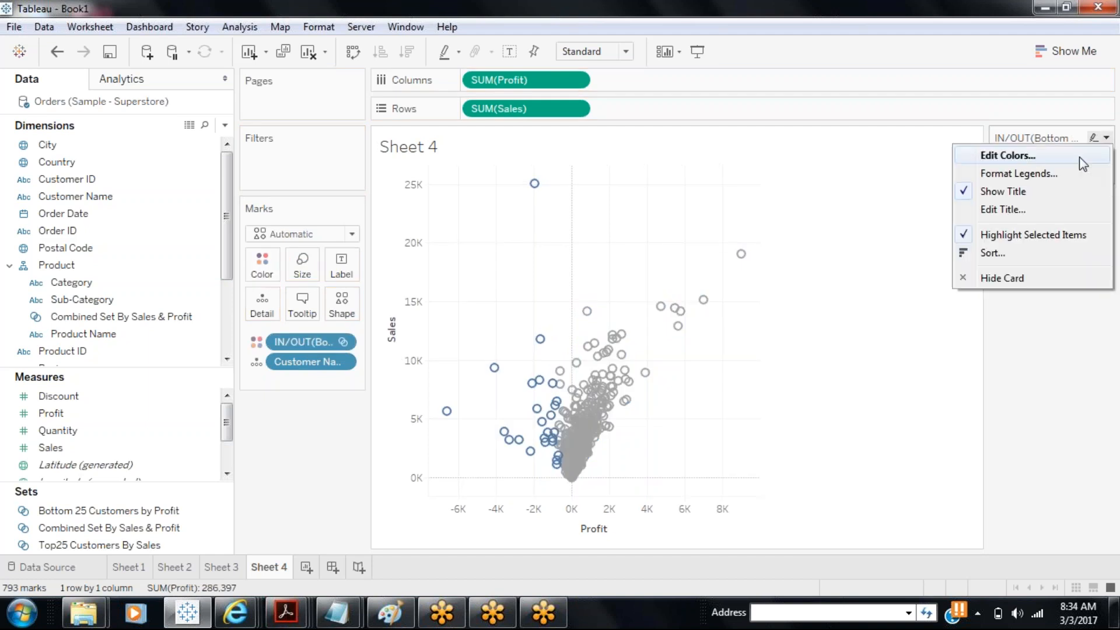
pyautogui.click(996, 158)
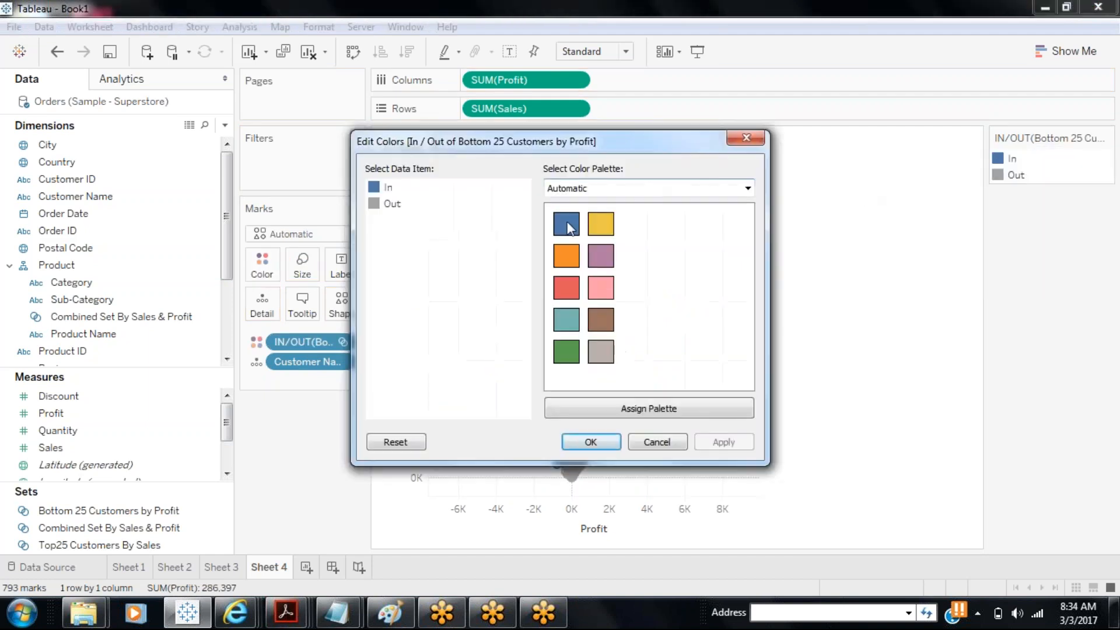
pyautogui.click(373, 188)
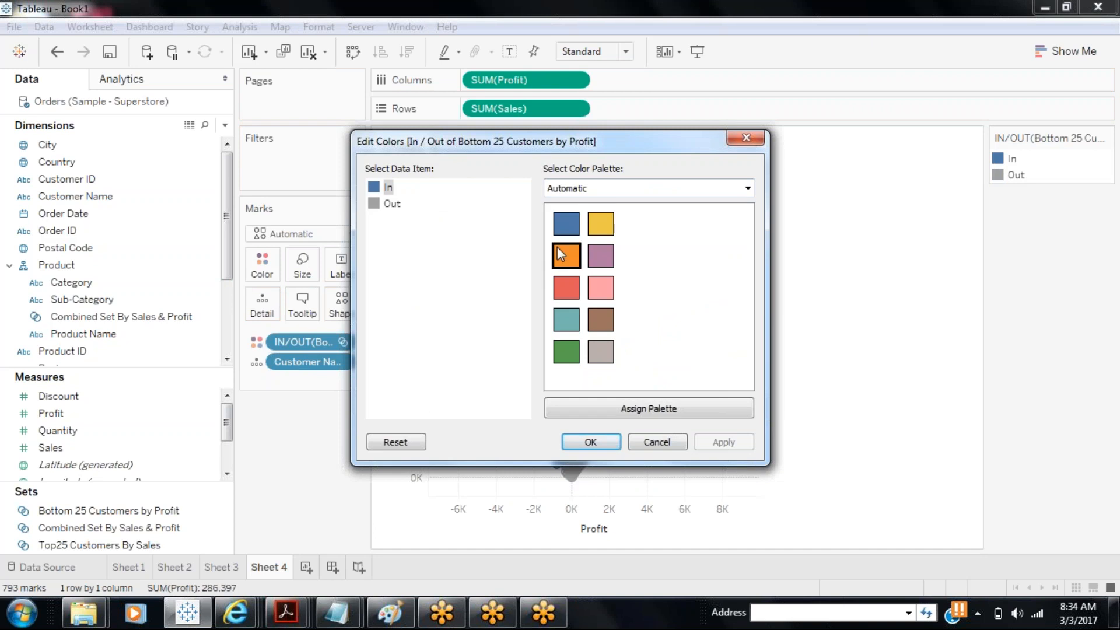
pyautogui.click(566, 292)
pyautogui.click(392, 204)
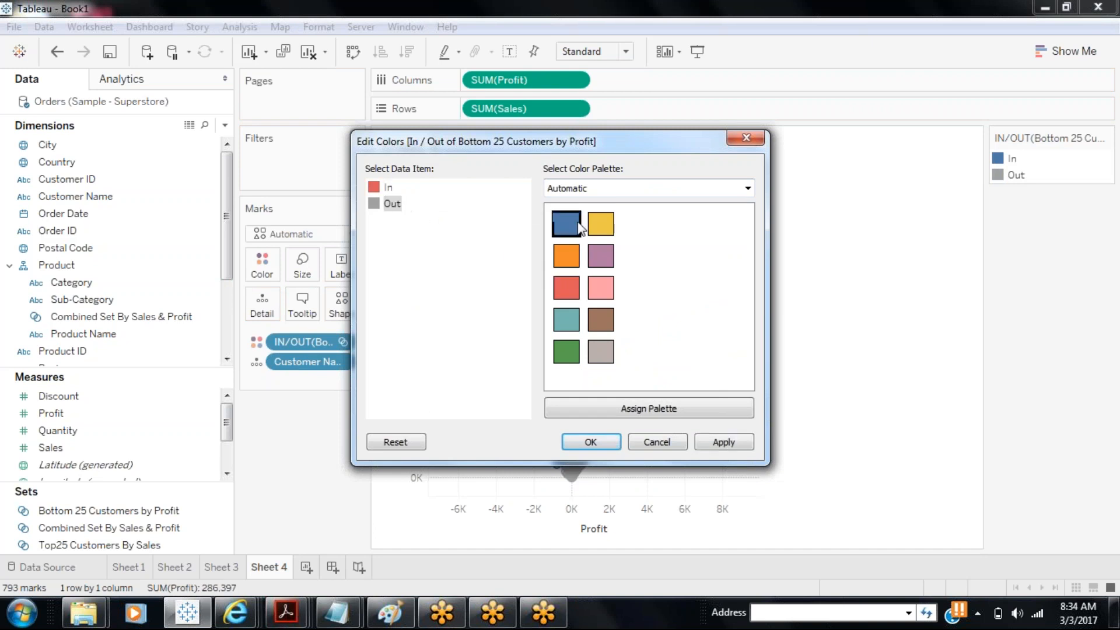
pyautogui.click(597, 226)
pyautogui.click(700, 444)
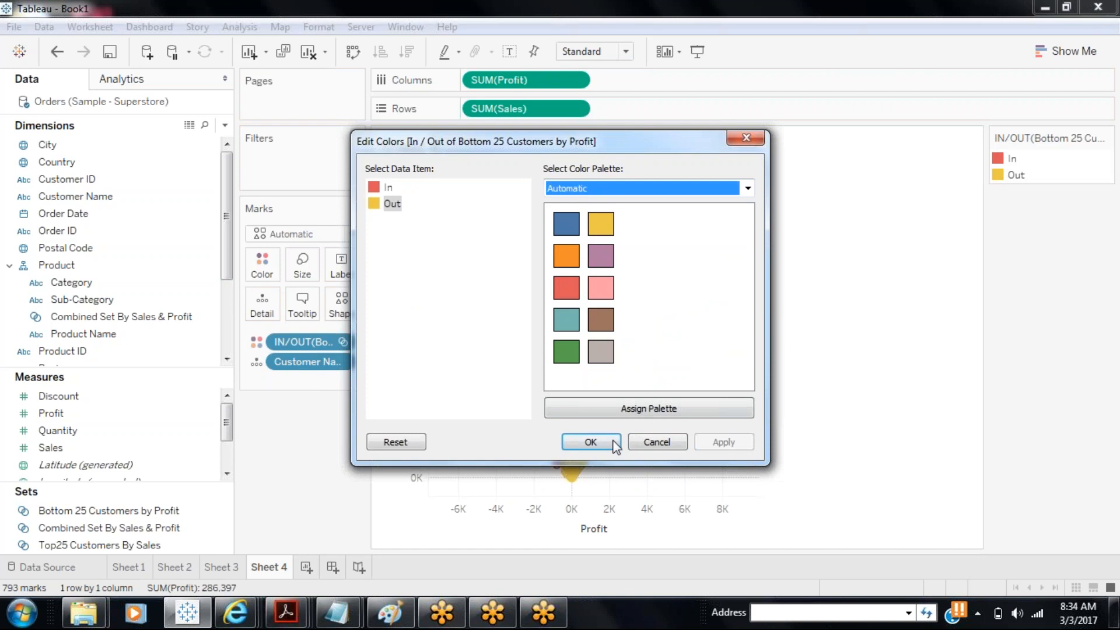
pyautogui.click(590, 442)
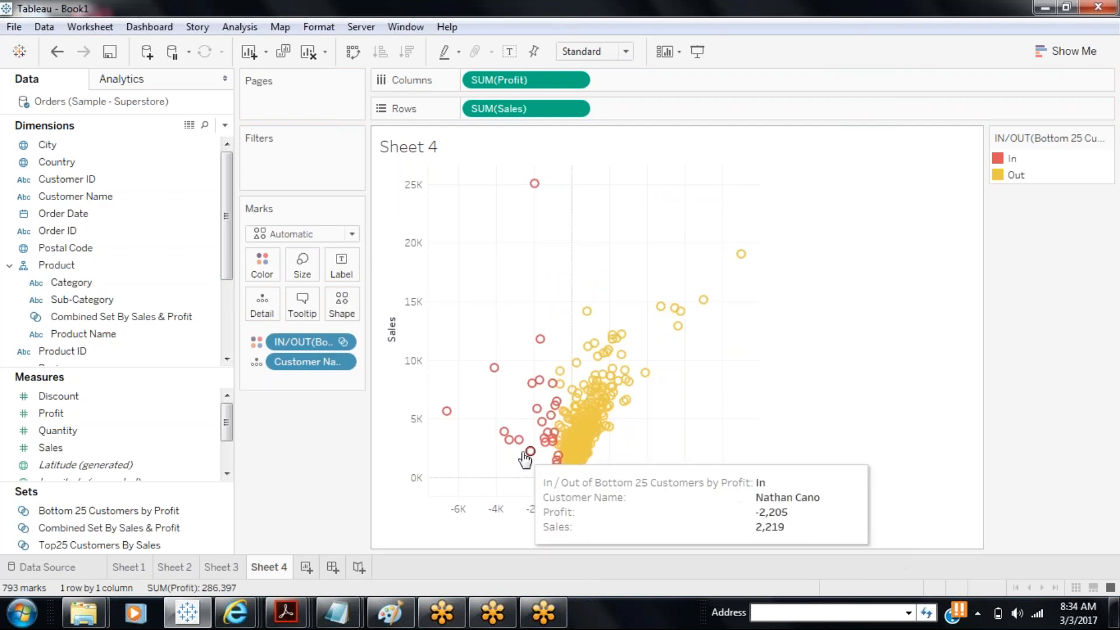
pyautogui.moveTo(557, 461)
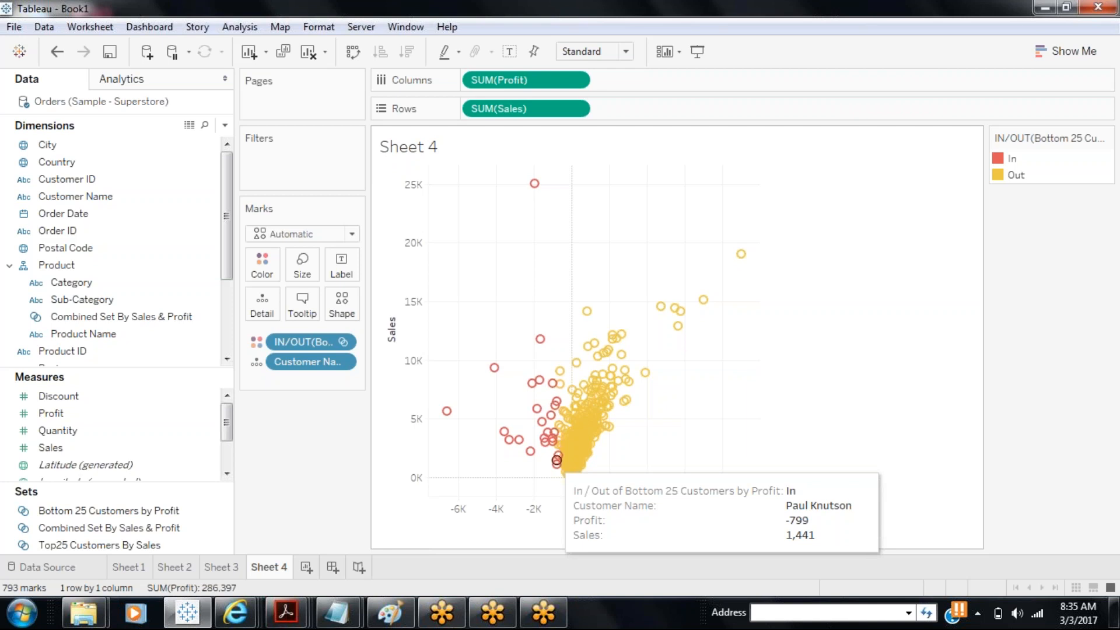
# - On a duplicate of Sheet 4, move the Bottom 25 Customers by Profit set from Color to Rows, then remove it from the view
pyautogui.rightClick(278, 572)
pyautogui.click(334, 456)
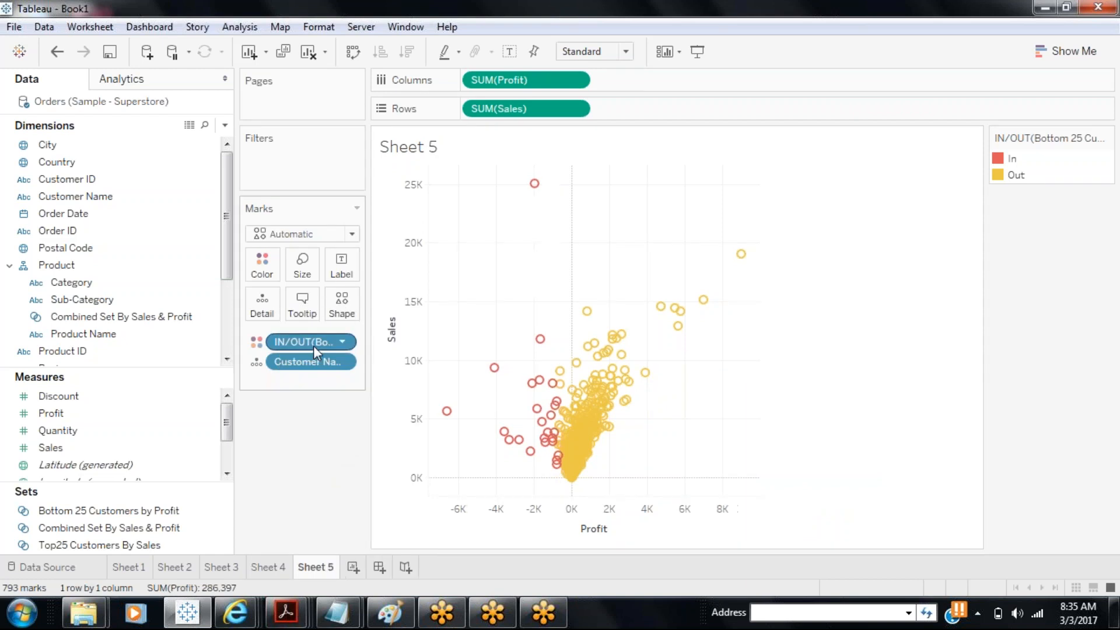
pyautogui.moveTo(313, 345); pyautogui.dragTo(497, 111)
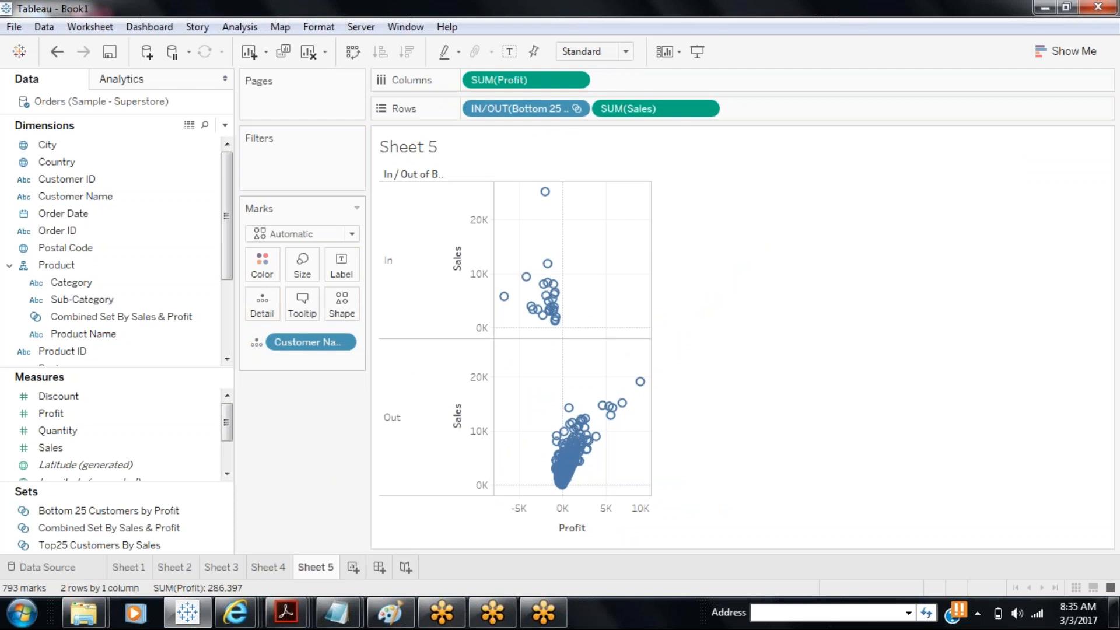
pyautogui.moveTo(502, 109); pyautogui.dragTo(443, 109)
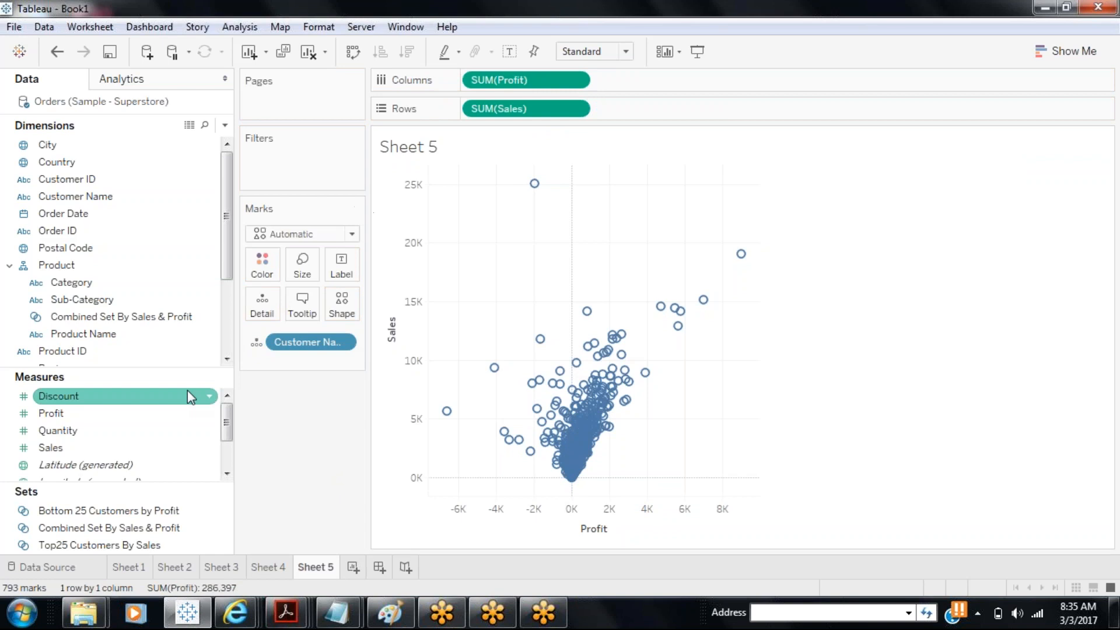
# - Split the scatter plot on Columns by the In/Out membership of the Bottom 25 Customers by Profit set
pyautogui.hotkey('ctrl', 'z')
pyautogui.moveTo(555, 113); pyautogui.dragTo(488, 85)
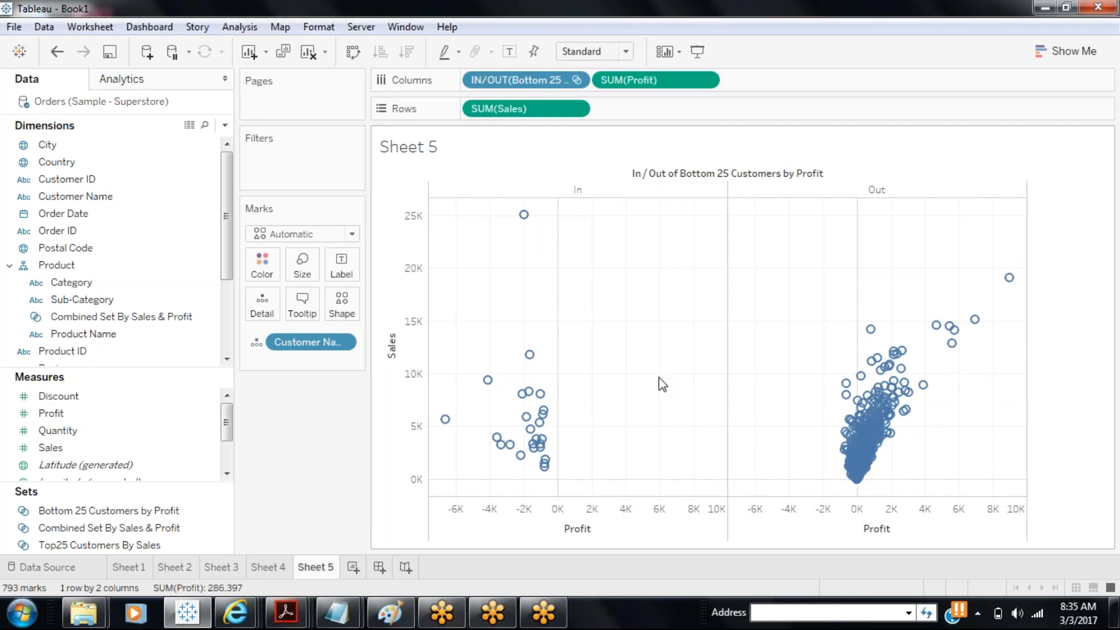
pyautogui.moveTo(543, 410)
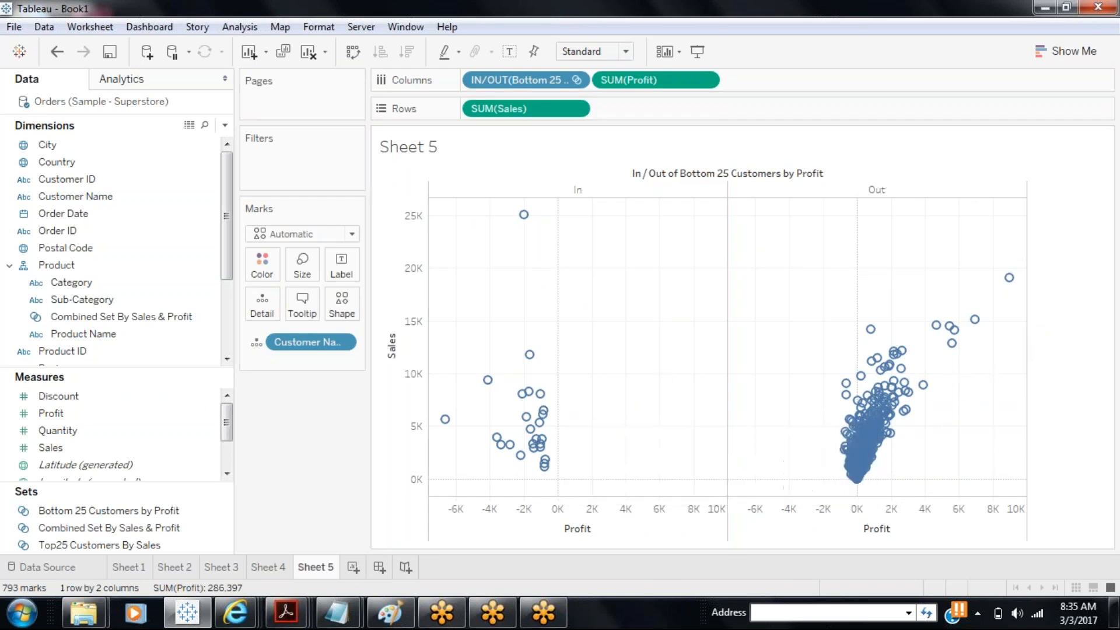
# - Color the marks by the Top25 Customers By Sales set and replace the Bottom 25 Customers by Profit set on Columns with it
pyautogui.moveTo(51, 545); pyautogui.dragTo(263, 267)
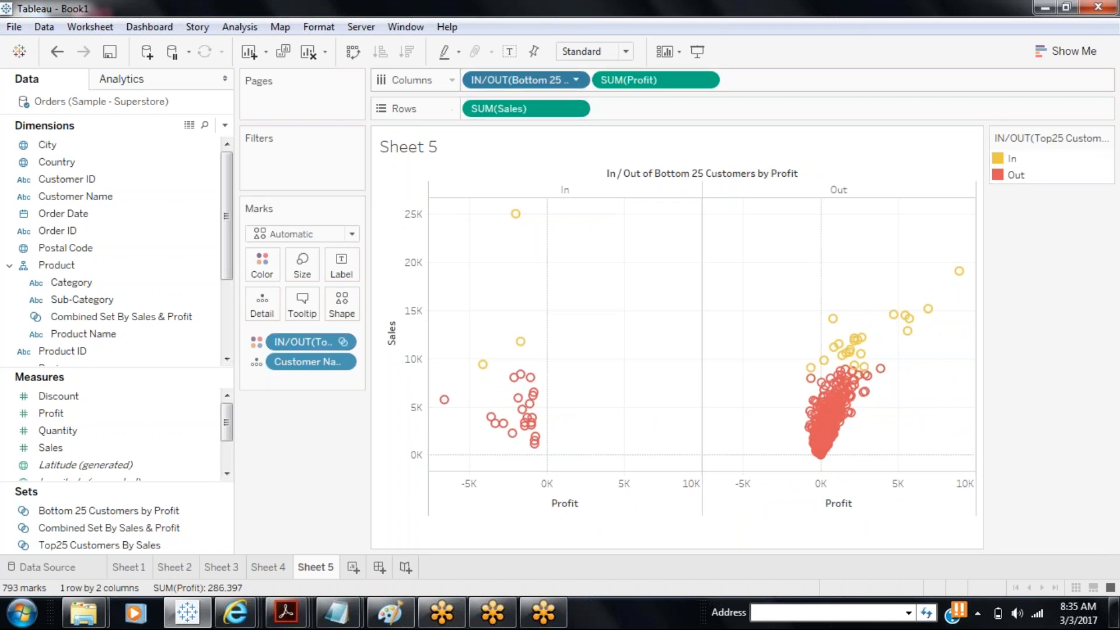
pyautogui.moveTo(513, 80); pyautogui.dragTo(303, 513)
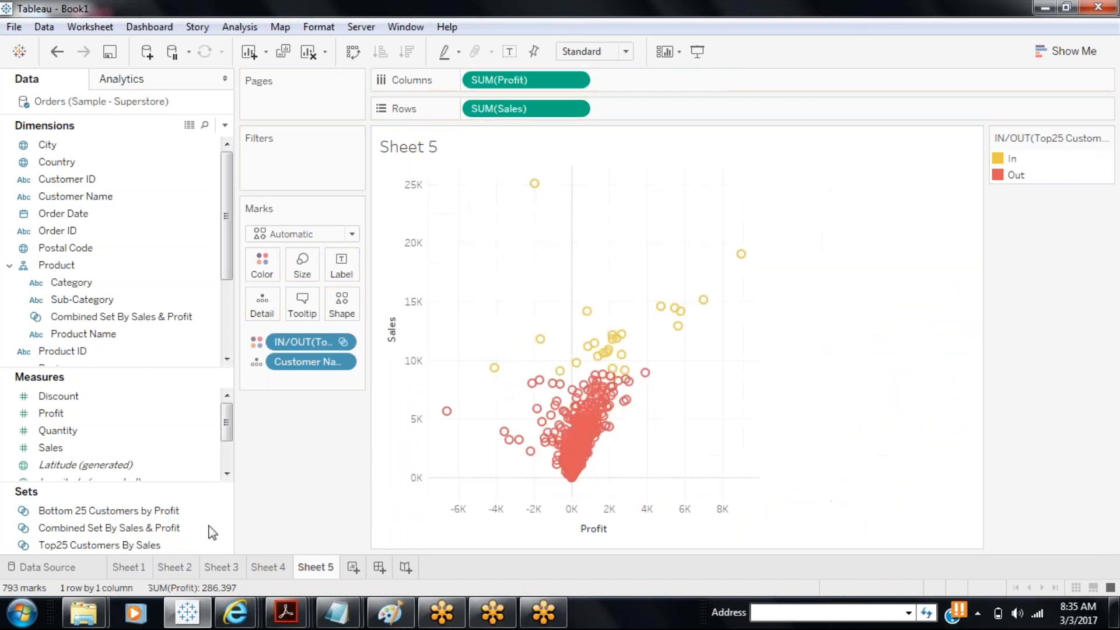
pyautogui.moveTo(149, 546); pyautogui.dragTo(510, 85)
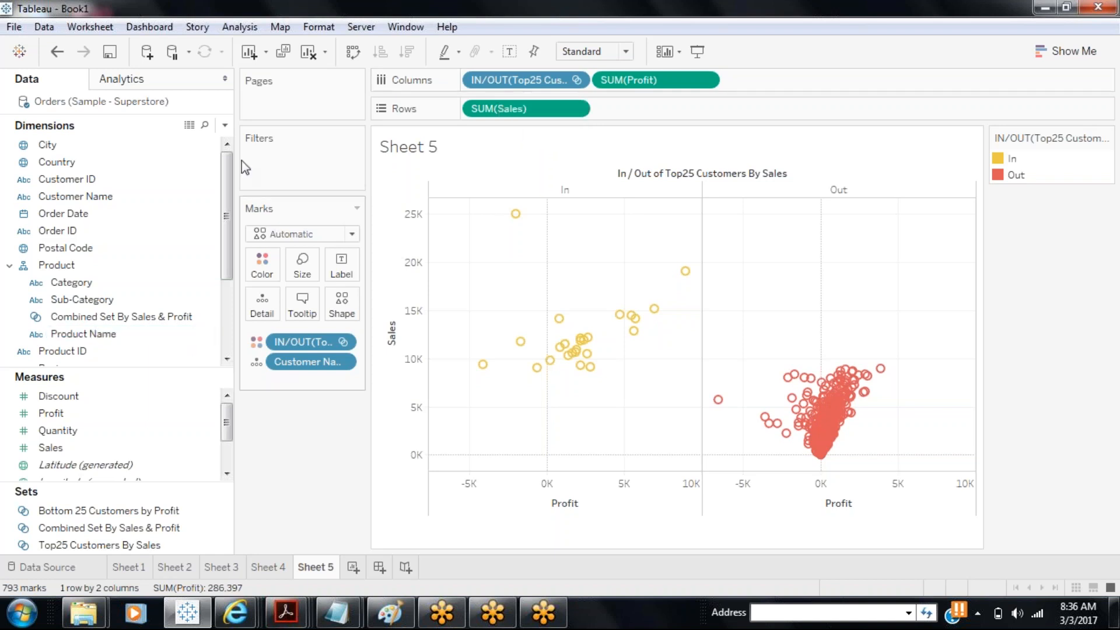
# - Start a new calculated field and move its editor higher over the view, ready for the formula
pyautogui.click(225, 125)
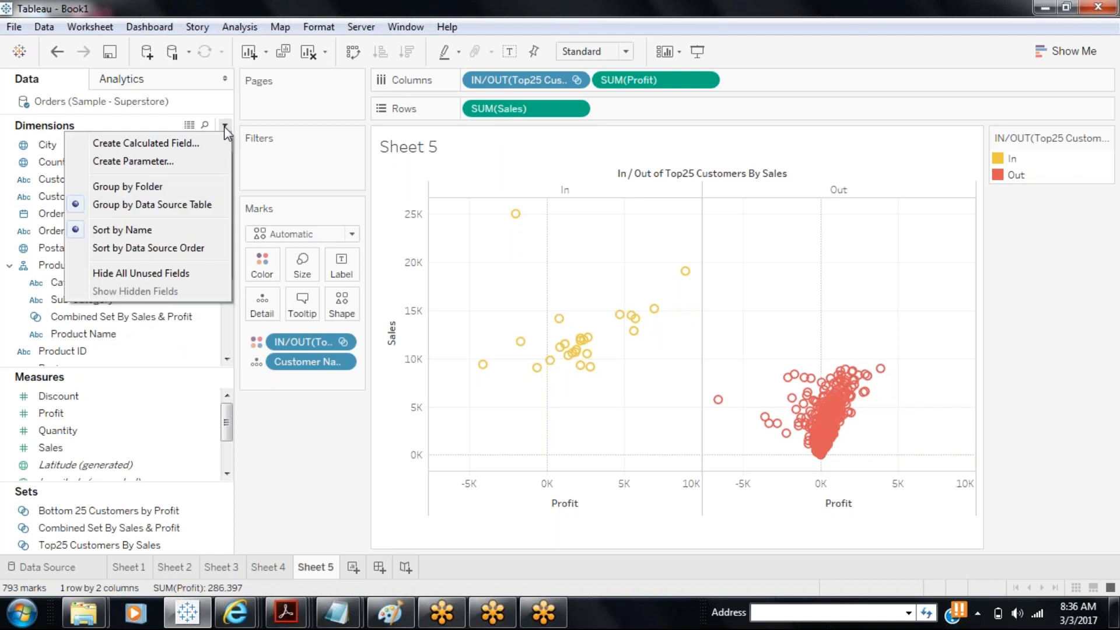
pyautogui.click(194, 144)
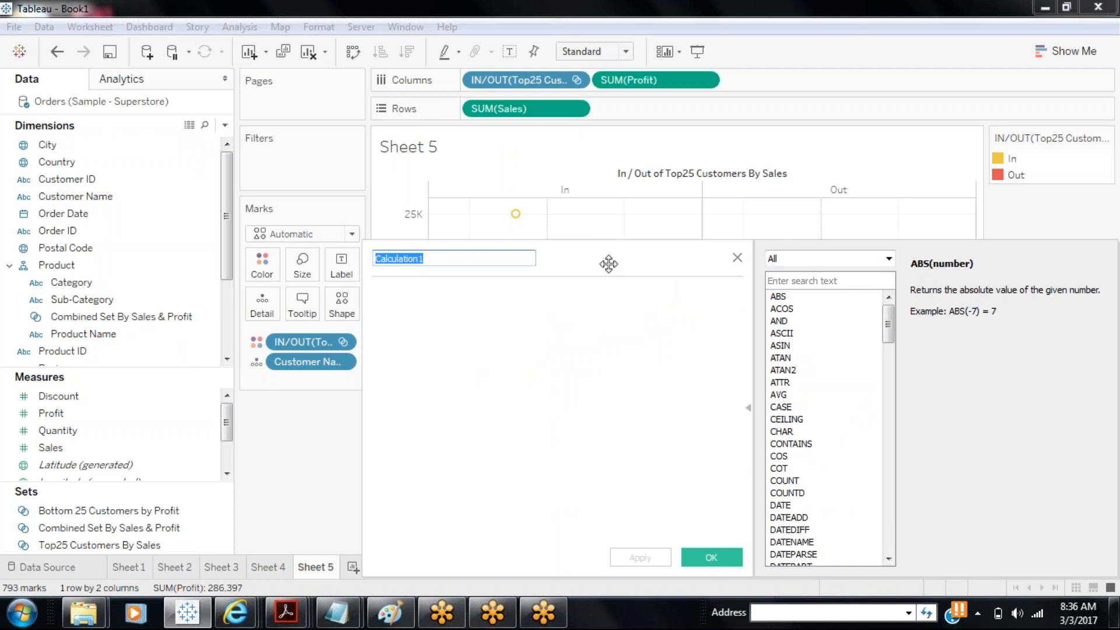
pyautogui.moveTo(608, 263); pyautogui.dragTo(514, 147)
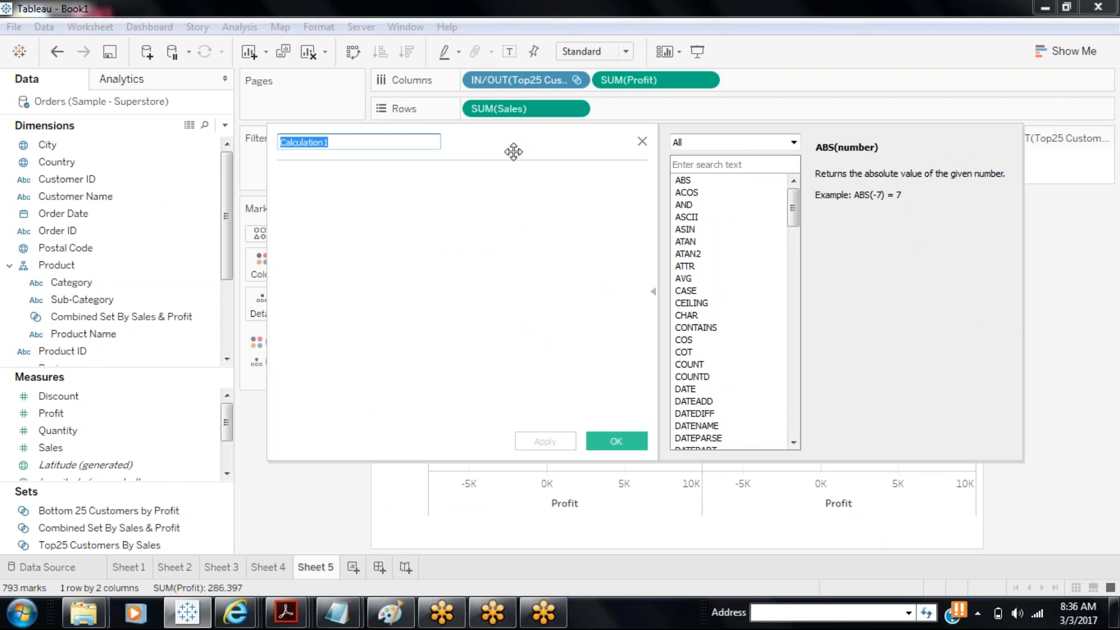
pyautogui.click(476, 178)
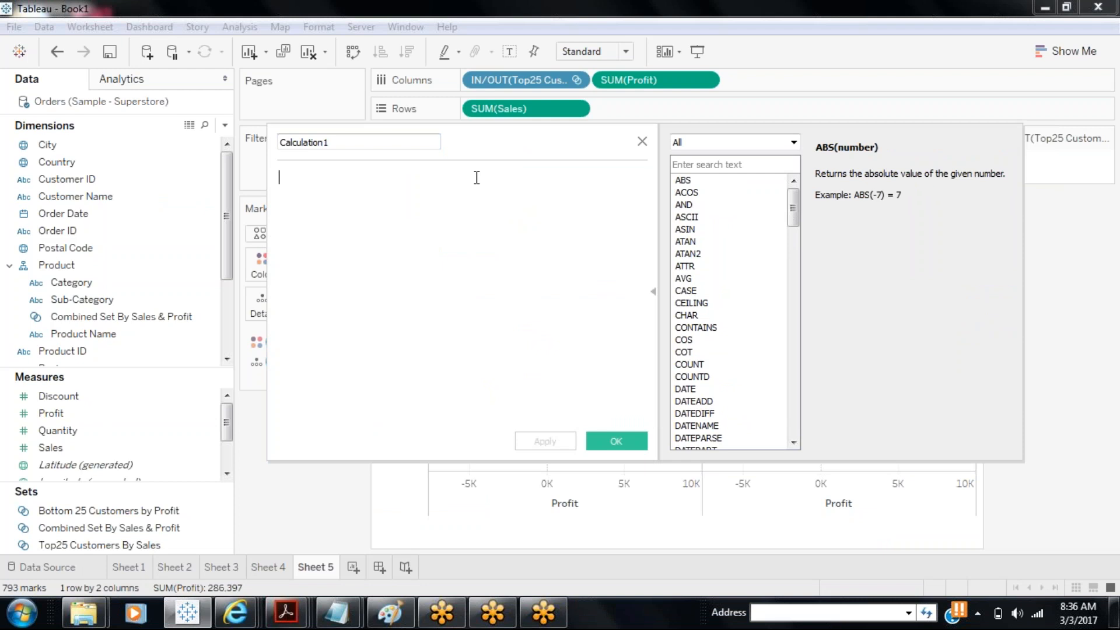
# - Search the function list for "lo", read the LOOKUP function's description and view the available function categories
pyautogui.click(749, 165)
pyautogui.write('lo')
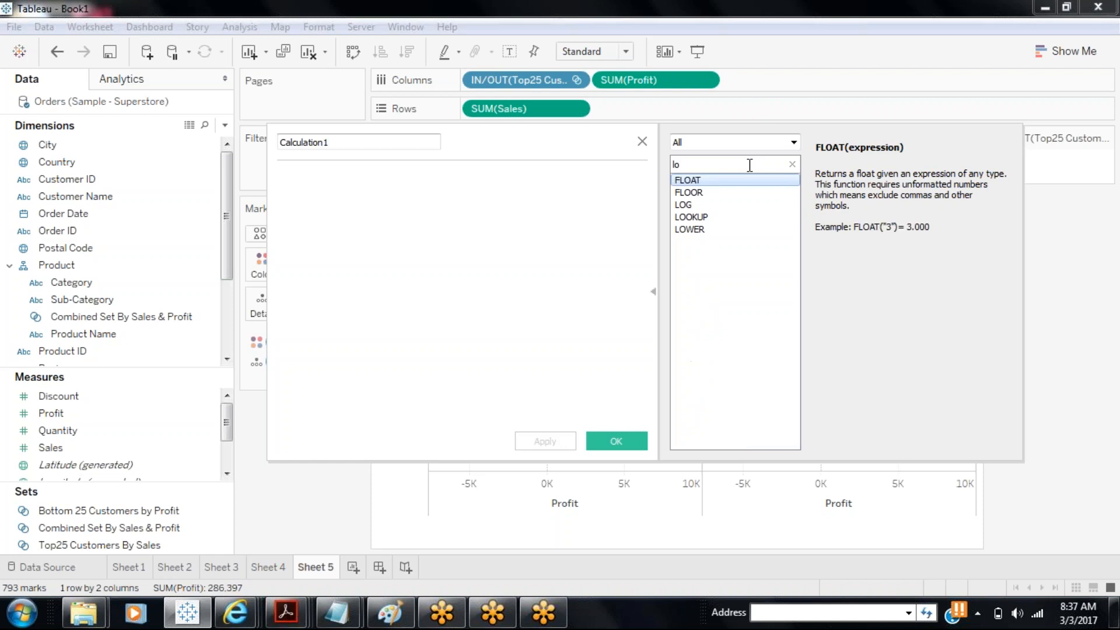
pyautogui.click(748, 216)
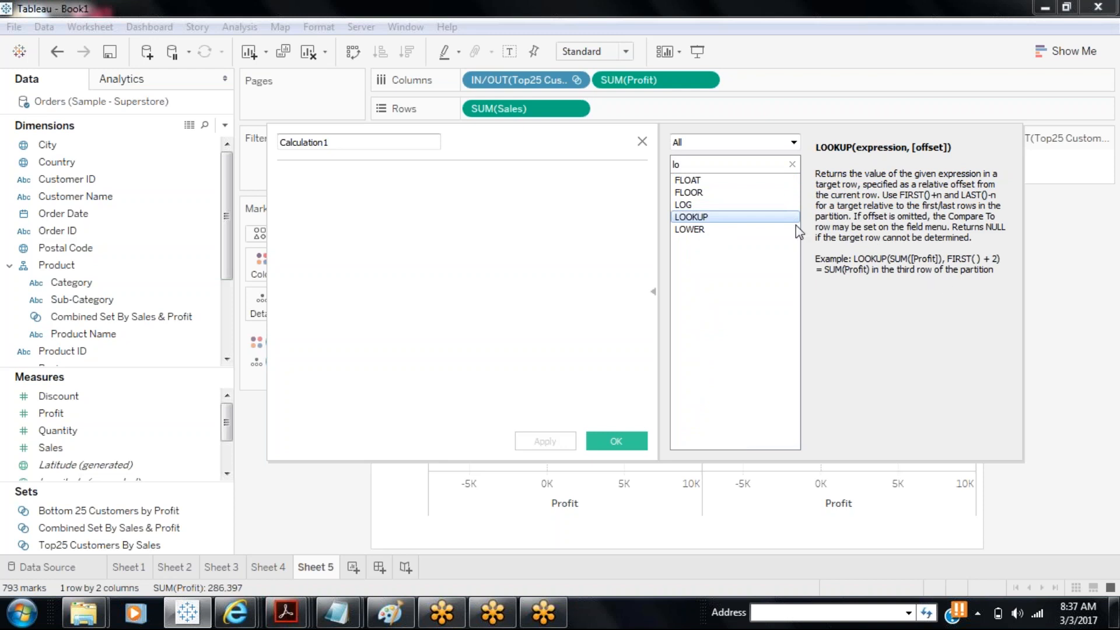
pyautogui.click(712, 143)
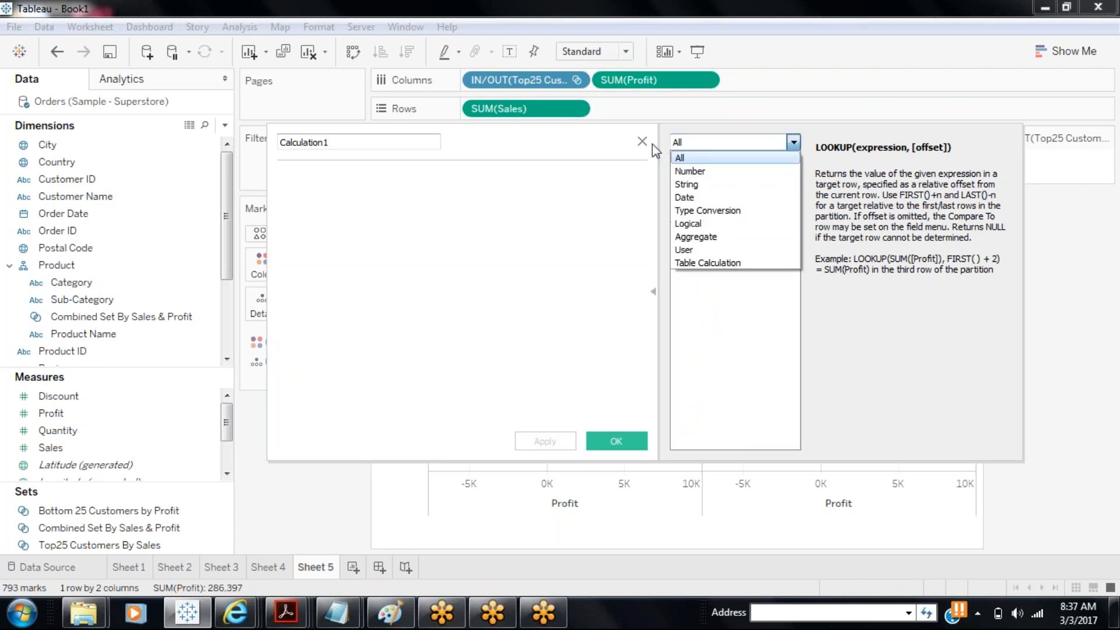
# - Name the calculated field Customer Range
pyautogui.click(353, 143)
pyautogui.moveTo(350, 143); pyautogui.dragTo(254, 143)
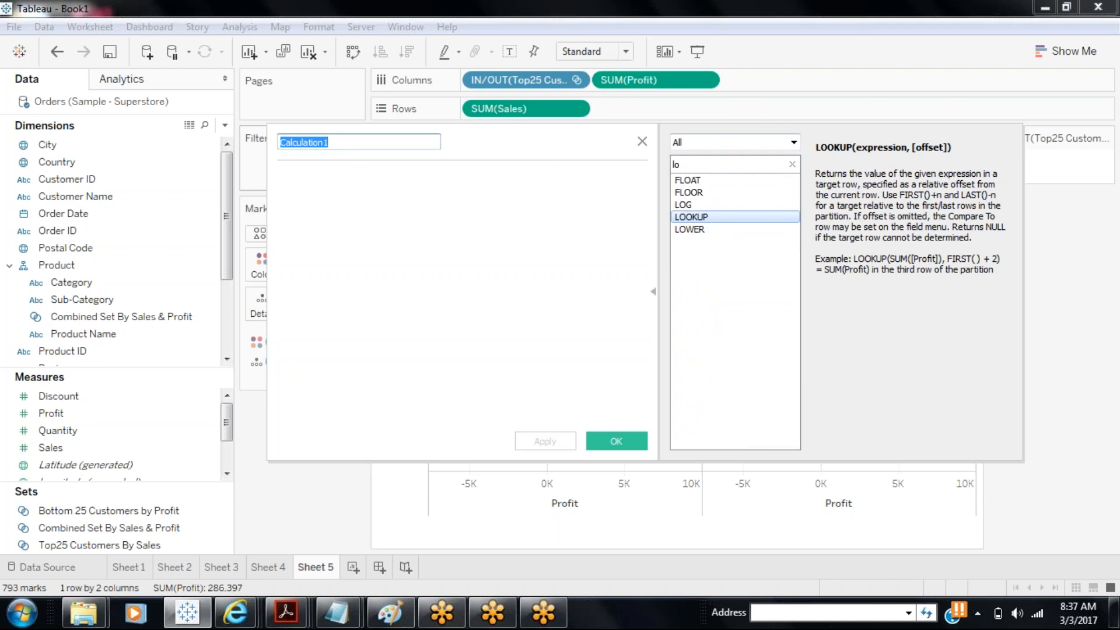
pyautogui.write('Cust')
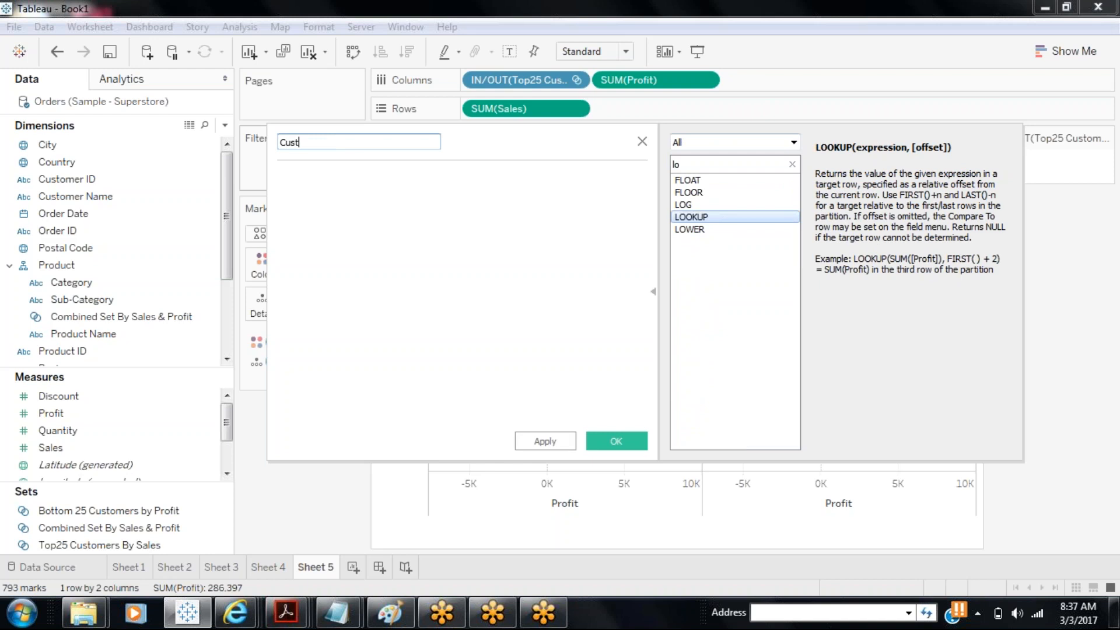
pyautogui.write('omer Range')
# - Begin the formula with If [Top25 Customers By Sales] Then, returning the text Top25 Customers By Sales
pyautogui.click(362, 208)
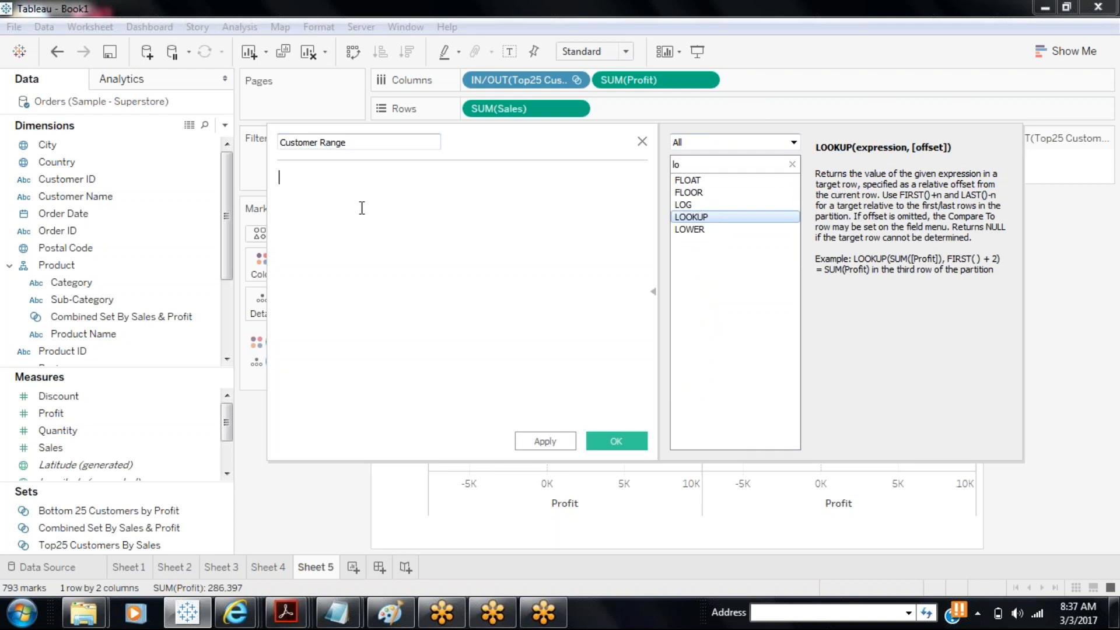
pyautogui.write('If')
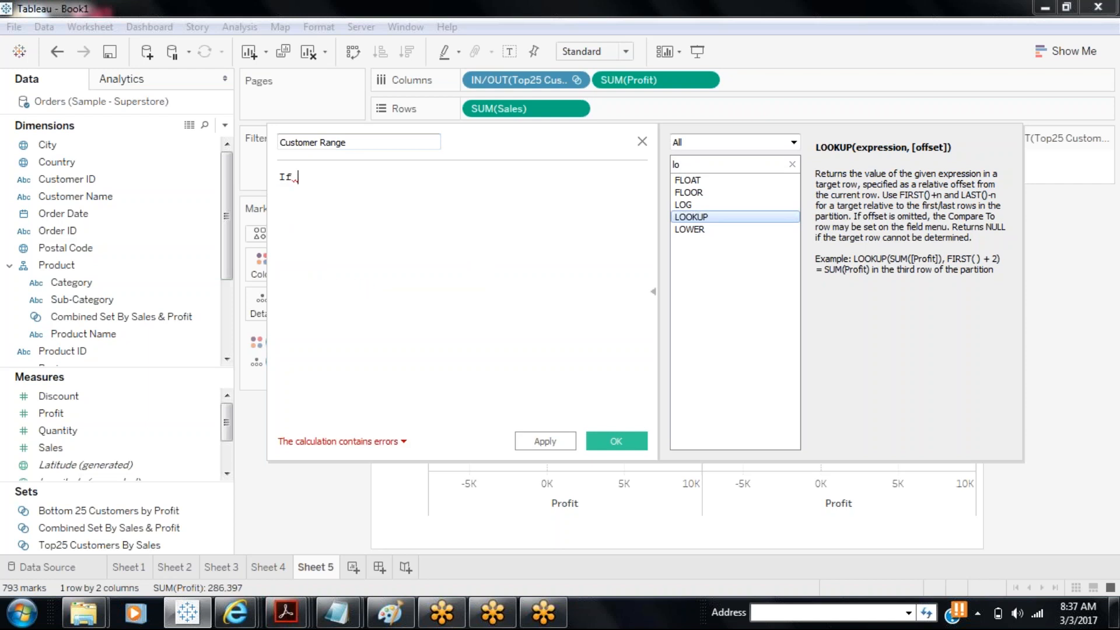
pyautogui.moveTo(99, 545); pyautogui.dragTo(332, 204)
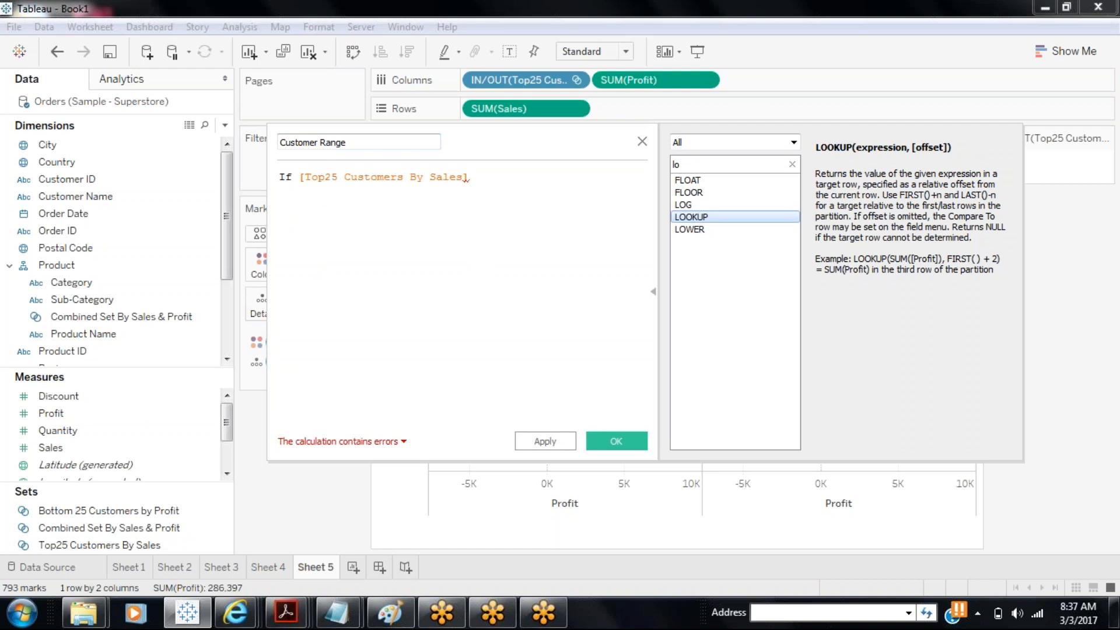
pyautogui.write('Then ""T')
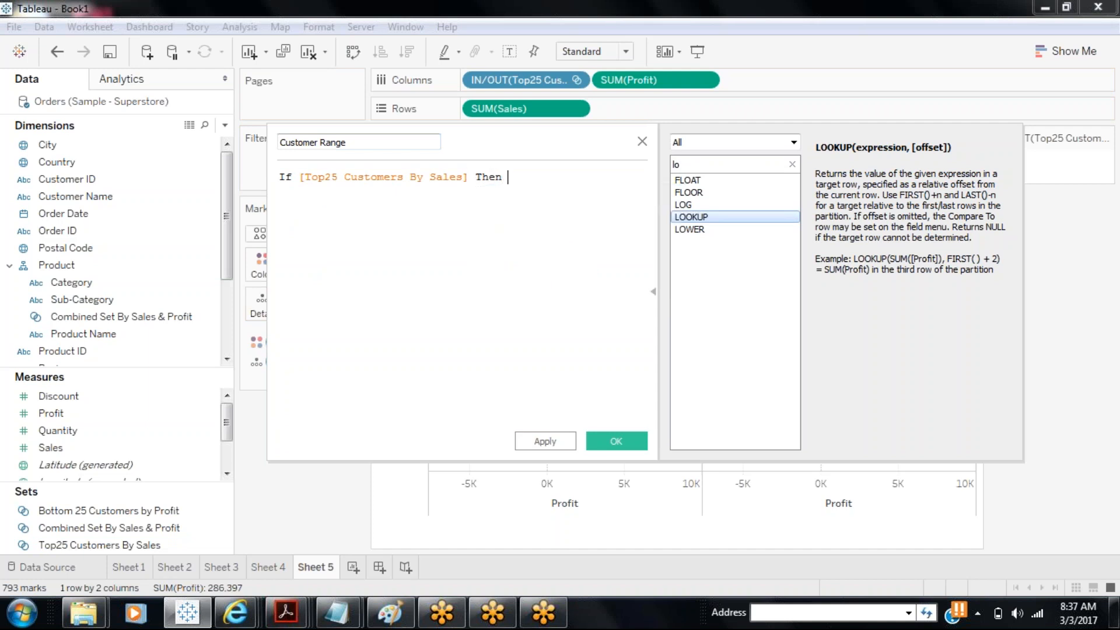
pyautogui.write('op25 C')
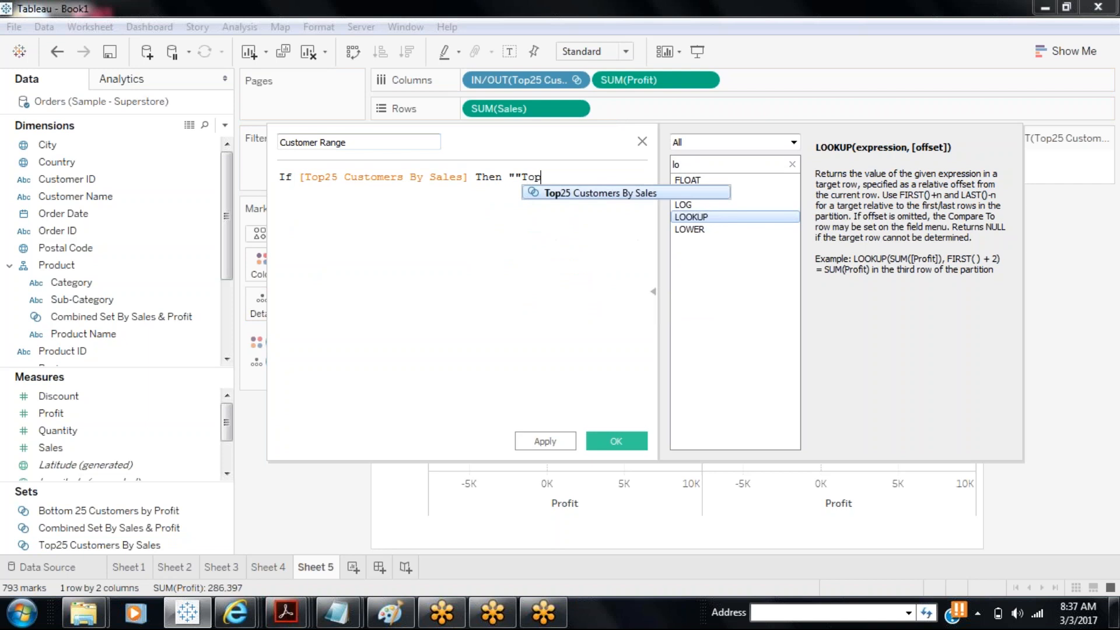
pyautogui.write('ustomers B')
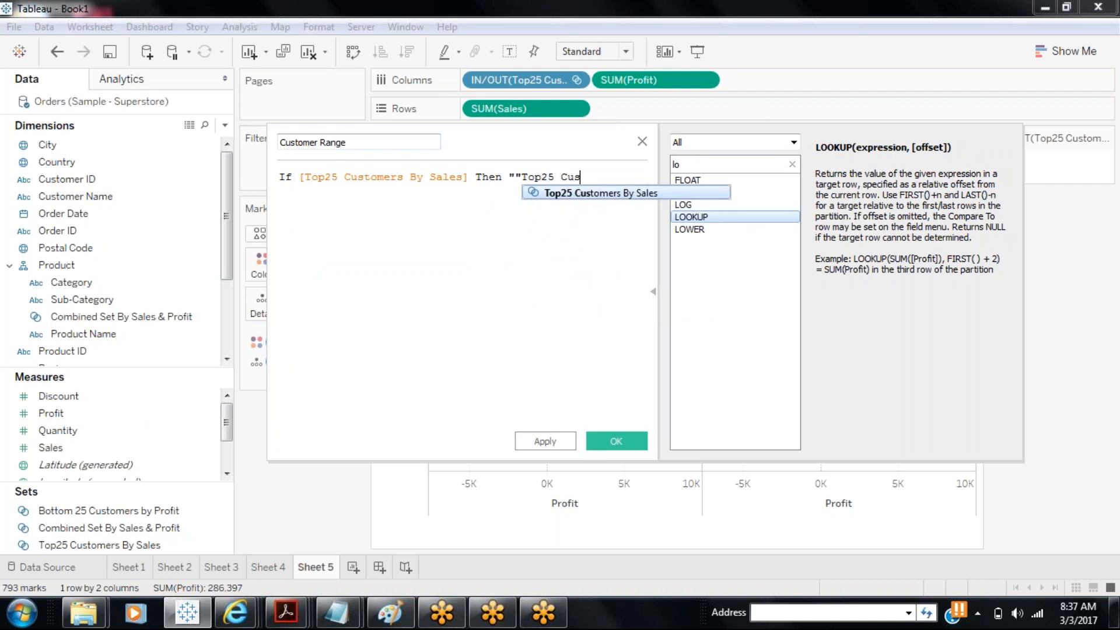
pyautogui.write('y Sales"')
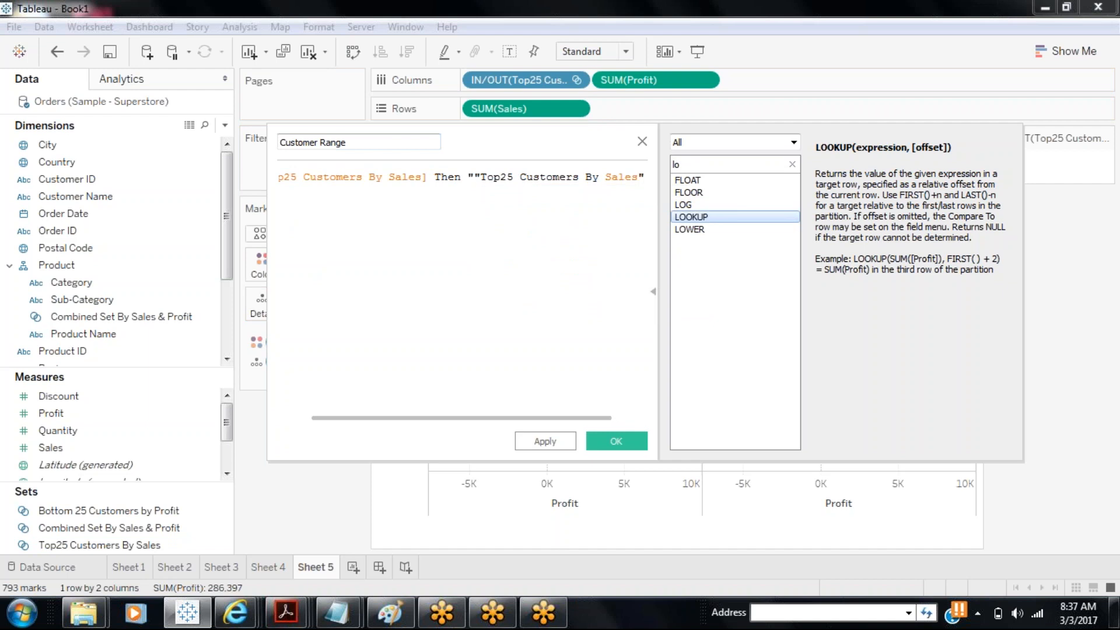
# - Add the line ELSEIF [Bottom 25 Customers by Profit] Then "Bottom25 Customers by Profit", and delete the surplus quotation mark in the first line
pyautogui.press('Return')
pyautogui.write('ELSE I')
pyautogui.press('BackSpace')
pyautogui.press('BackSpace')
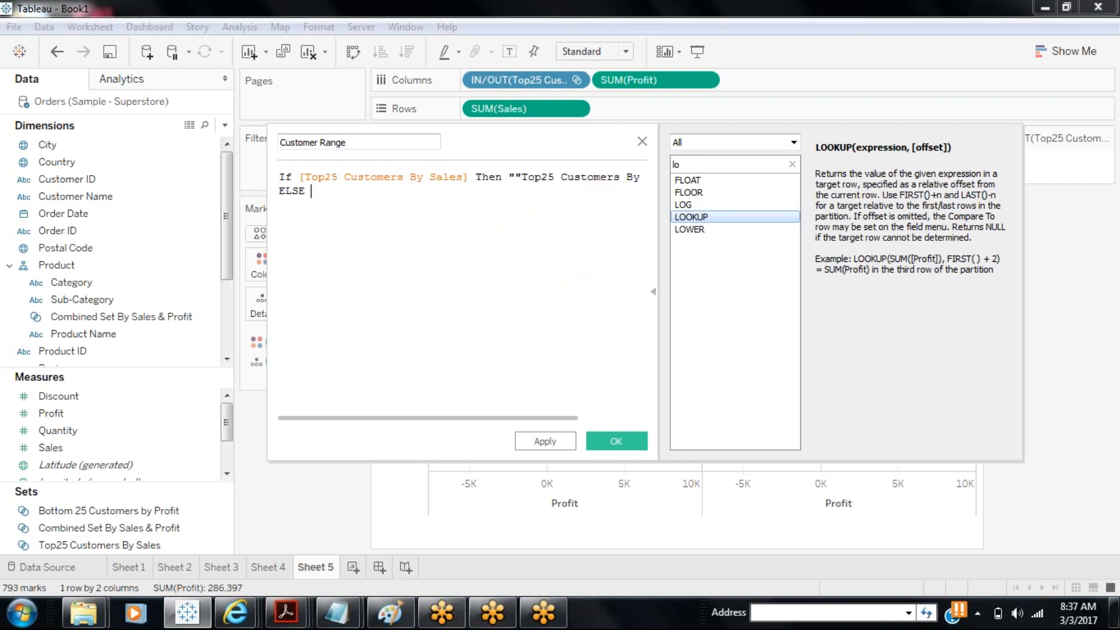
pyautogui.write('IF')
pyautogui.moveTo(118, 508); pyautogui.dragTo(373, 201)
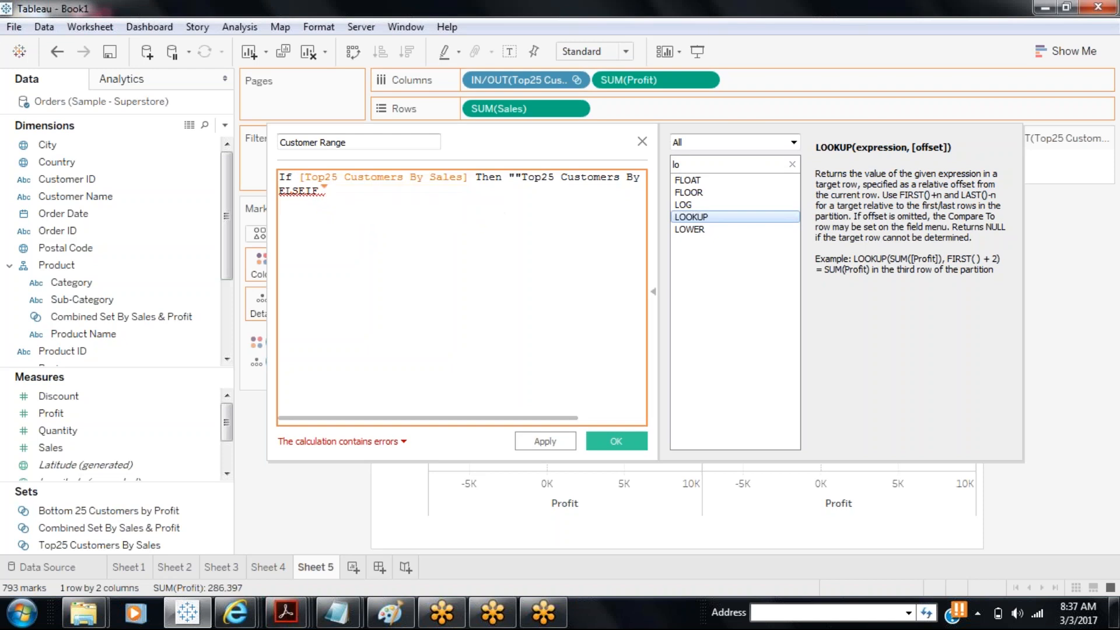
pyautogui.write('Then "')
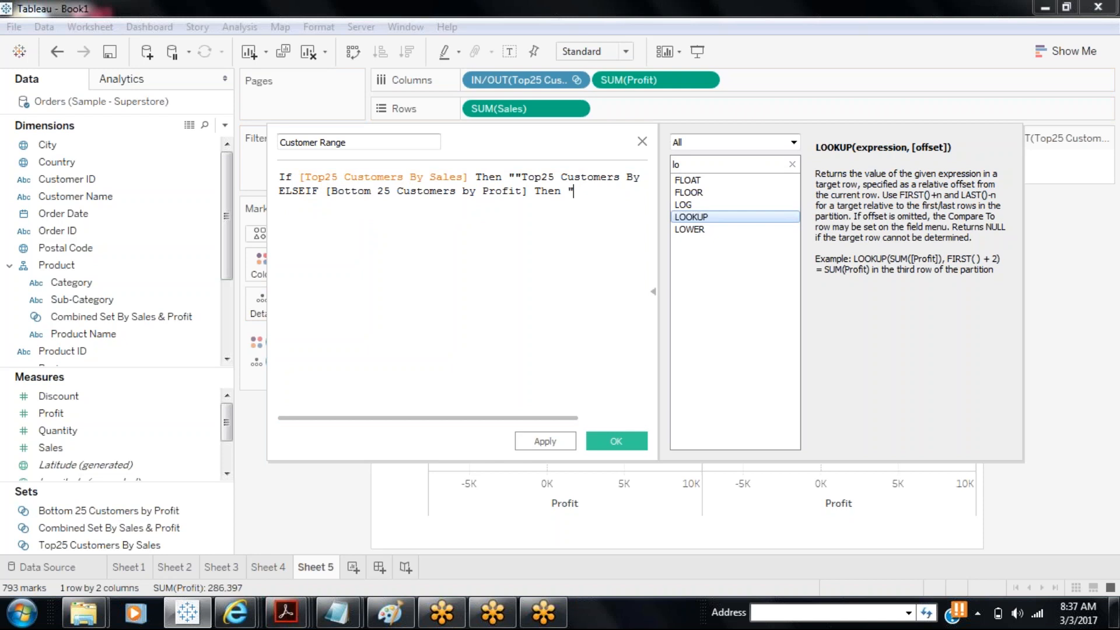
pyautogui.write('Bott')
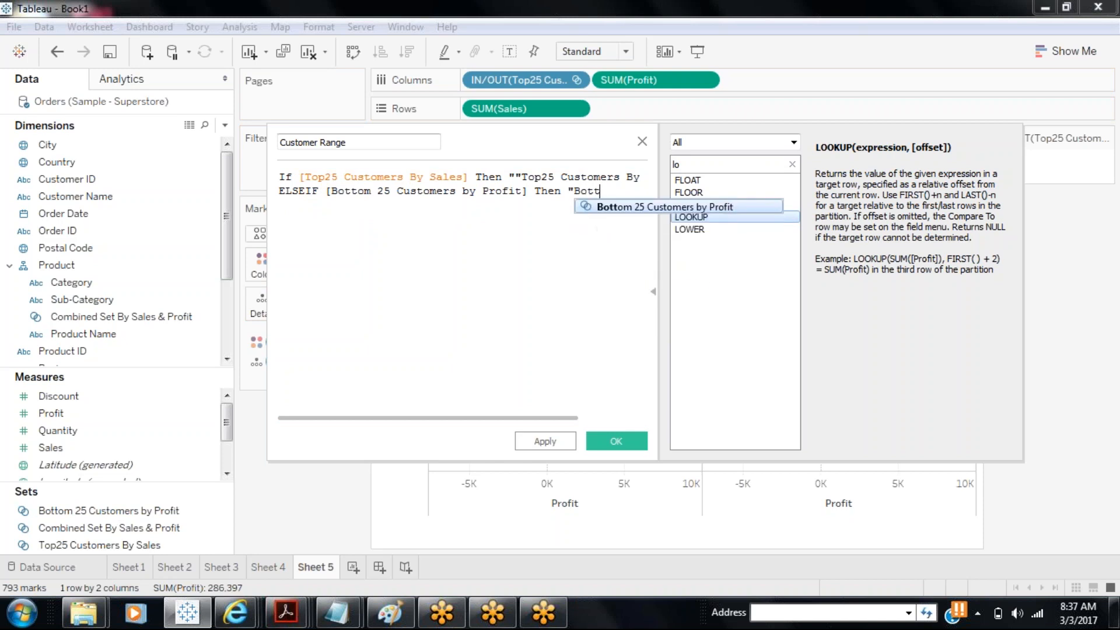
pyautogui.write('om25')
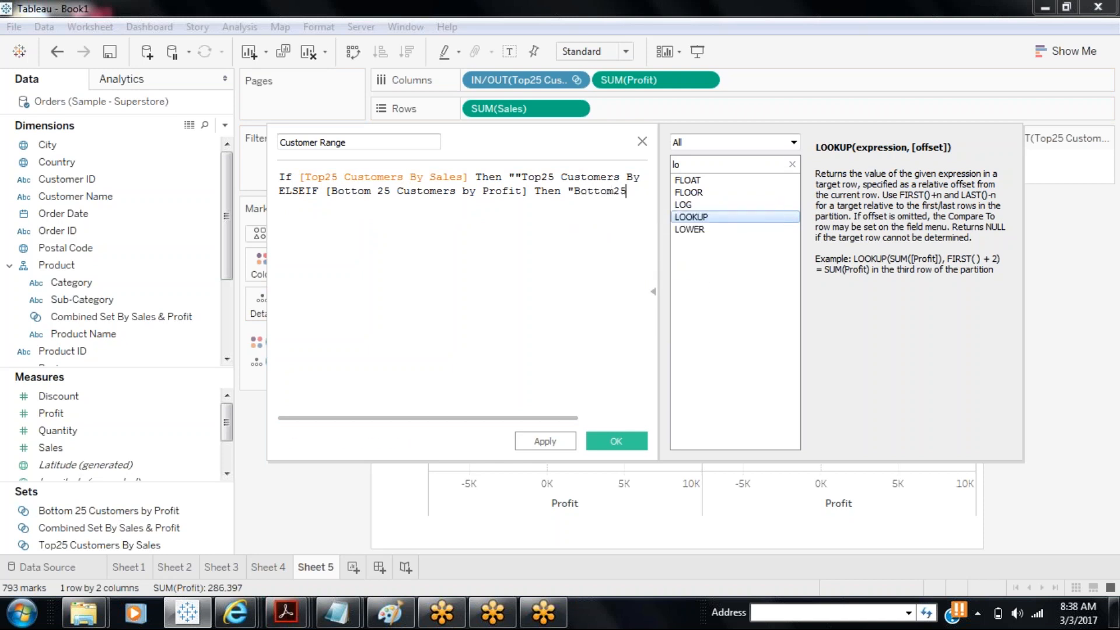
pyautogui.write(' Customers b')
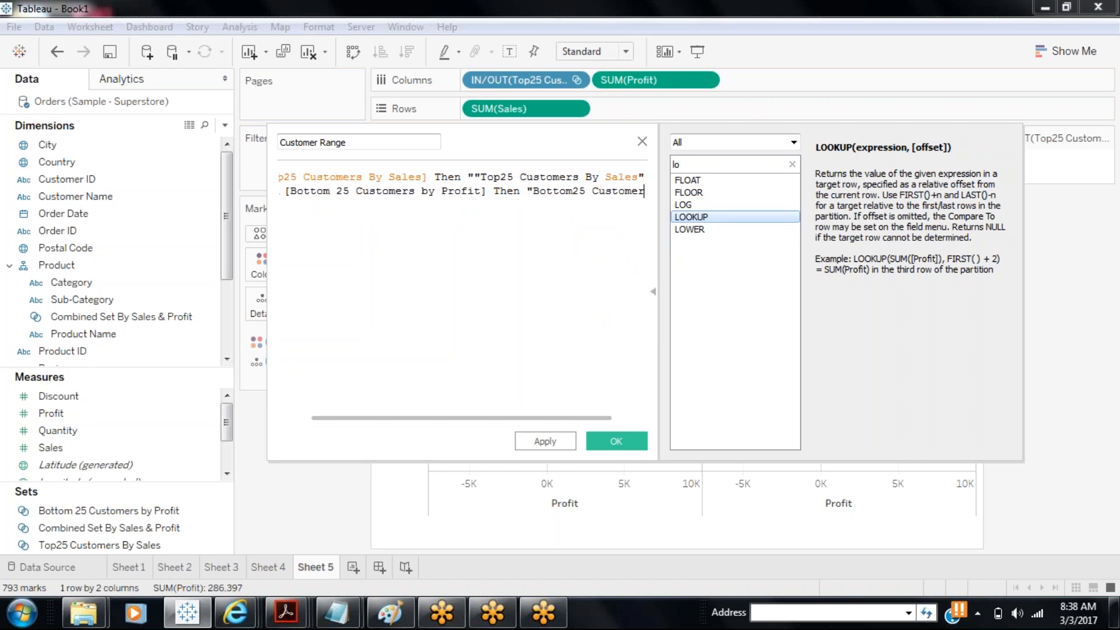
pyautogui.write('y Profit"')
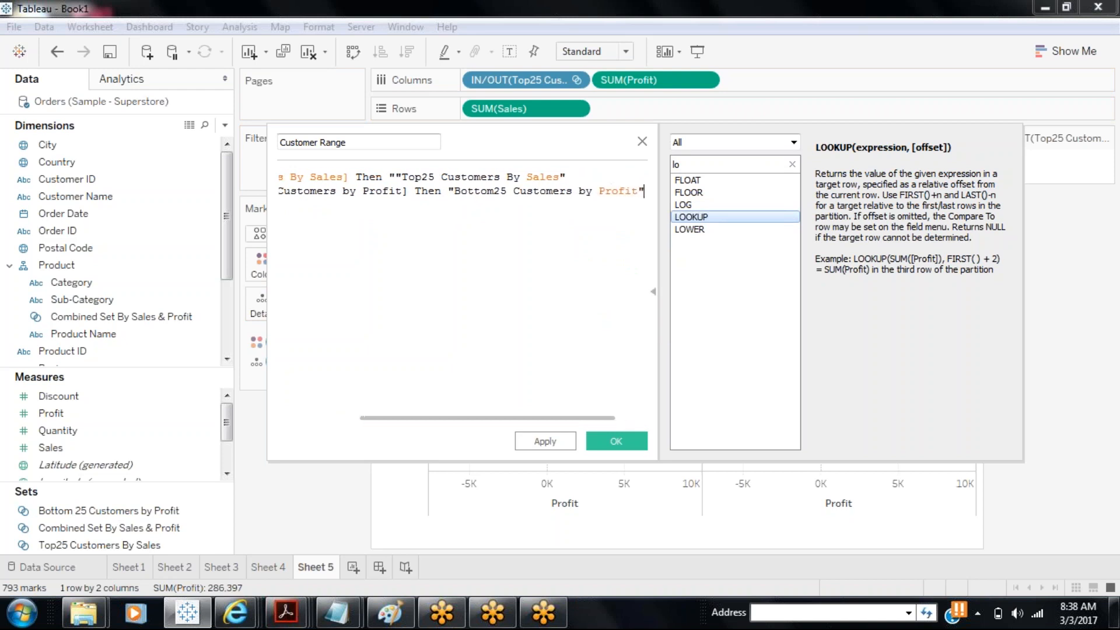
pyautogui.click(395, 176)
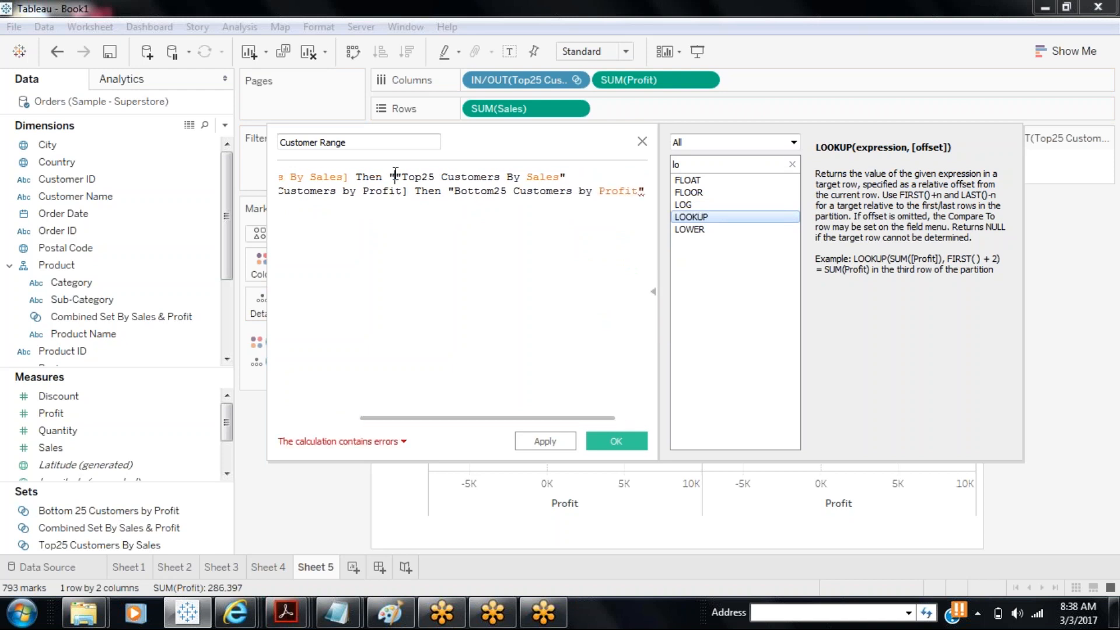
pyautogui.press('BackSpace')
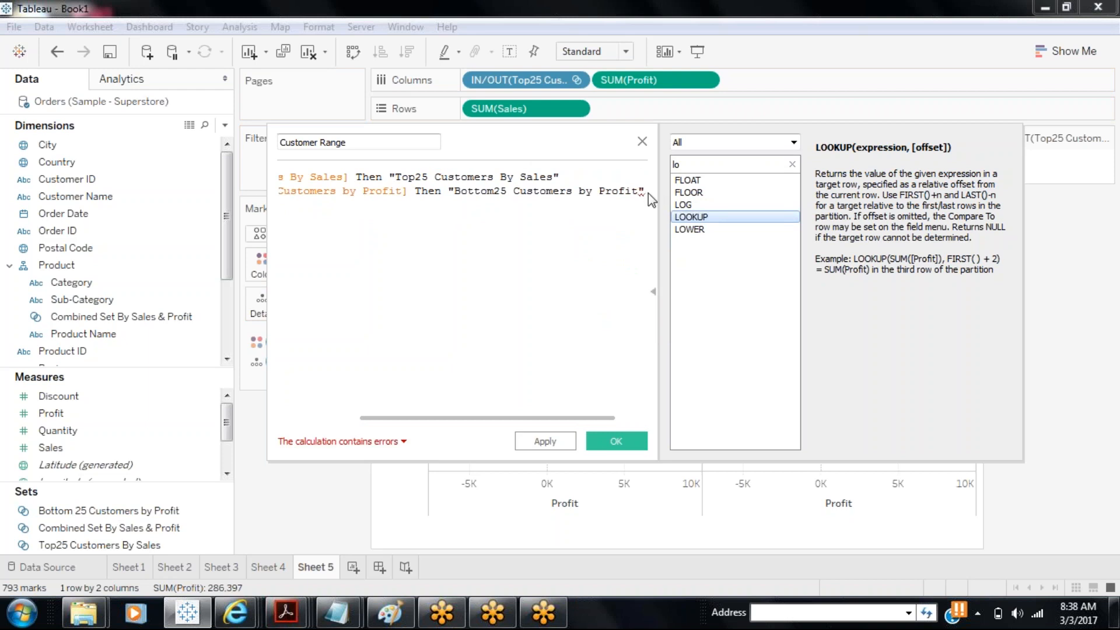
# - Complete the Customer Range formula with the lines Else "Others" and END
pyautogui.click(648, 193)
pyautogui.press('Return')
pyautogui.write('E')
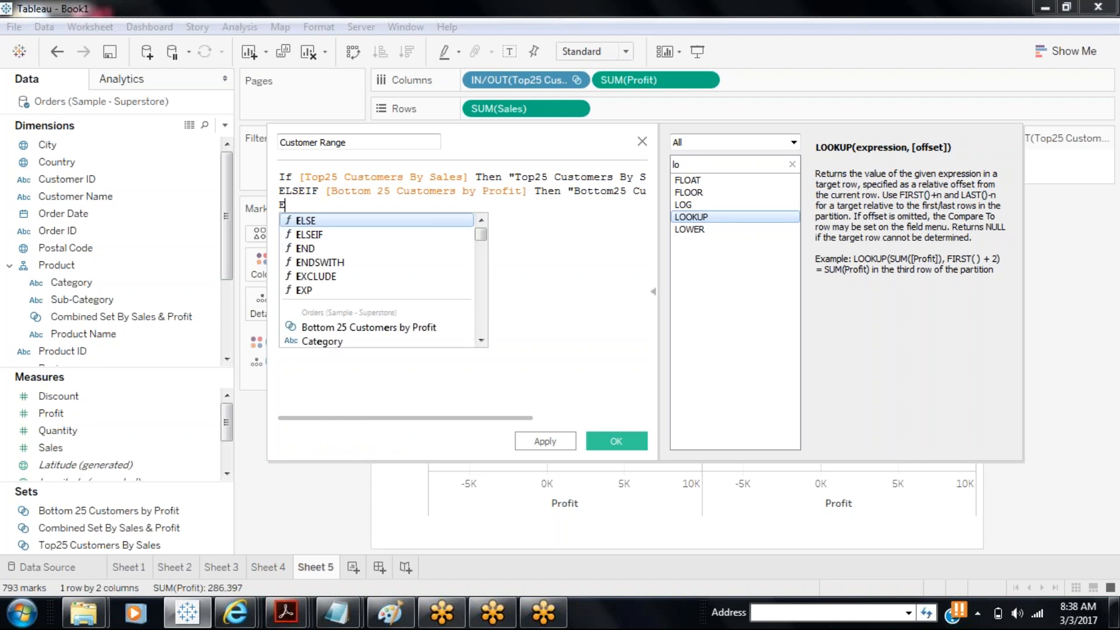
pyautogui.write('lse "')
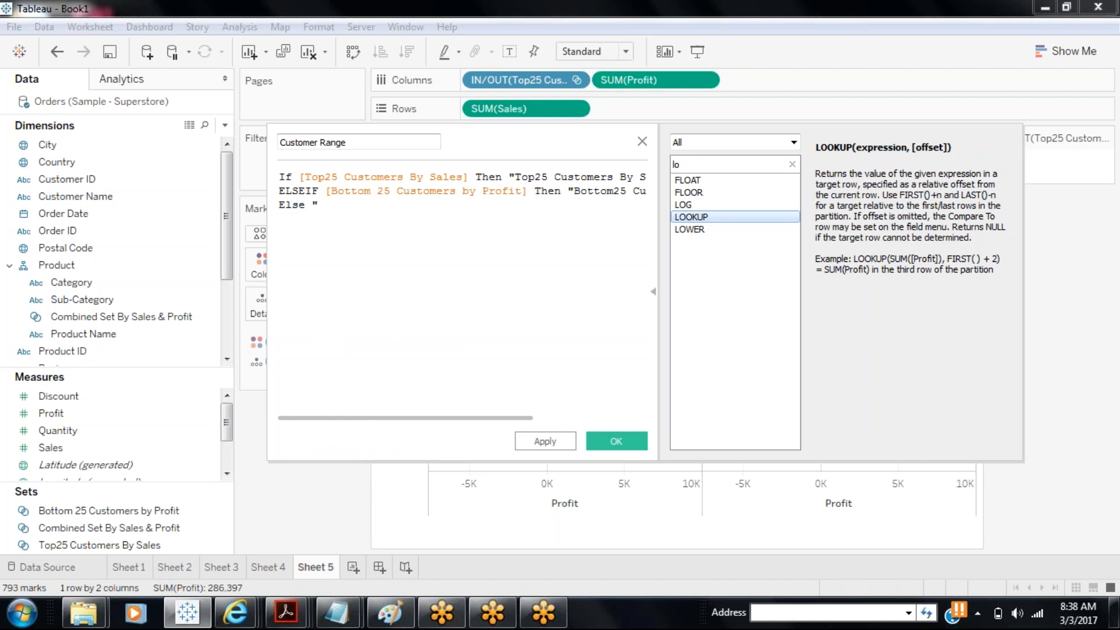
pyautogui.write('Others"')
pyautogui.press('Return')
pyautogui.write('END')
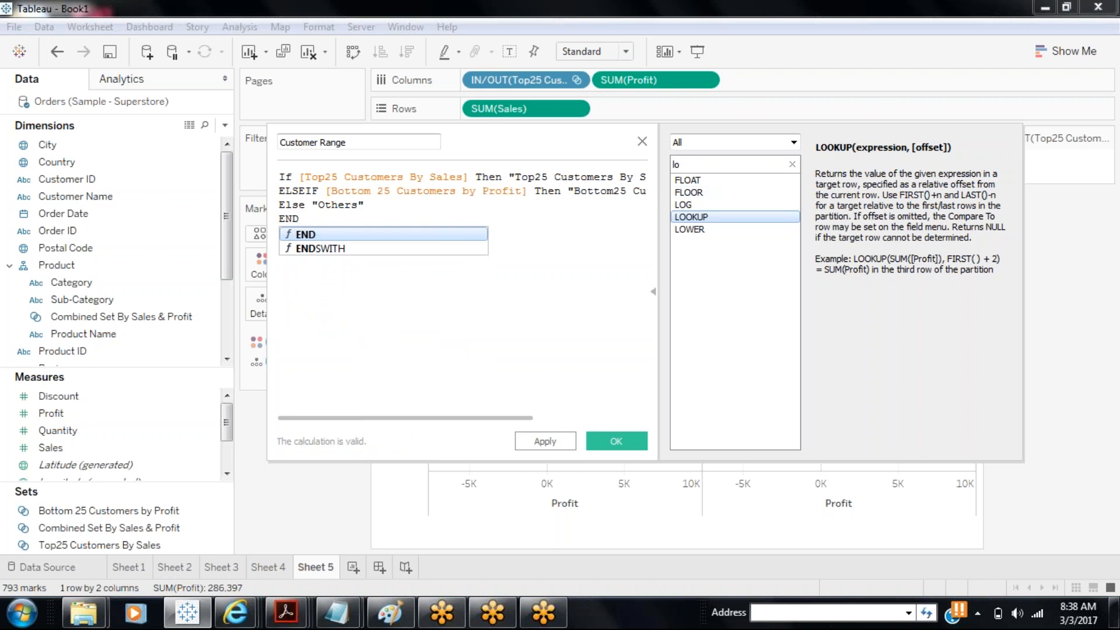
pyautogui.click(565, 216)
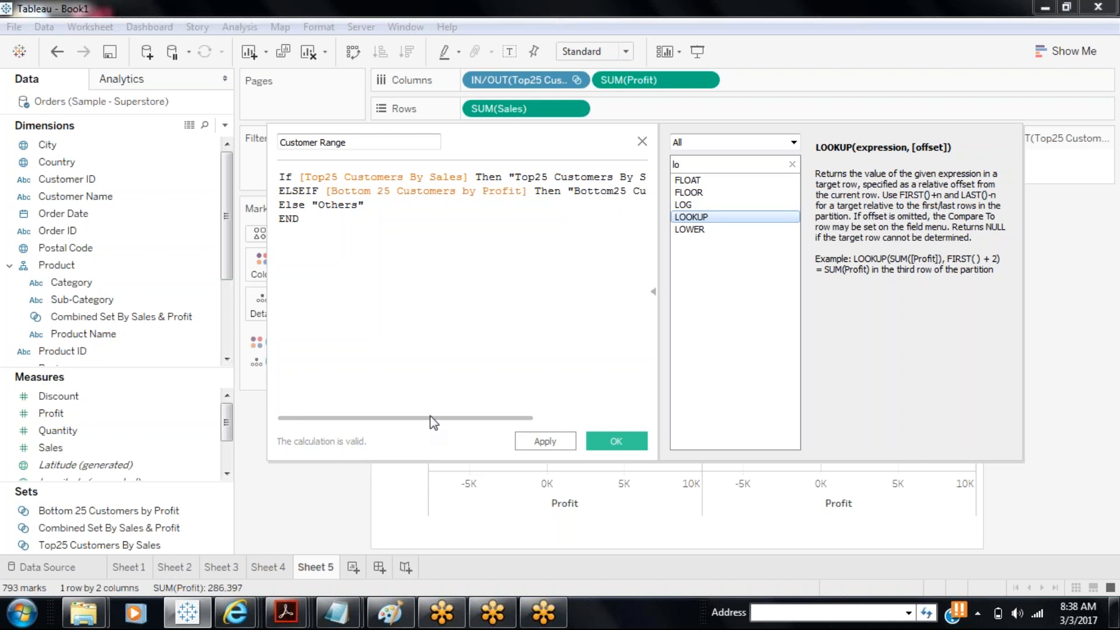
pyautogui.moveTo(429, 416)
pyautogui.mouseDown()
pyautogui.moveTo(515, 418)
pyautogui.moveTo(433, 418)
pyautogui.mouseUp()
pyautogui.moveTo(554, 177); pyautogui.dragTo(640, 182)
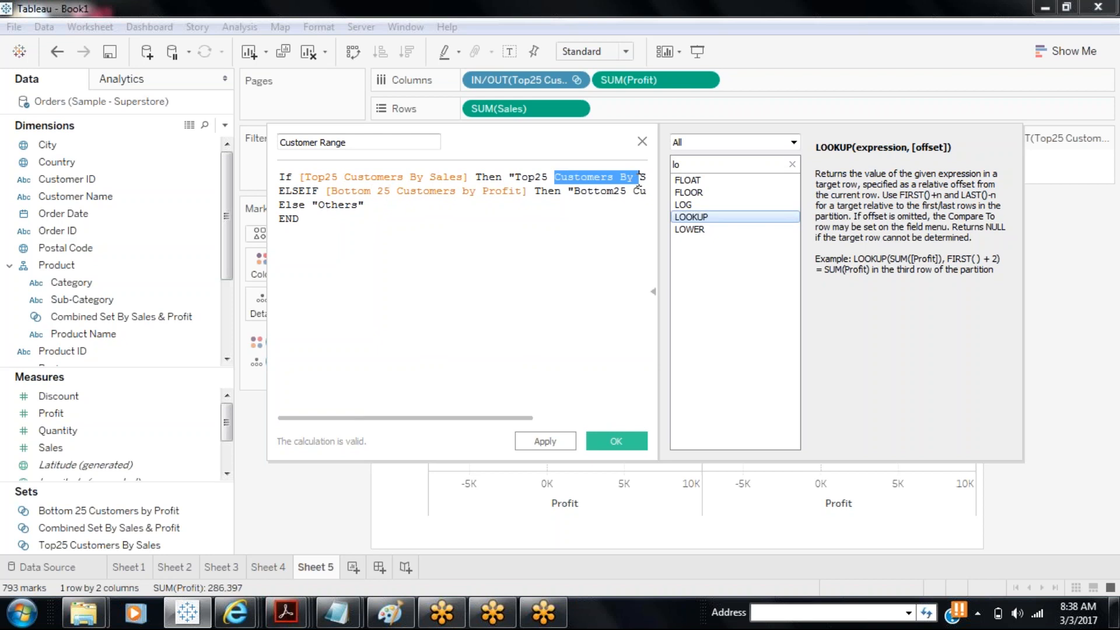
# - Keep the full Top25 Customers By Sales text in the Customer Range formula, then apply the calculation and close its editor
pyautogui.press('BackSpace')
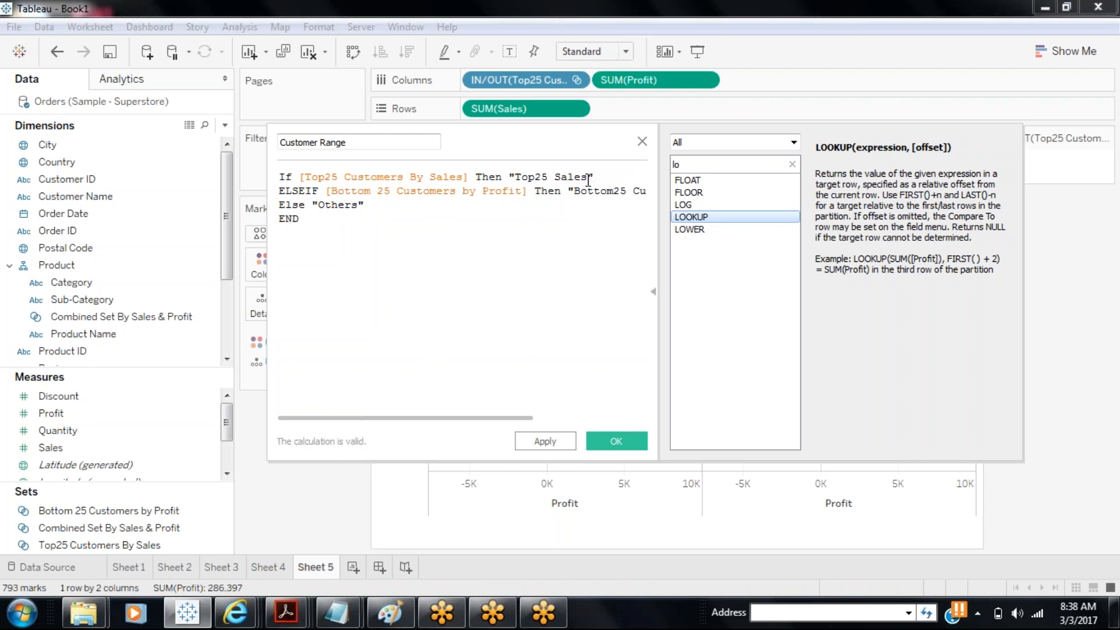
pyautogui.hotkey('ctrl', 'z')
pyautogui.click(487, 279)
pyautogui.click(532, 443)
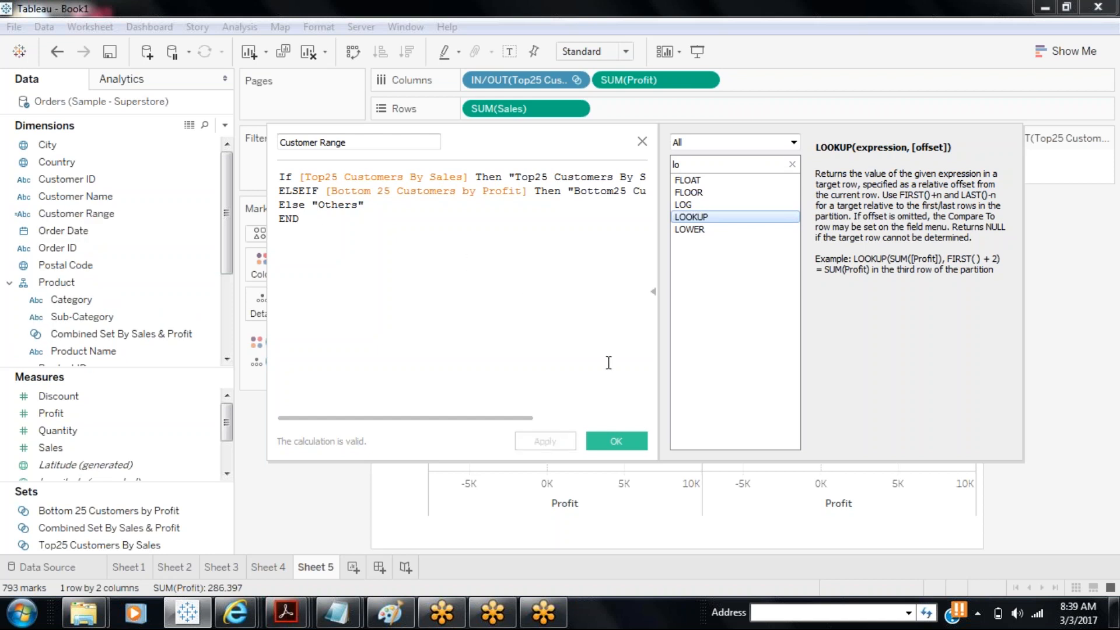
pyautogui.click(610, 441)
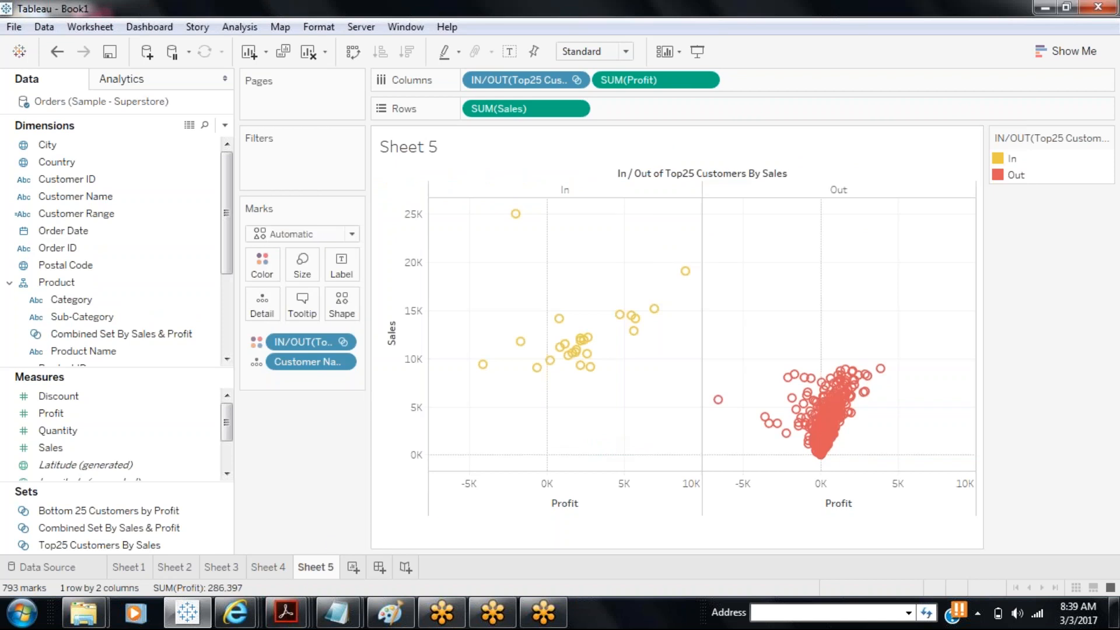
# - Create a new worksheet with Customer Range on Rows and widen its header column to fit the full labels
pyautogui.click(355, 566)
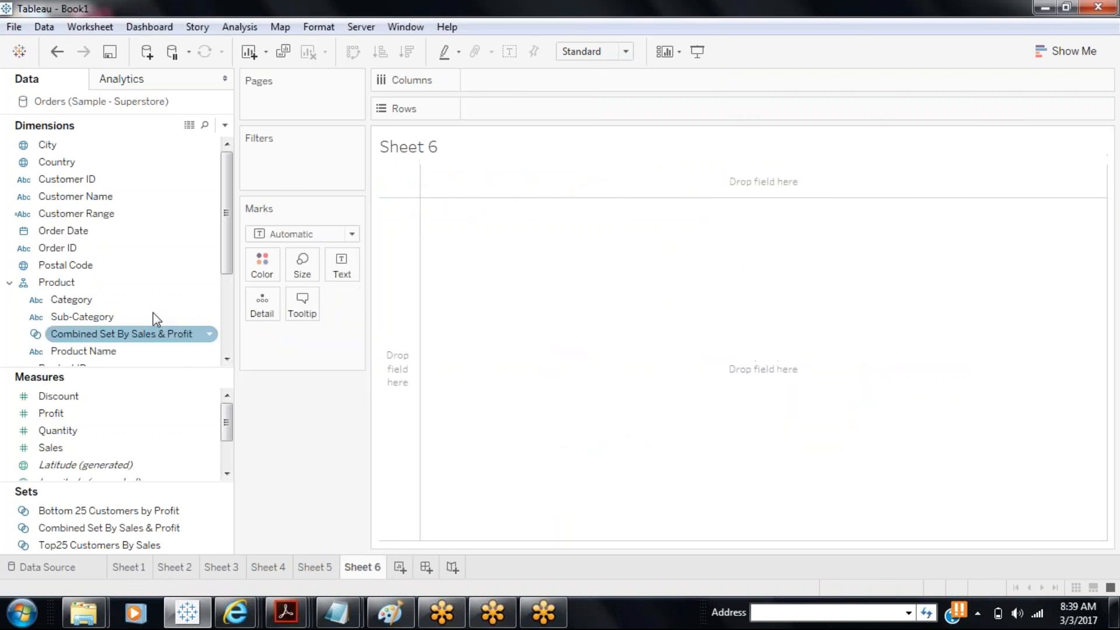
pyautogui.click(95, 216)
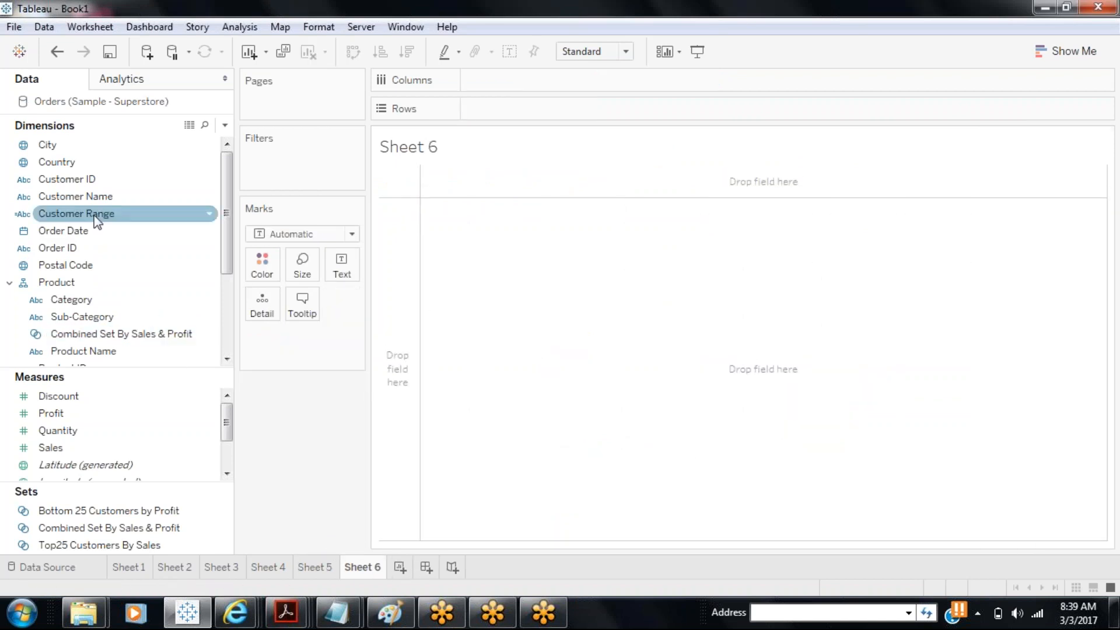
pyautogui.moveTo(95, 222); pyautogui.dragTo(534, 109)
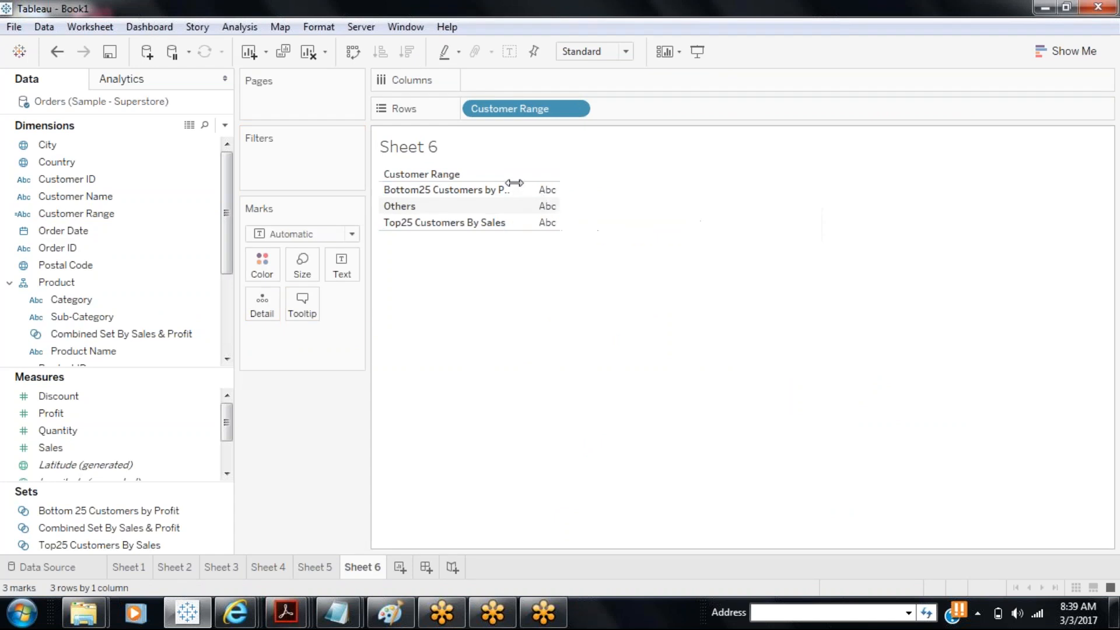
pyautogui.click(533, 196)
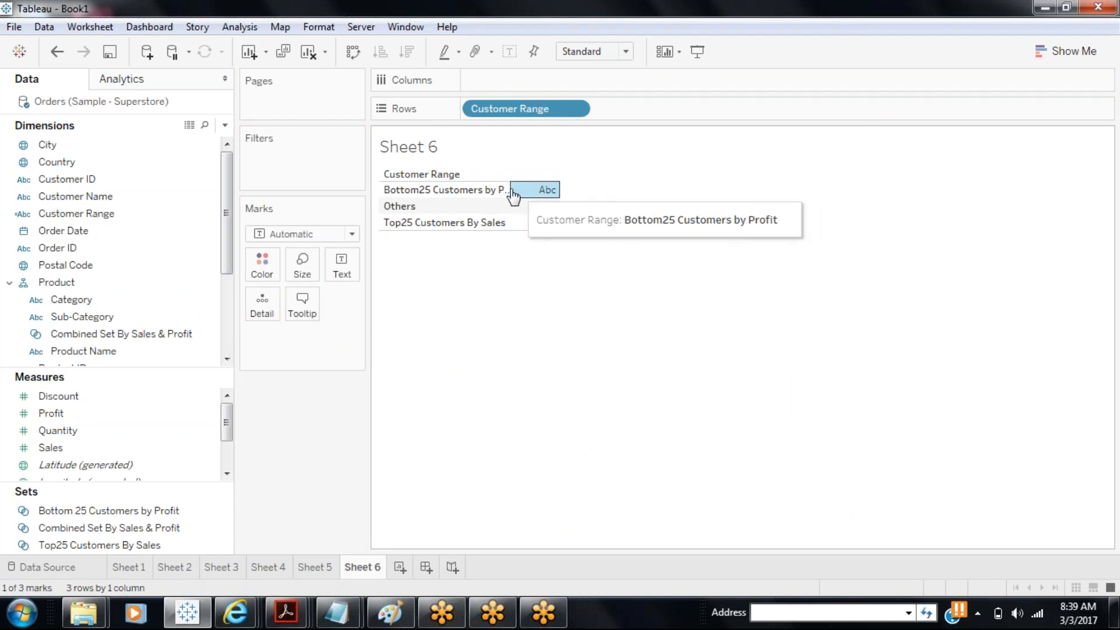
pyautogui.moveTo(567, 192); pyautogui.dragTo(568, 192)
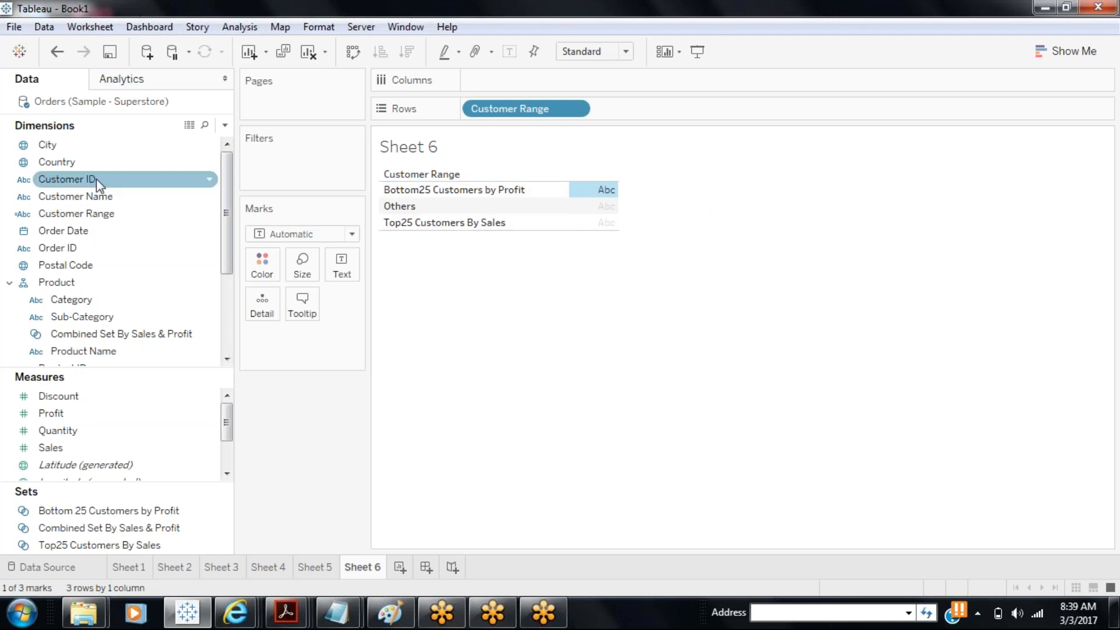
# - Add Customer Name to Rows after Customer Range and look through the customers listed in each range
pyautogui.moveTo(157, 195); pyautogui.dragTo(697, 106)
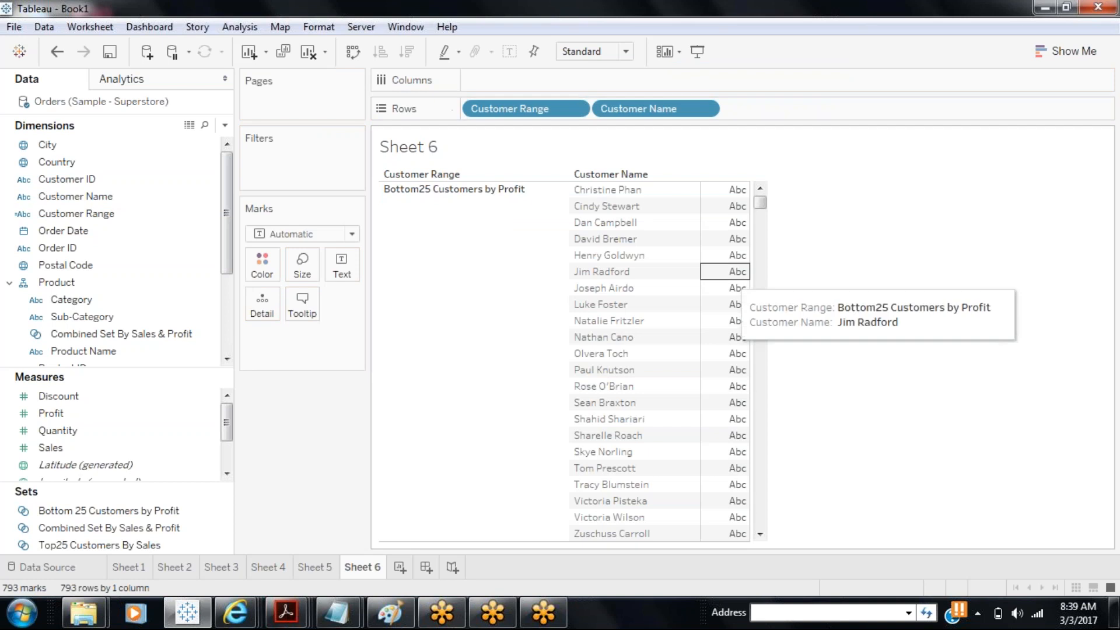
pyautogui.click(759, 534)
pyautogui.moveTo(759, 534); pyautogui.dragTo(760, 533)
pyautogui.moveTo(758, 213); pyautogui.dragTo(758, 514)
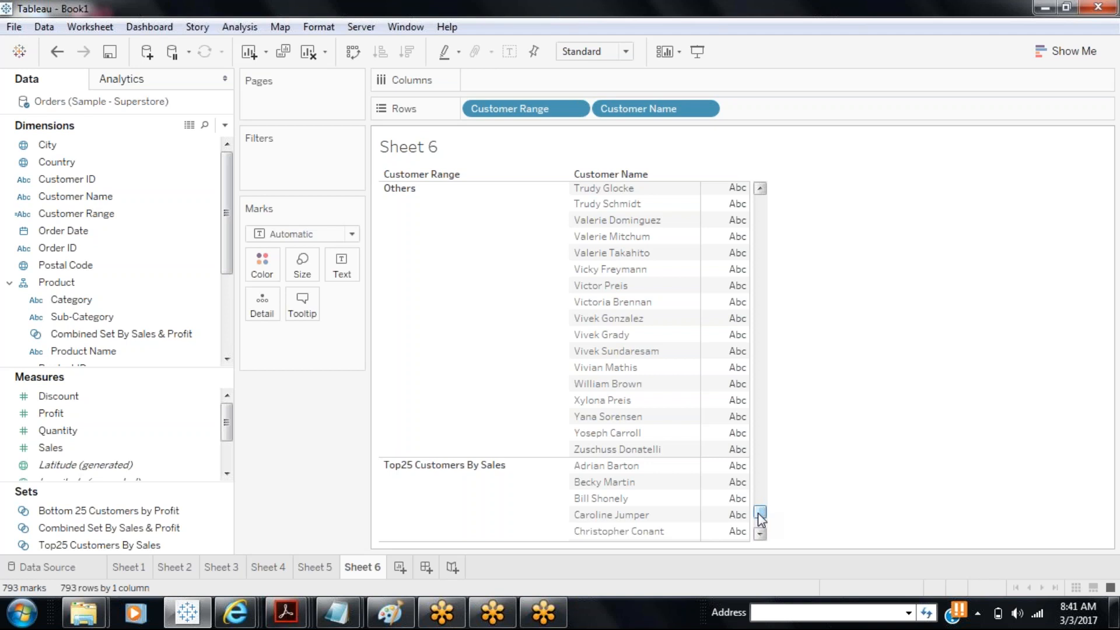
# - Review Sheet 1 through Sheet 6 in turn, comparing the set scatter plots on Sheet 4 and Sheet 5
pyautogui.click(126, 568)
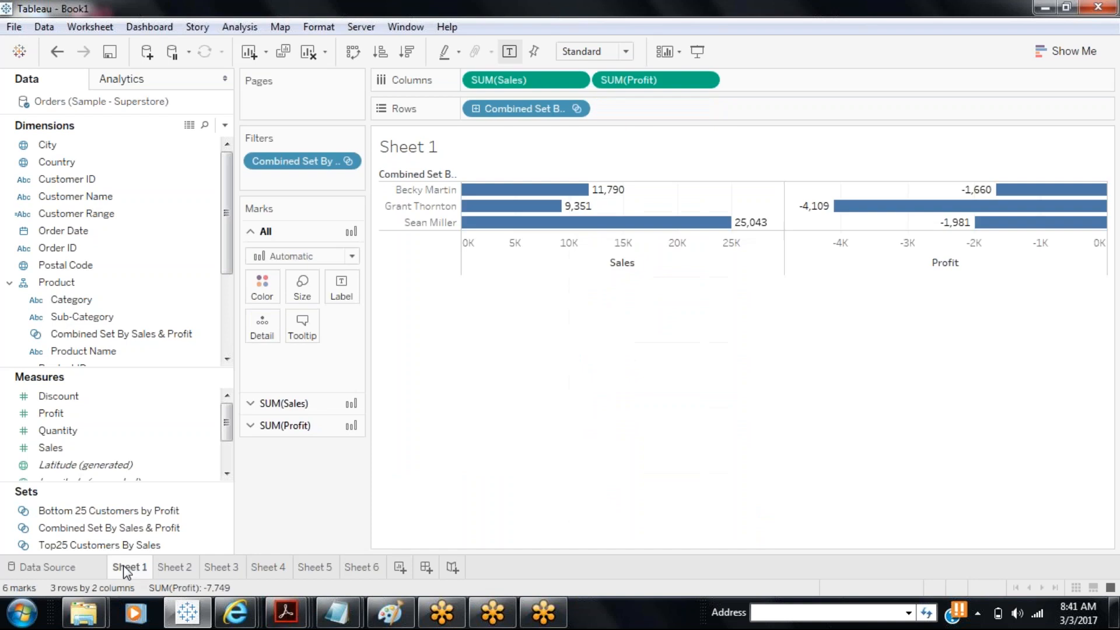
pyautogui.click(176, 571)
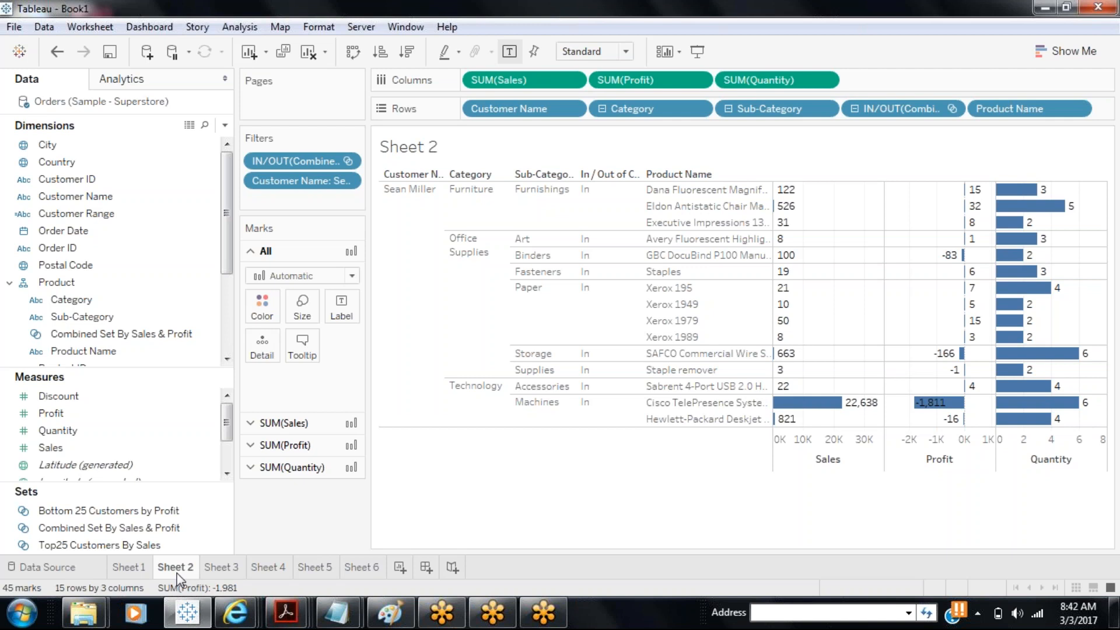
pyautogui.click(213, 571)
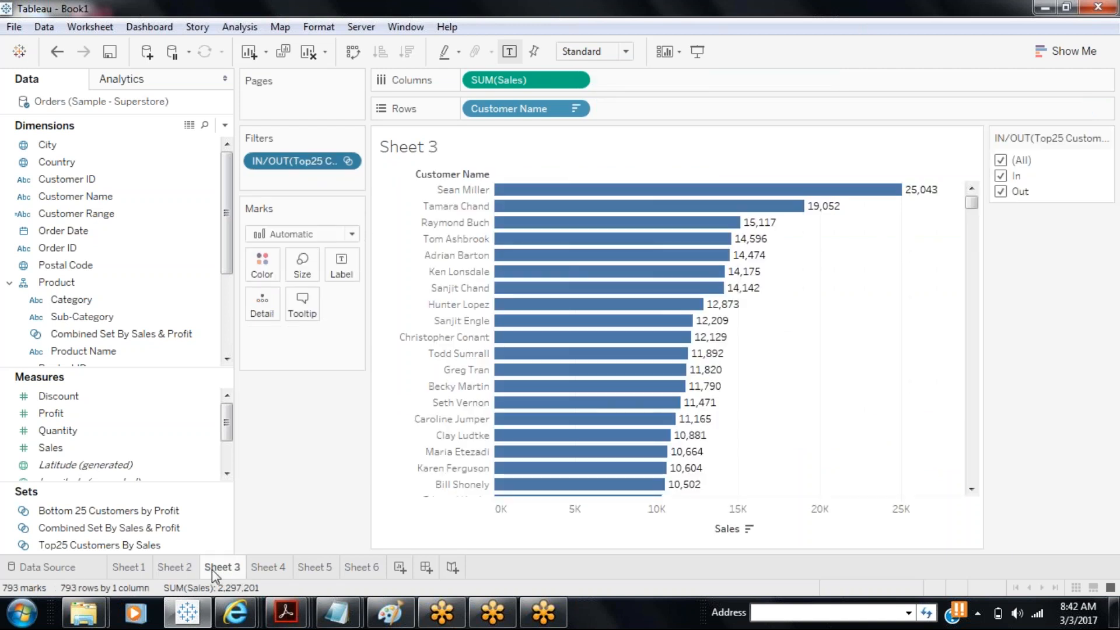
pyautogui.click(279, 569)
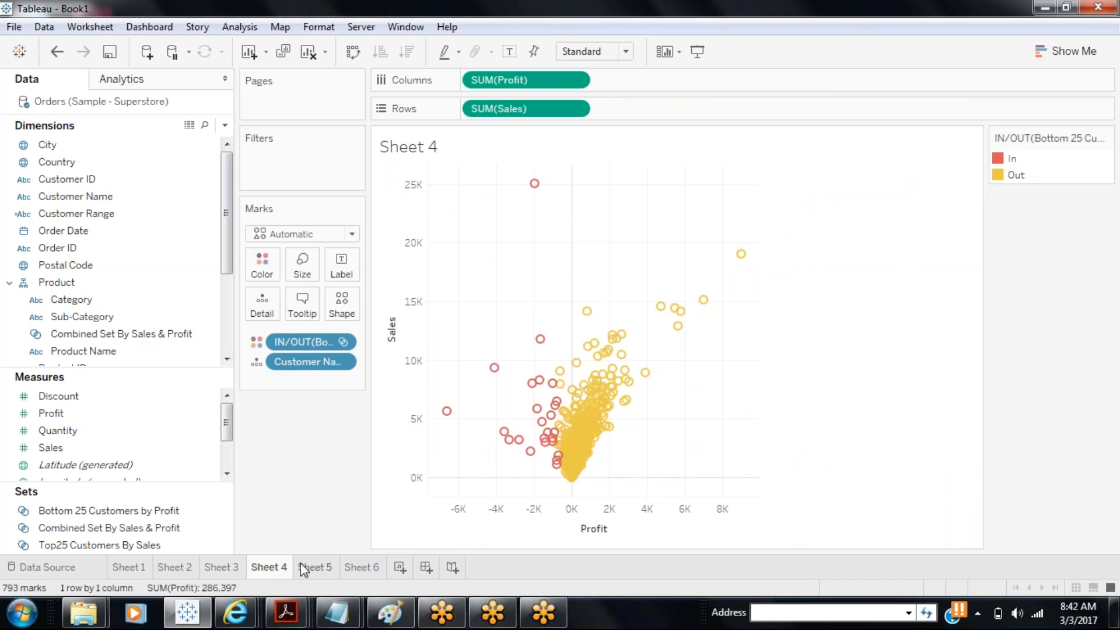
pyautogui.click(303, 568)
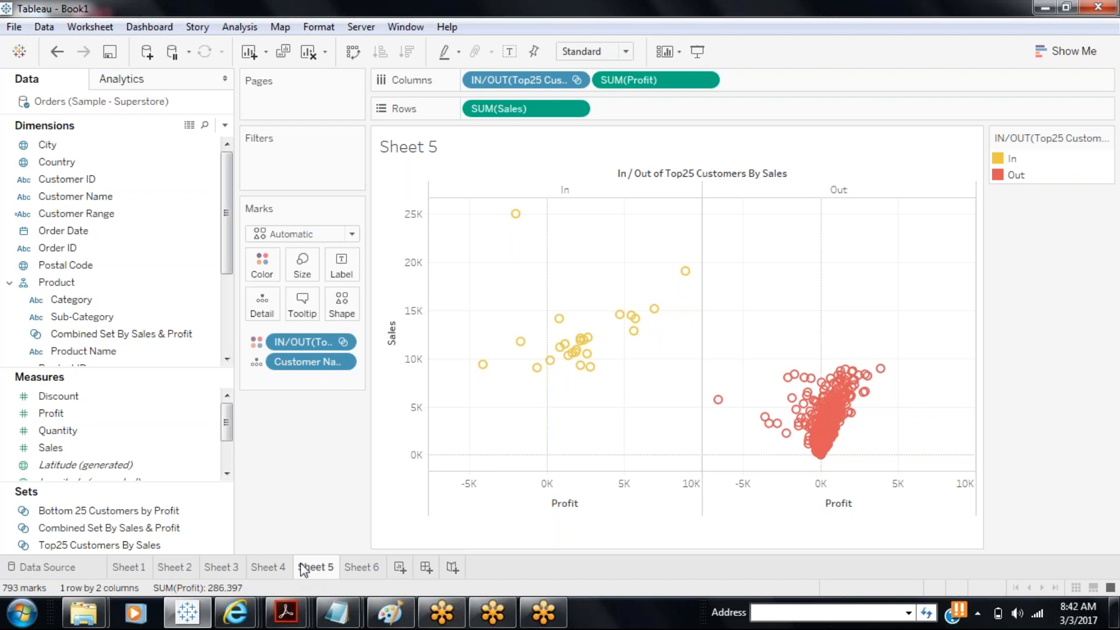
pyautogui.click(283, 569)
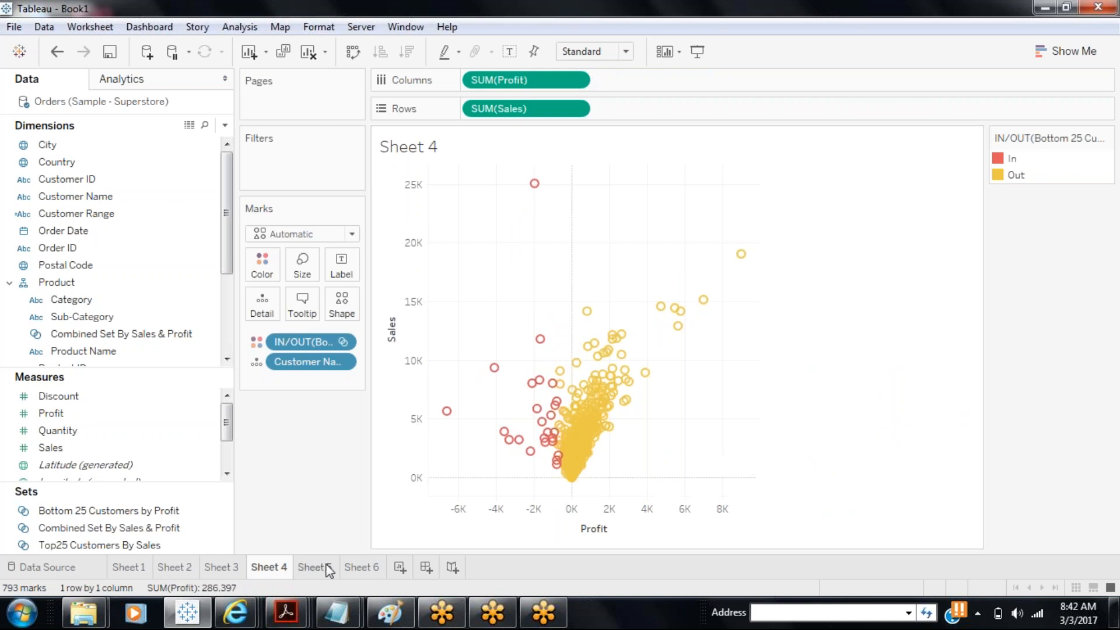
pyautogui.click(325, 569)
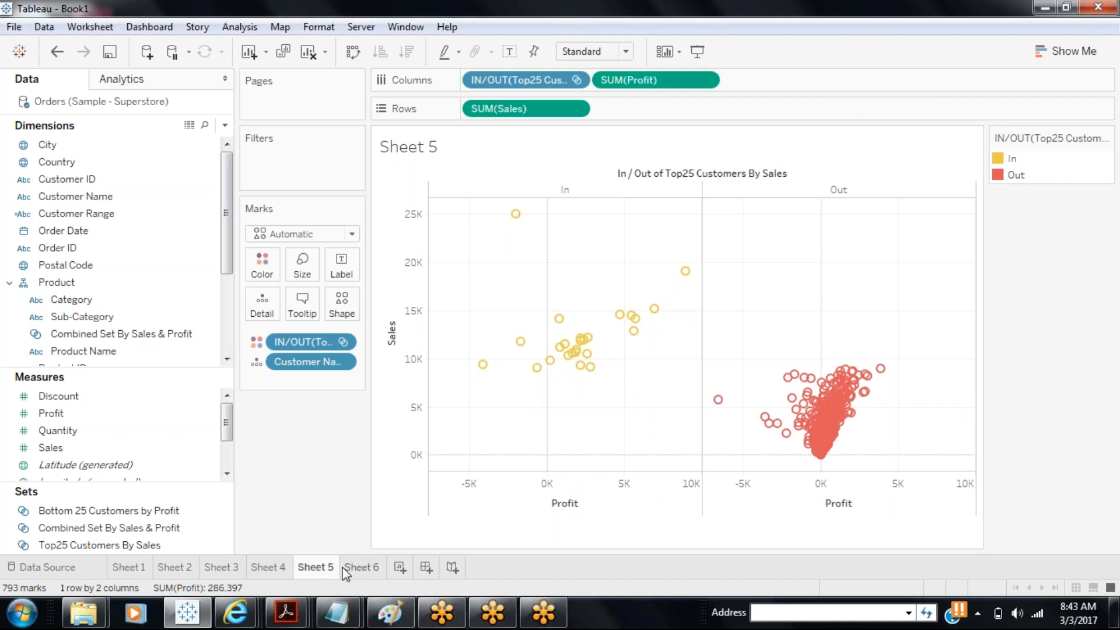
pyautogui.click(351, 573)
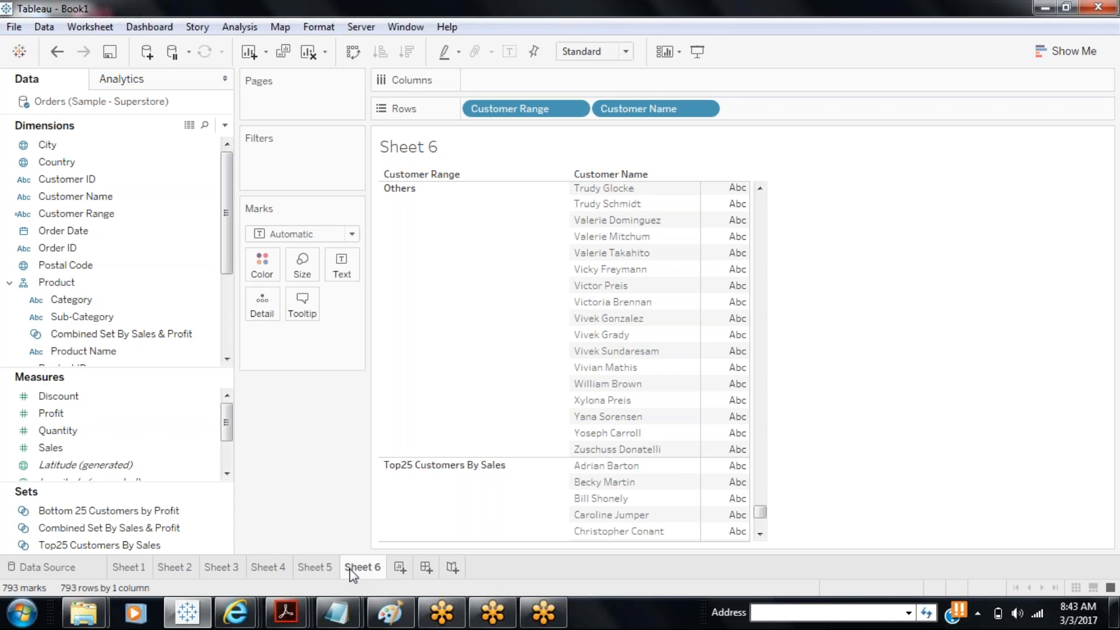
# - Save the workbook as Sample9_1 in the 8AM folder under Tableau
pyautogui.click(109, 52)
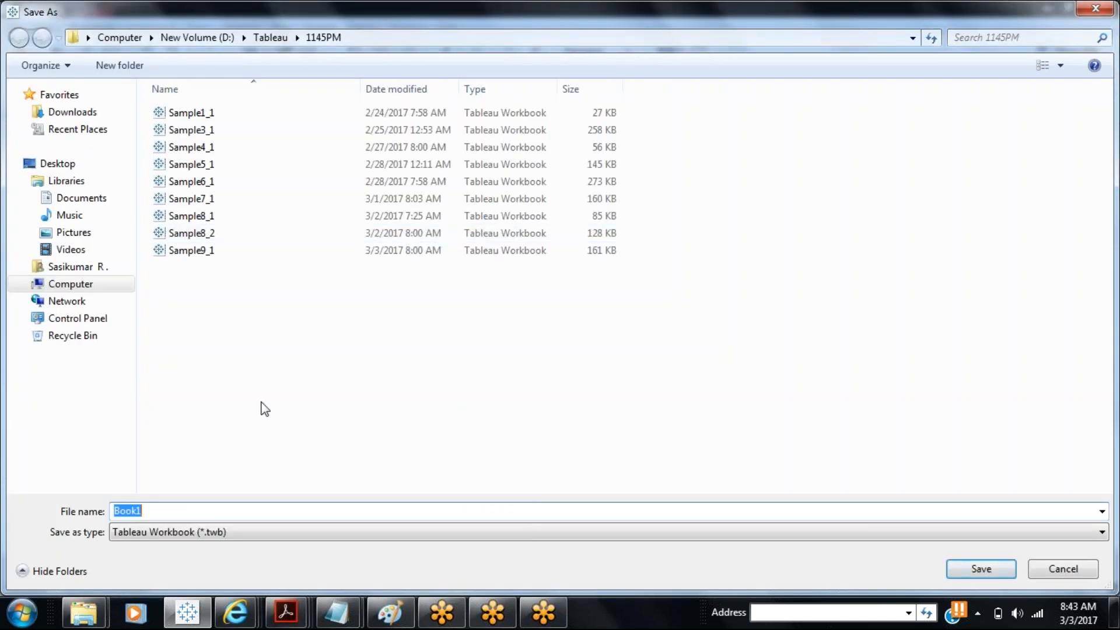
pyautogui.write('Sample')
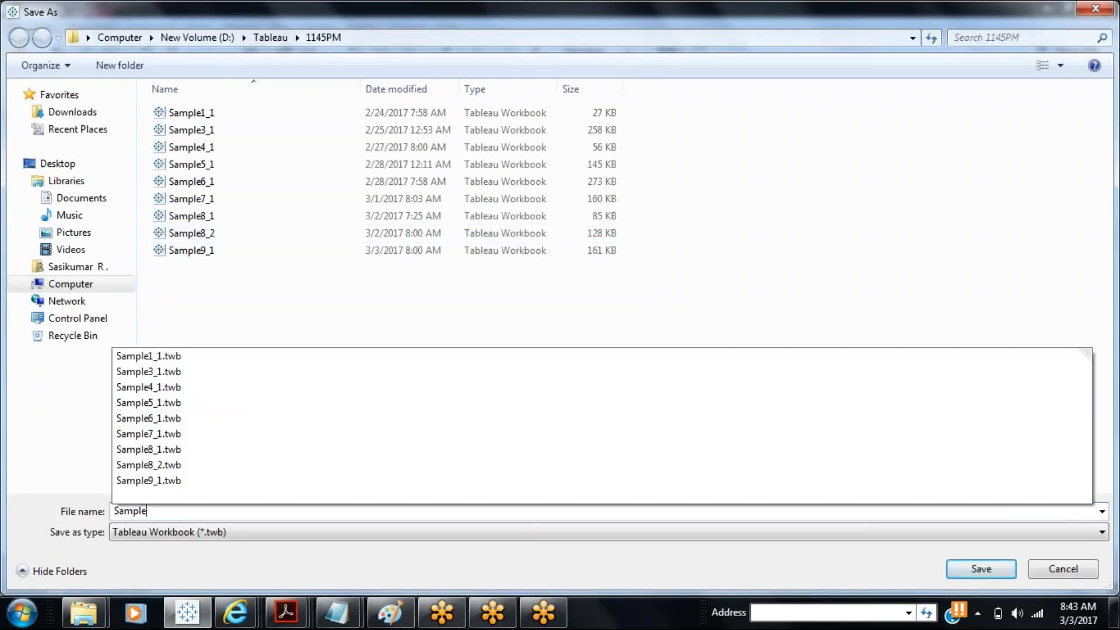
pyautogui.click(272, 37)
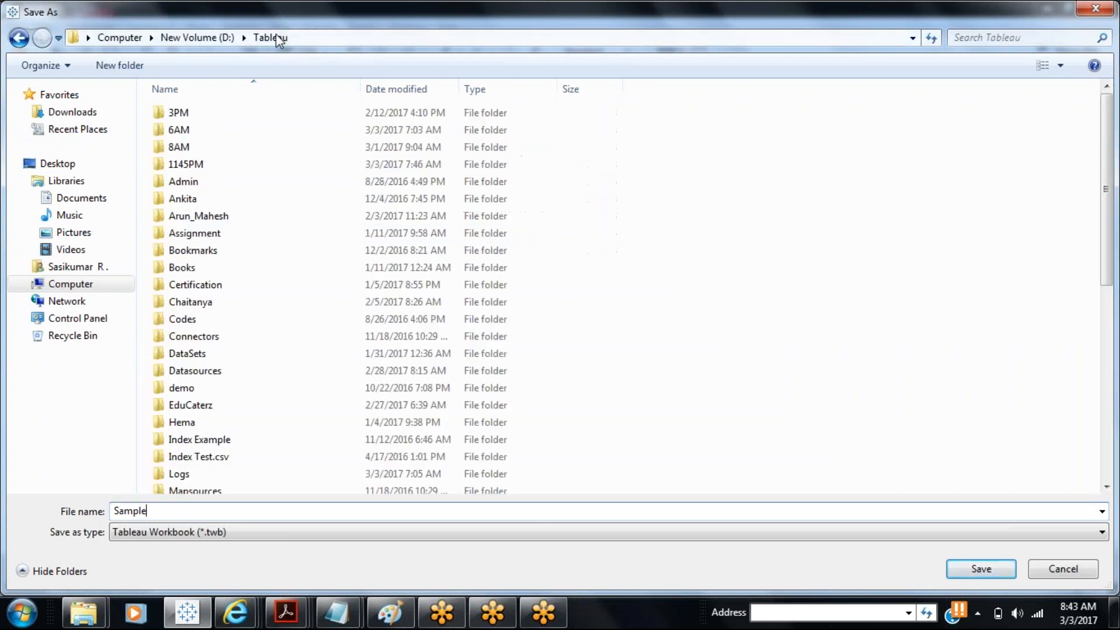
pyautogui.doubleClick(175, 147)
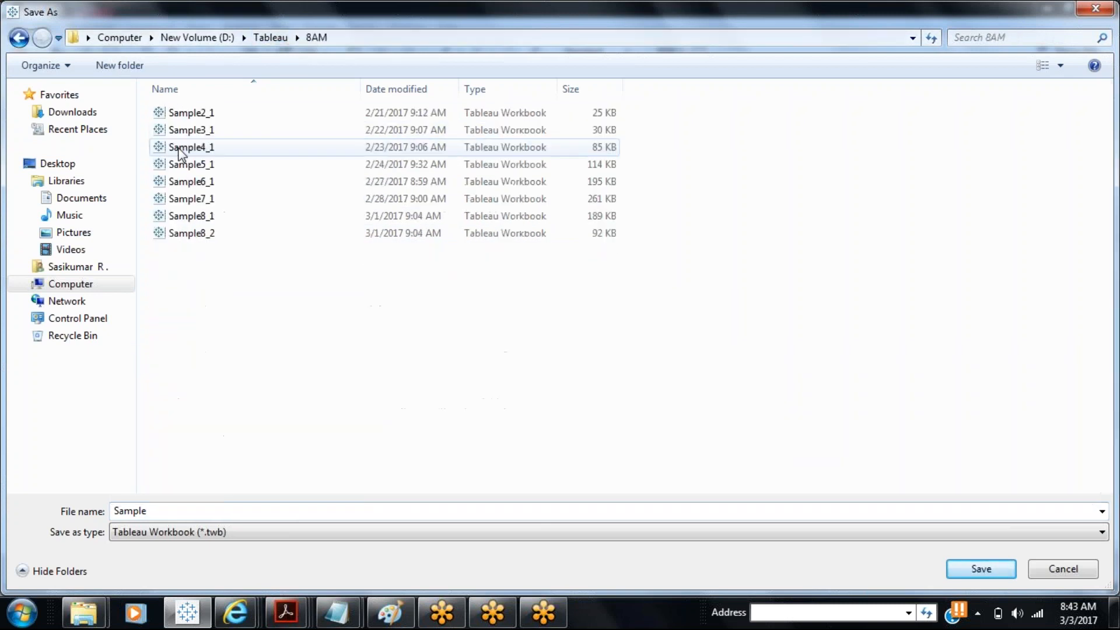
pyautogui.doubleClick(199, 510)
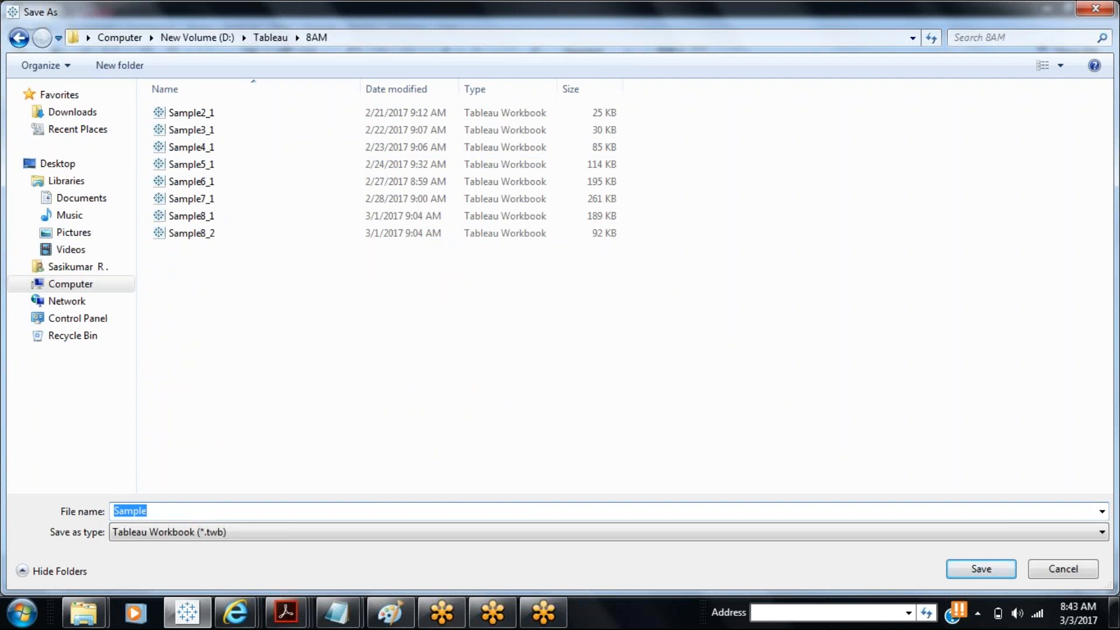
pyautogui.press('End')
pyautogui.write('9_1')
pyautogui.press('Return')
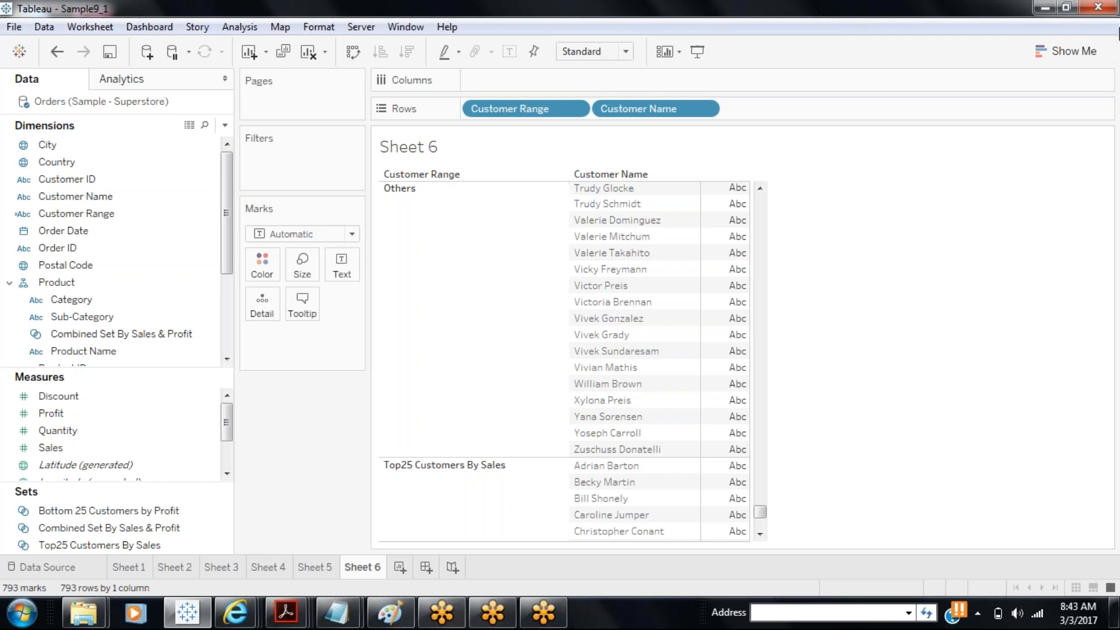
# - Restart Tableau and connect to the Excel workbook Sample - Superstore in the EduCaterz folder
pyautogui.click(1100, 8)
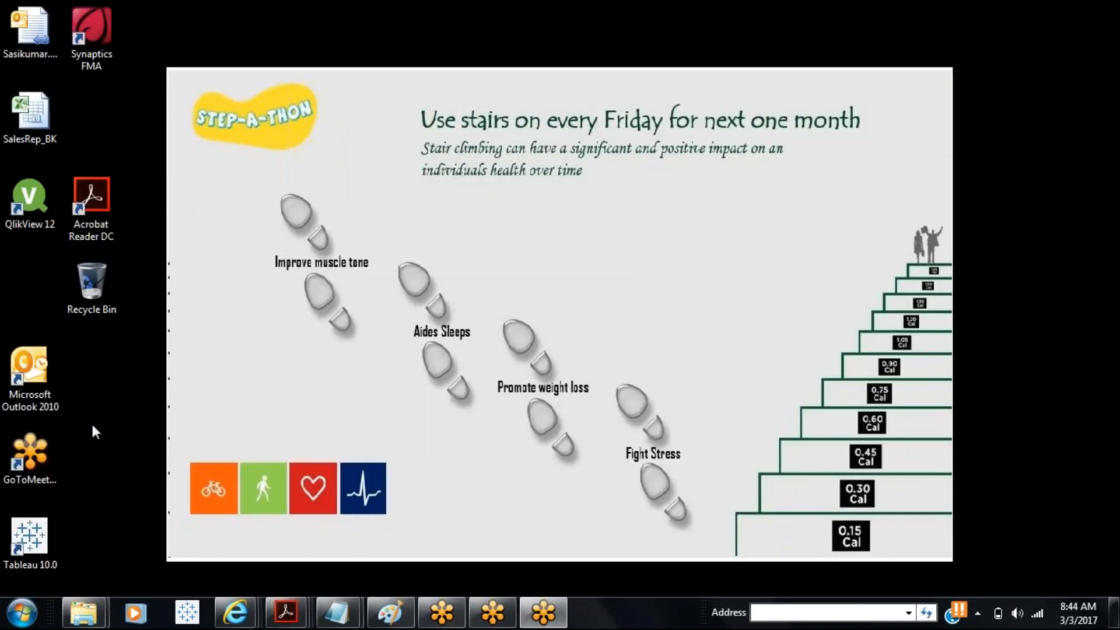
pyautogui.doubleClick(44, 537)
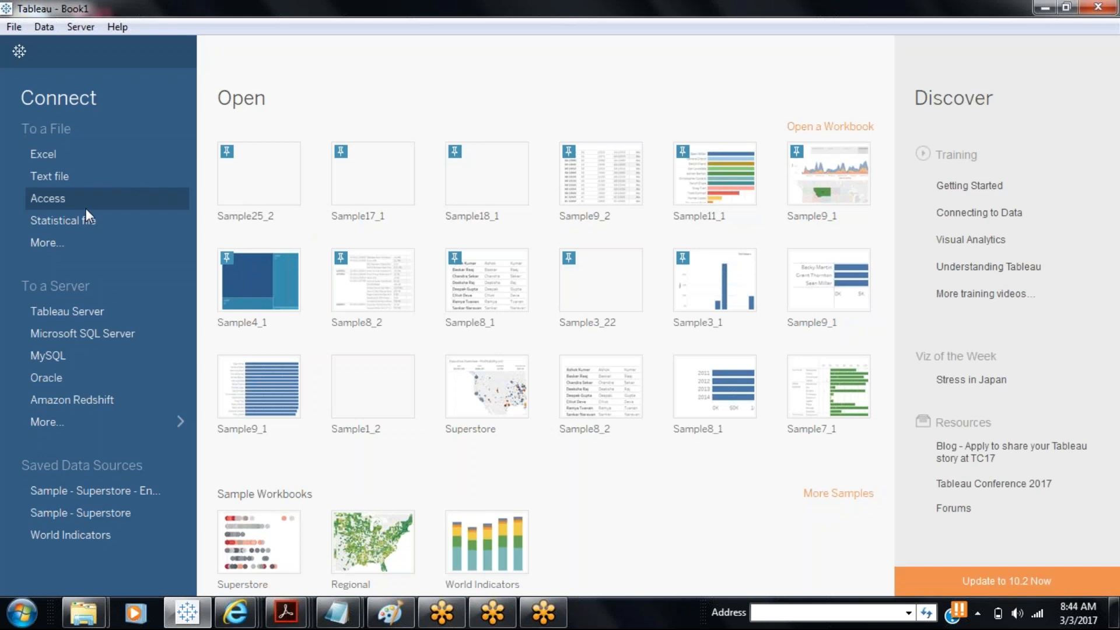
pyautogui.click(61, 156)
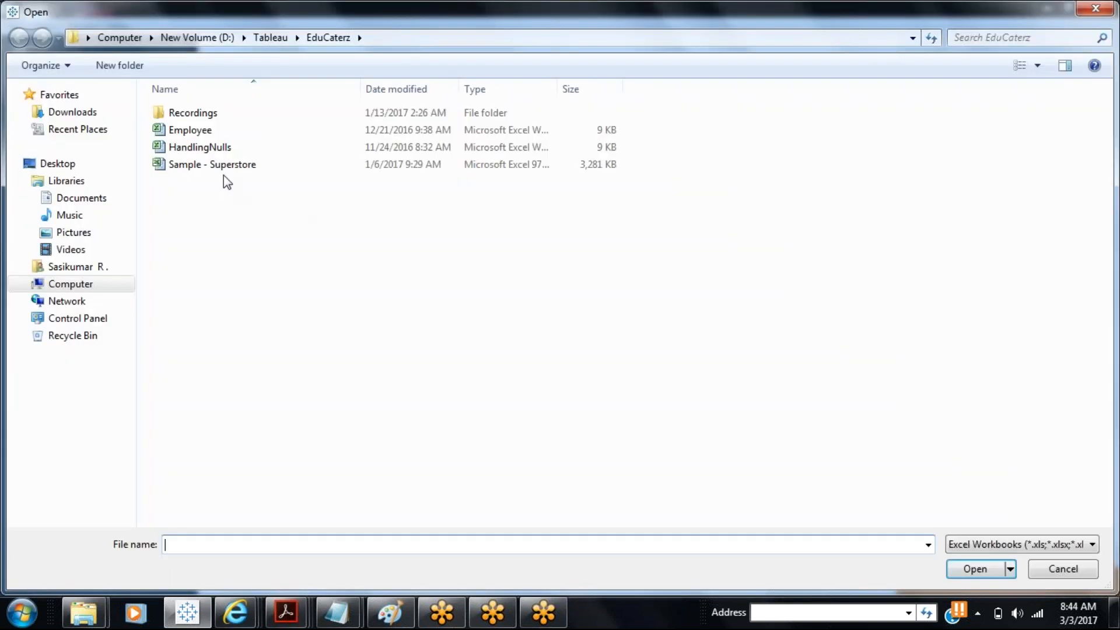
pyautogui.click(216, 169)
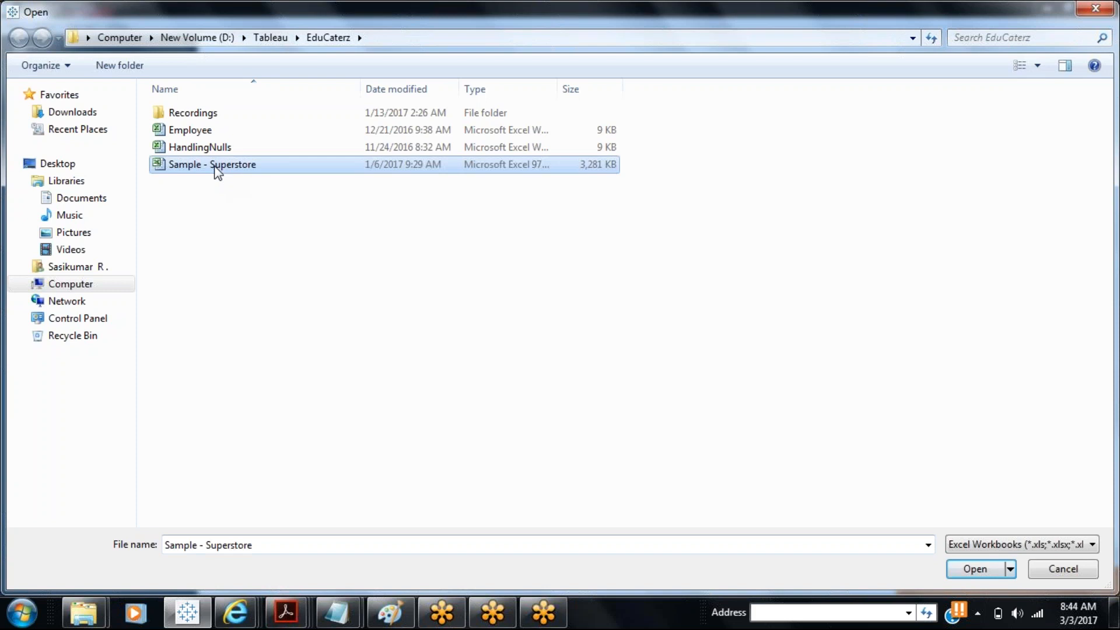
pyautogui.click(962, 571)
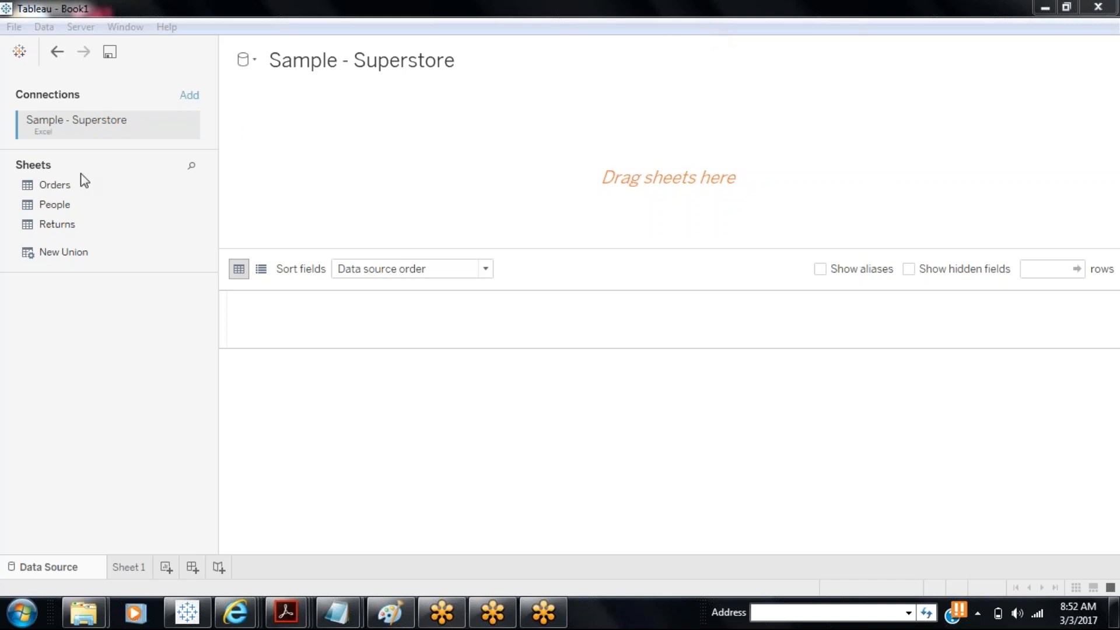
# - Add the Orders sheet to the data source and open Sheet 1
pyautogui.moveTo(75, 182); pyautogui.dragTo(408, 169)
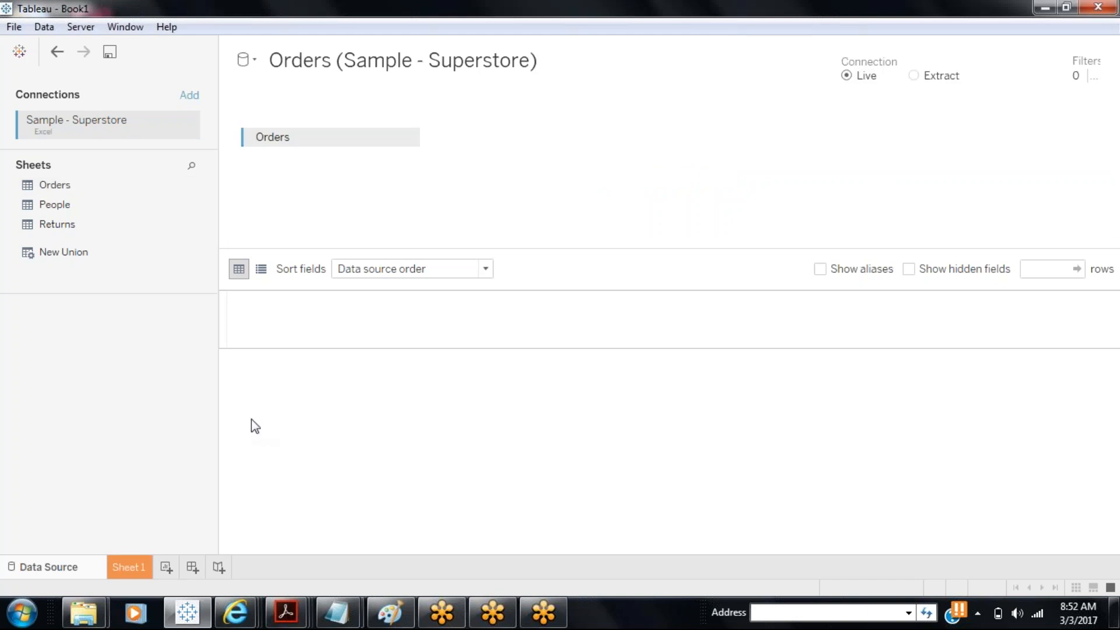
pyautogui.click(140, 568)
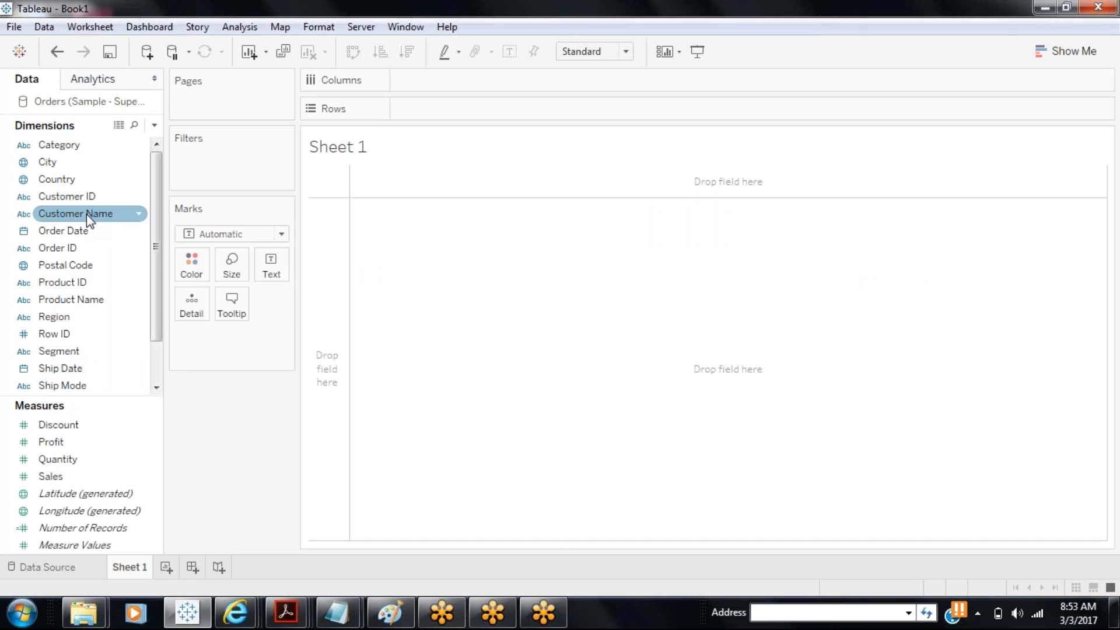
pyautogui.click(810, 32)
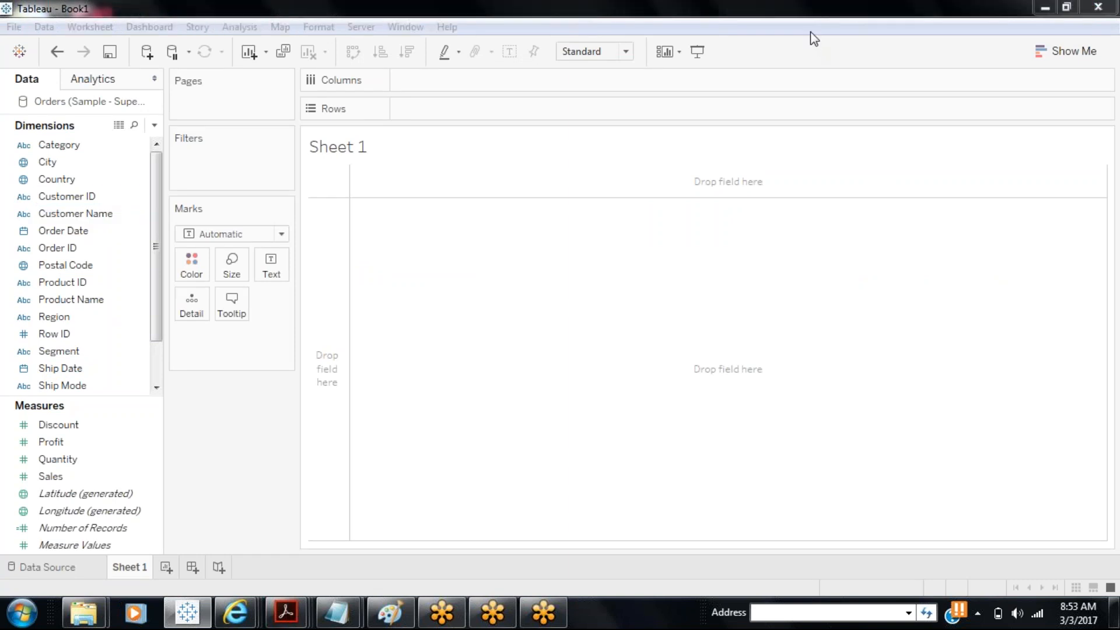
pyautogui.rightClick(138, 217)
pyautogui.moveTo(201, 332)
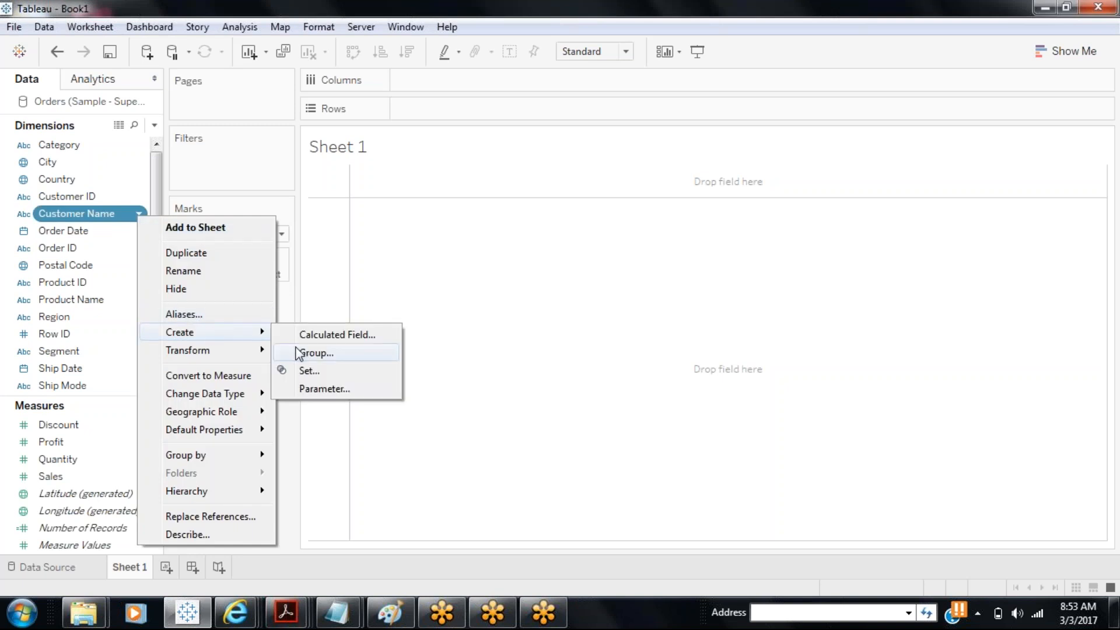
pyautogui.click(318, 280)
# - List Customer Name on Rows and group the first 22 customers shown in the table
pyautogui.moveTo(129, 217); pyautogui.dragTo(496, 107)
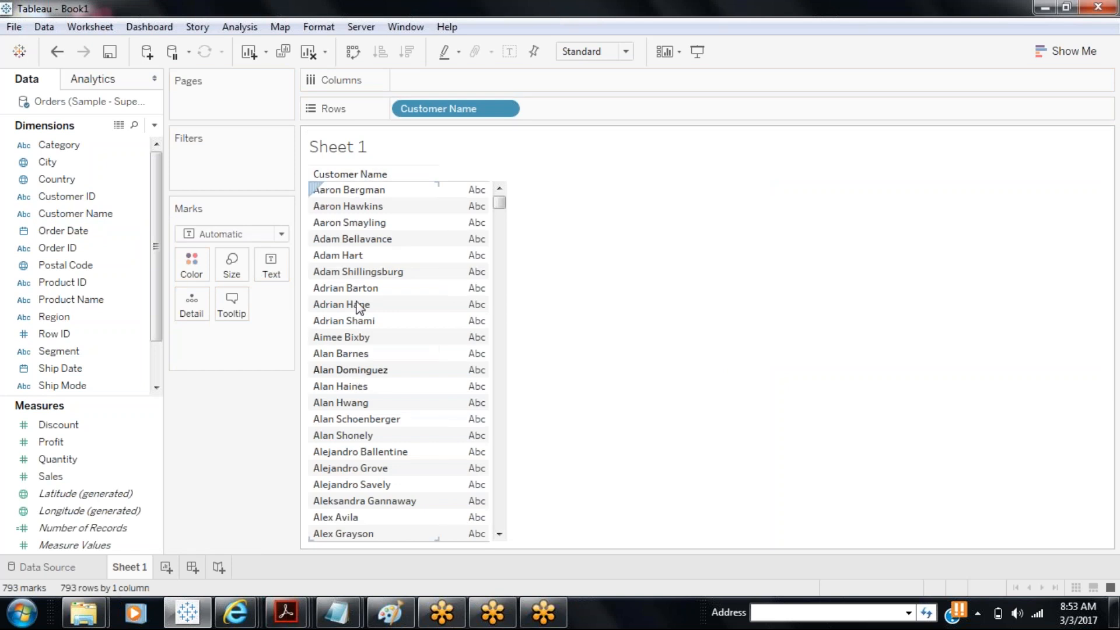
pyautogui.click(349, 191)
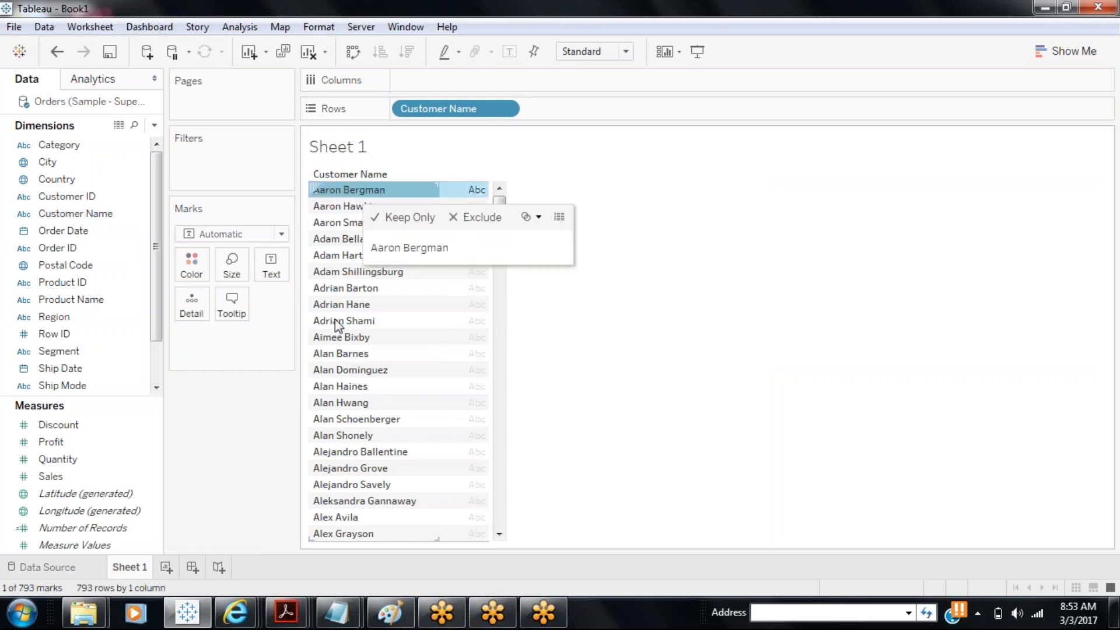
pyautogui.keyDown('ctrl'); pyautogui.click(333, 534); pyautogui.keyUp('ctrl')
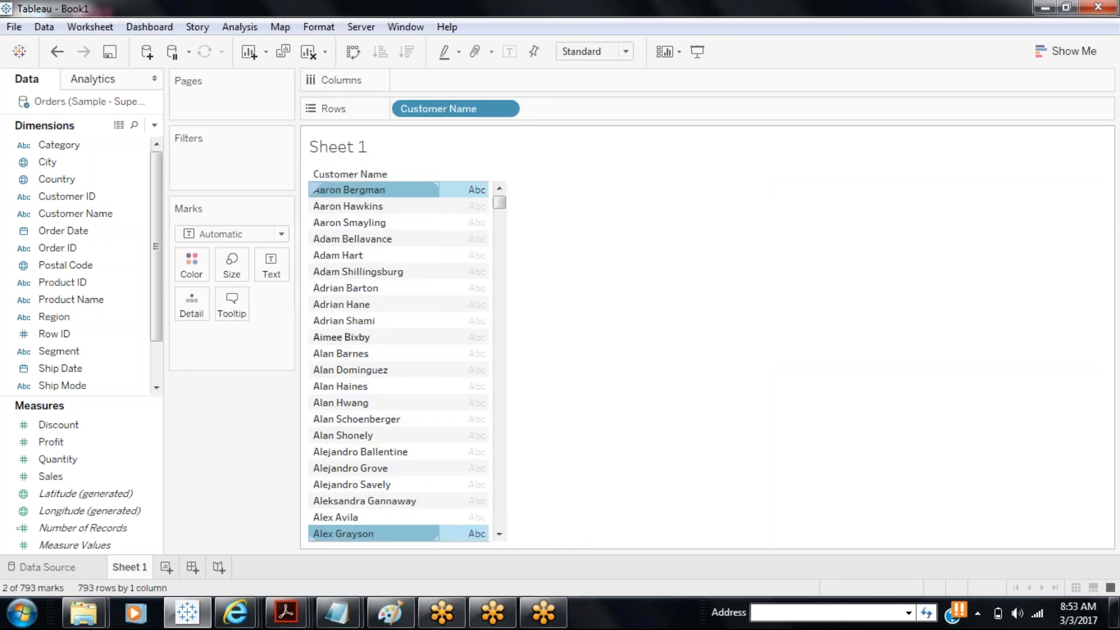
pyautogui.click(322, 190)
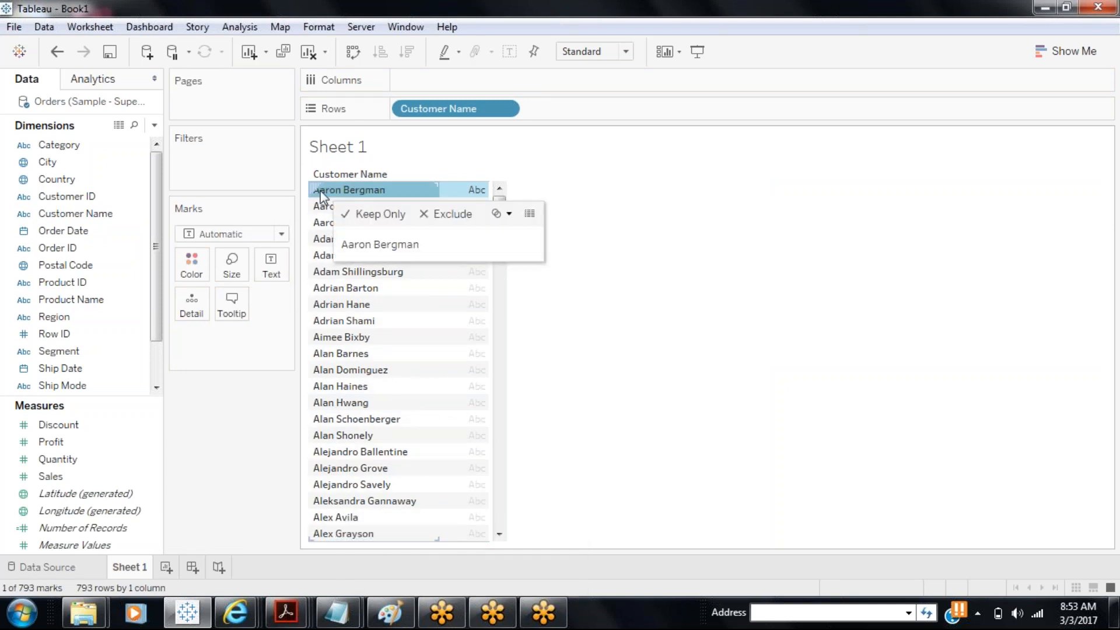
pyautogui.keyDown('shift'); pyautogui.click(352, 534); pyautogui.keyUp('shift')
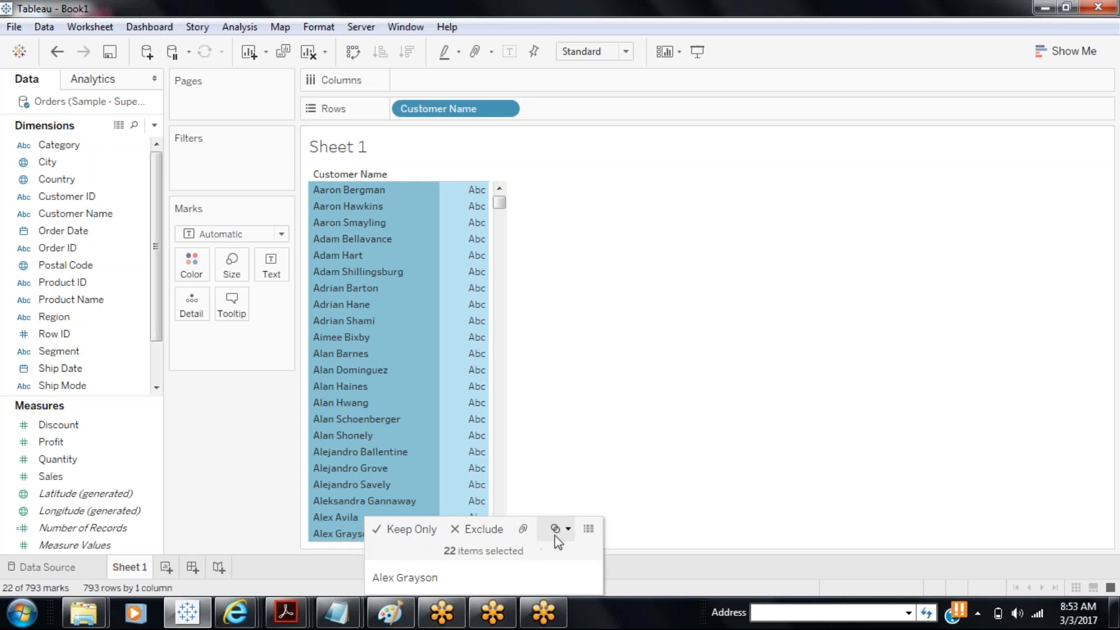
pyautogui.click(524, 532)
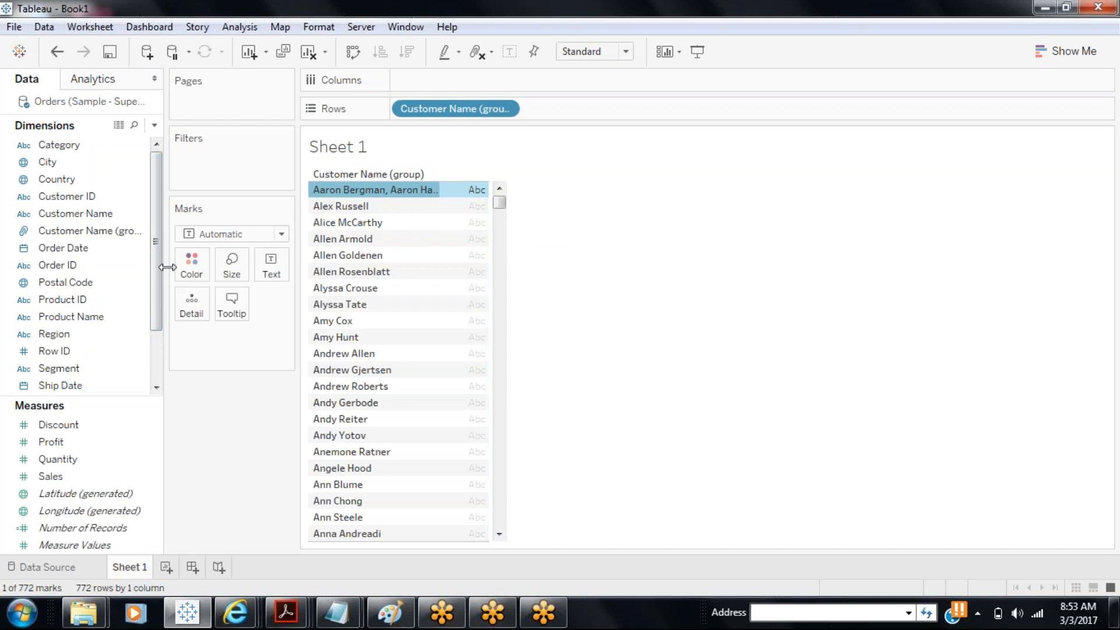
# - Widen the field list and set the new group's alias to "Customer Name starts with A"
pyautogui.moveTo(167, 267); pyautogui.dragTo(210, 274)
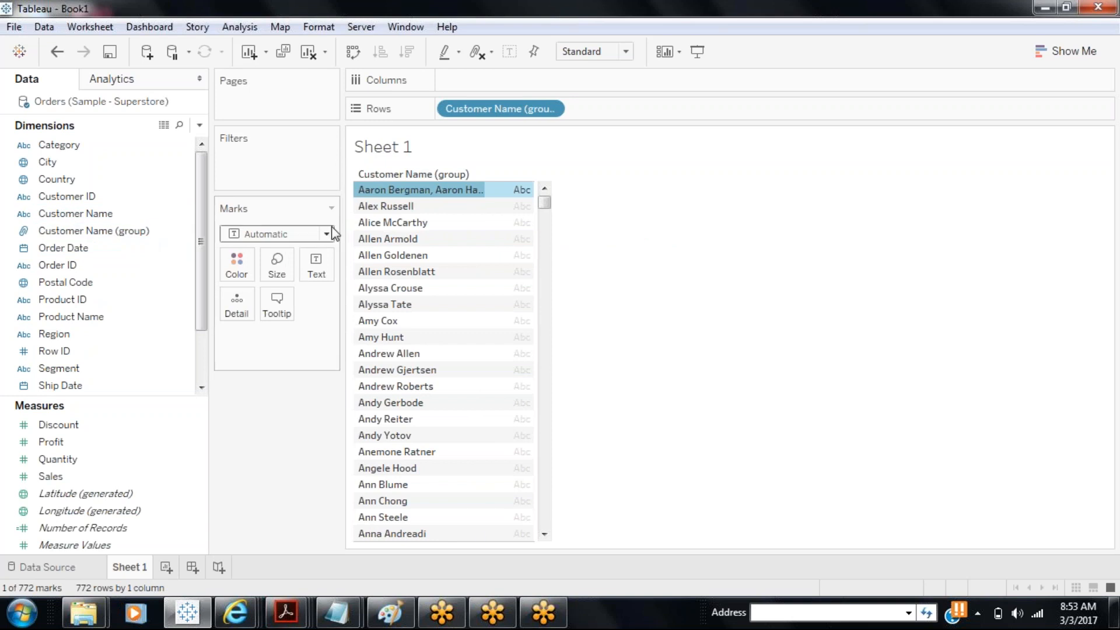
pyautogui.rightClick(375, 193)
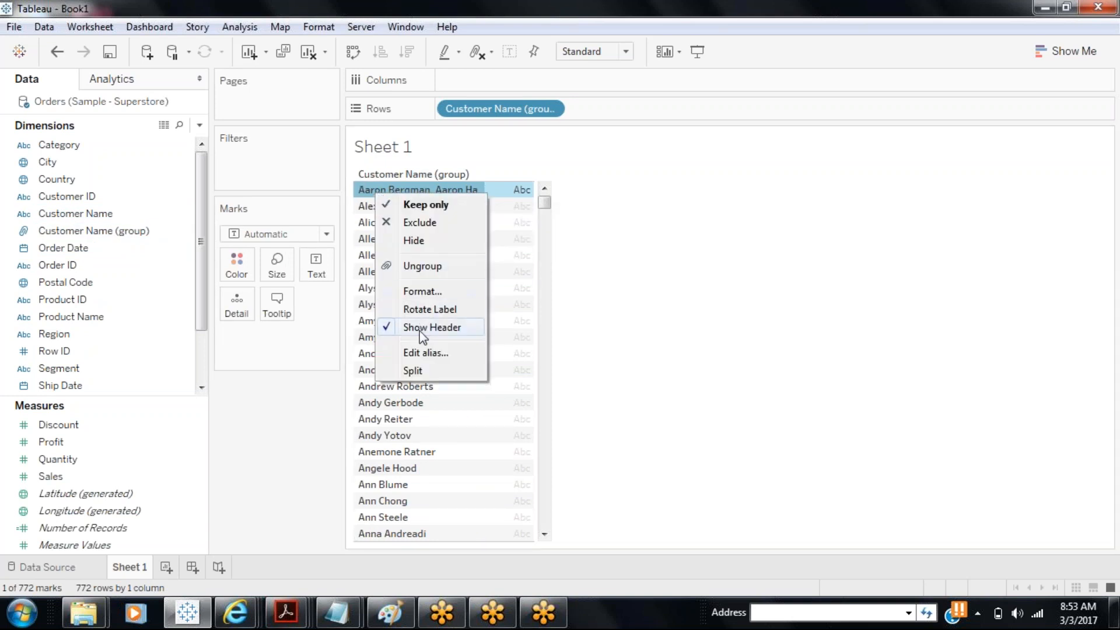
pyautogui.click(415, 354)
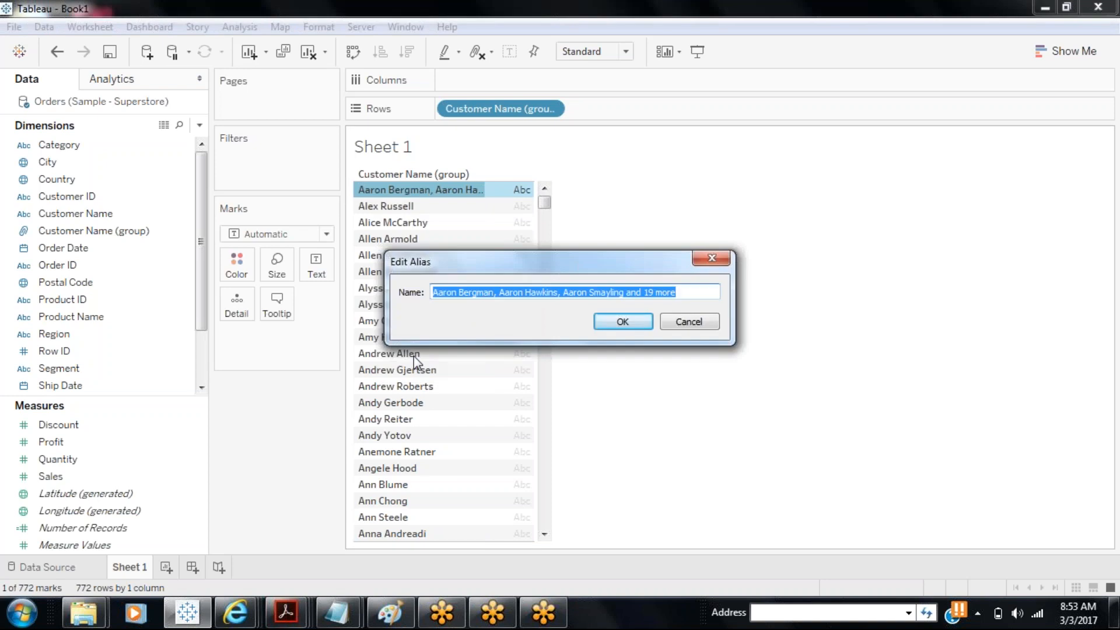
pyautogui.write('Cus')
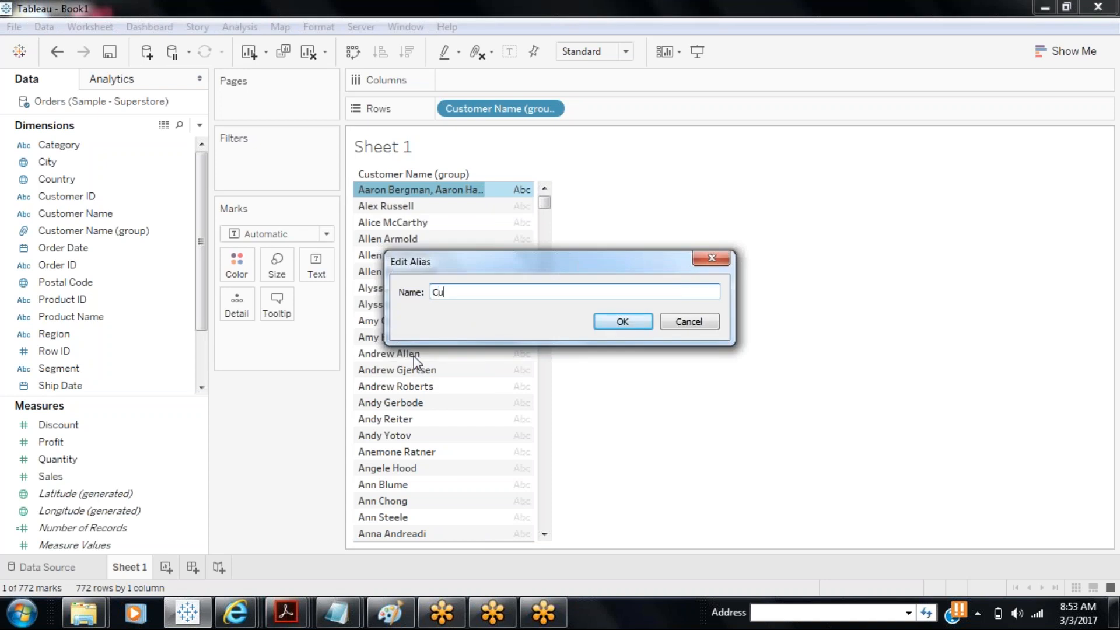
pyautogui.press('BackSpace')
pyautogui.press('BackSpace')
pyautogui.press('BackSpace')
pyautogui.write('A named Customer')
pyautogui.hotkey('ctrl', 'a')
pyautogui.press('BackSpace')
pyautogui.write('Custi')
pyautogui.press('BackSpace')
pyautogui.write('omer Name starts with A')
pyautogui.click(619, 321)
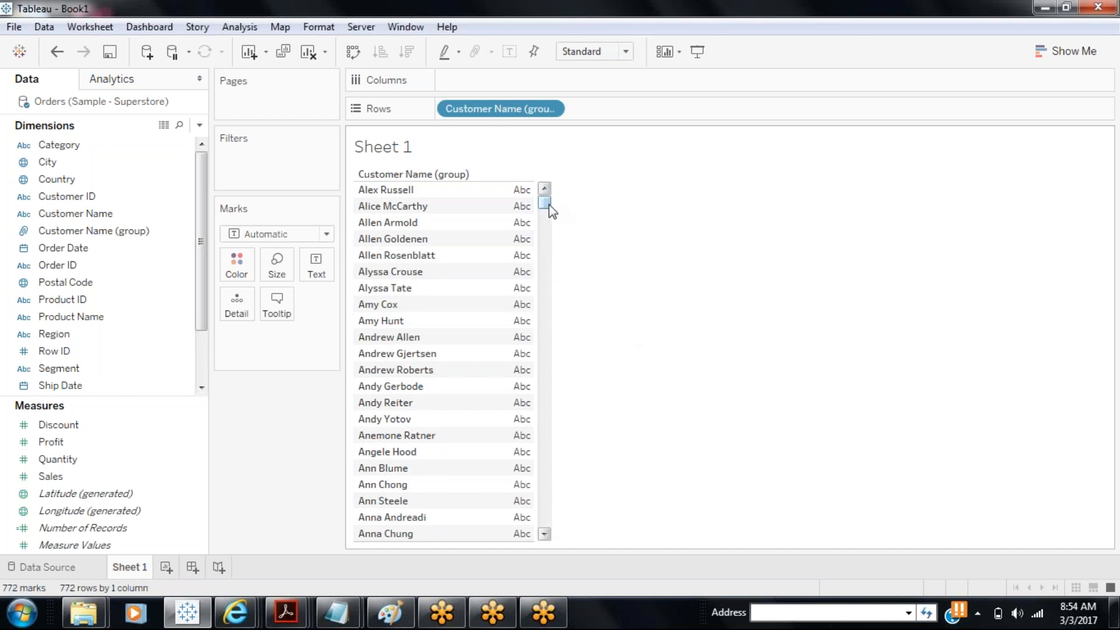
# - Rebuild Rows with Customer Name (group) followed by Customer Name, and widen the group column so the group's alias fits on one line
pyautogui.moveTo(548, 212); pyautogui.dragTo(547, 262)
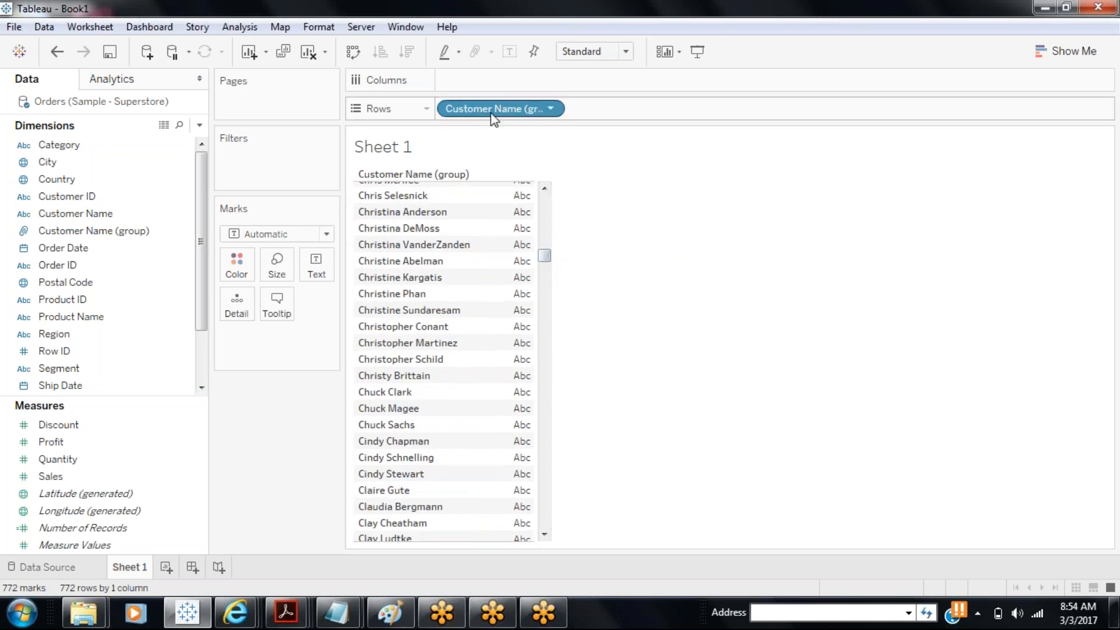
pyautogui.moveTo(495, 115); pyautogui.dragTo(304, 413)
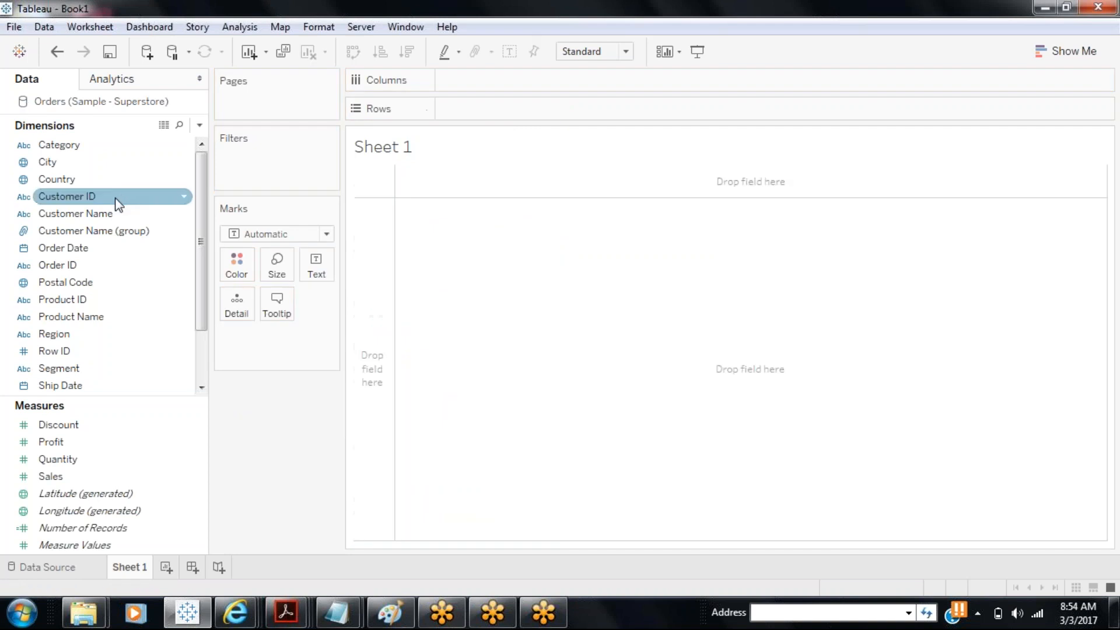
pyautogui.moveTo(110, 232); pyautogui.dragTo(508, 110)
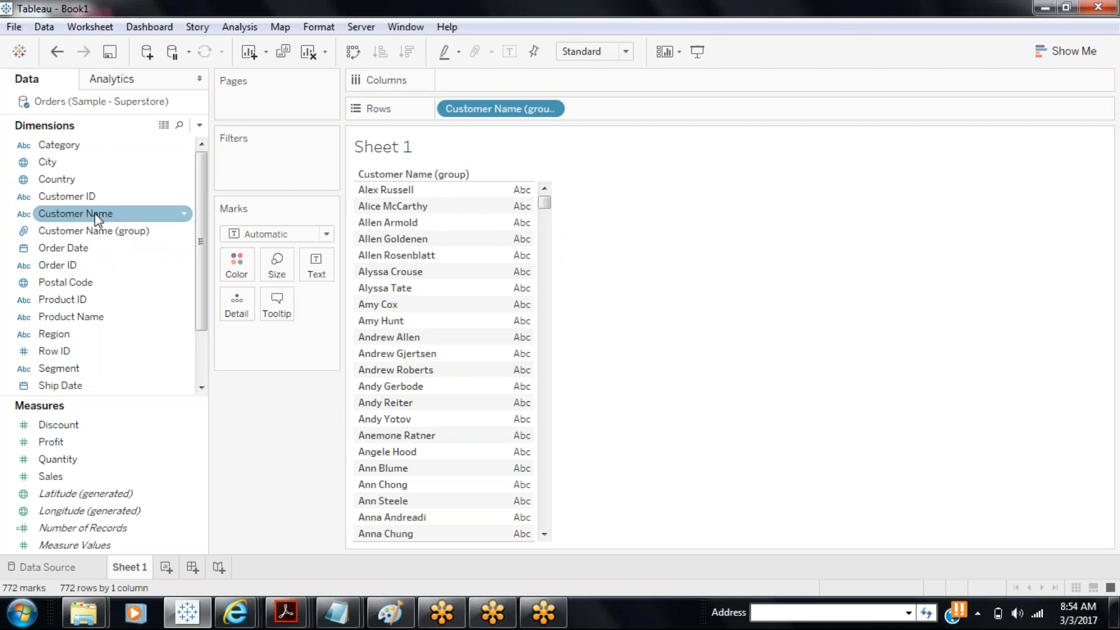
pyautogui.moveTo(94, 213)
pyautogui.mouseDown()
pyautogui.moveTo(664, 133)
pyautogui.moveTo(685, 107)
pyautogui.mouseUp()
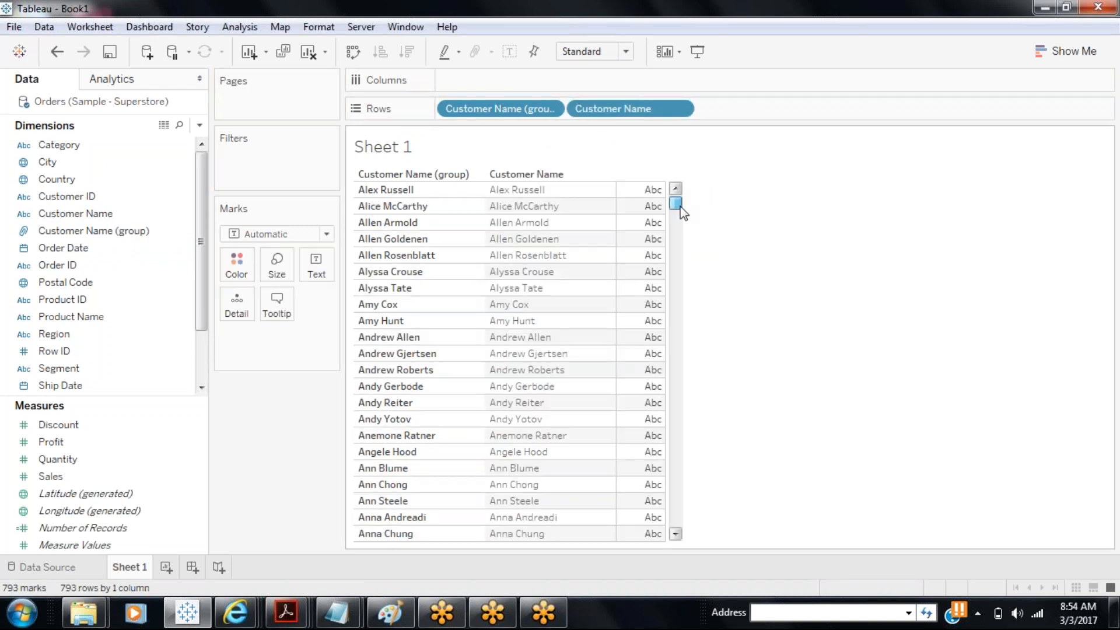
pyautogui.moveTo(680, 209); pyautogui.dragTo(681, 273)
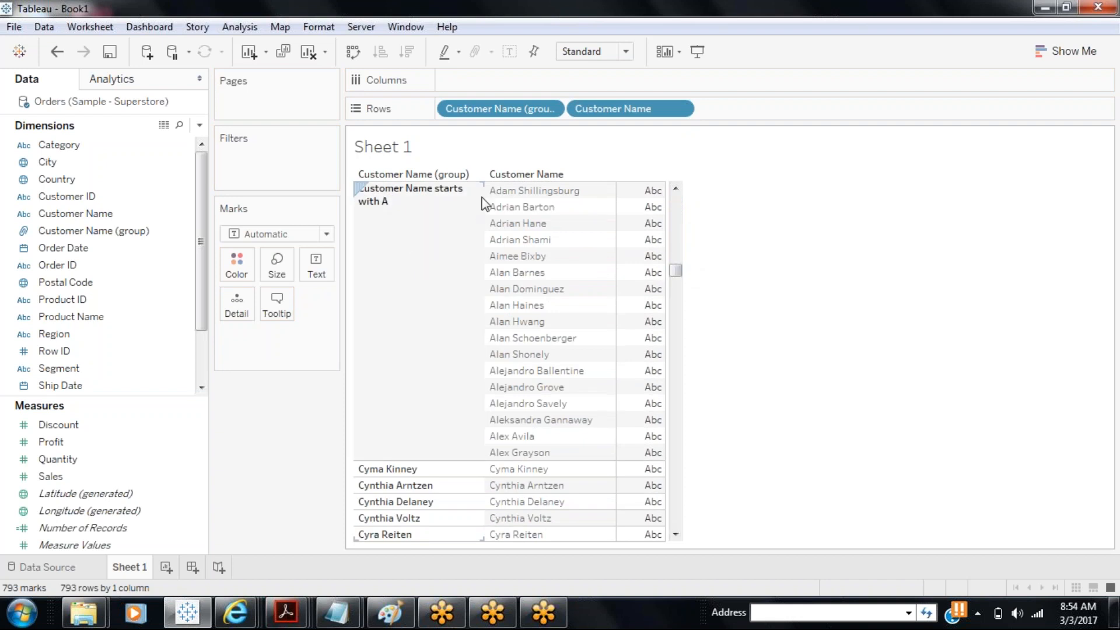
pyautogui.moveTo(482, 201); pyautogui.dragTo(553, 191)
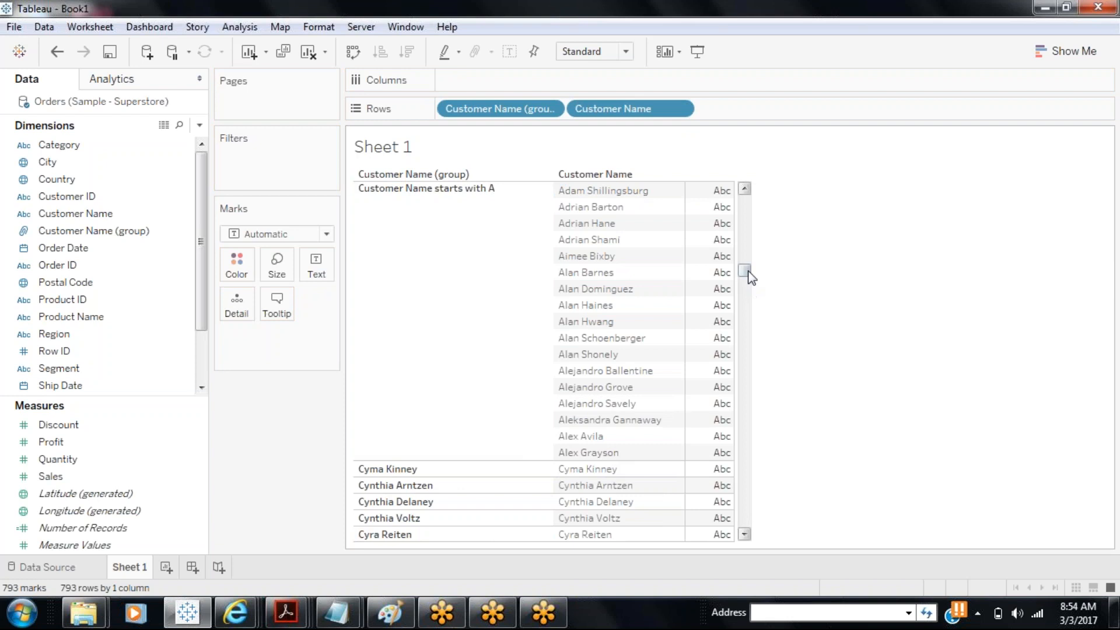
# - Try to combine the first 22 ungrouped members in the Customer Name (group) column into a second group
pyautogui.moveTo(744, 272); pyautogui.dragTo(751, 200)
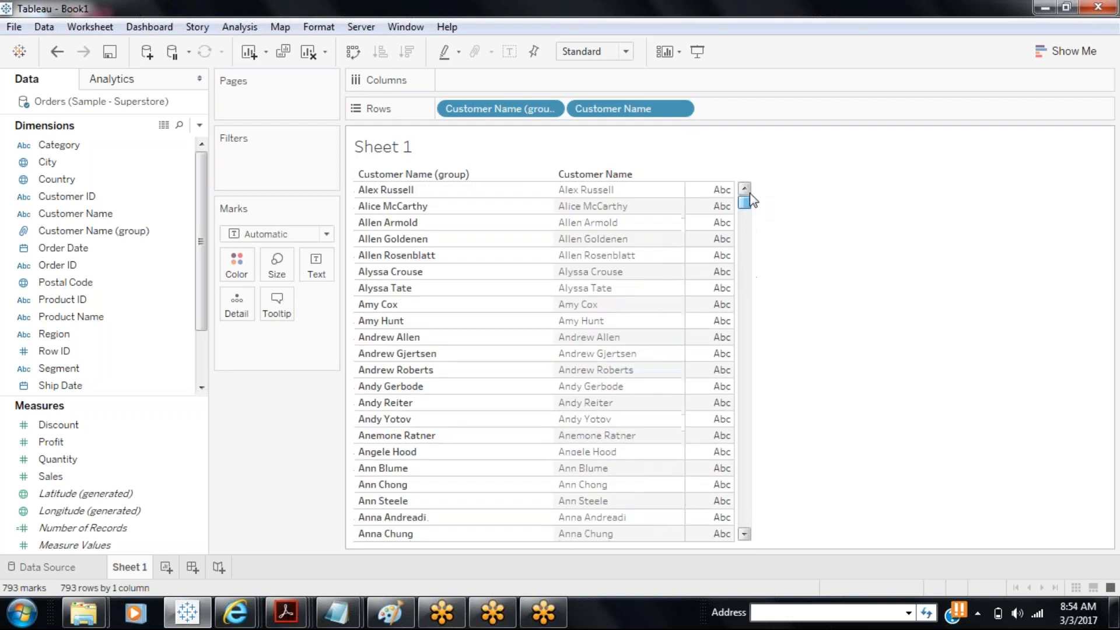
pyautogui.click(466, 195)
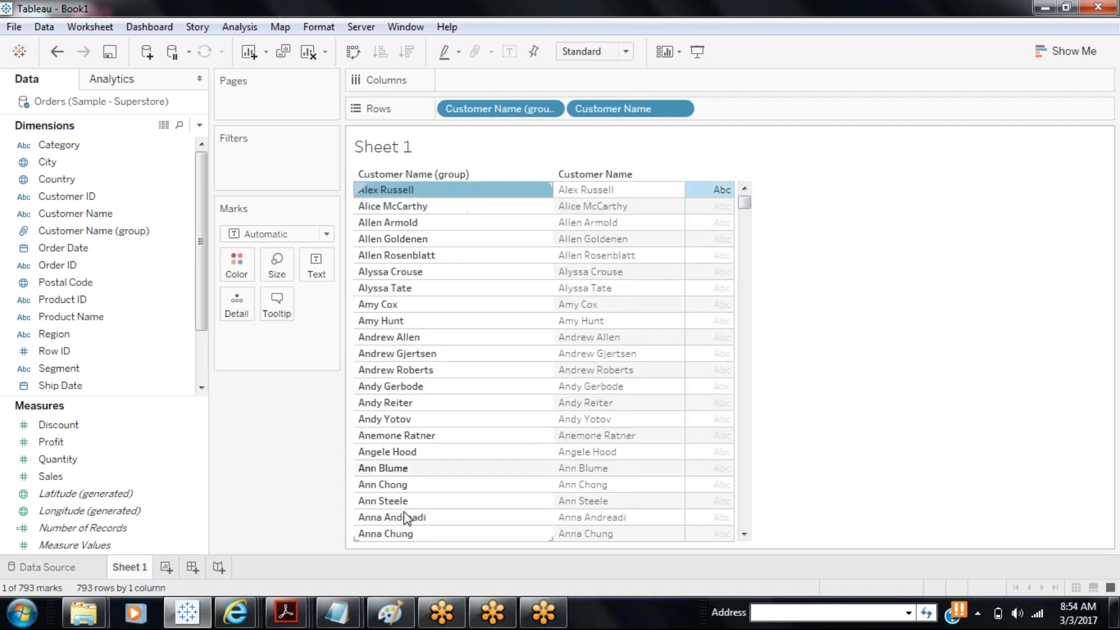
pyautogui.keyDown('shift'); pyautogui.click(399, 536); pyautogui.keyUp('shift')
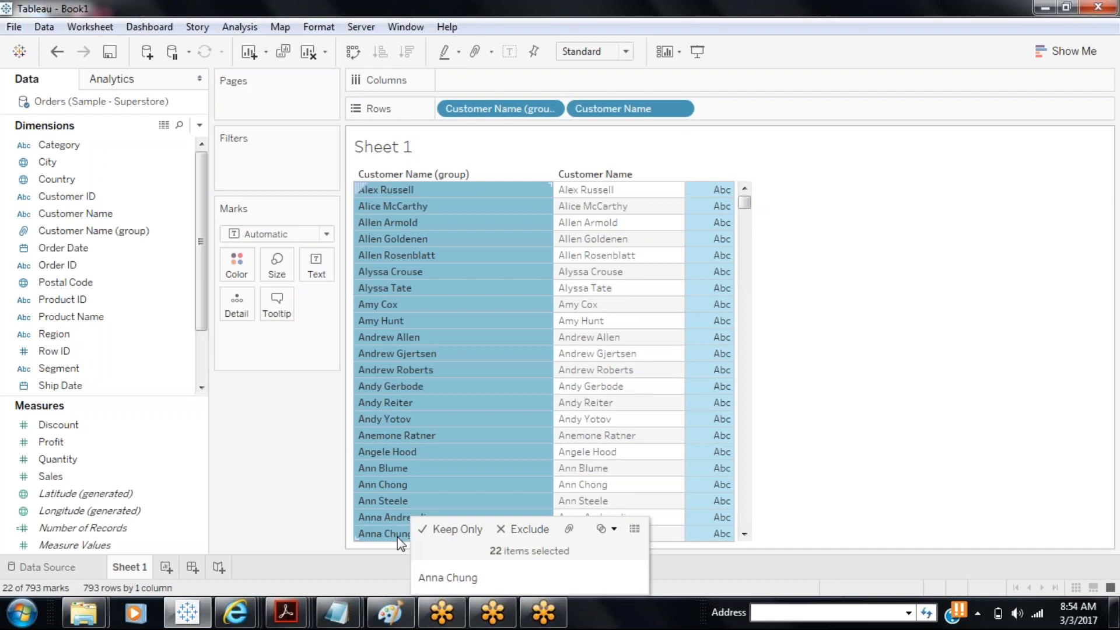
pyautogui.click(574, 531)
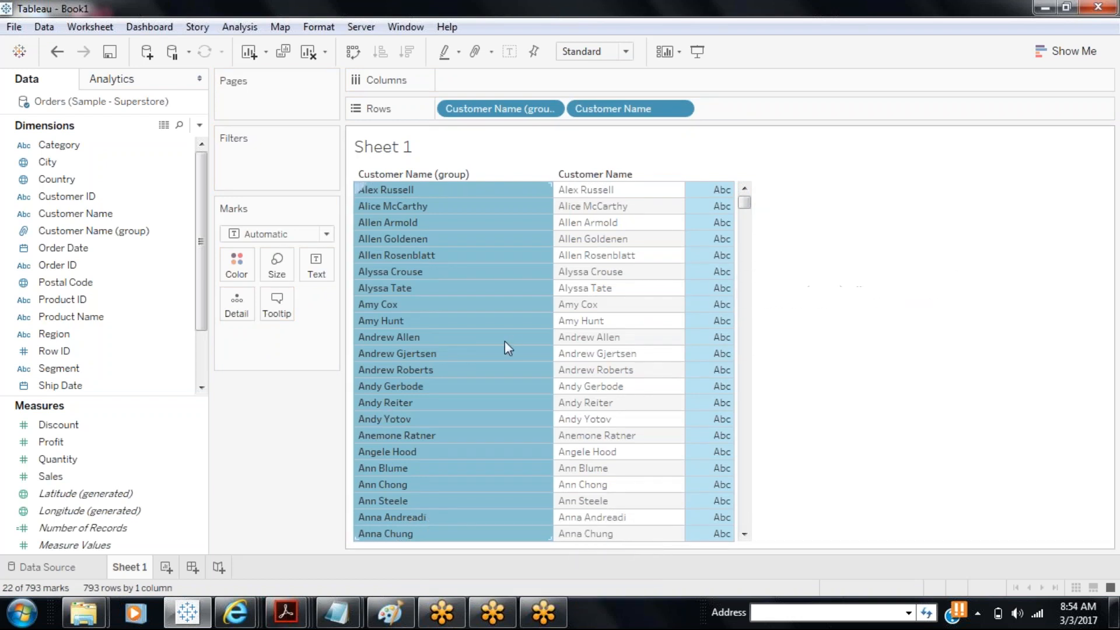
pyautogui.moveTo(491, 349)
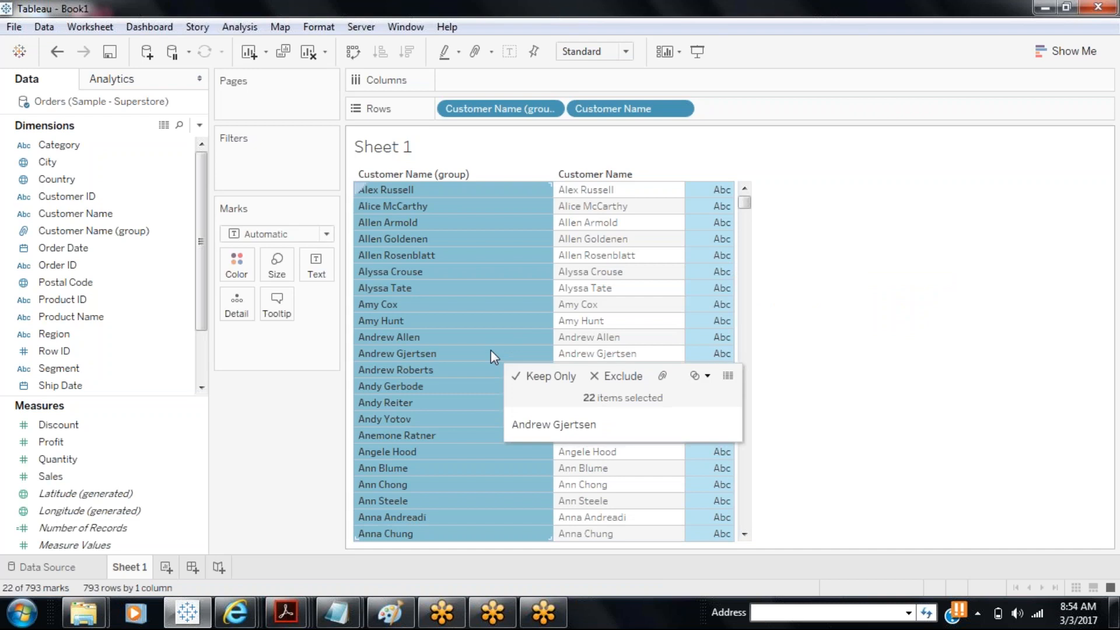
pyautogui.click(664, 376)
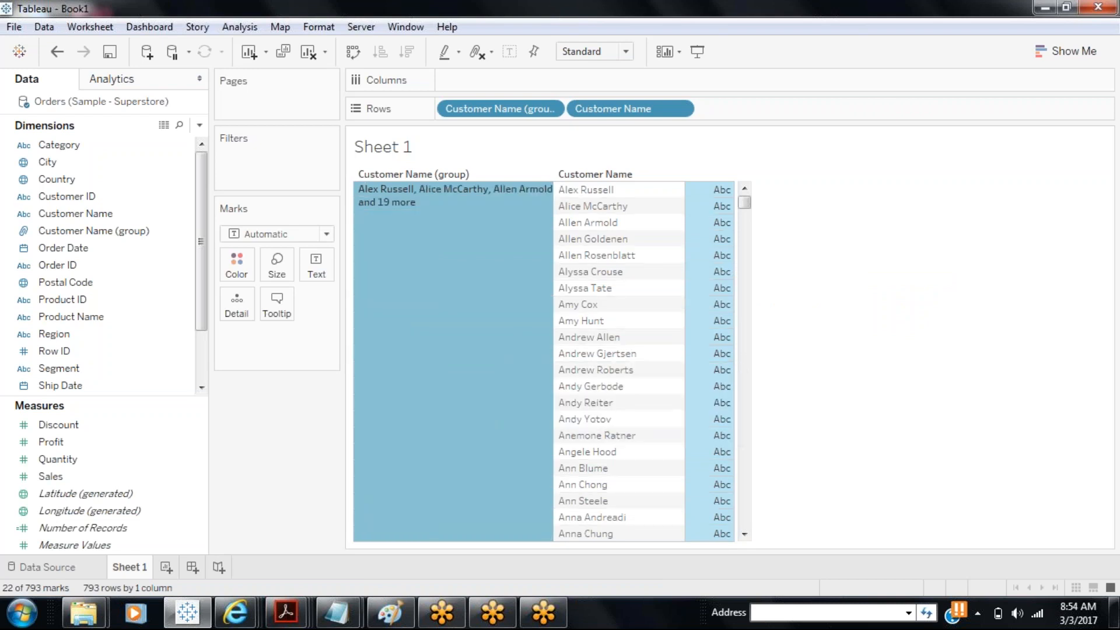
# - Dismiss the second group's alias edit and undo that grouping along with the column widening
pyautogui.rightClick(465, 294)
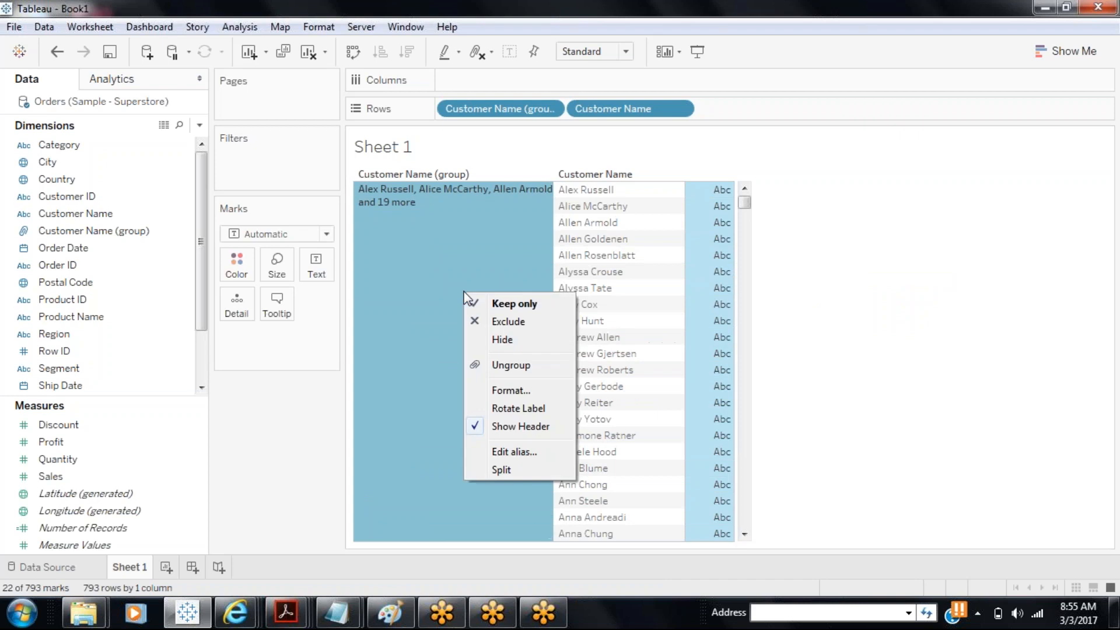
pyautogui.click(497, 452)
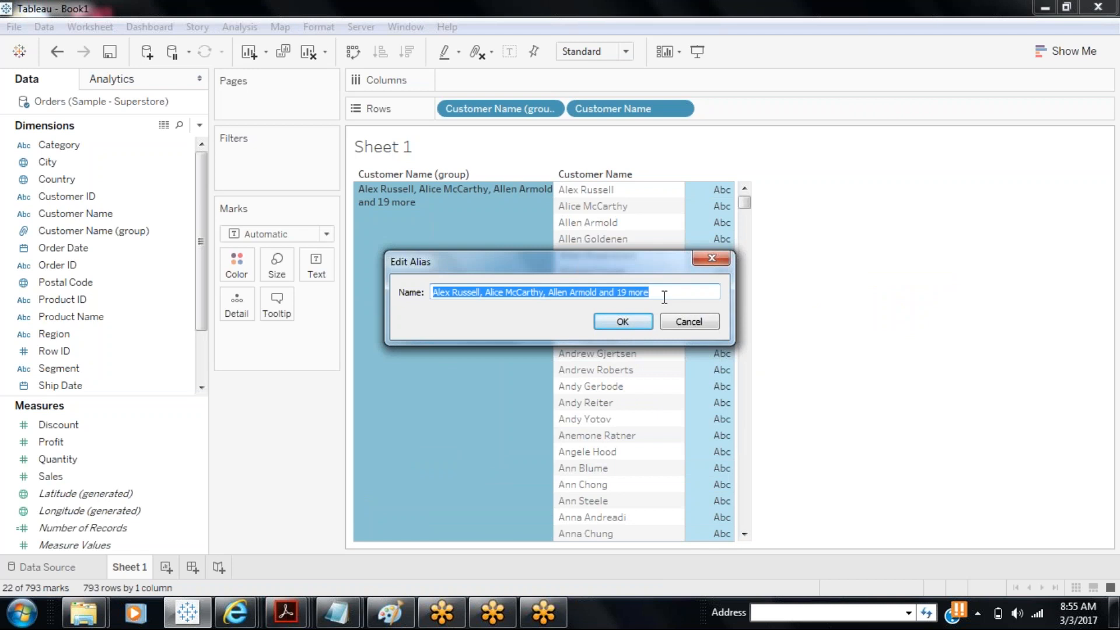
pyautogui.click(689, 322)
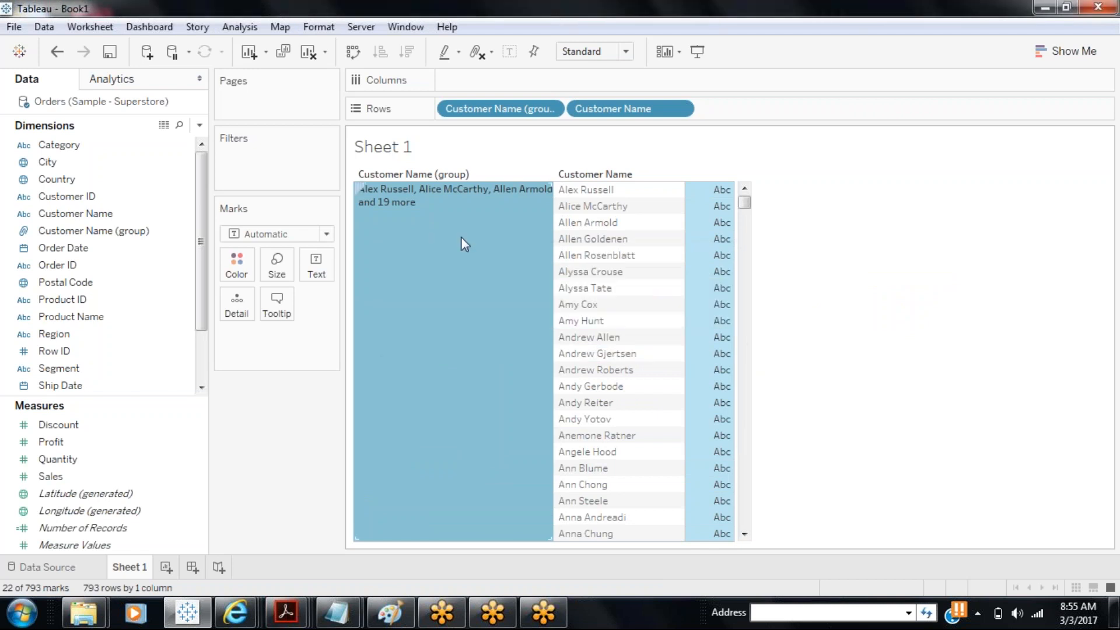
pyautogui.moveTo(461, 237)
pyautogui.hotkey('ctrl', 'z')
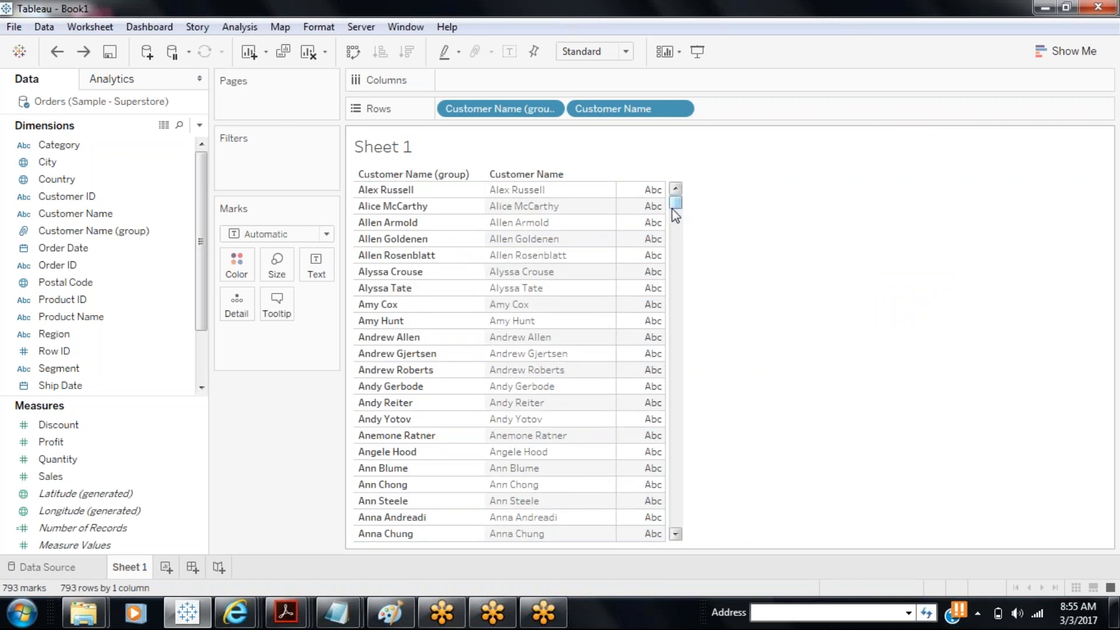
# - Edit Customer Name (group) and add the first 14 ungrouped members to "Customer Name starts with A"
pyautogui.moveTo(676, 203); pyautogui.dragTo(680, 293)
pyautogui.moveTo(676, 294); pyautogui.dragTo(677, 270)
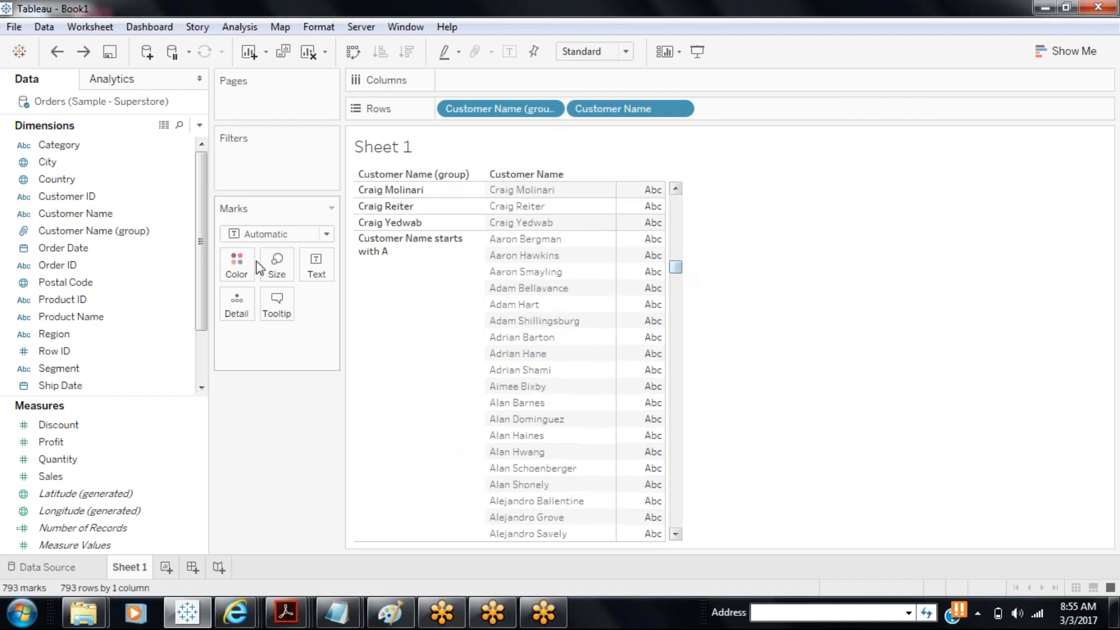
pyautogui.rightClick(88, 231)
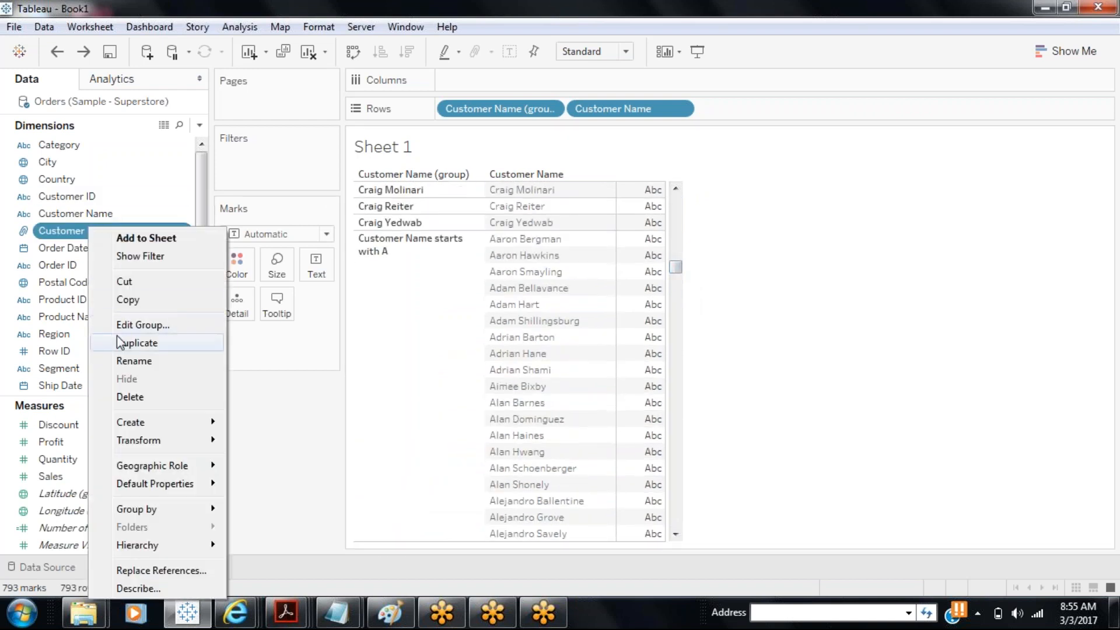
pyautogui.click(130, 325)
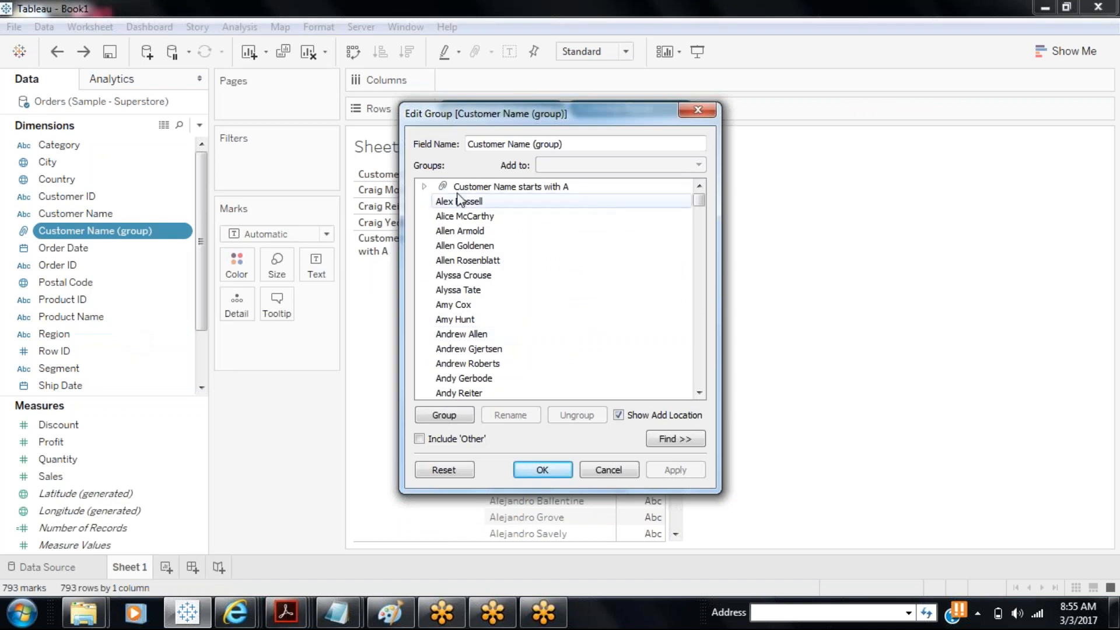
pyautogui.click(424, 186)
pyautogui.click(426, 186)
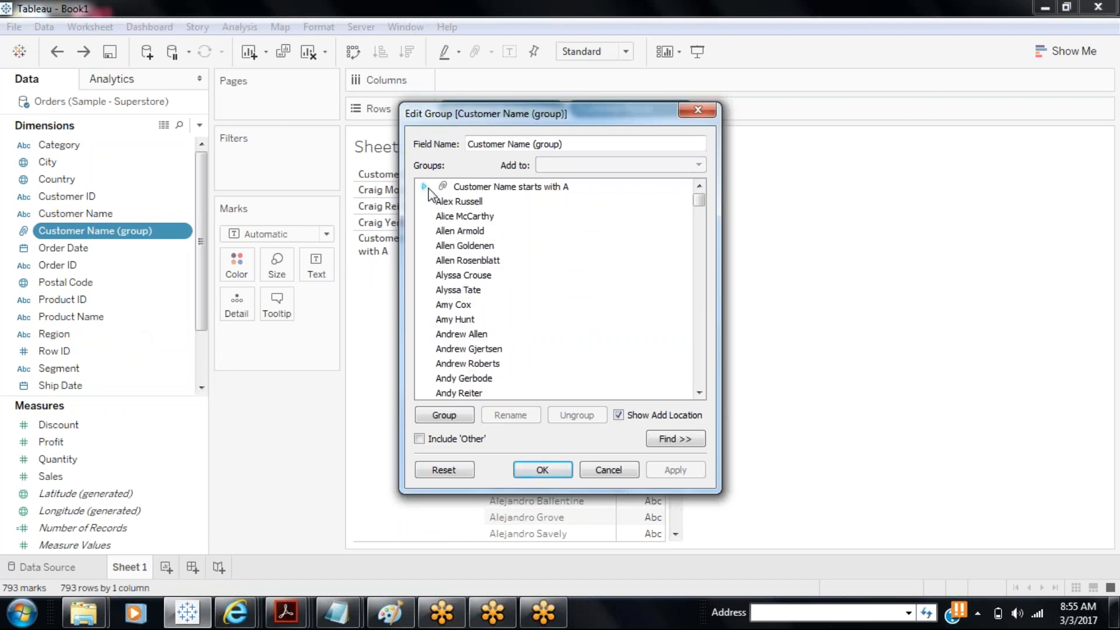
pyautogui.click(460, 202)
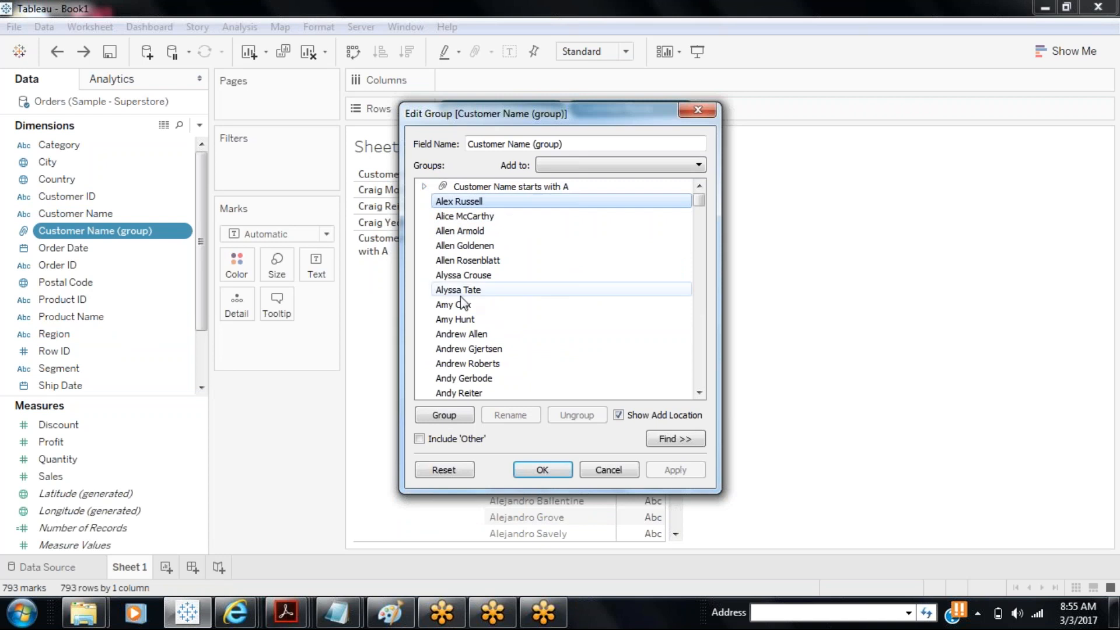
pyautogui.keyDown('shift'); pyautogui.click(451, 392); pyautogui.keyUp('shift')
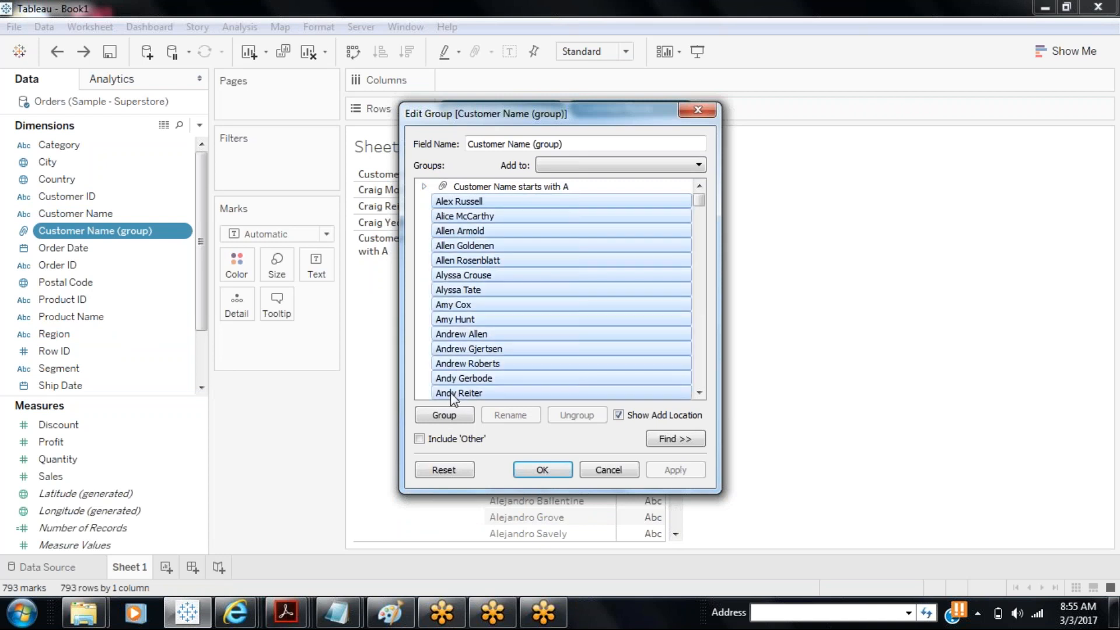
pyautogui.click(581, 169)
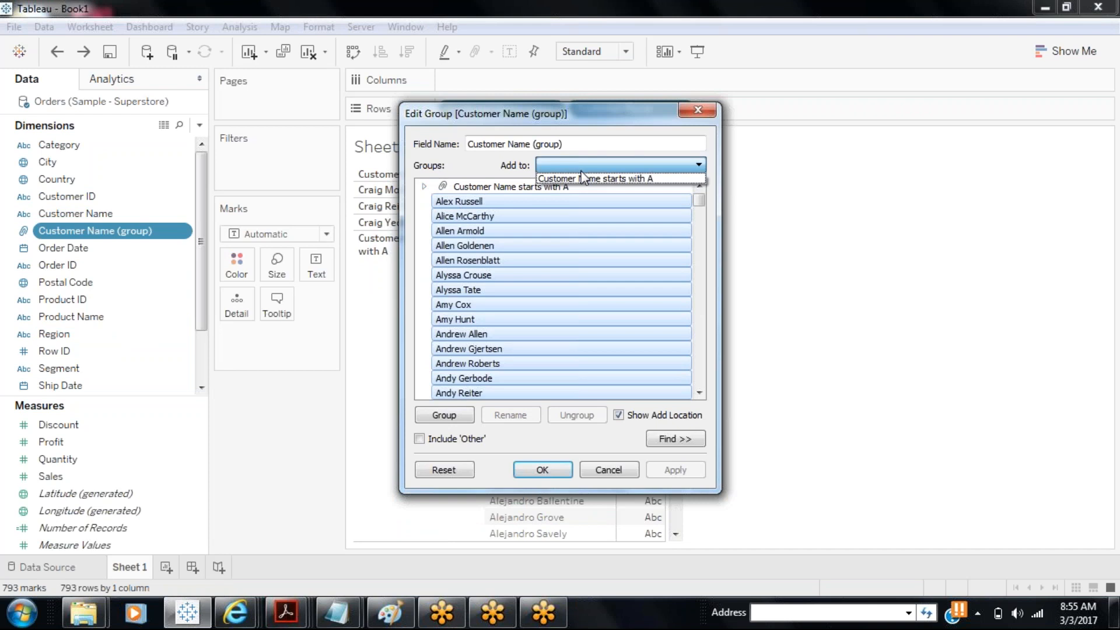
pyautogui.click(582, 178)
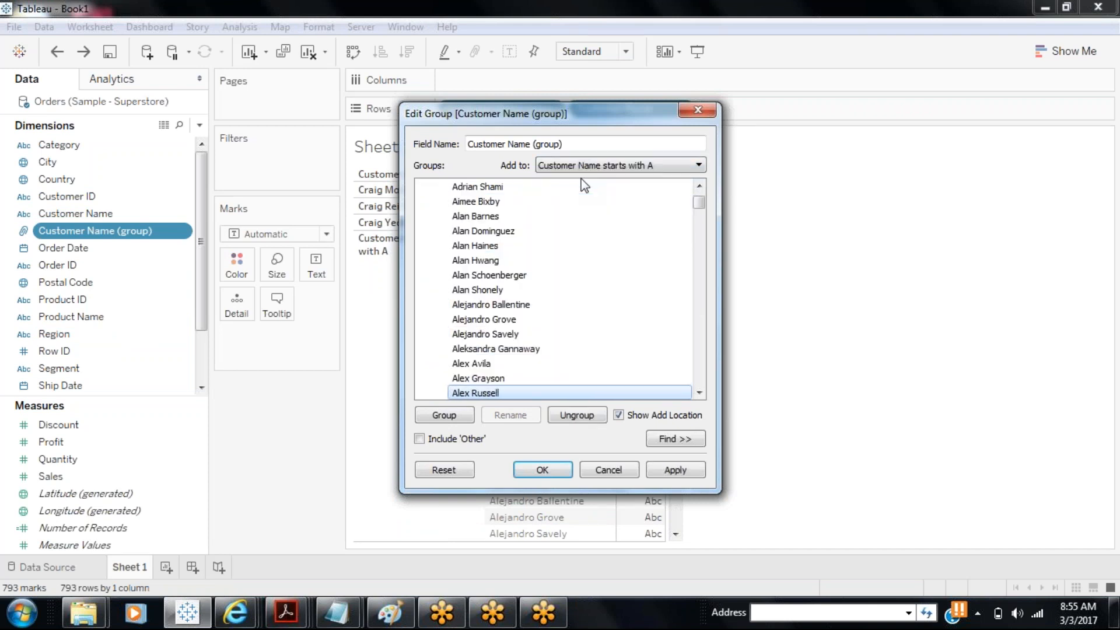
# - Collapse the "Customer Name starts with A" group and add the next 17 ungrouped members to it
pyautogui.moveTo(630, 121); pyautogui.dragTo(1065, 253)
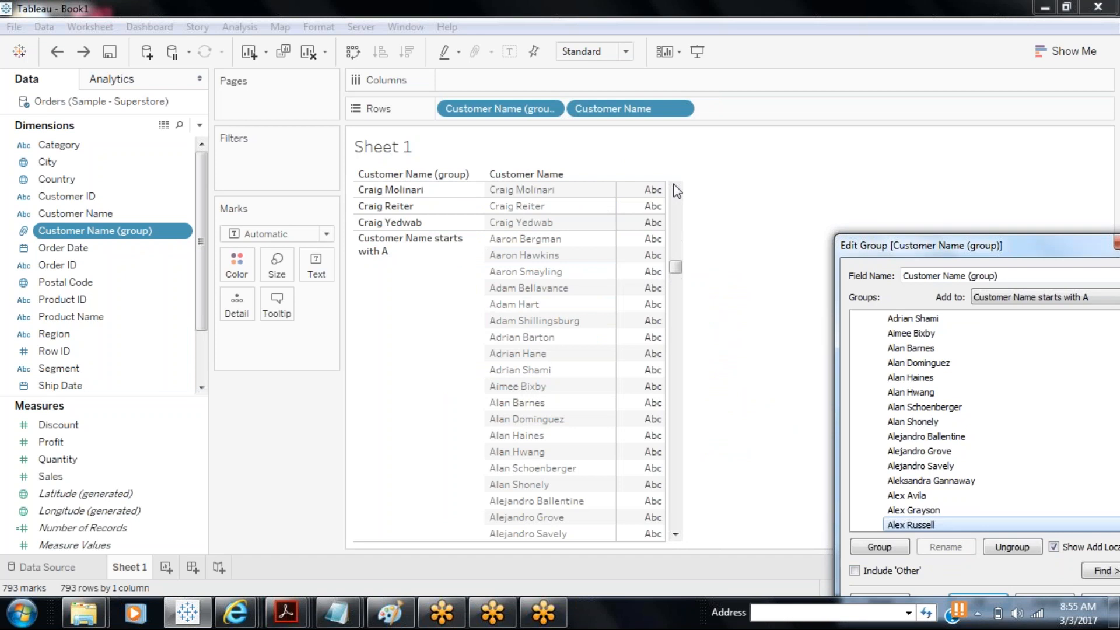
pyautogui.moveTo(881, 248); pyautogui.dragTo(882, 201)
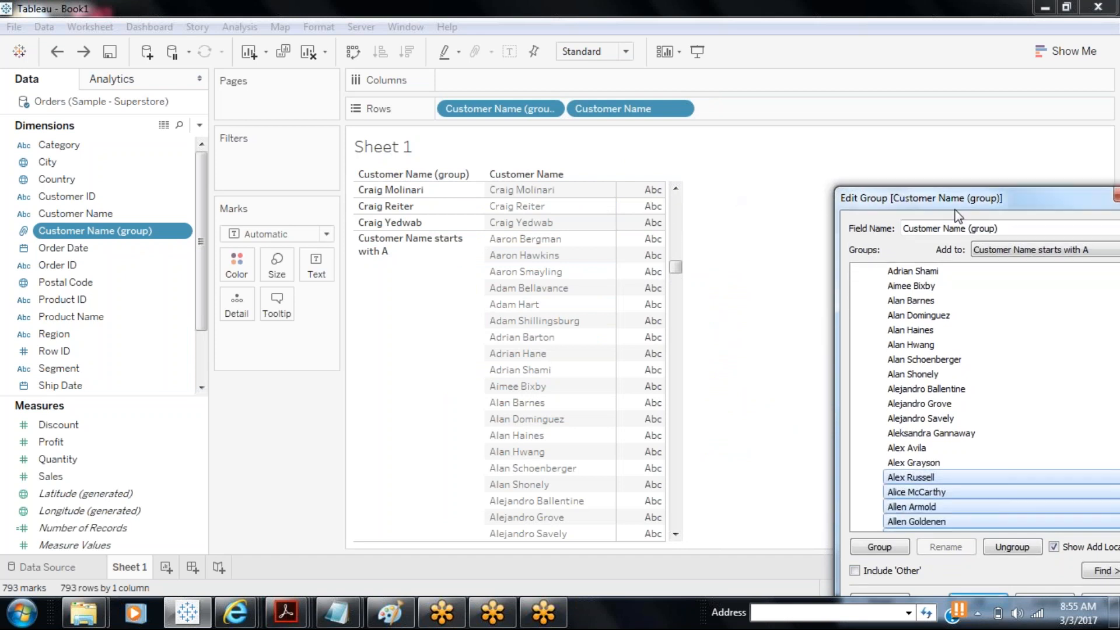
pyautogui.moveTo(958, 216); pyautogui.dragTo(639, 118)
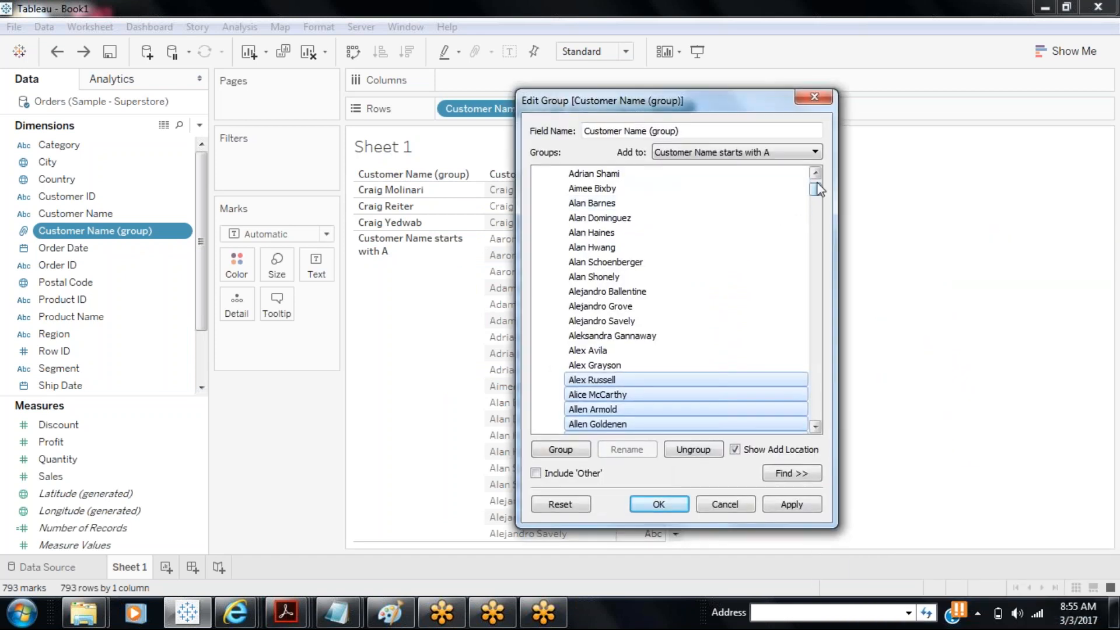
pyautogui.scroll(3, 818, 190)
pyautogui.click(541, 175)
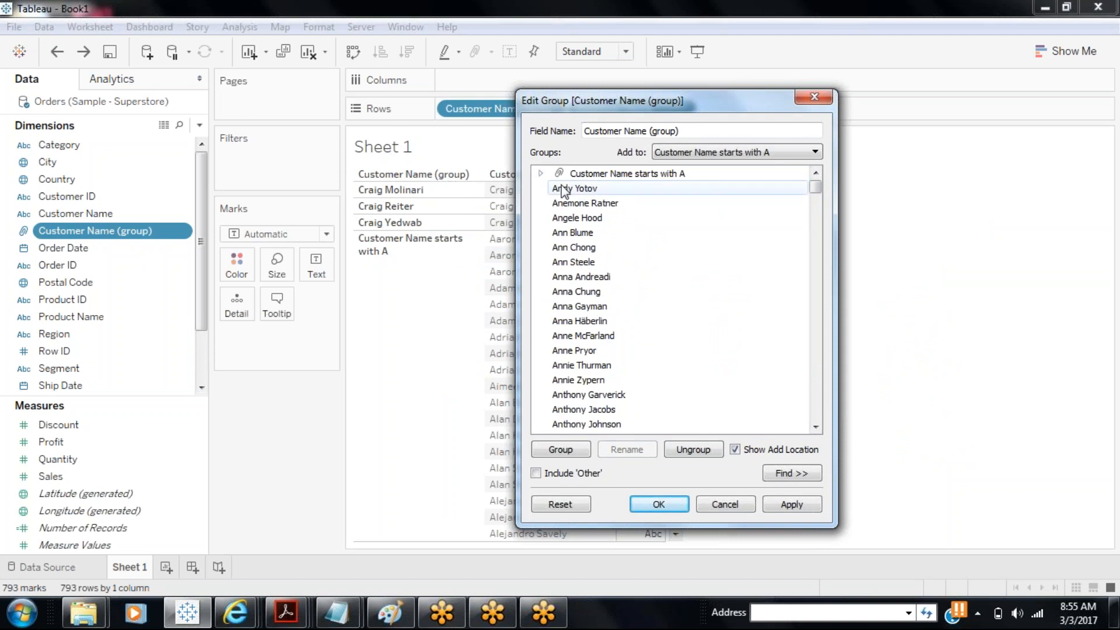
pyautogui.click(561, 188)
pyautogui.keyDown('shift'); pyautogui.click(610, 424); pyautogui.keyUp('shift')
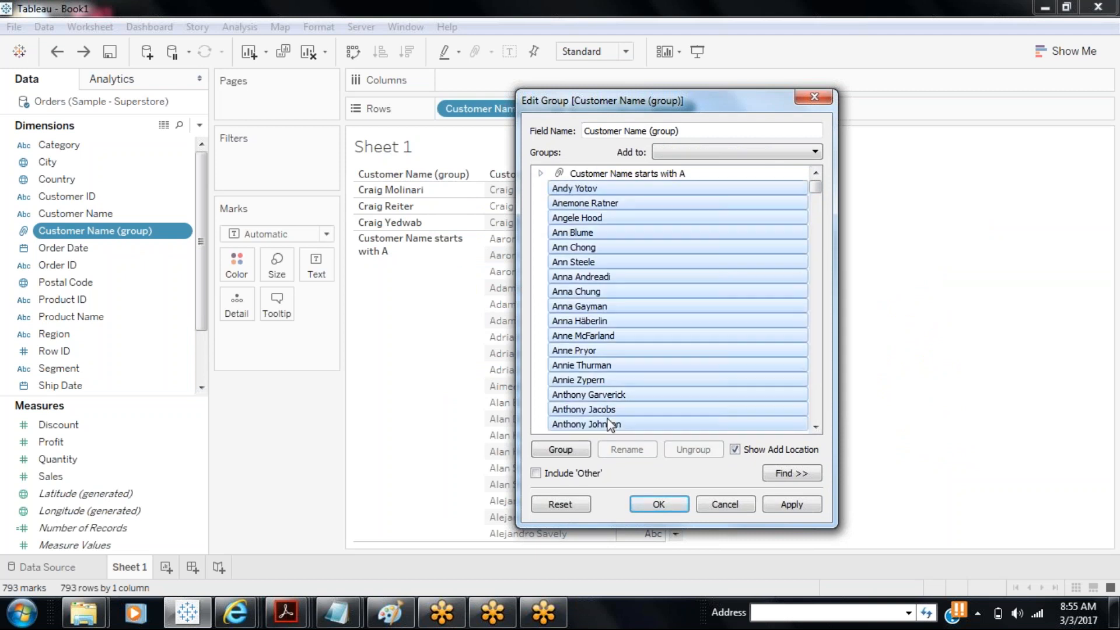
pyautogui.click(694, 154)
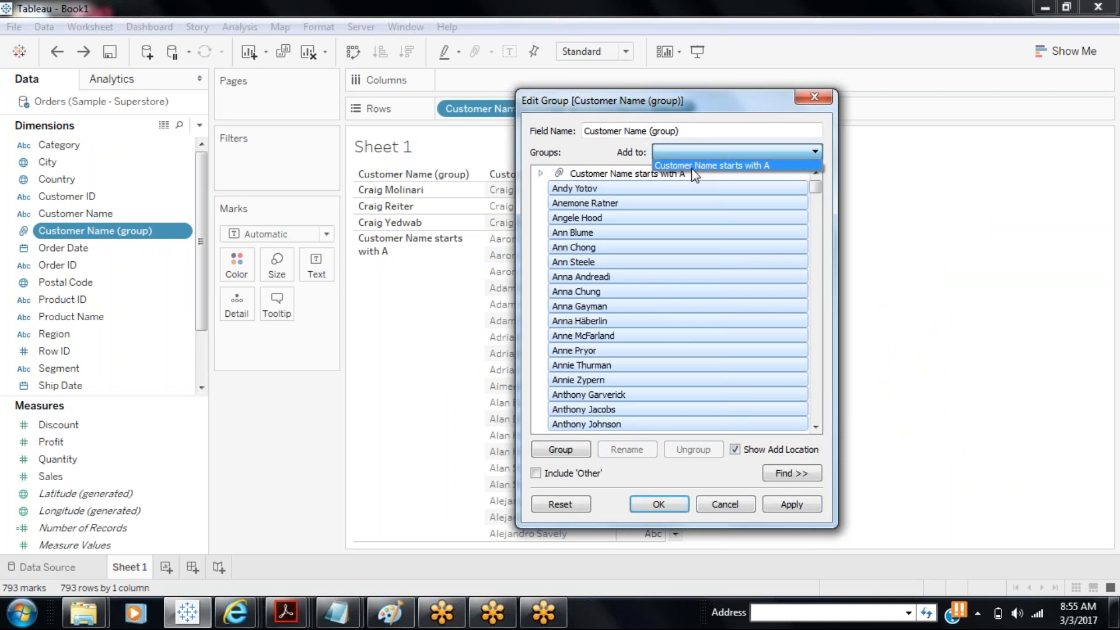
pyautogui.click(692, 166)
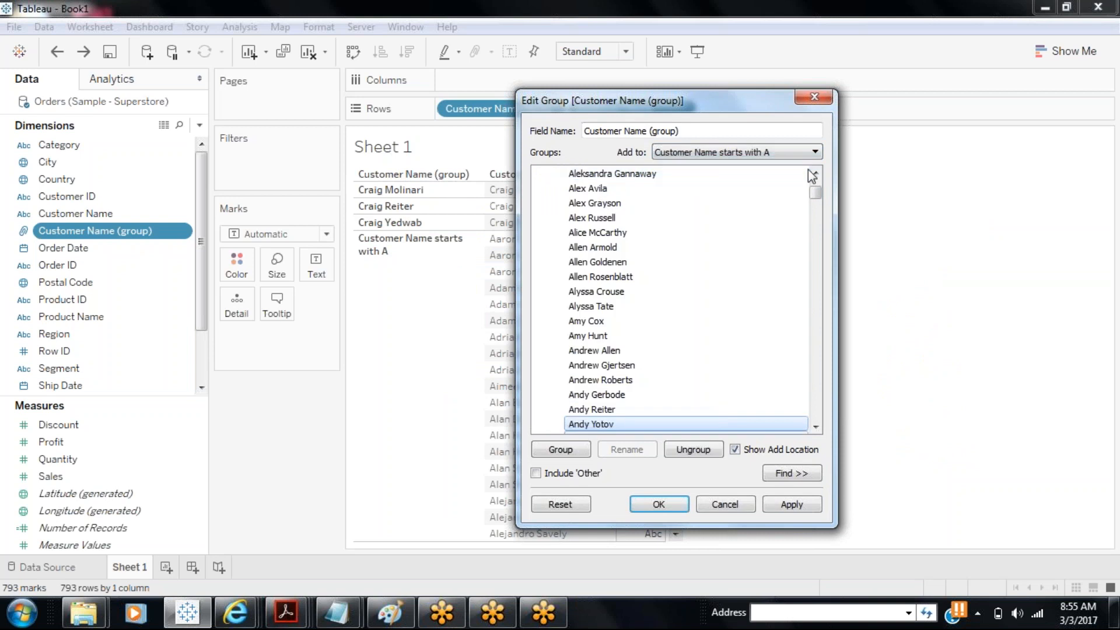
# - Add the remaining 11 members starting with A plus the first B name to "Customer Name starts with A", and apply the group edit
pyautogui.scroll(6, 575, 195)
pyautogui.click(540, 173)
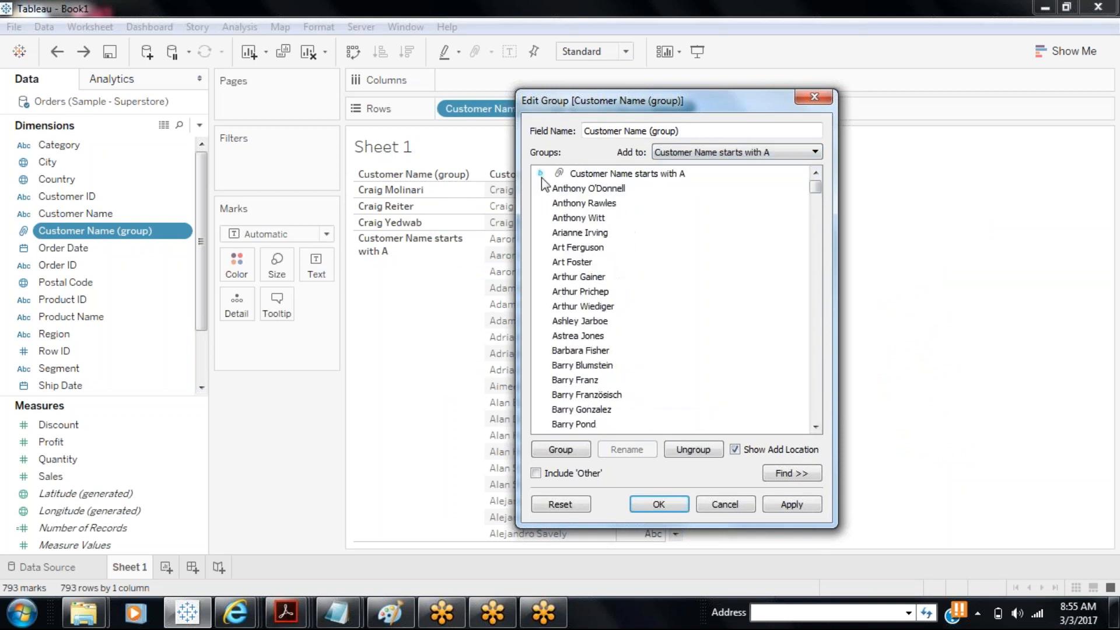
pyautogui.click(561, 190)
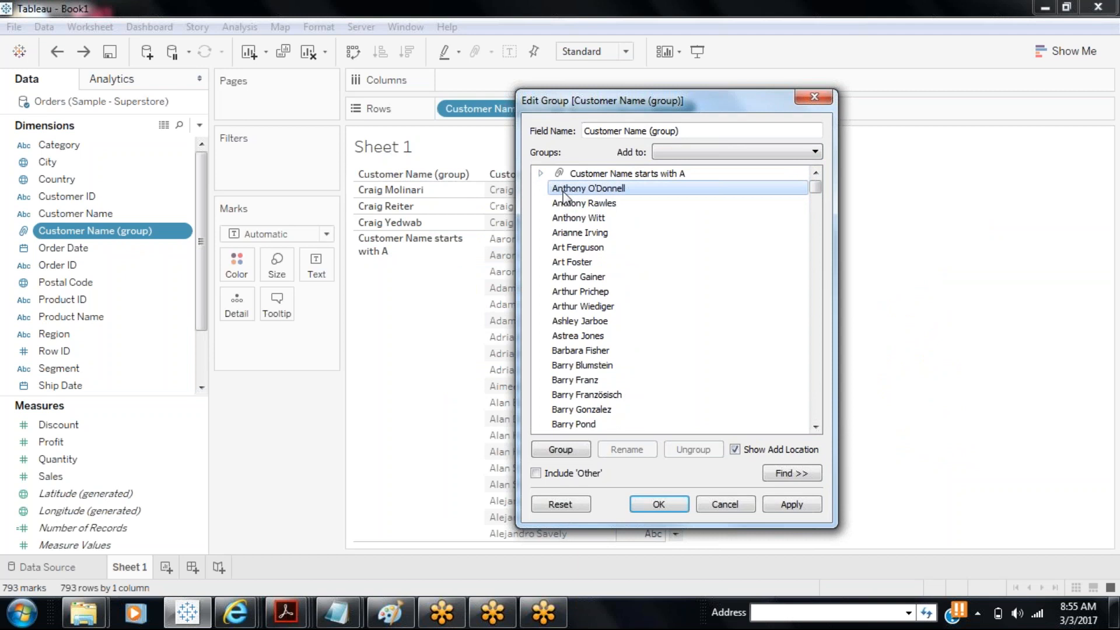
pyautogui.keyDown('shift'); pyautogui.click(578, 335); pyautogui.keyUp('shift')
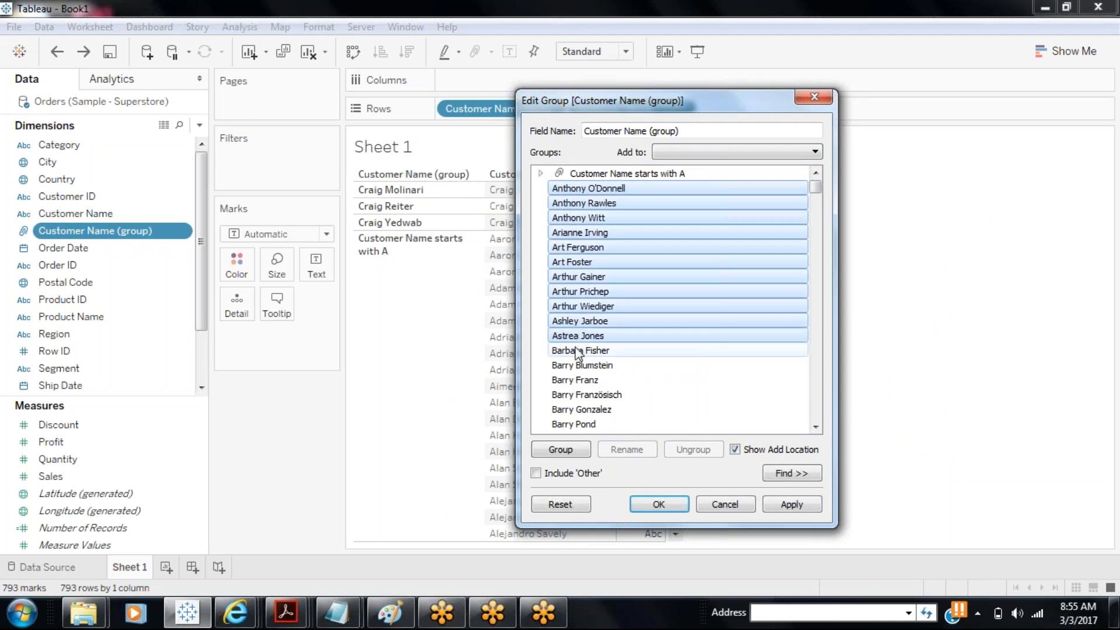
pyautogui.keyDown('shift'); pyautogui.click(575, 352); pyautogui.keyUp('shift')
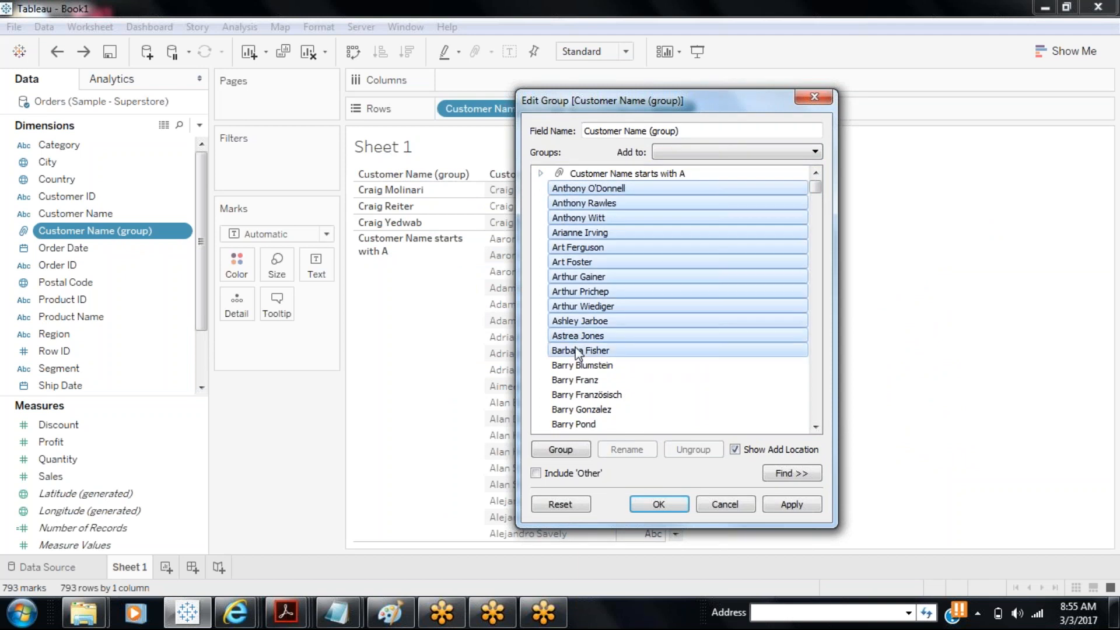
pyautogui.click(726, 153)
pyautogui.click(721, 165)
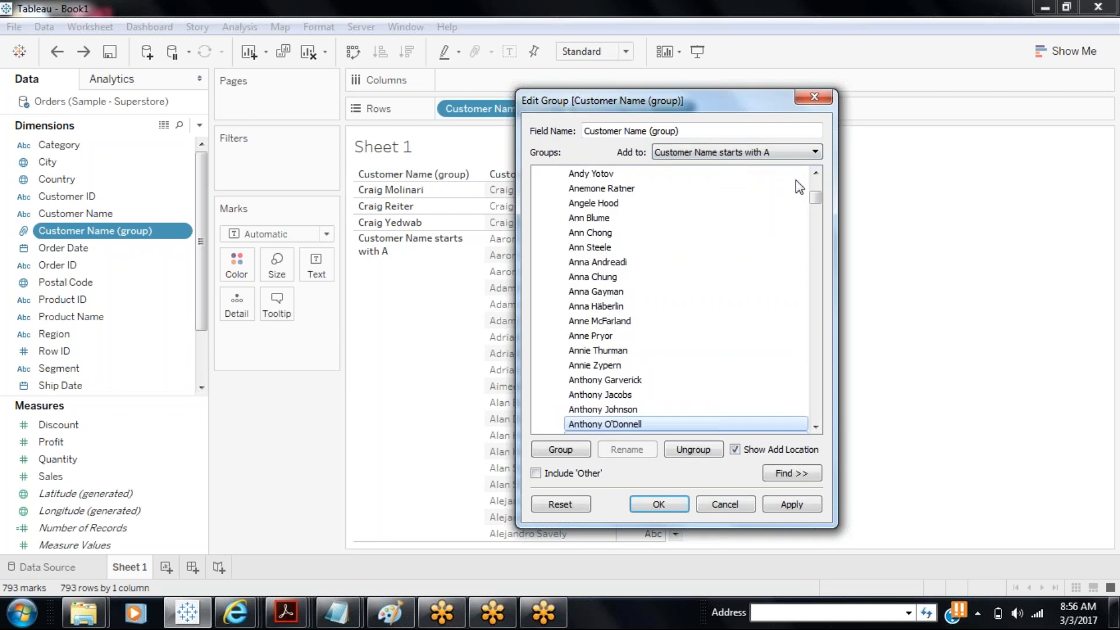
pyautogui.moveTo(812, 191); pyautogui.dragTo(799, 159)
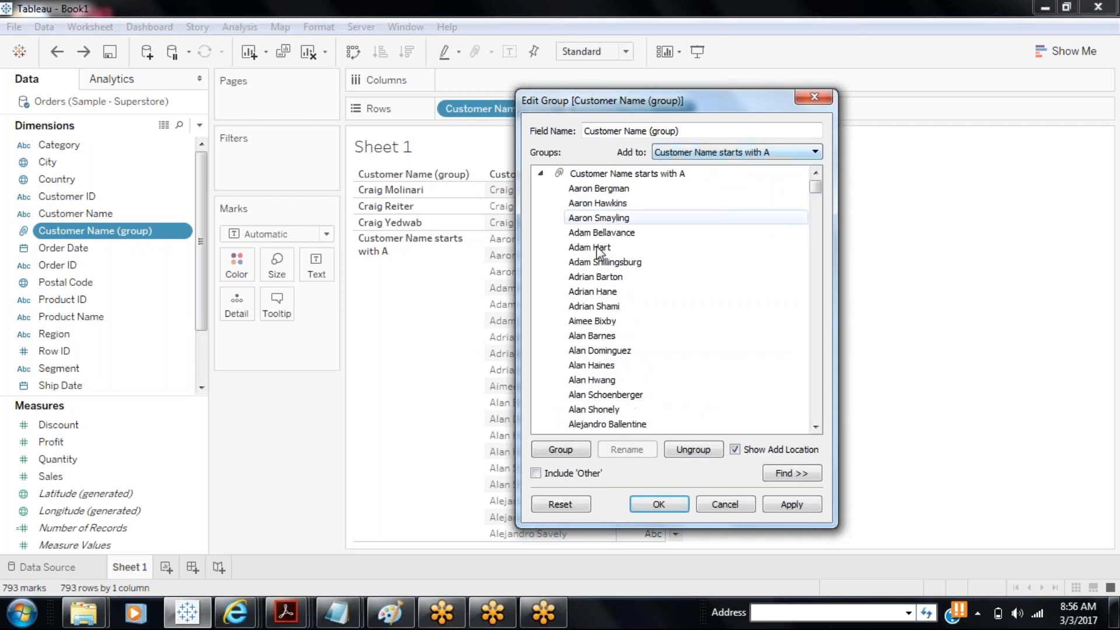
pyautogui.click(769, 502)
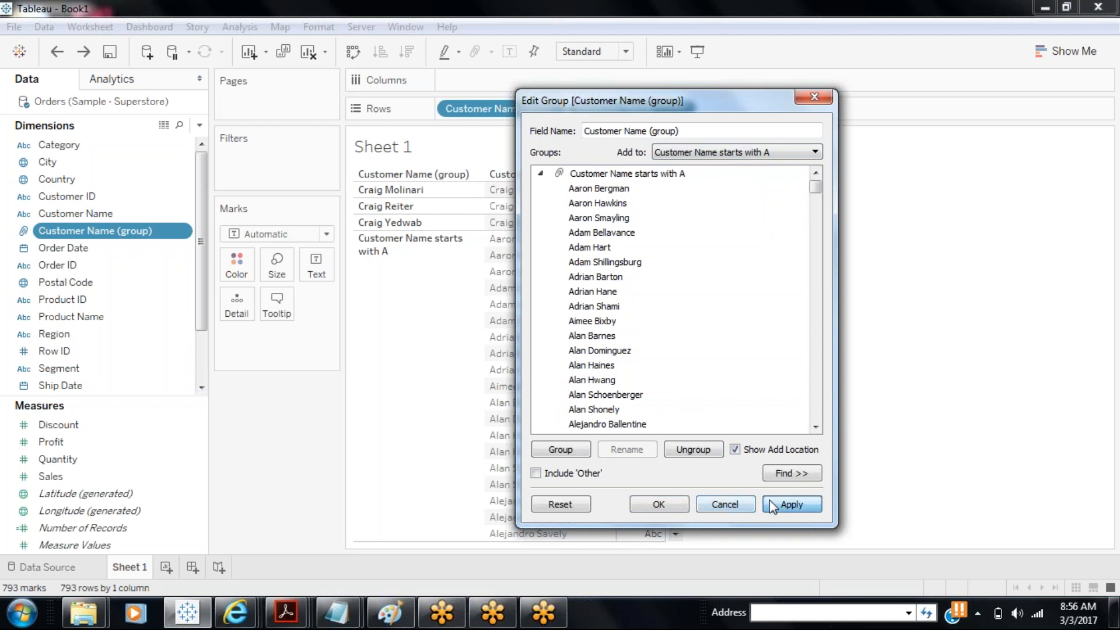
pyautogui.click(644, 511)
# - Remove Customer Name (group) from Rows, place it back before Customer Name, and widen its column so the alias fits on one line
pyautogui.moveTo(503, 109); pyautogui.dragTo(280, 443)
pyautogui.moveTo(111, 231); pyautogui.dragTo(449, 103)
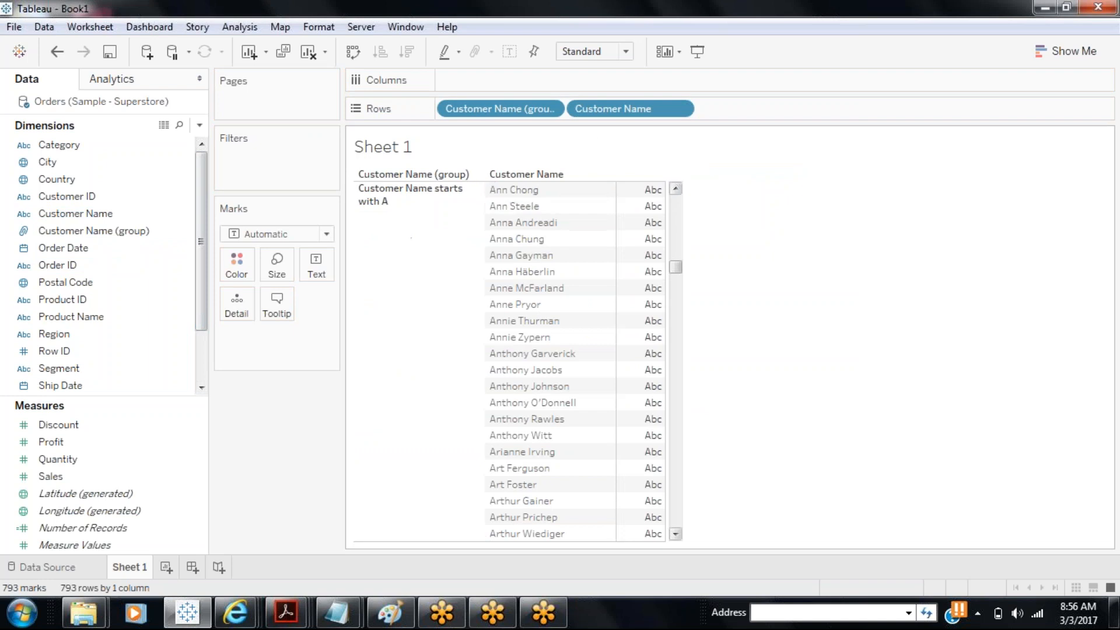
pyautogui.click(482, 199)
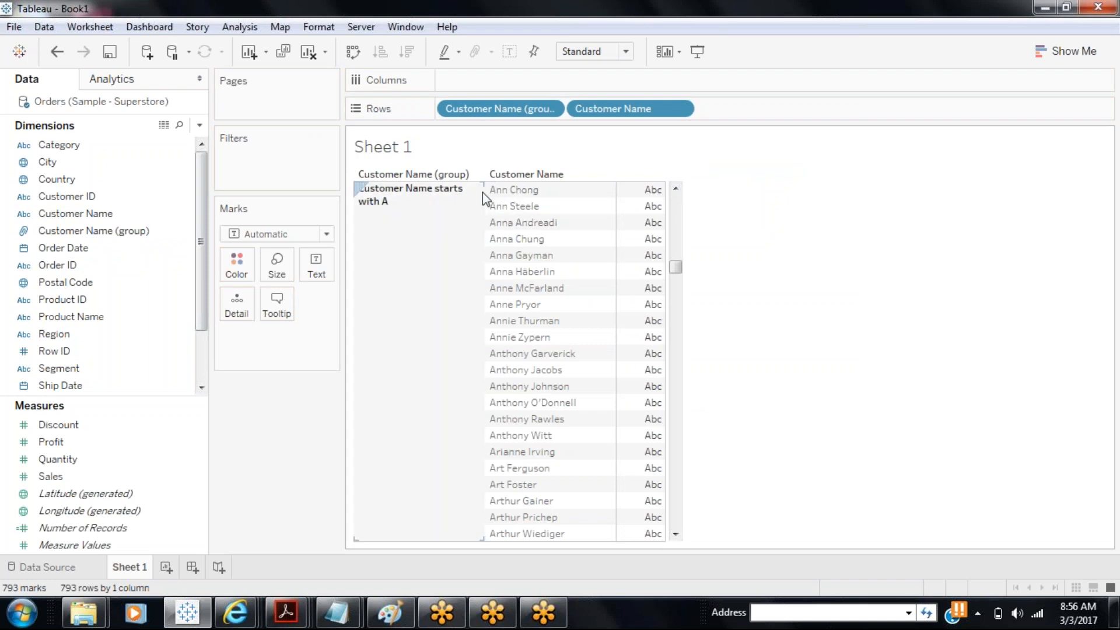
pyautogui.moveTo(483, 191); pyautogui.dragTo(577, 186)
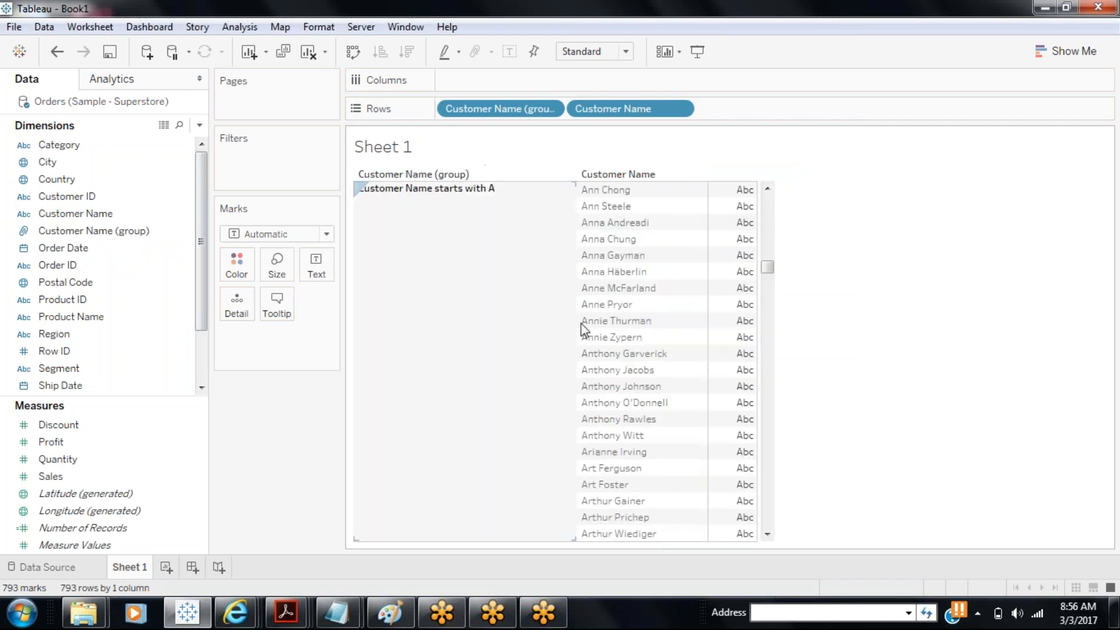
# - Edit Customer Name (group) and ungroup the one member starting with B from "Customer Name starts with A"
pyautogui.moveTo(769, 267)
pyautogui.mouseDown()
pyautogui.moveTo(765, 198)
pyautogui.moveTo(773, 275)
pyautogui.mouseUp()
pyautogui.click(674, 357)
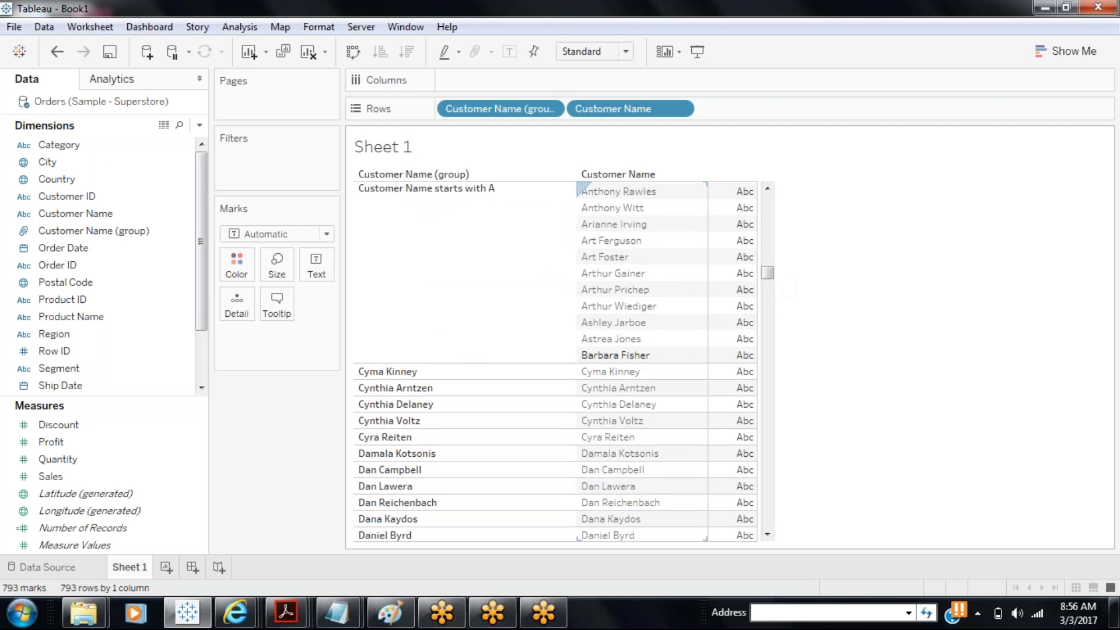
pyautogui.click(156, 252)
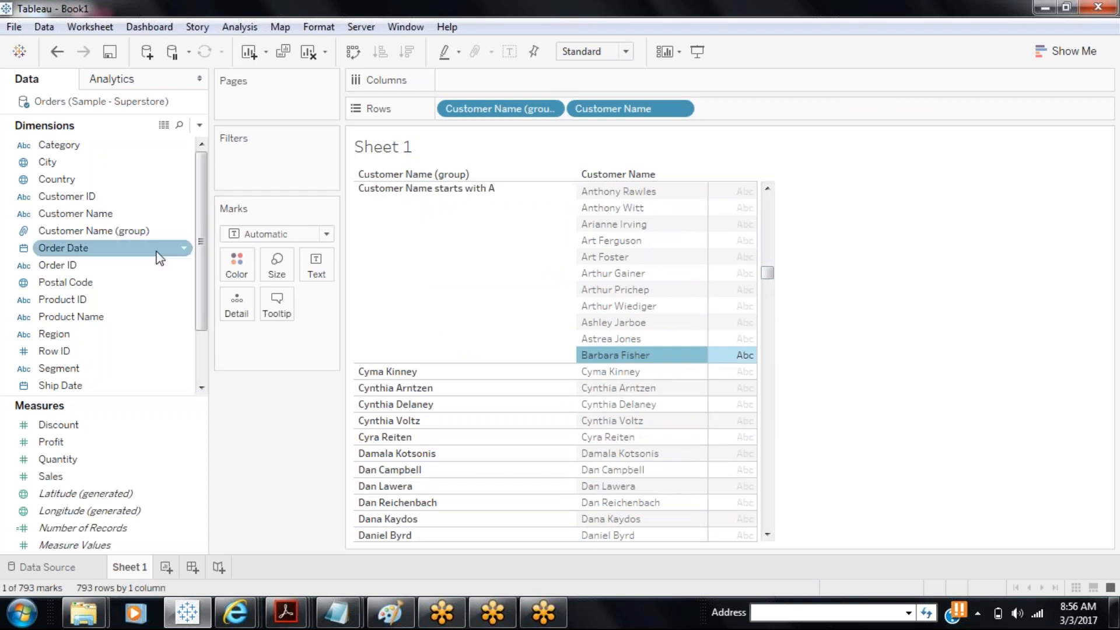
pyautogui.click(142, 232)
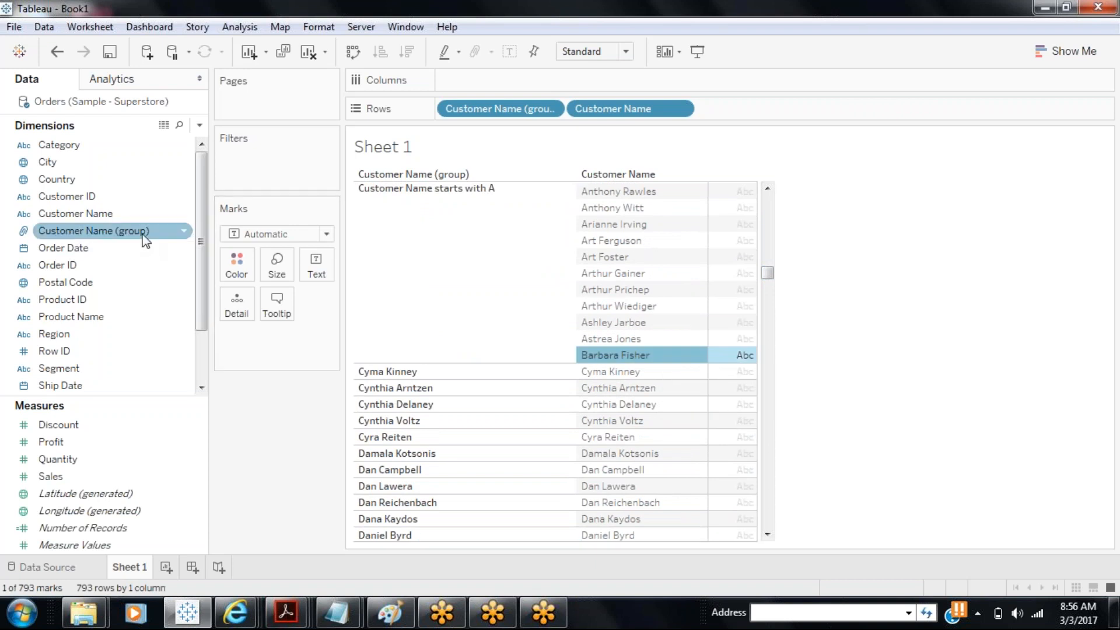
pyautogui.rightClick(143, 234)
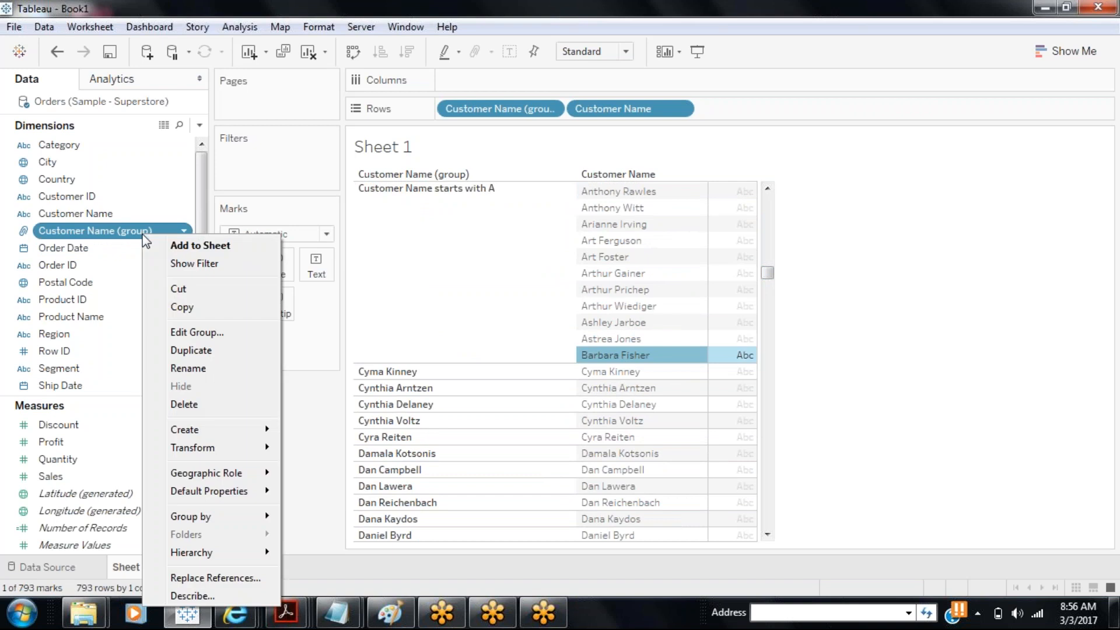
pyautogui.click(209, 334)
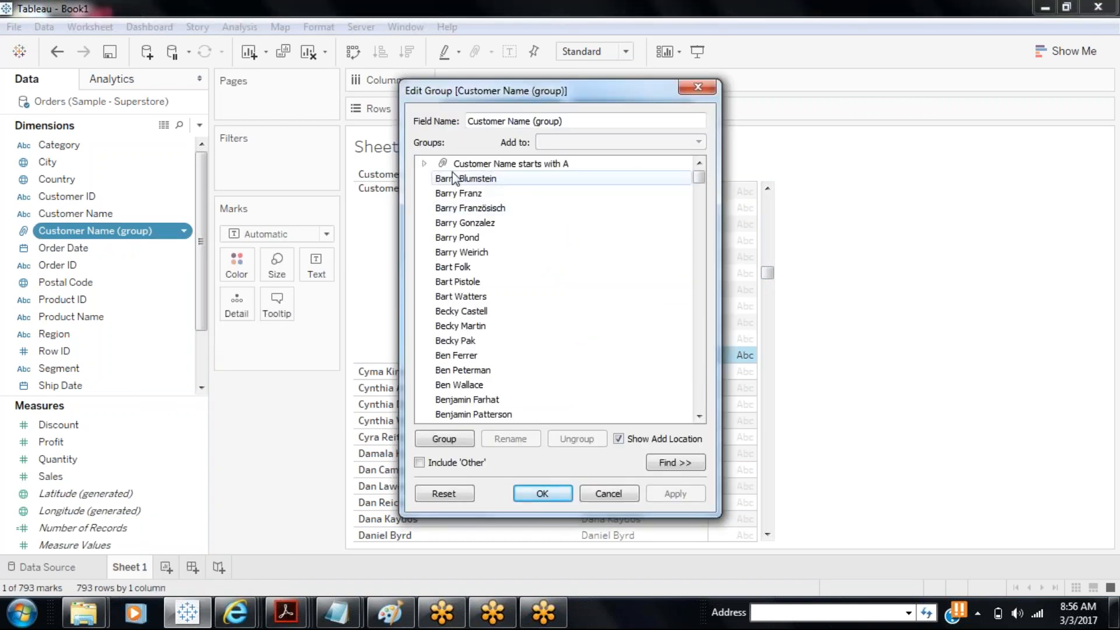
pyautogui.click(424, 163)
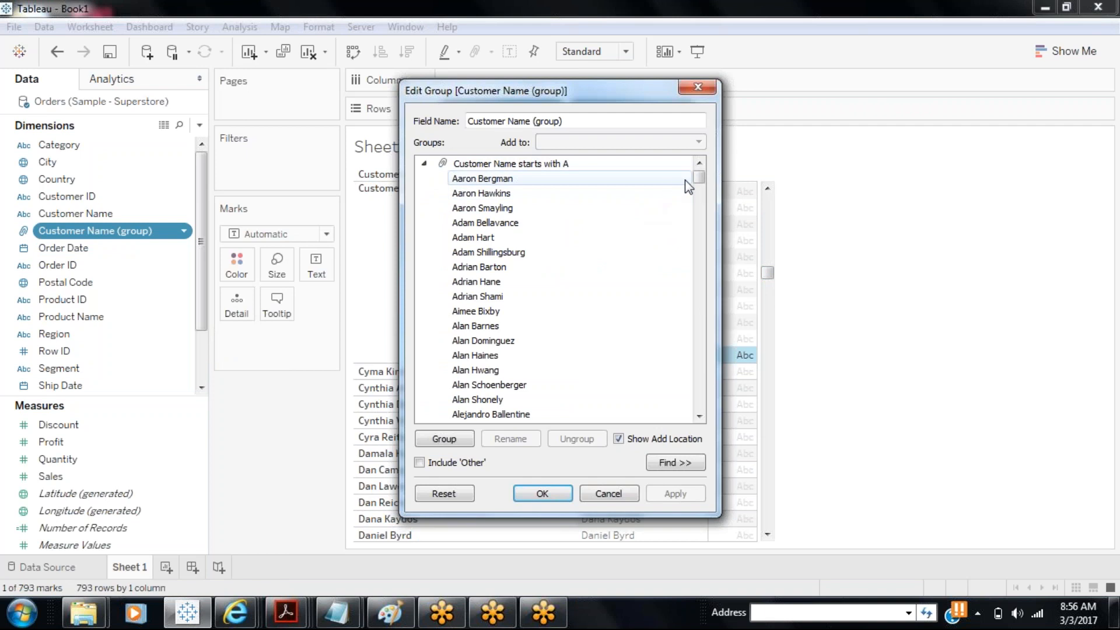
pyautogui.click(699, 416)
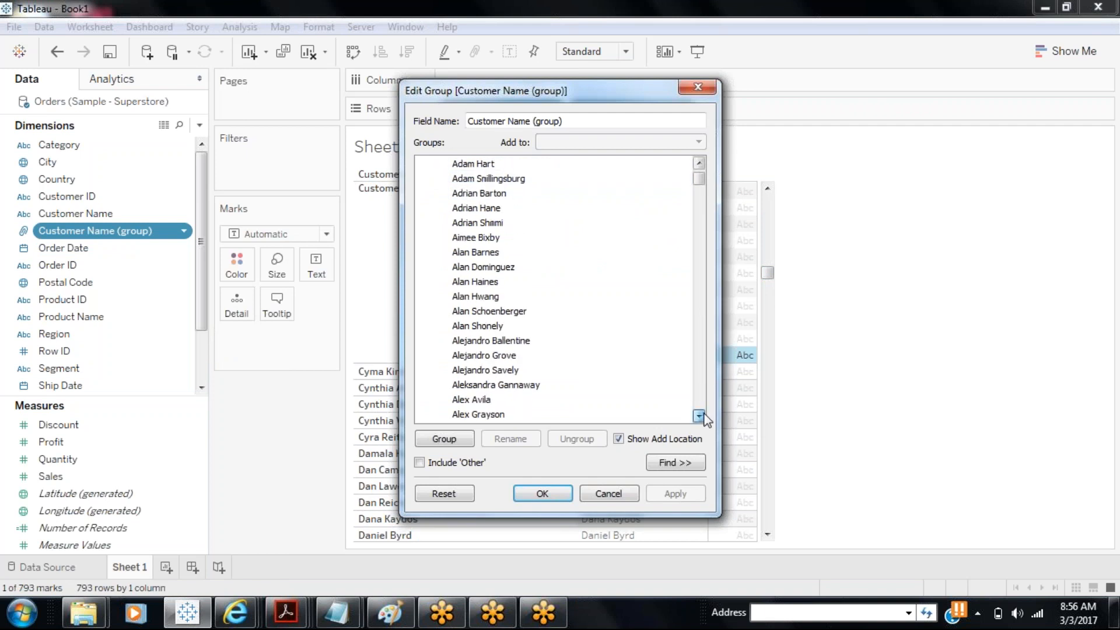
pyautogui.moveTo(698, 416); pyautogui.dragTo(699, 416)
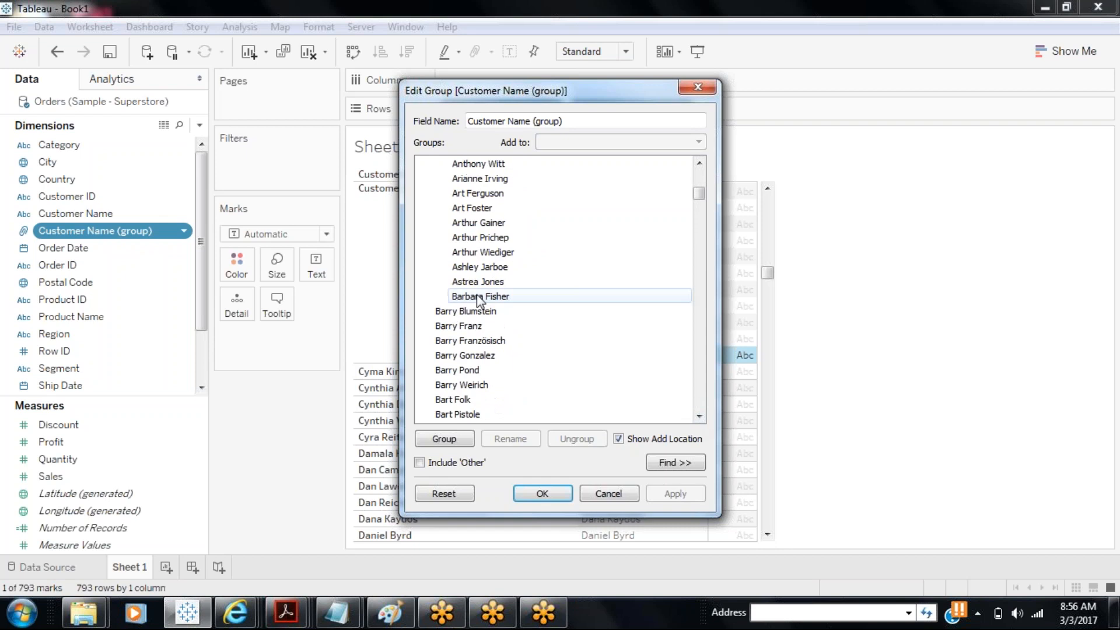
pyautogui.click(480, 297)
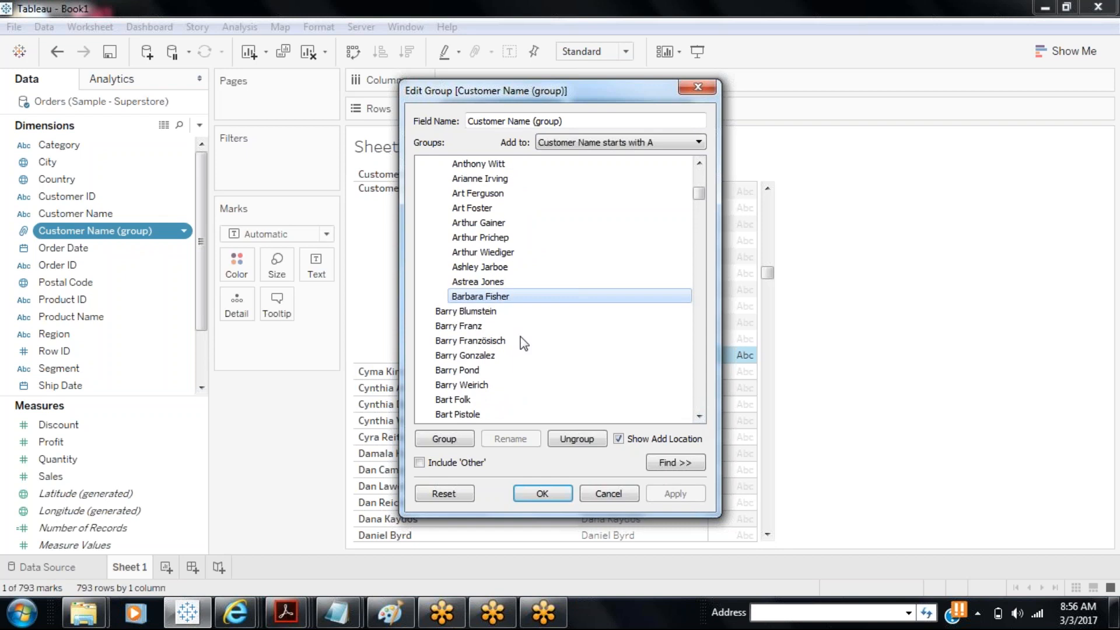
pyautogui.click(588, 444)
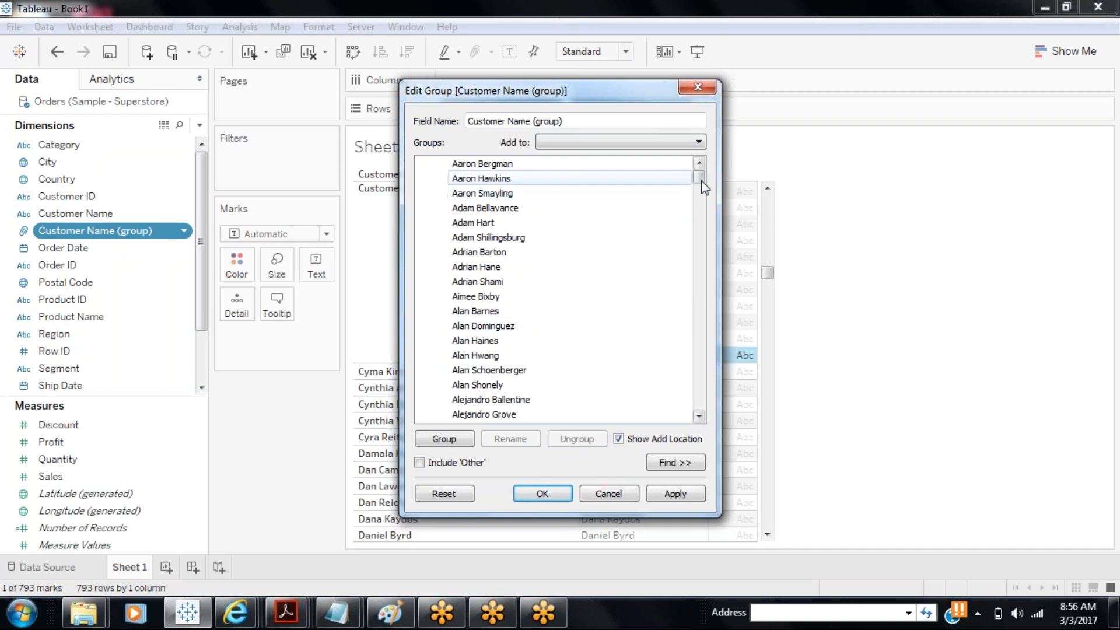
# - Review the members of "Customer Name starts with A", the ungrouped names and the groups available as add location
pyautogui.moveTo(702, 182); pyautogui.dragTo(701, 174)
pyautogui.click(424, 165)
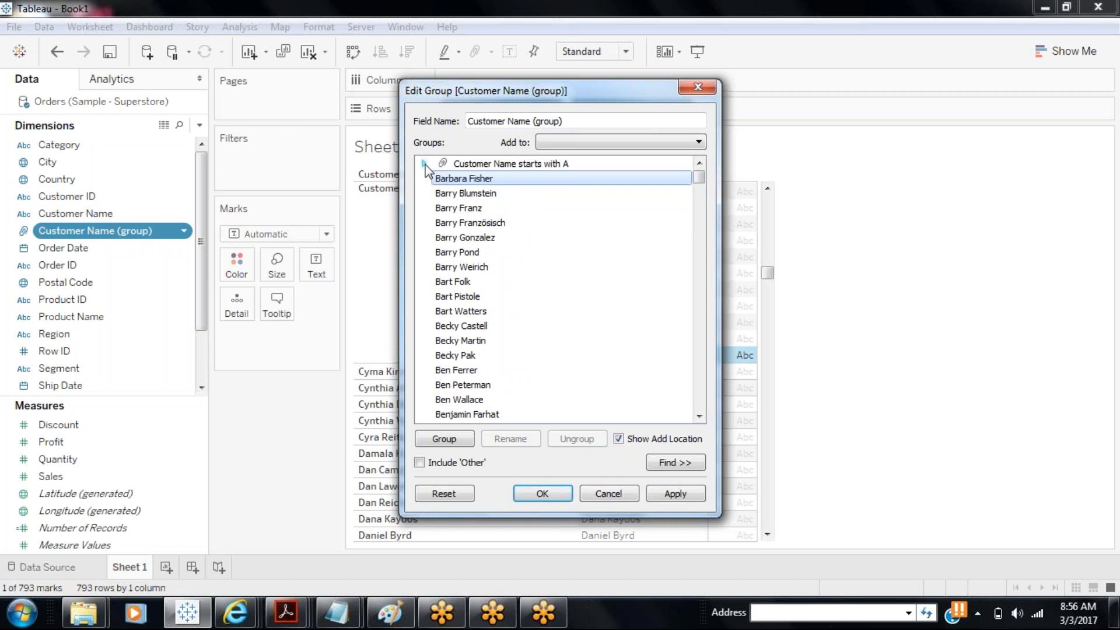
pyautogui.click(424, 165)
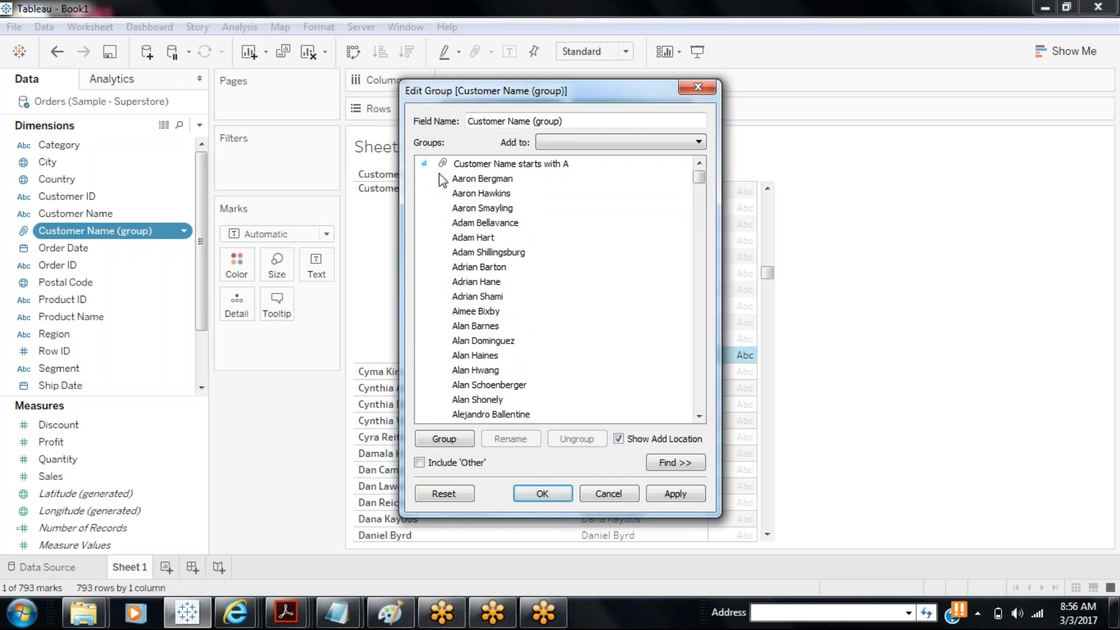
pyautogui.click(560, 147)
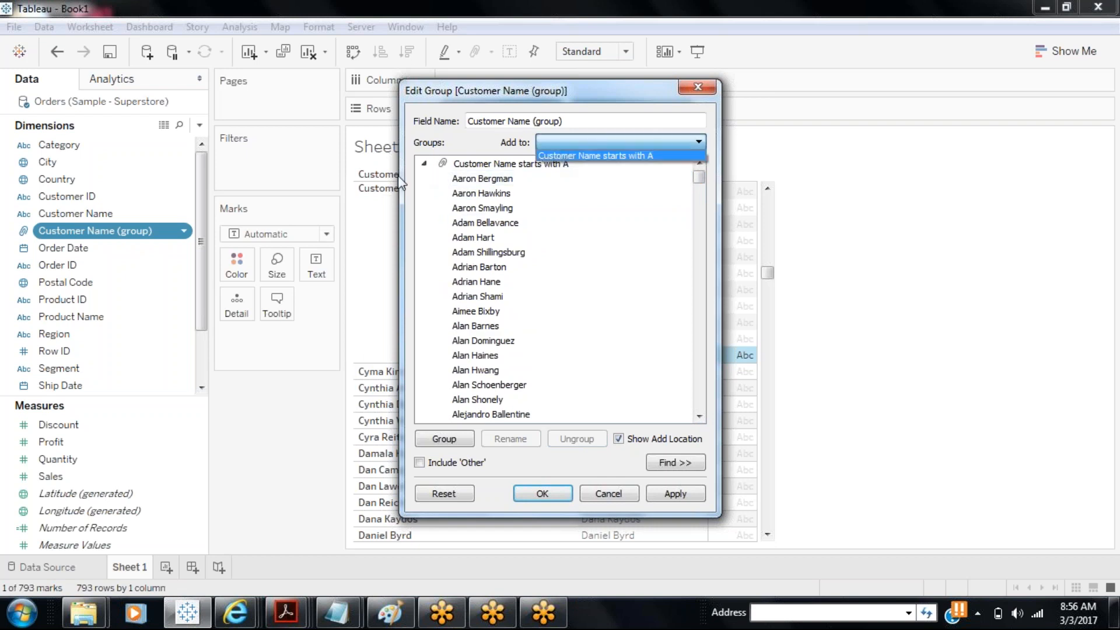
pyautogui.click(424, 165)
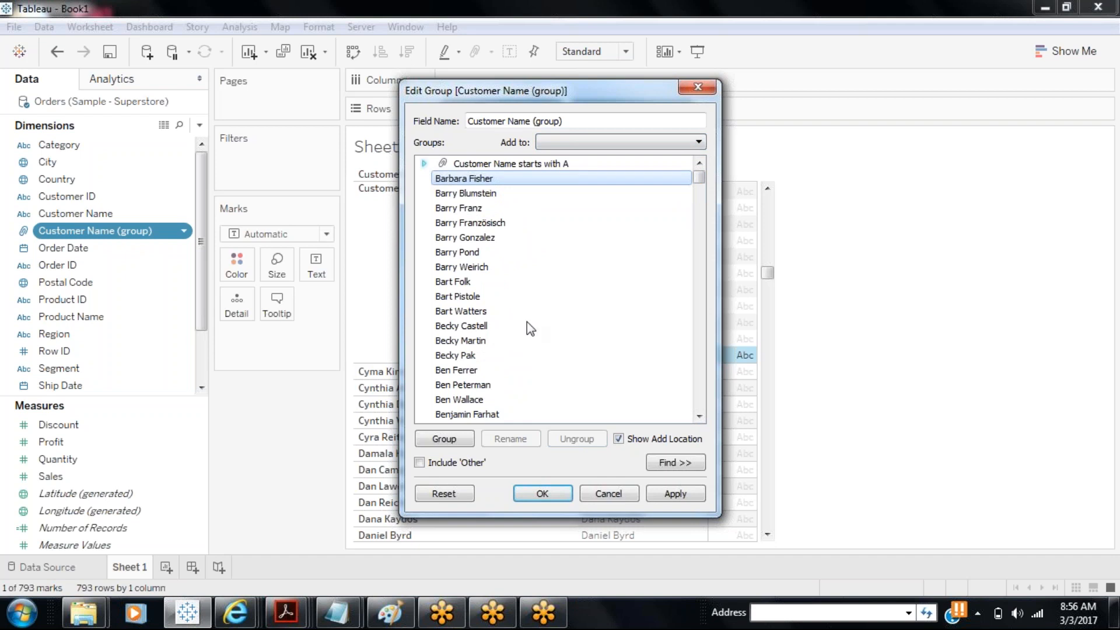
pyautogui.click(424, 164)
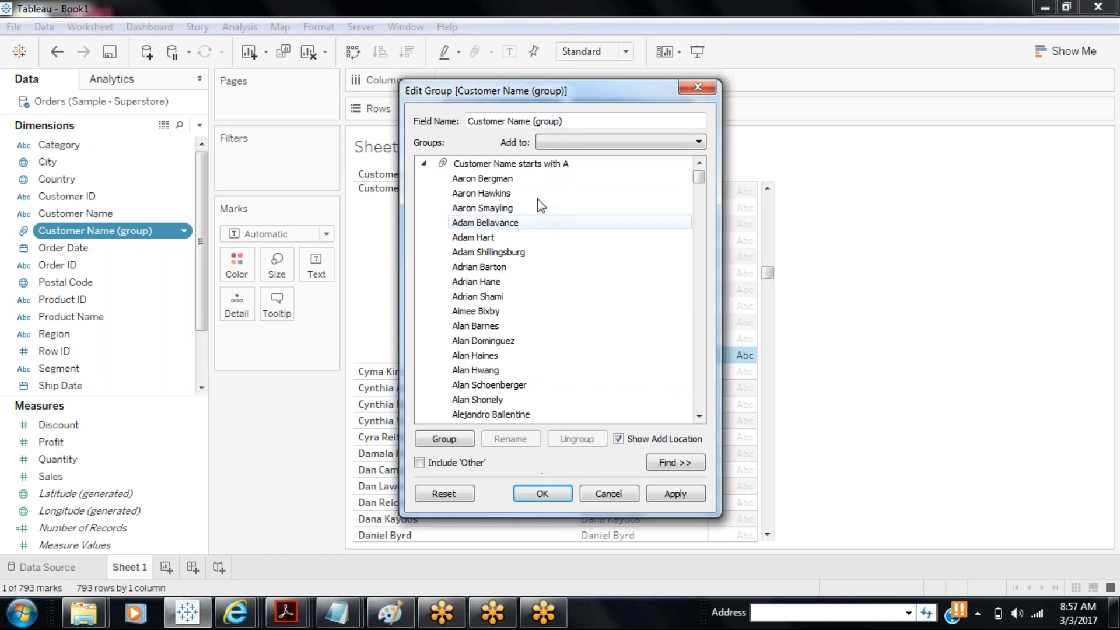
# - Rename the group field to "Customer Group" and apply the group edit
pyautogui.moveTo(566, 120); pyautogui.dragTo(424, 112)
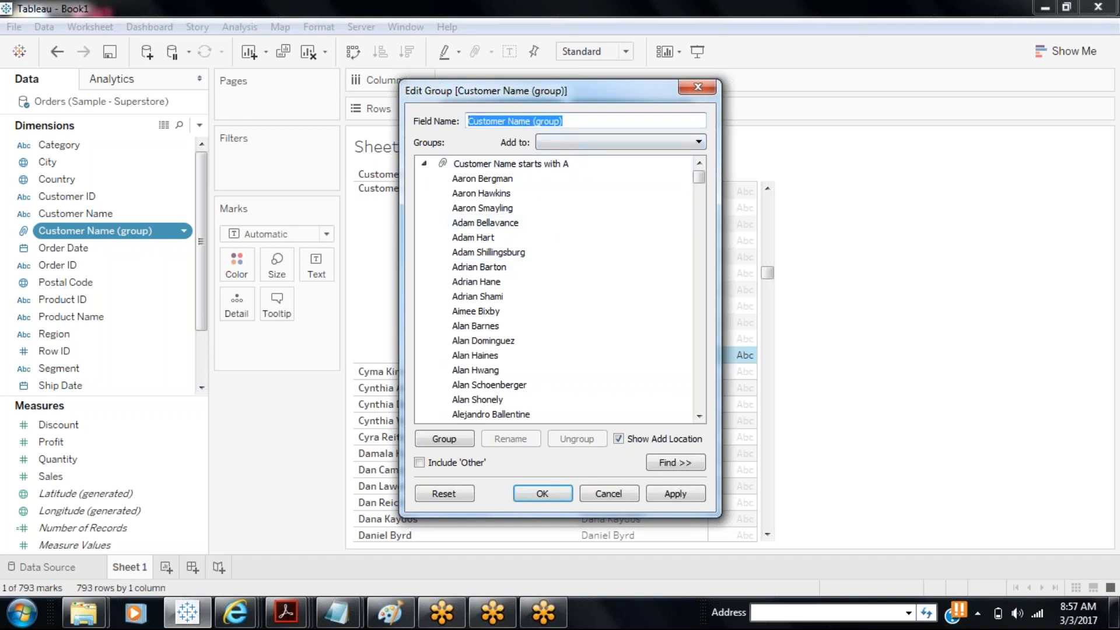
pyautogui.write('Customer')
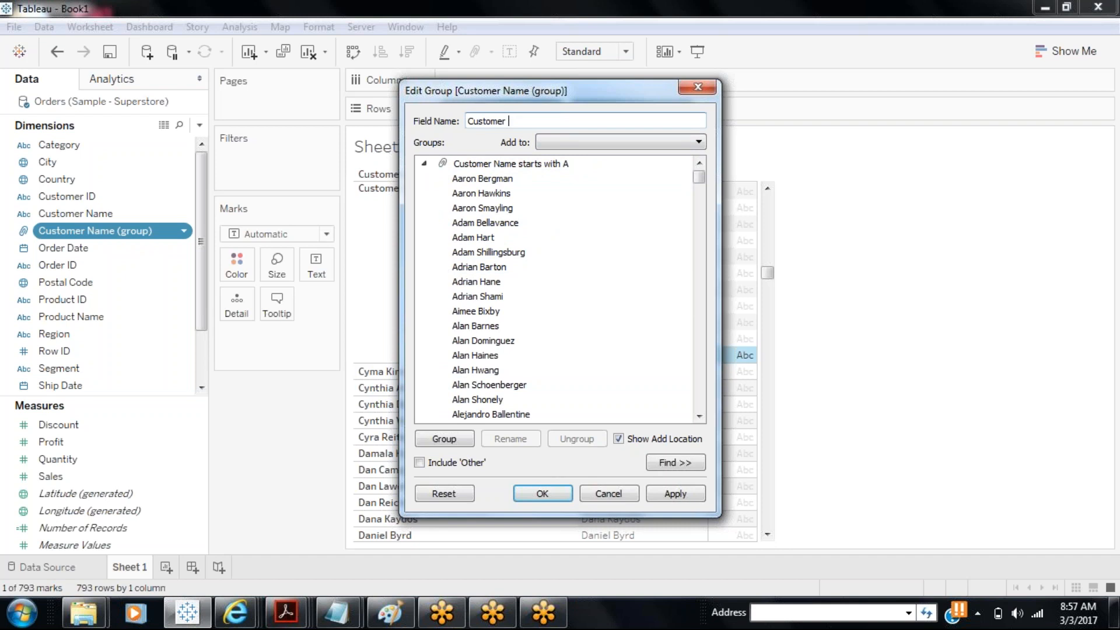
pyautogui.write(' Group')
pyautogui.click(675, 494)
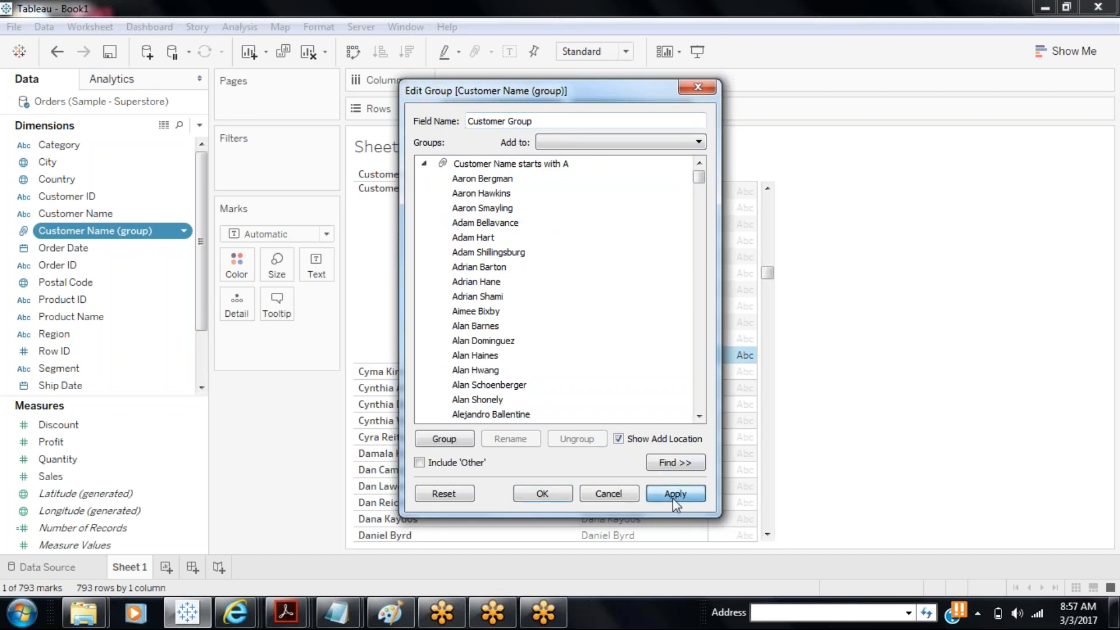
pyautogui.click(543, 494)
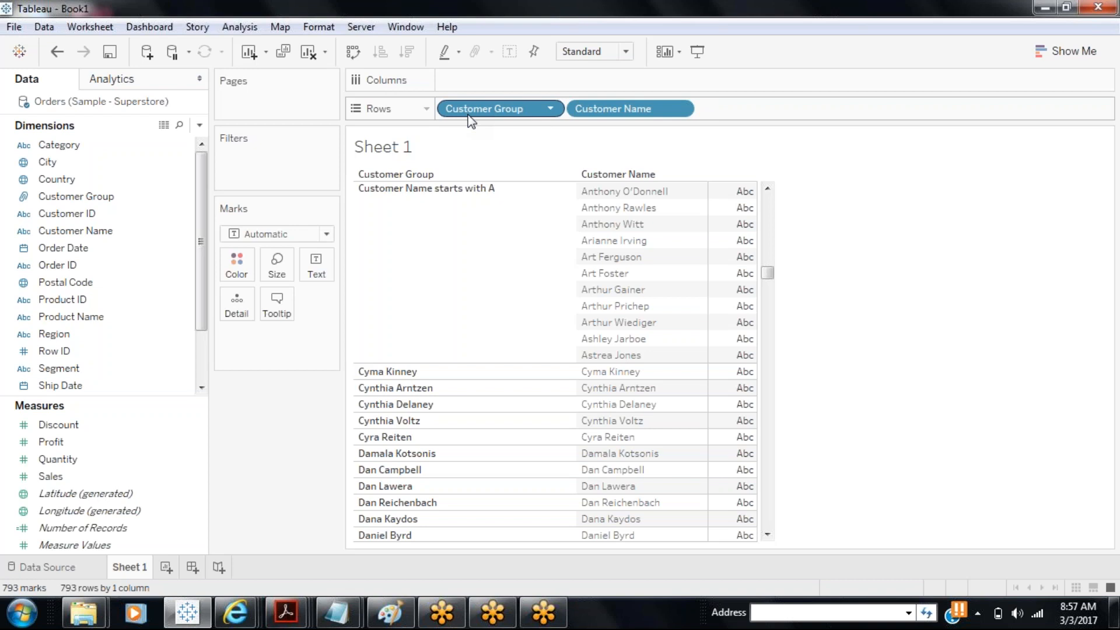
# - Remove Customer Group from Rows and delete the field from the dimensions
pyautogui.click(30, 201)
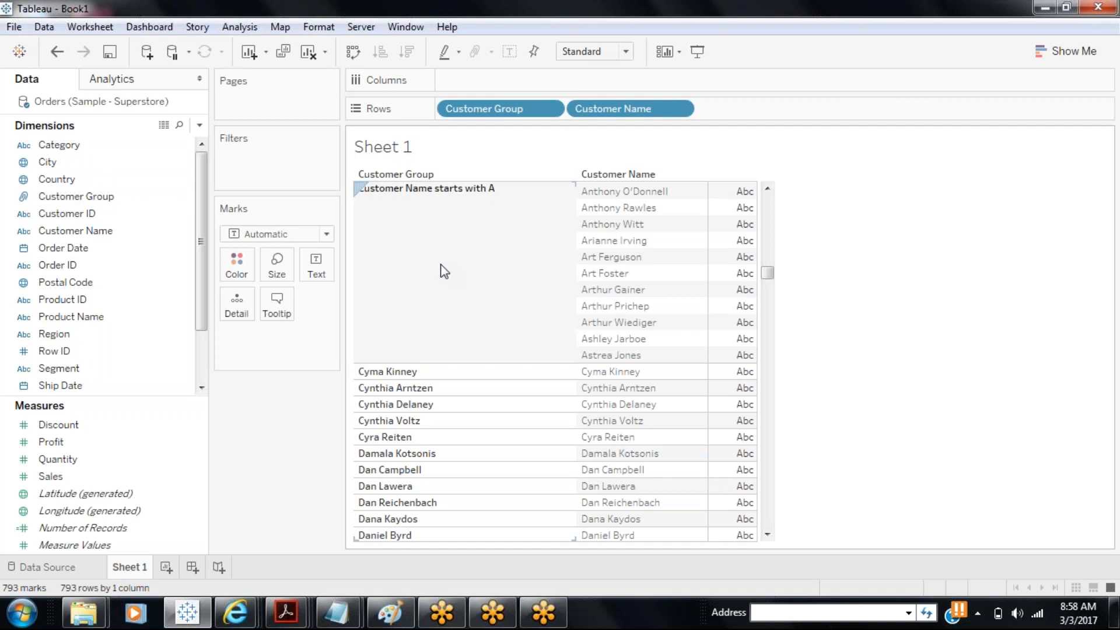
pyautogui.moveTo(523, 116); pyautogui.dragTo(291, 397)
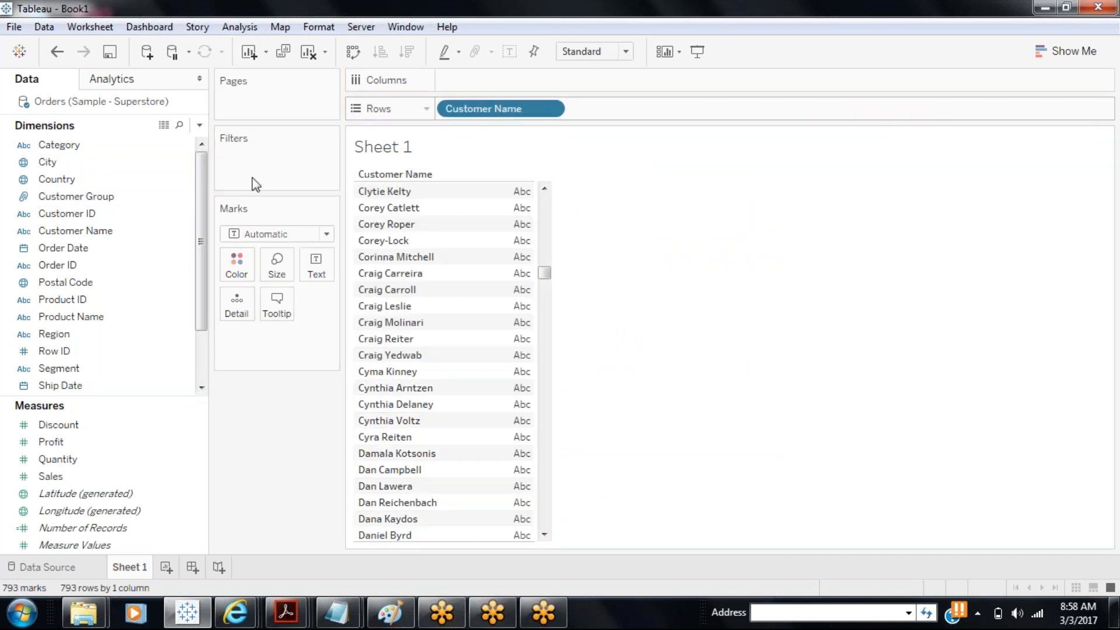
pyautogui.click(122, 198)
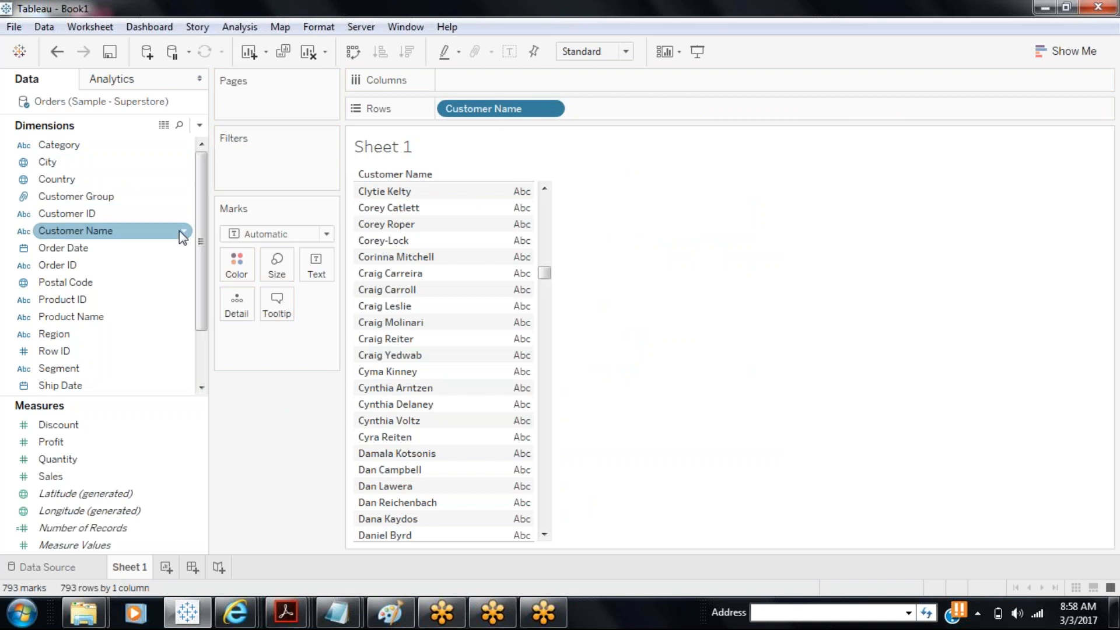
pyautogui.rightClick(133, 201)
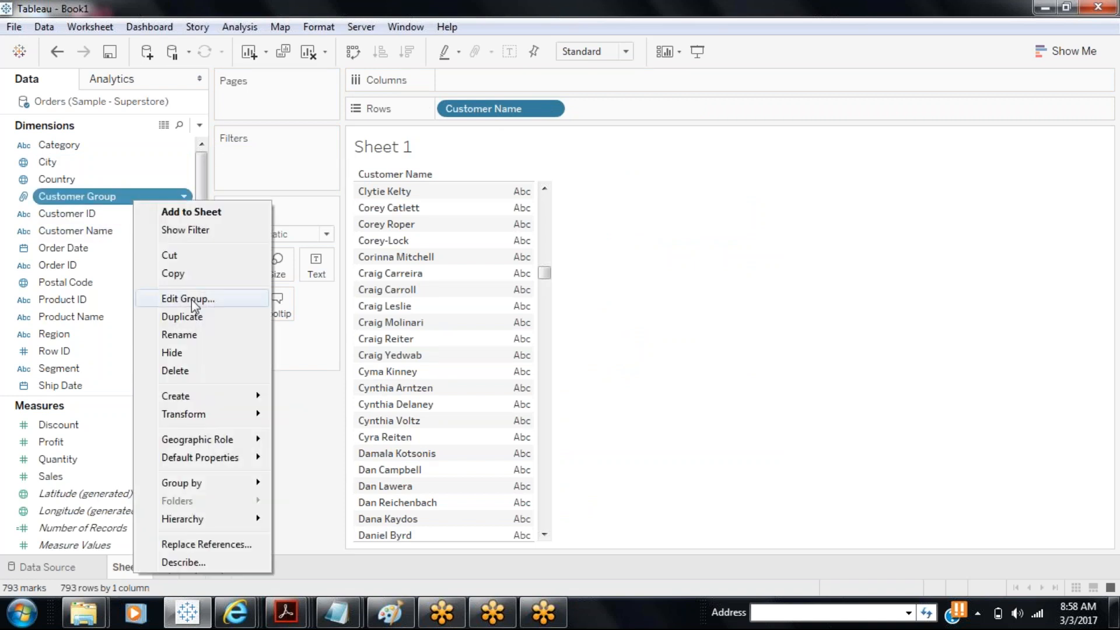
pyautogui.click(175, 370)
# - Create a new group from Customer Name and group all members starting with A
pyautogui.rightClick(91, 219)
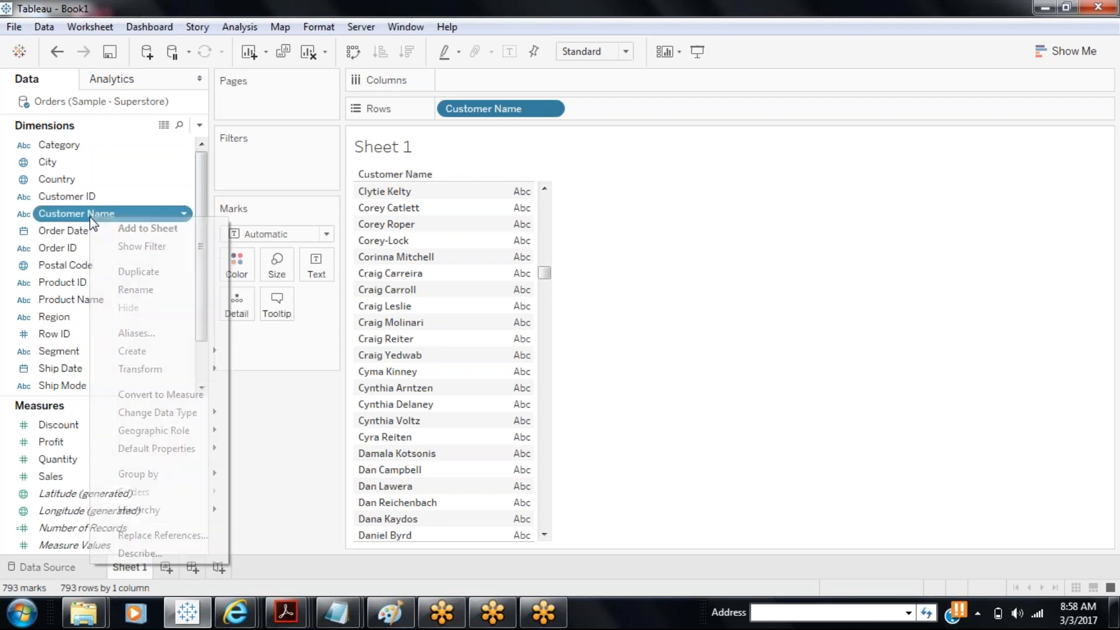
pyautogui.moveTo(164, 354)
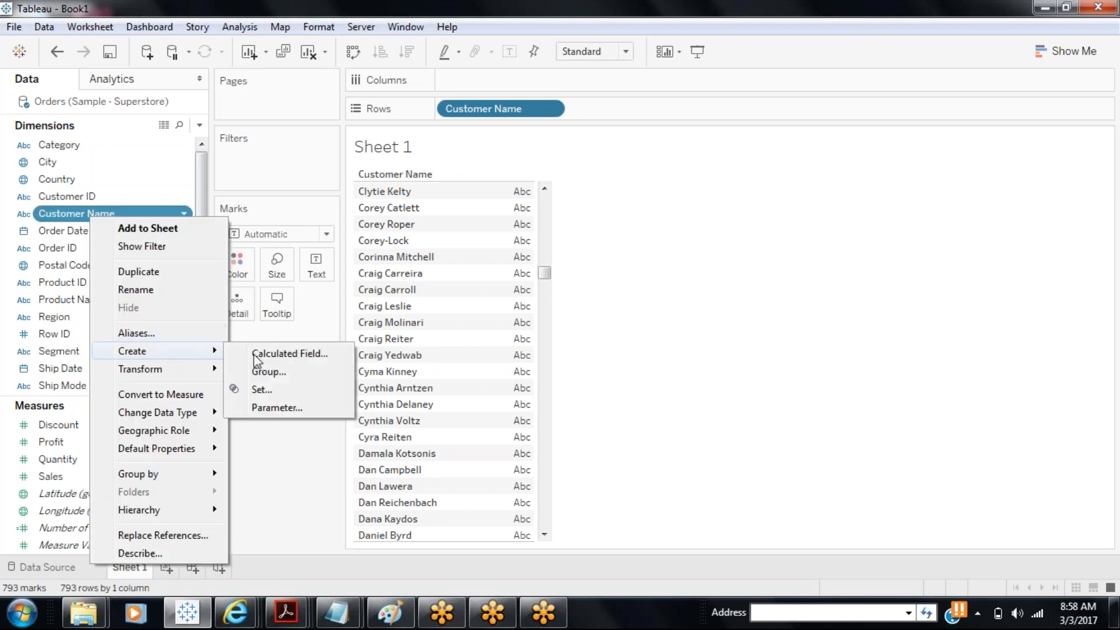
pyautogui.click(269, 373)
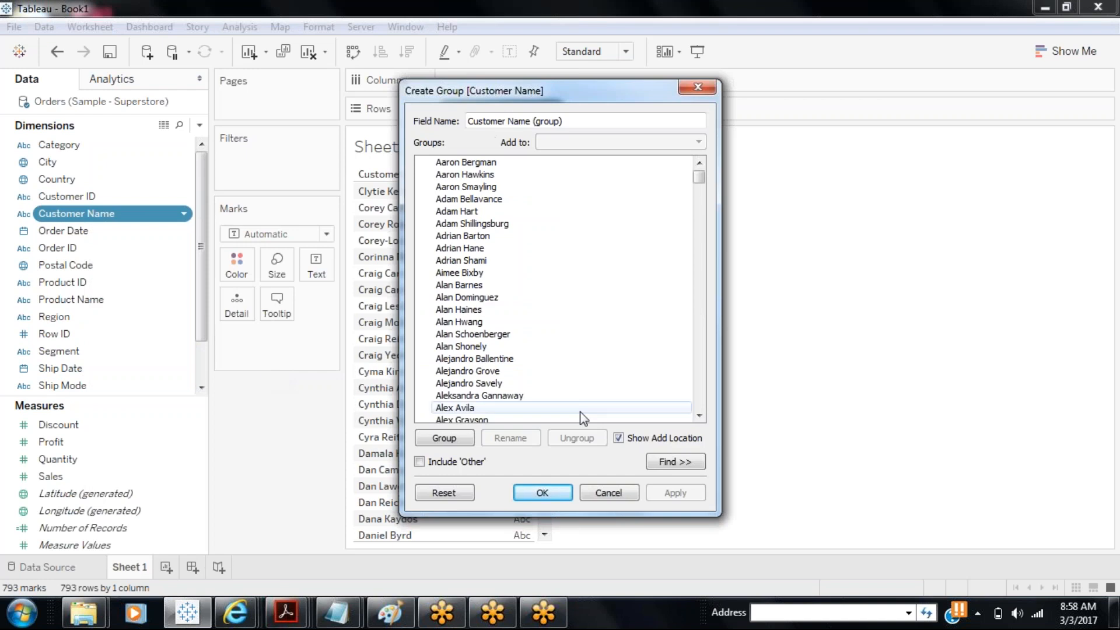
pyautogui.click(466, 163)
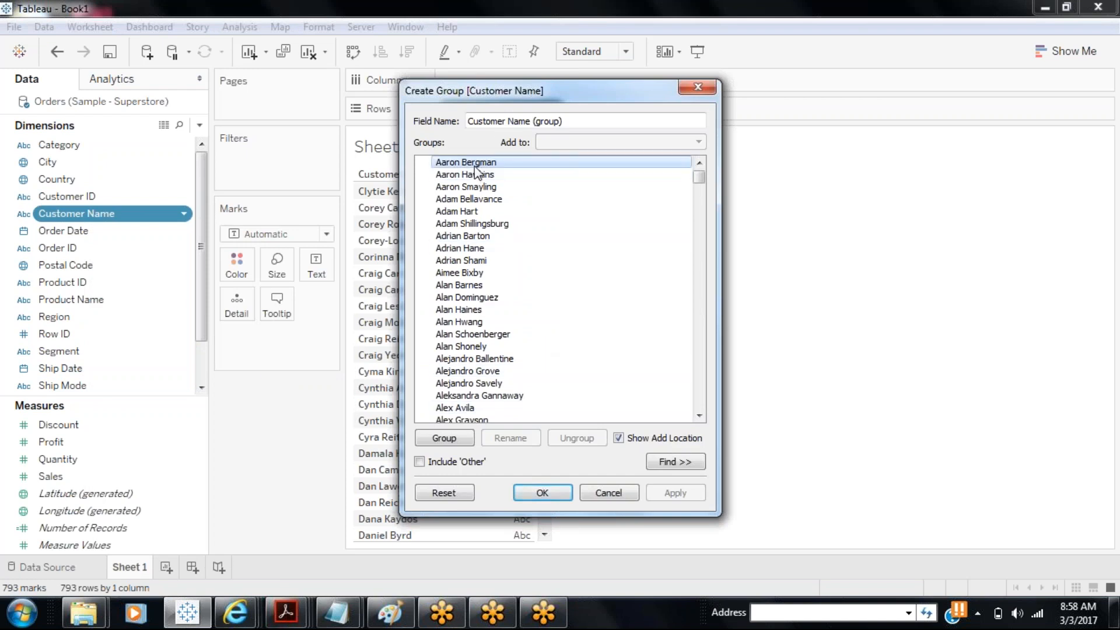
pyautogui.click(699, 415)
pyautogui.moveTo(703, 414); pyautogui.dragTo(703, 415)
pyautogui.keyDown('shift'); pyautogui.click(458, 273); pyautogui.keyUp('shift')
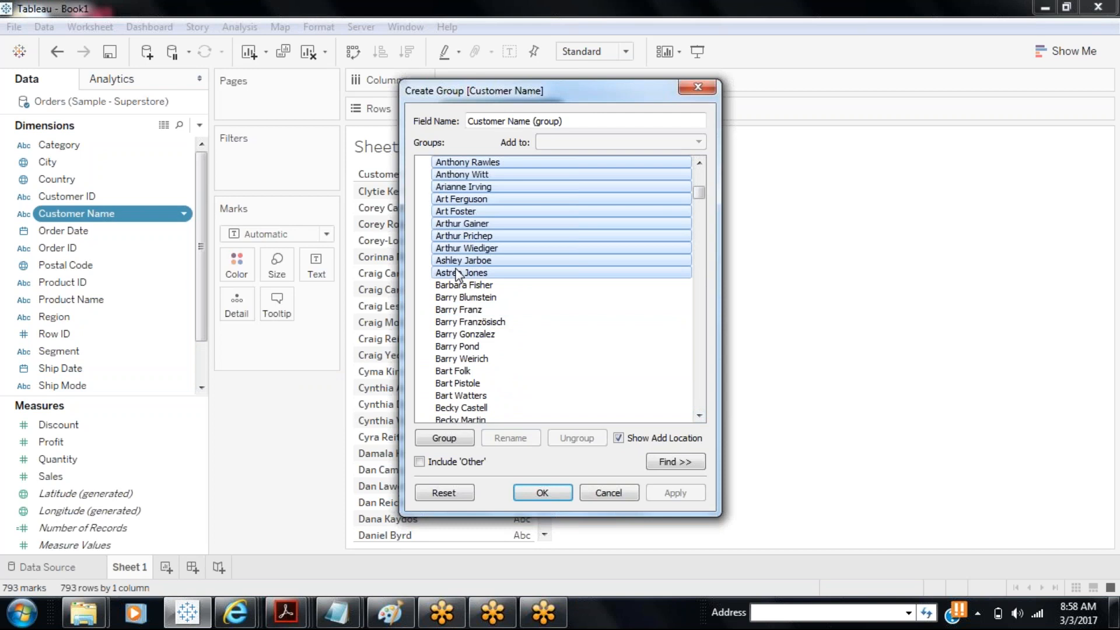
pyautogui.click(447, 438)
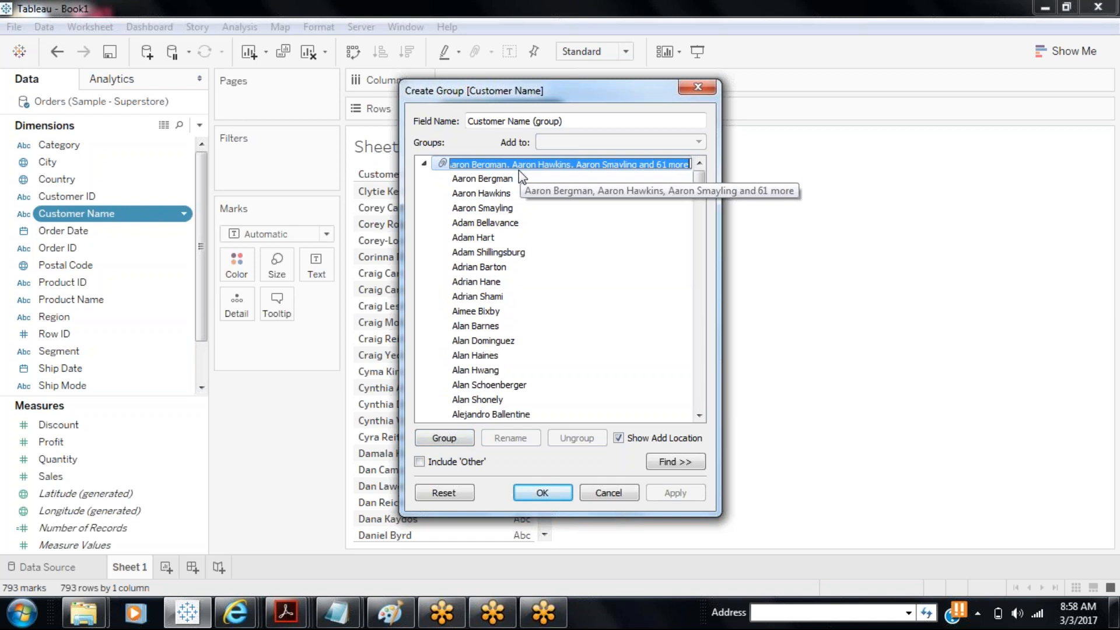
# - Name the new group "Customer Name starts with A" and collapse its member list
pyautogui.write('Cus')
pyautogui.write('mer')
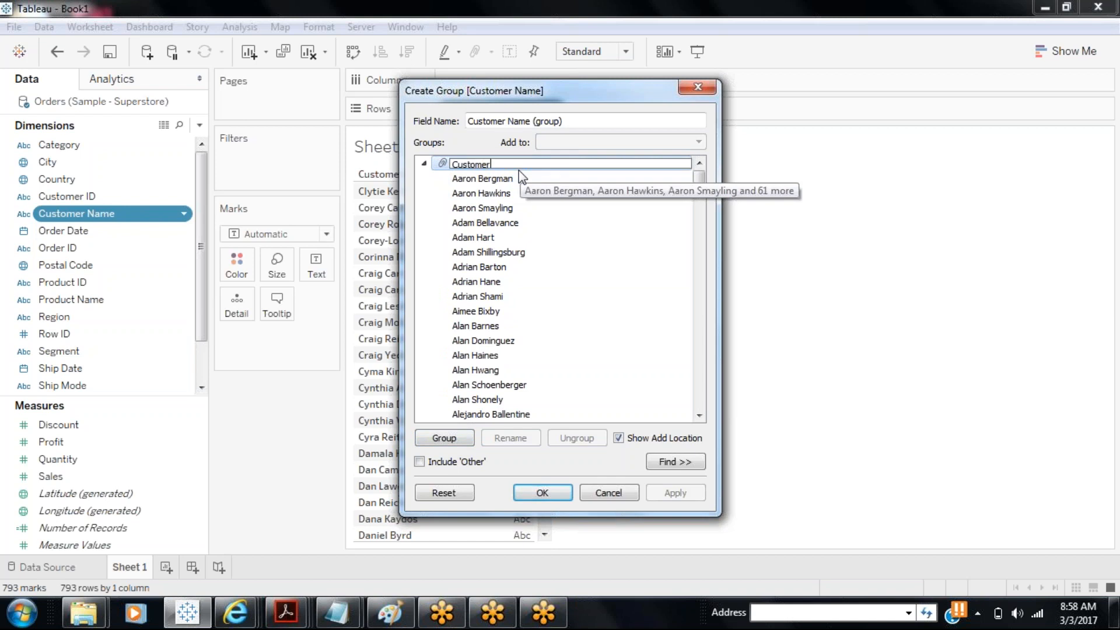
pyautogui.write(' Name starts with A')
pyautogui.press('Return')
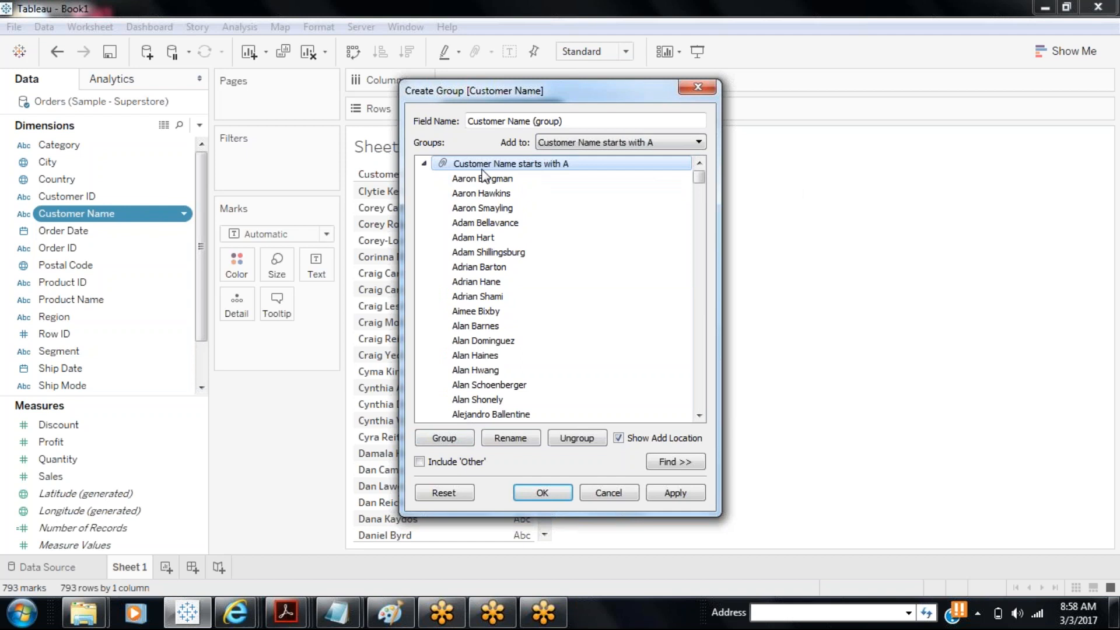
pyautogui.click(424, 163)
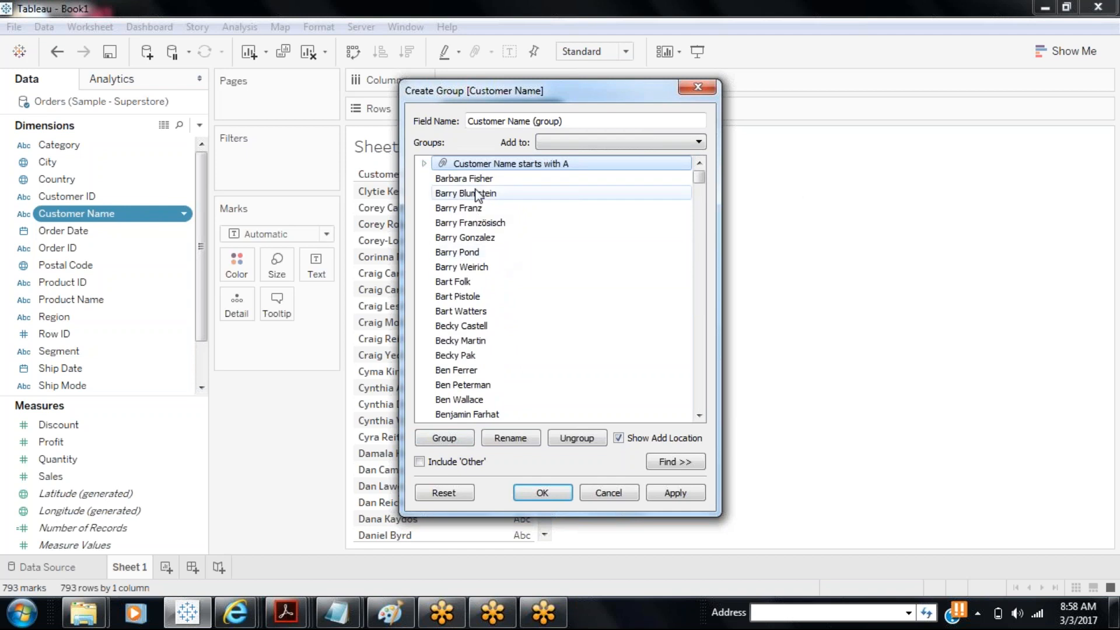
pyautogui.click(424, 163)
pyautogui.click(424, 163)
# - Group all ungrouped Customer Name members starting with B
pyautogui.click(449, 181)
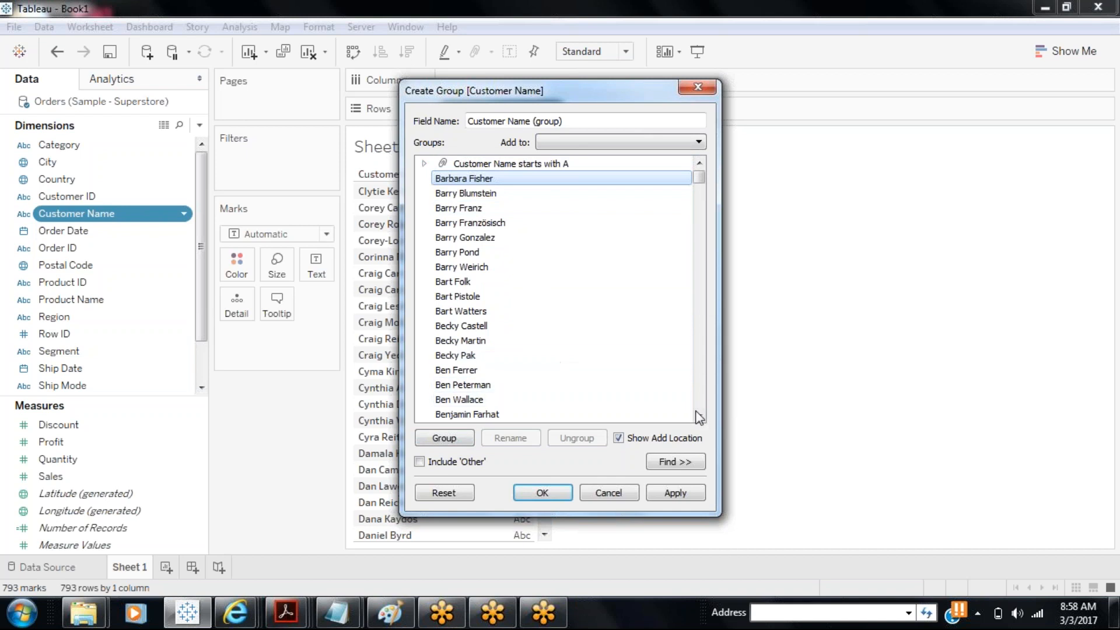
pyautogui.moveTo(699, 415); pyautogui.dragTo(699, 415)
pyautogui.keyDown('shift'); pyautogui.click(488, 297); pyautogui.keyUp('shift')
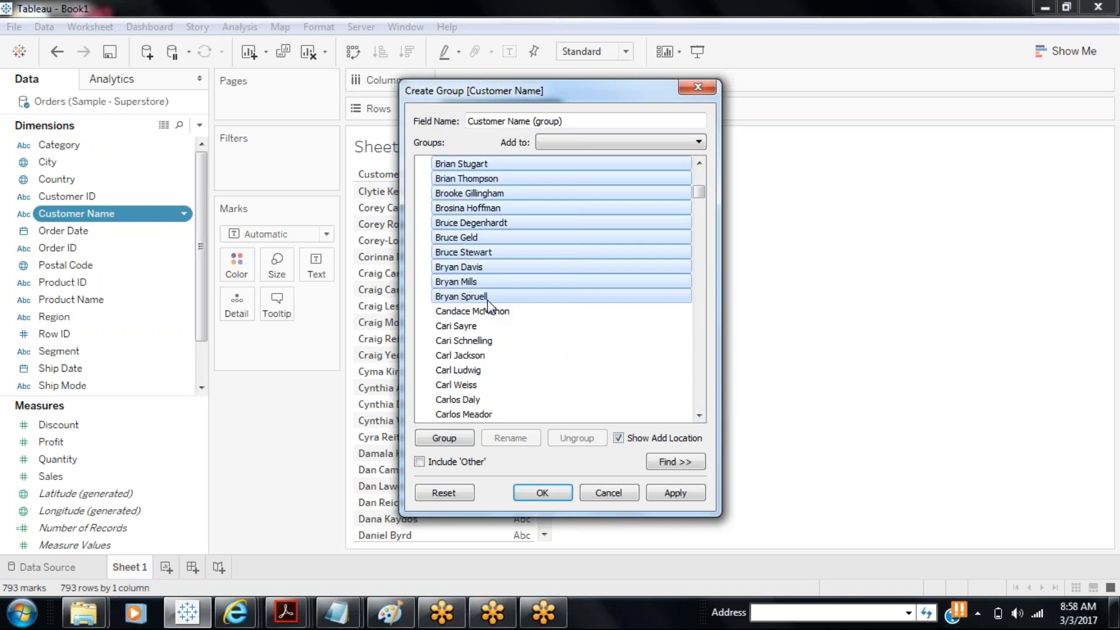
pyautogui.click(448, 441)
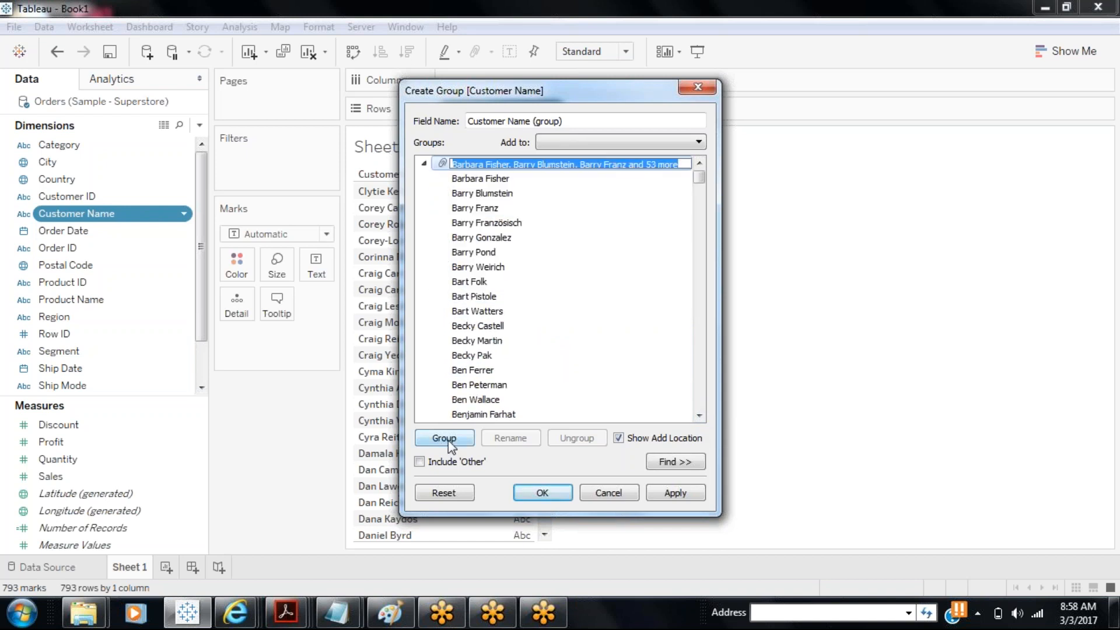
# - Name the group of B members "Customer Name starts with B" and collapse its member list
pyautogui.write('Custo')
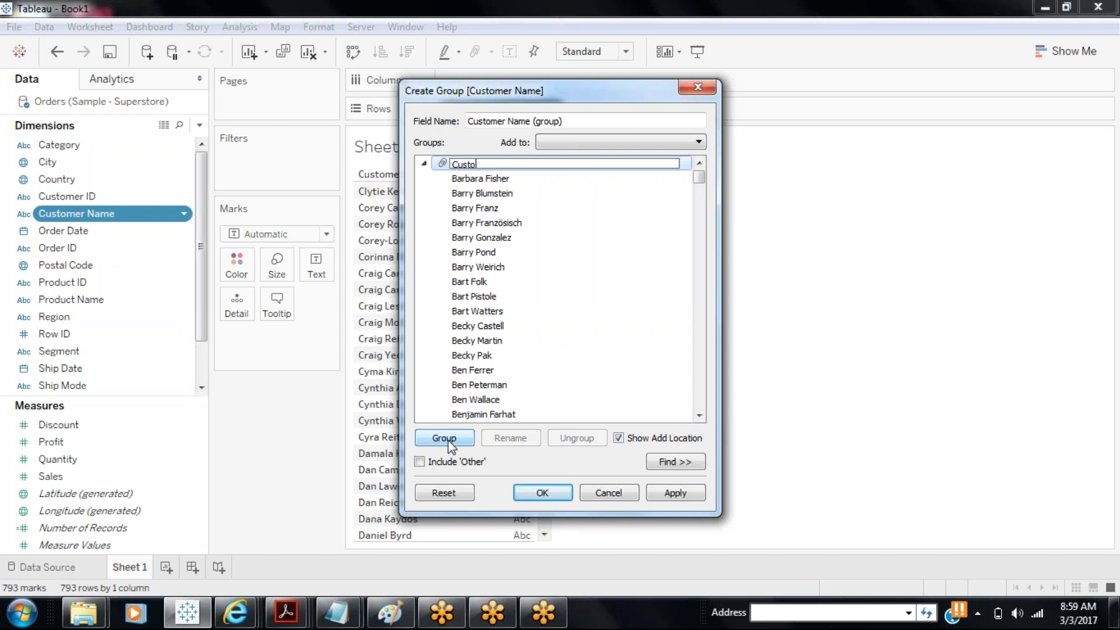
pyautogui.write('mer Name starts with B')
pyautogui.click(425, 164)
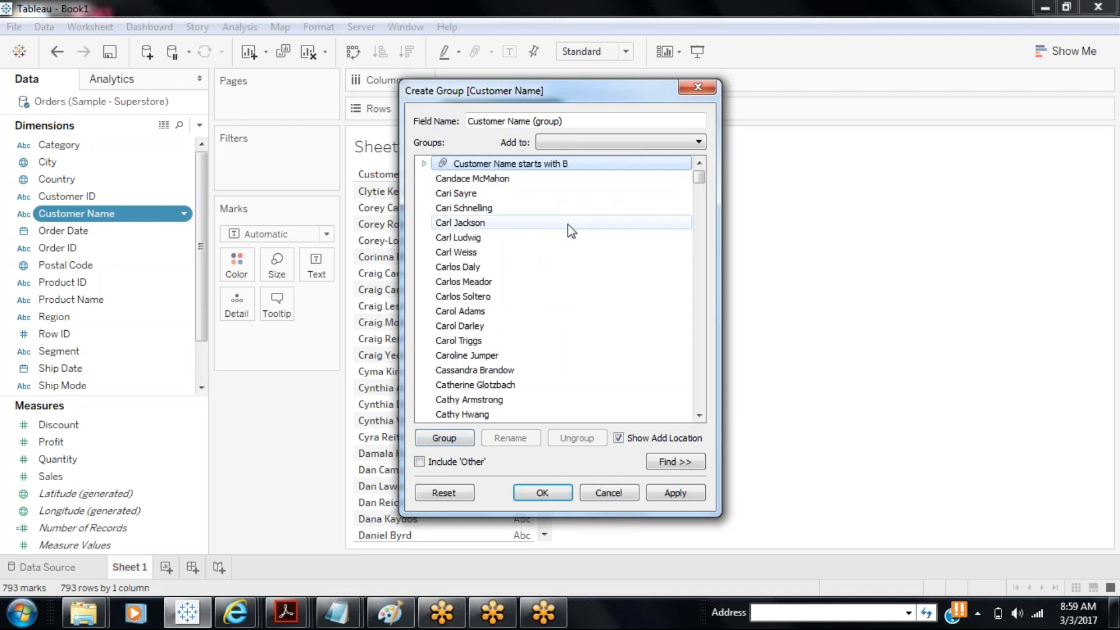
# - Group all ungrouped members starting with C, name the group "Customer Name starts with C" and collapse its list
pyautogui.click(700, 165)
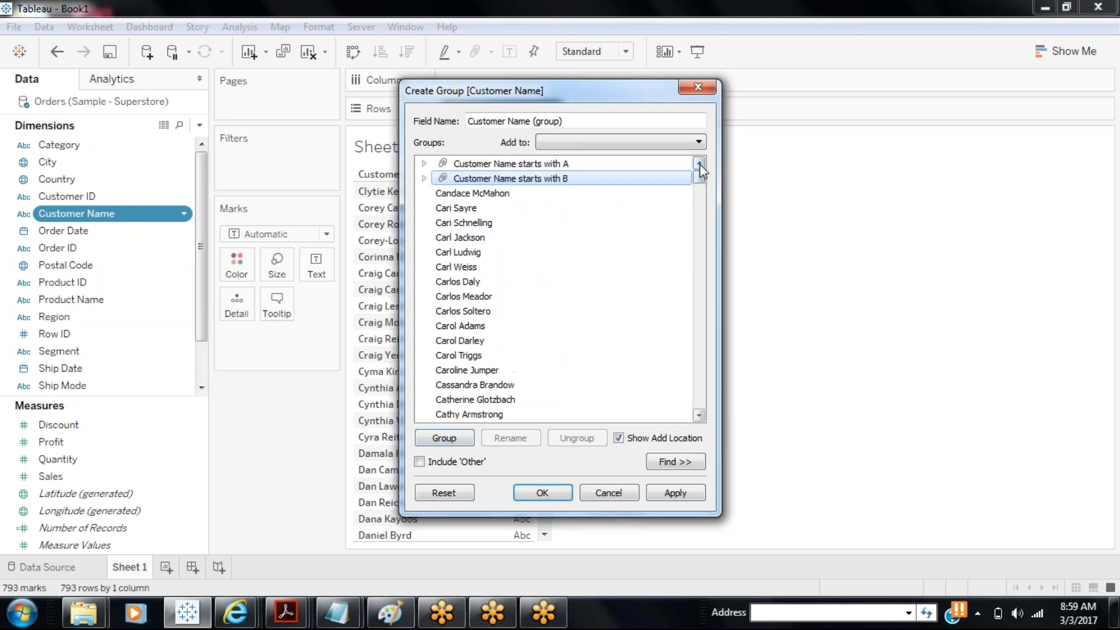
pyautogui.click(481, 195)
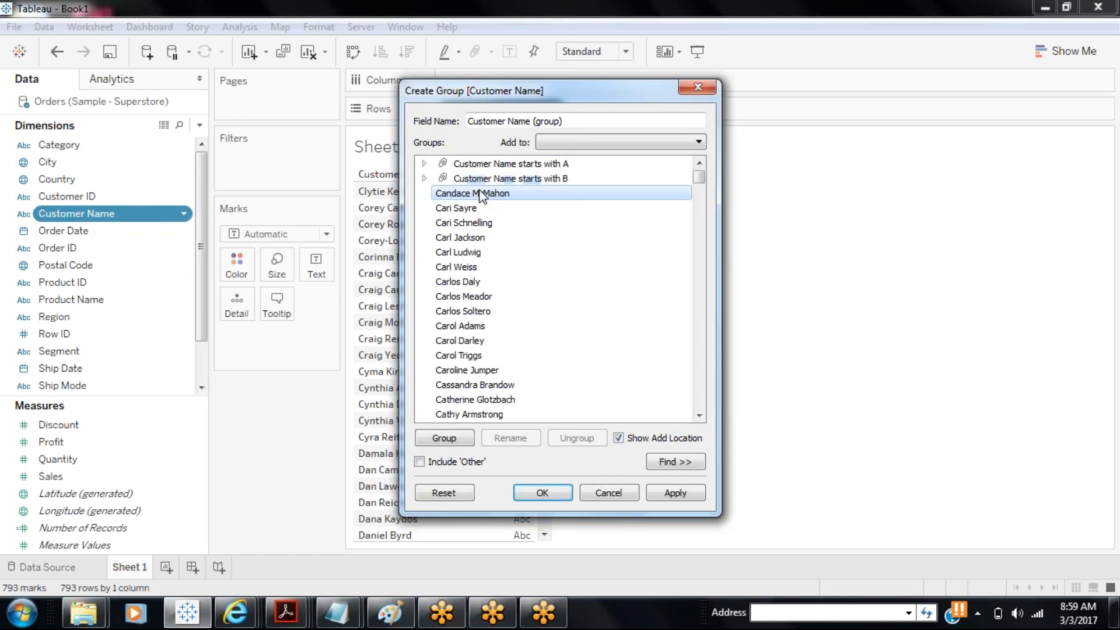
pyautogui.click(699, 415)
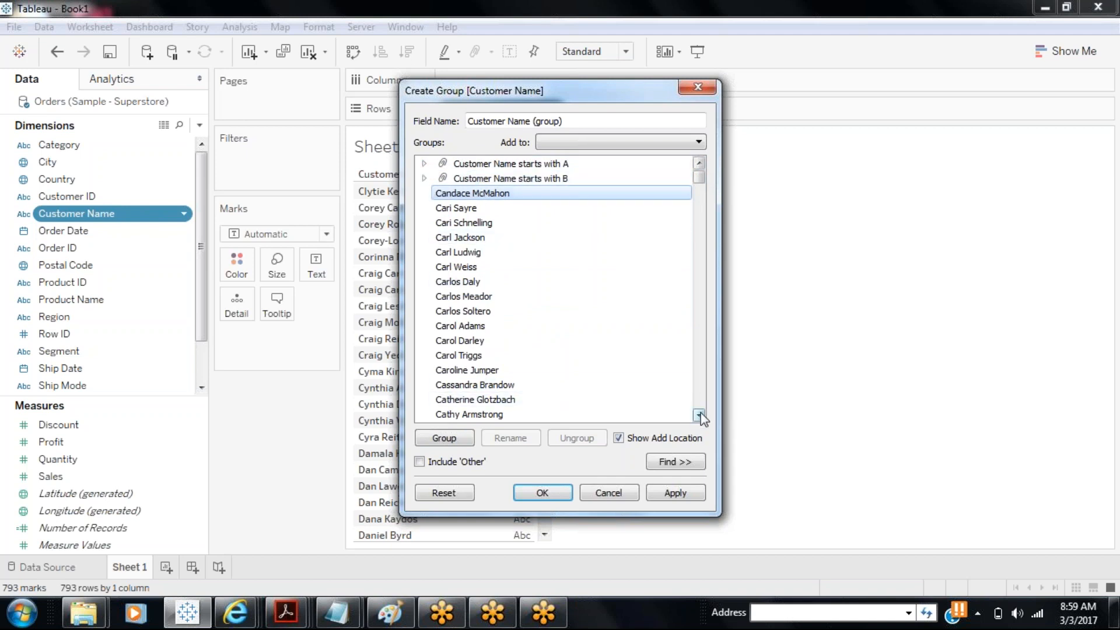
pyautogui.moveTo(701, 415); pyautogui.dragTo(701, 414)
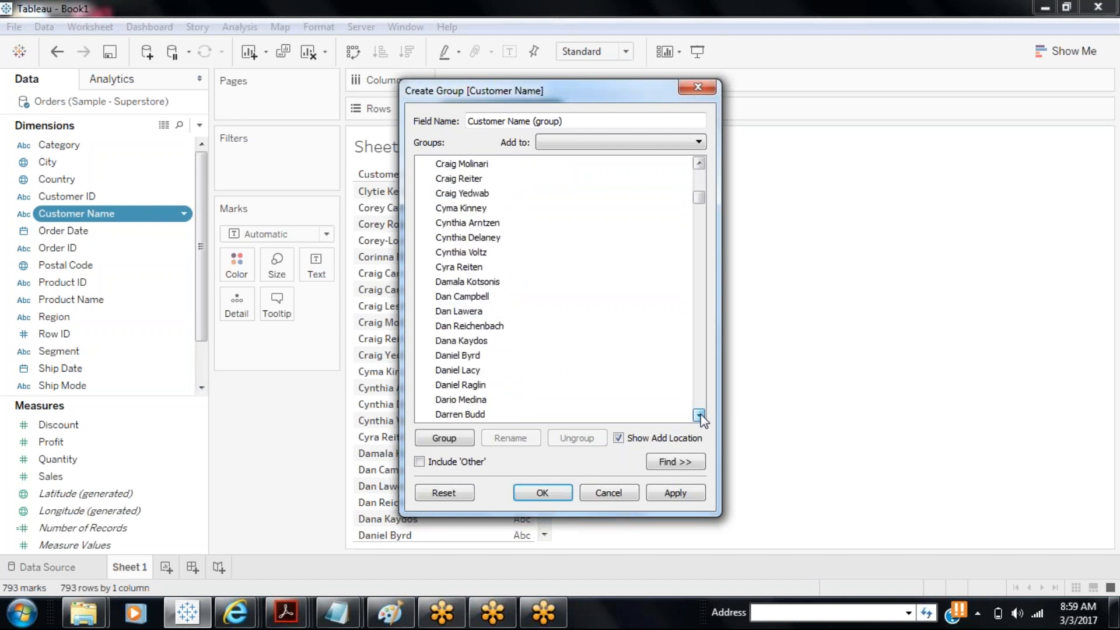
pyautogui.keyDown('shift'); pyautogui.click(461, 267); pyautogui.keyUp('shift')
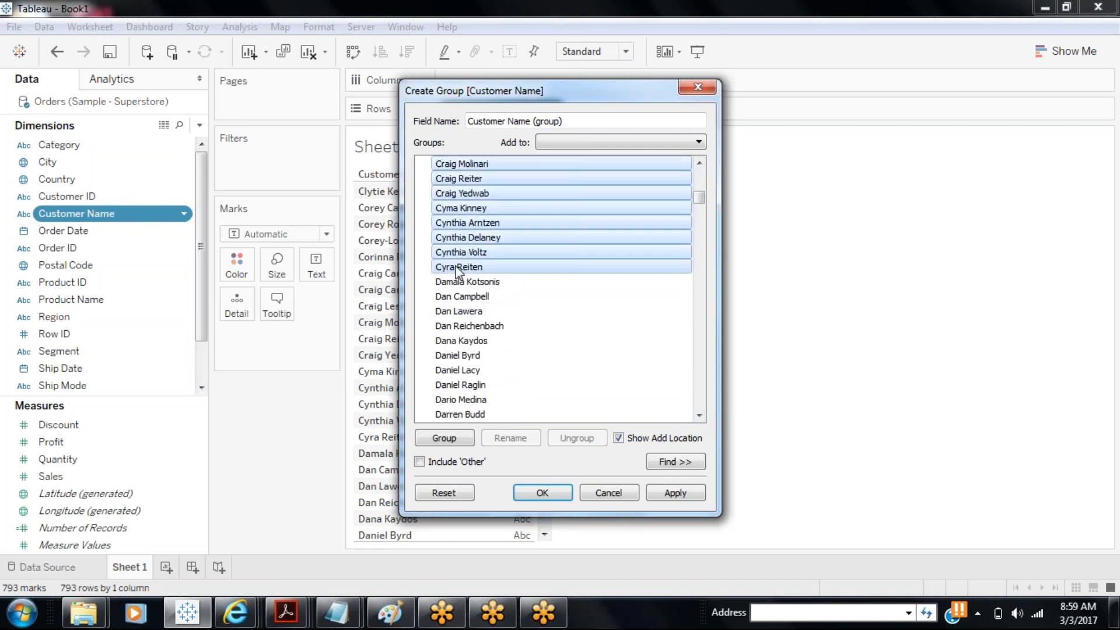
pyautogui.click(448, 439)
pyautogui.write('Cust')
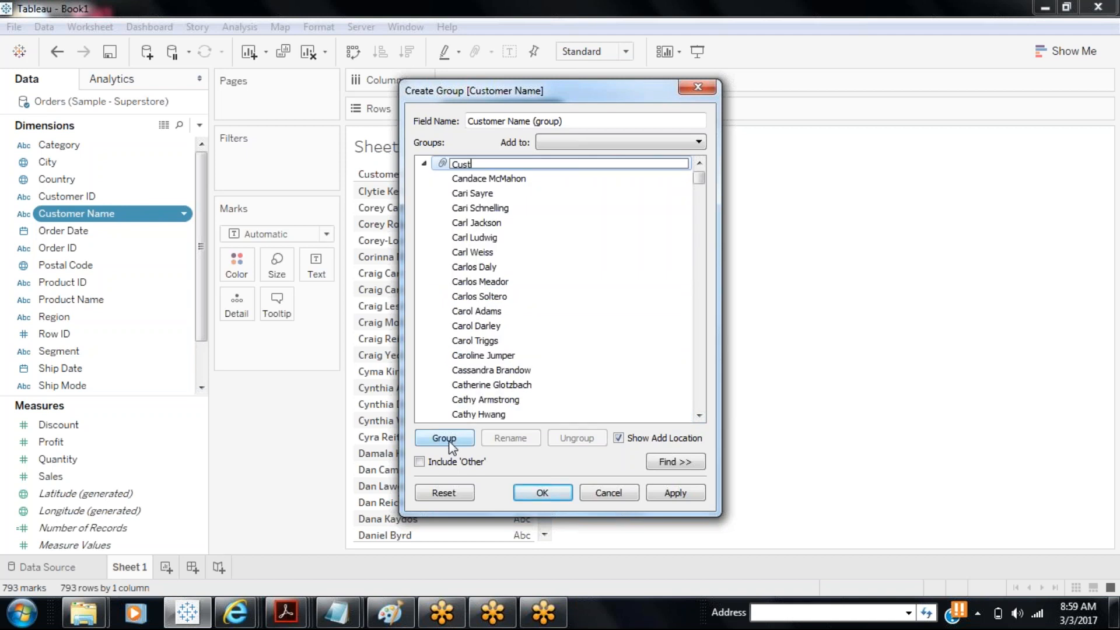
pyautogui.write('omer Name starts with C')
pyautogui.click(424, 164)
# - Group all ungrouped members starting with D as "Customer Name starts with D" and collapse the group's list
pyautogui.click(443, 179)
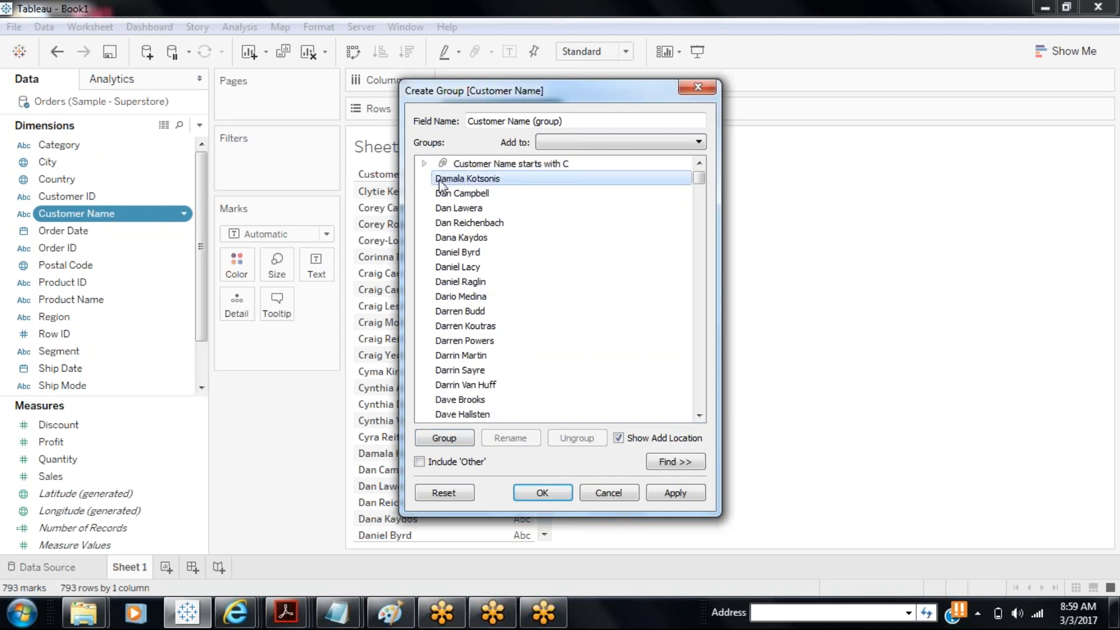
pyautogui.click(699, 192)
pyautogui.moveTo(699, 192); pyautogui.dragTo(699, 196)
pyautogui.keyDown('shift'); pyautogui.click(495, 385); pyautogui.keyUp('shift')
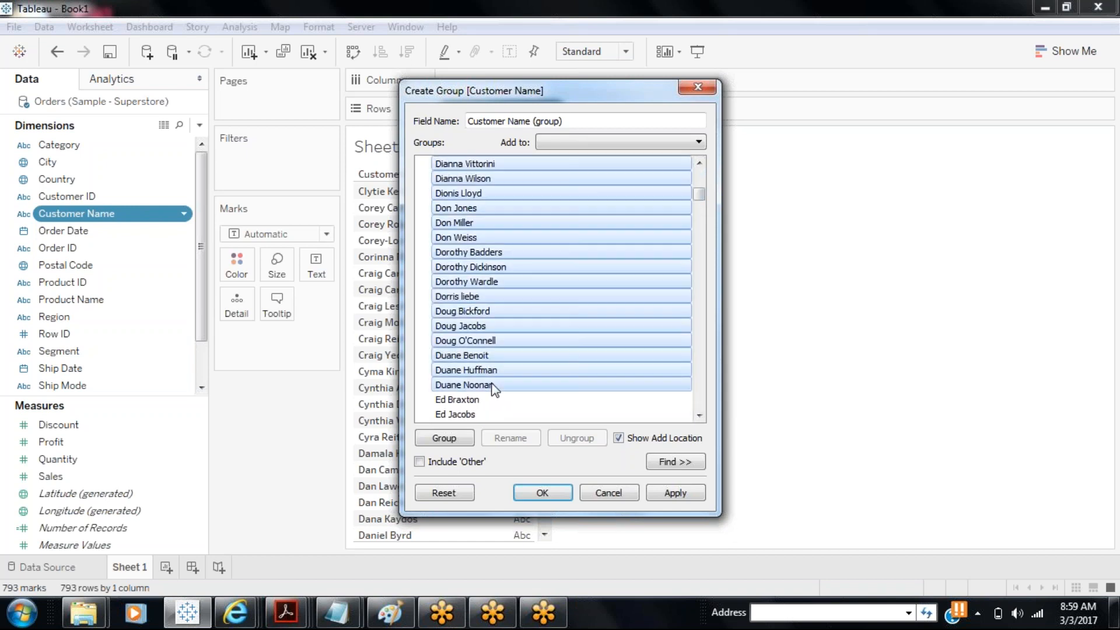
pyautogui.click(465, 439)
pyautogui.write('Cu')
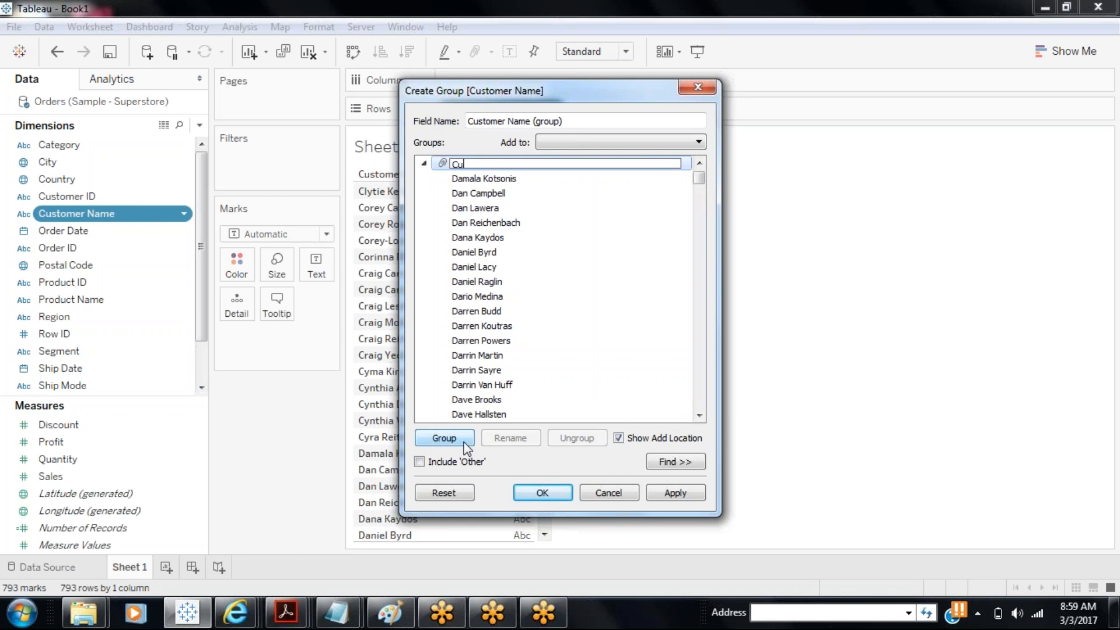
pyautogui.write('stomer Name starts with D')
pyautogui.click(422, 160)
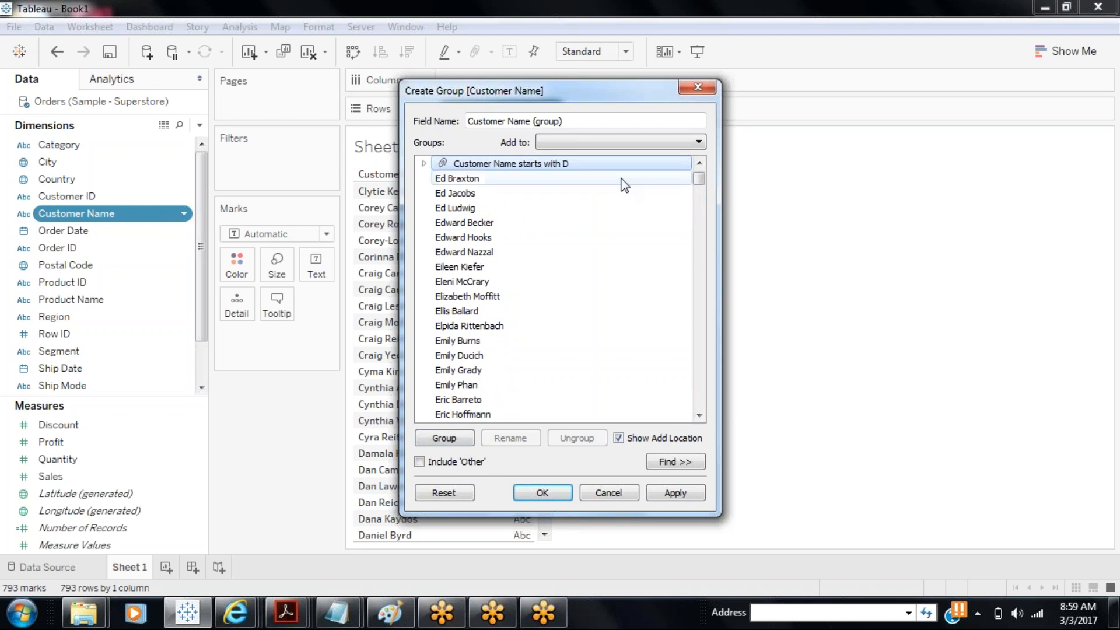
# - Include an Other group for all remaining ungrouped members and collapse its member list
pyautogui.scroll(1, 693, 176)
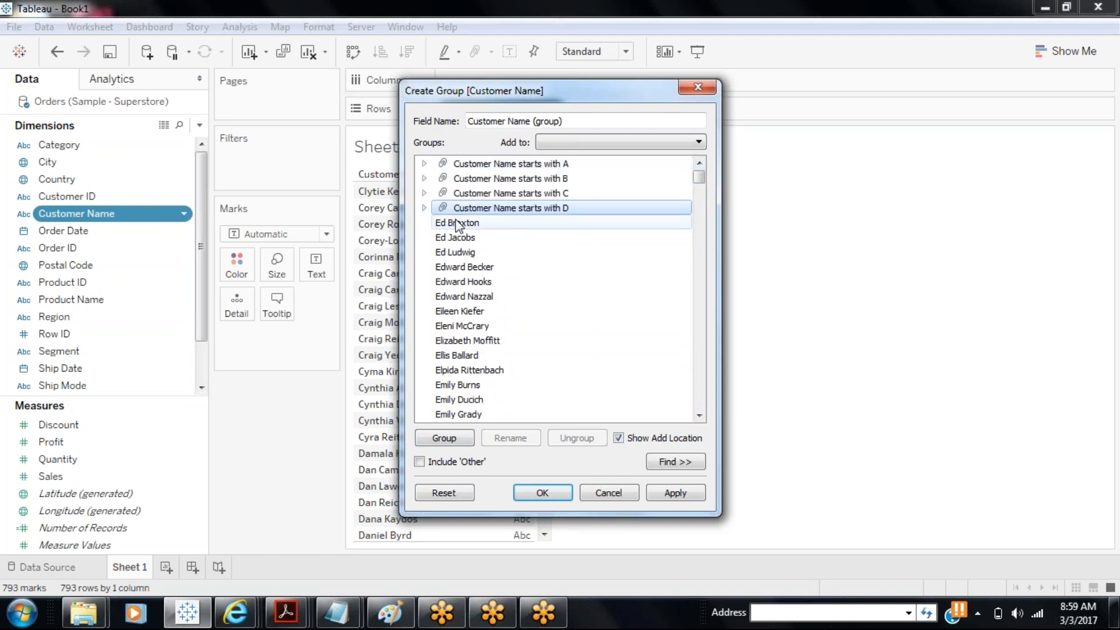
pyautogui.click(420, 462)
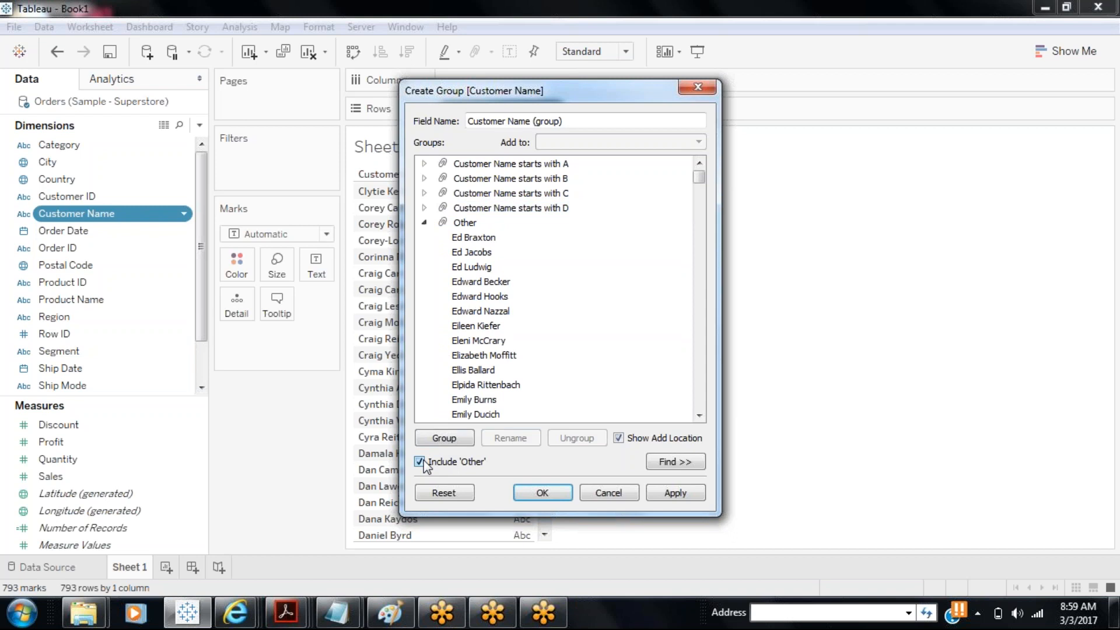
pyautogui.click(424, 223)
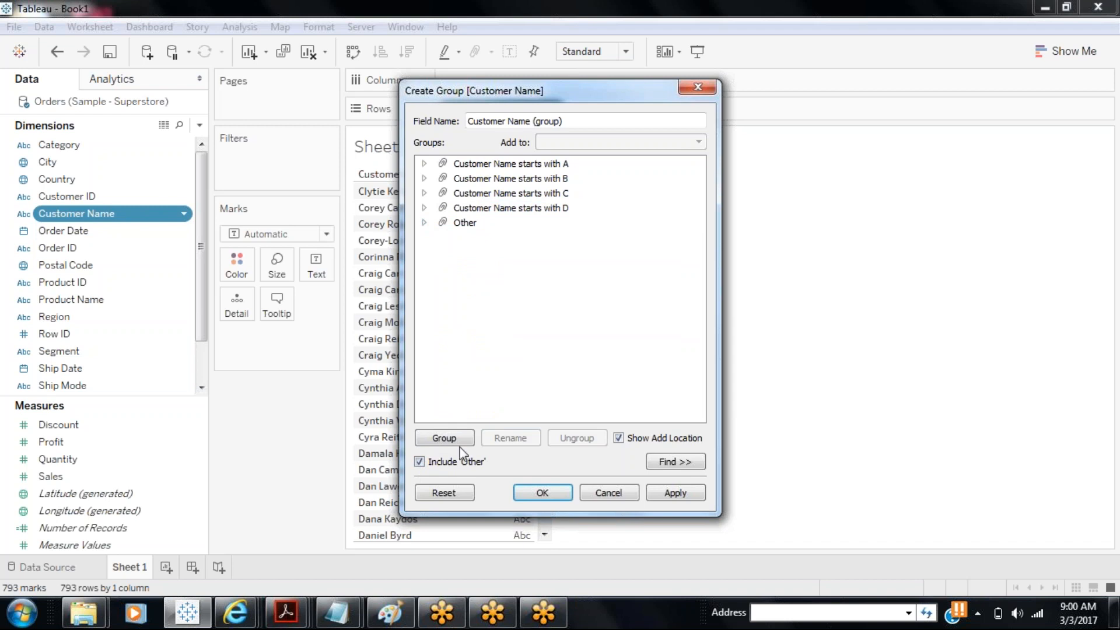
# - Rename the Other group as "Misc"
pyautogui.click(458, 224)
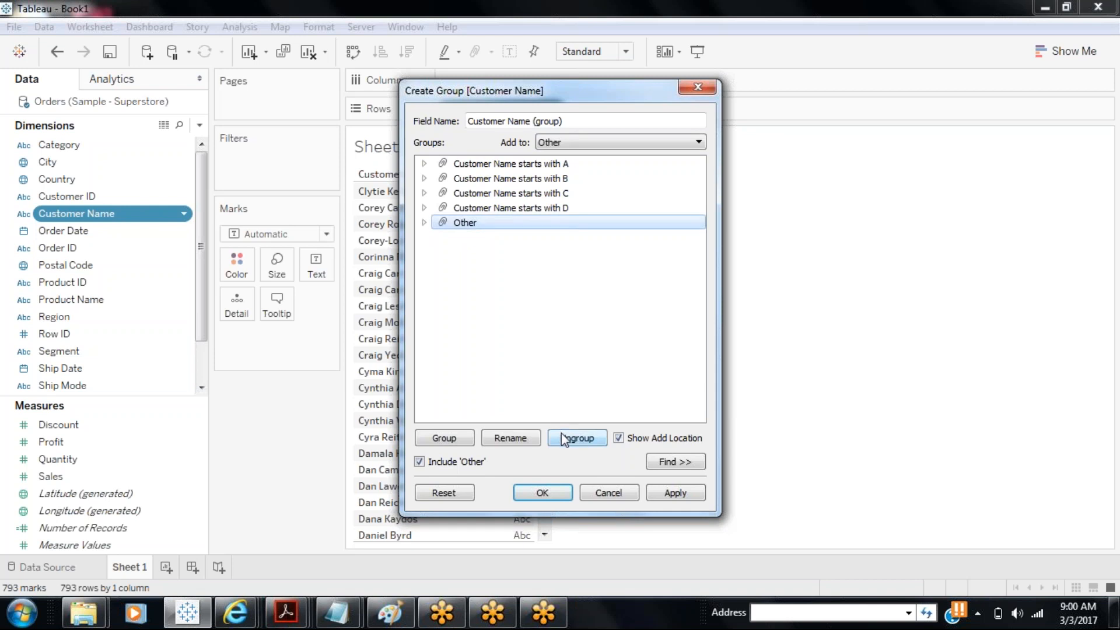
pyautogui.click(497, 441)
pyautogui.write('Misc')
pyautogui.press('Return')
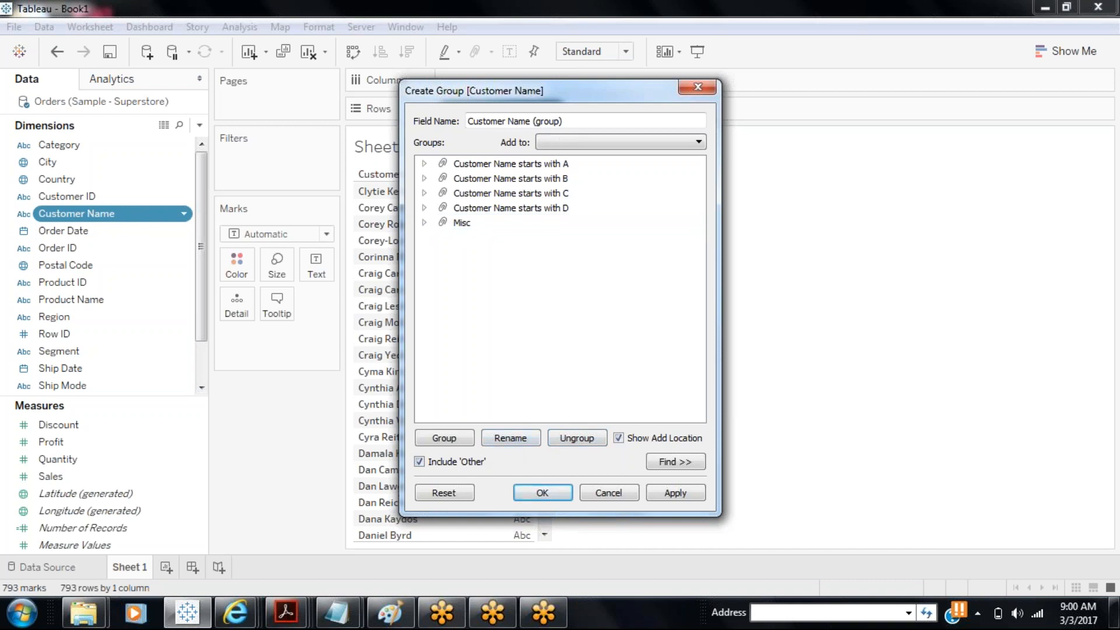
# - Ungroup Misc and combine all ungrouped members, from the first E name to the last Z name, into a new group
pyautogui.click(464, 223)
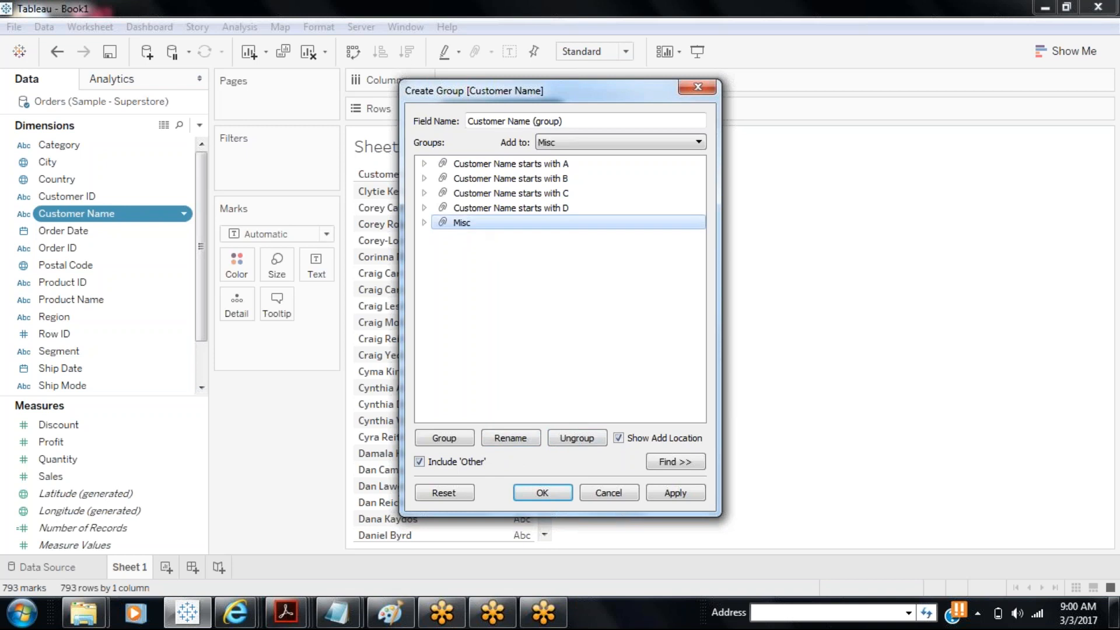
pyautogui.click(578, 443)
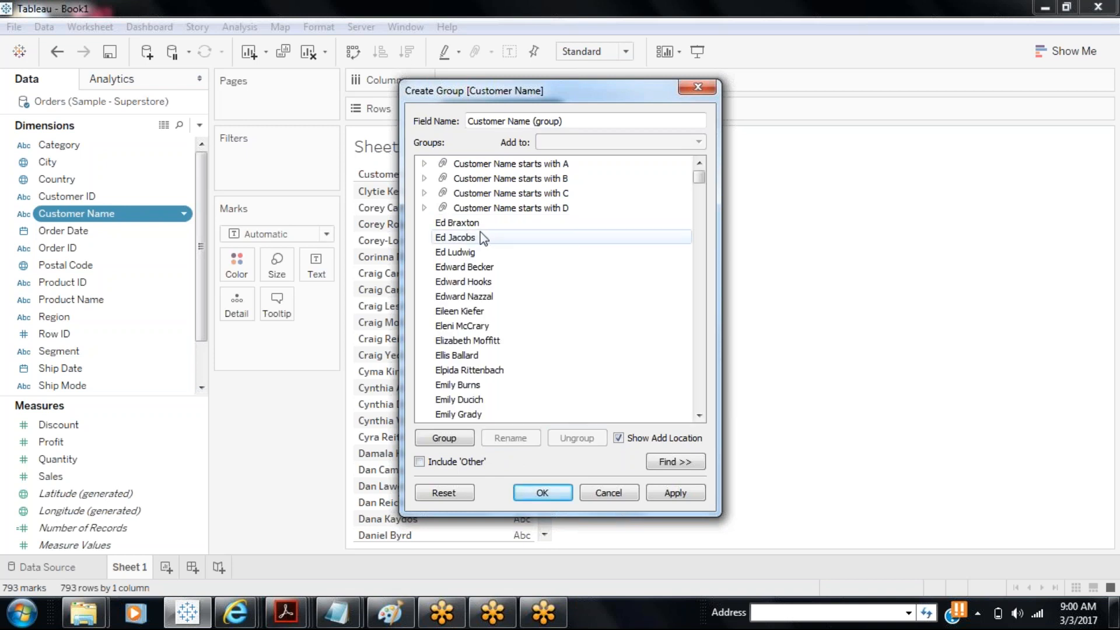
pyautogui.click(493, 224)
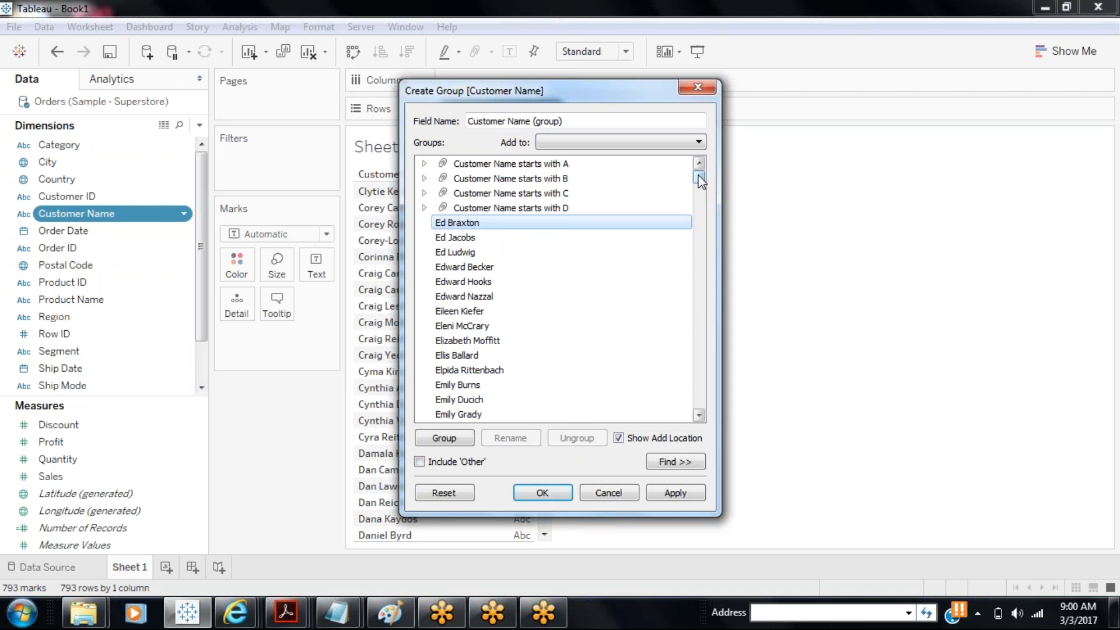
pyautogui.moveTo(700, 175); pyautogui.dragTo(713, 440)
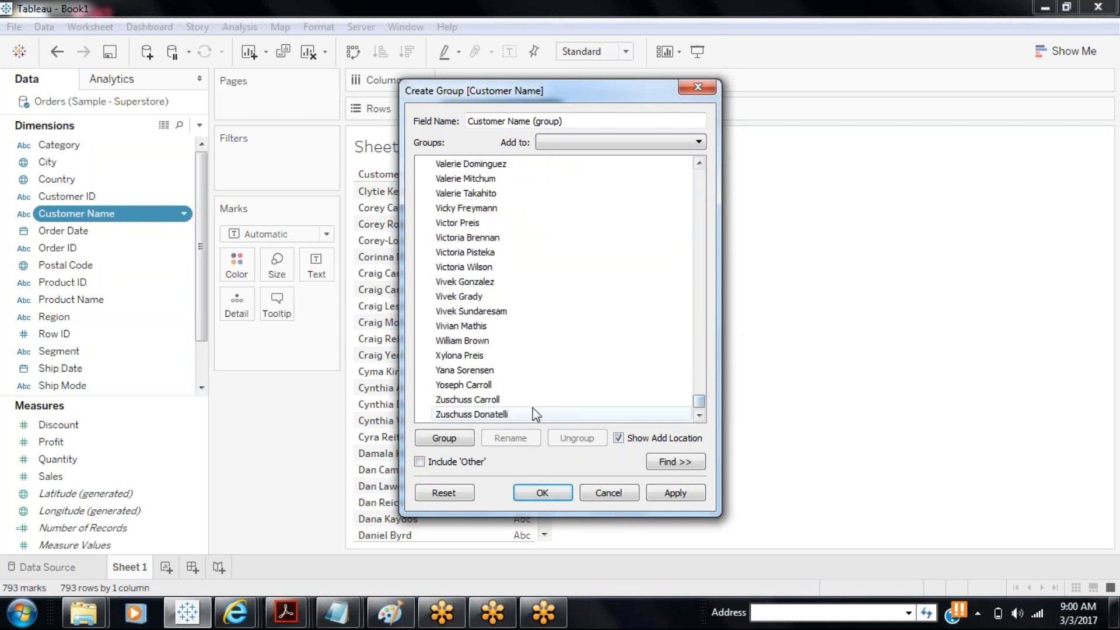
pyautogui.keyDown('shift'); pyautogui.click(499, 414); pyautogui.keyUp('shift')
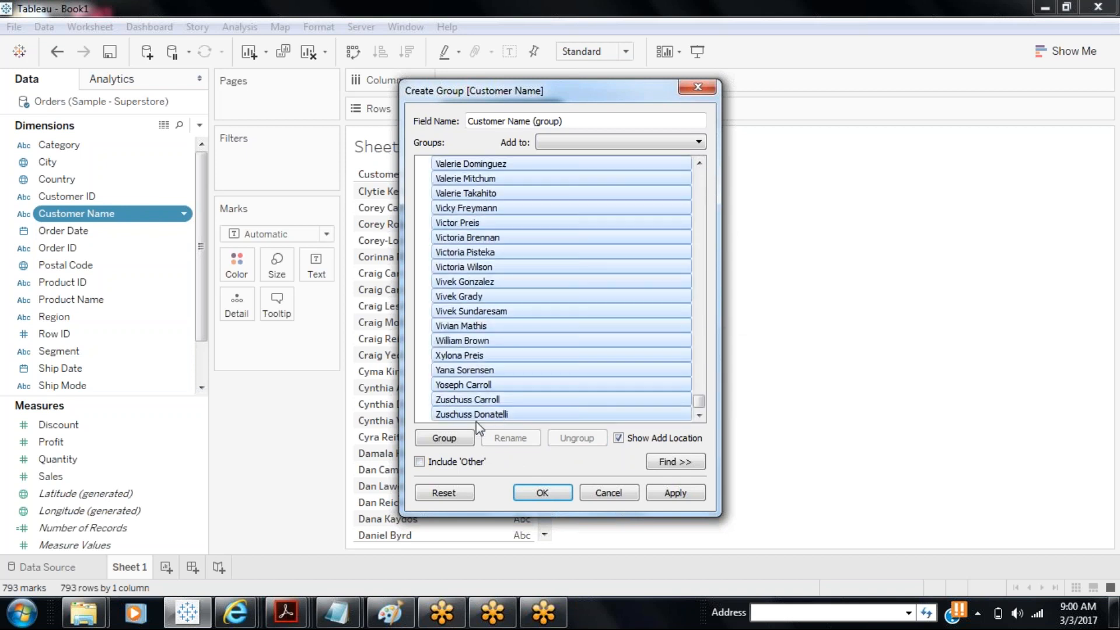
pyautogui.click(461, 441)
# - Try to name the new group of remaining members "Misc"
pyautogui.write('Misc')
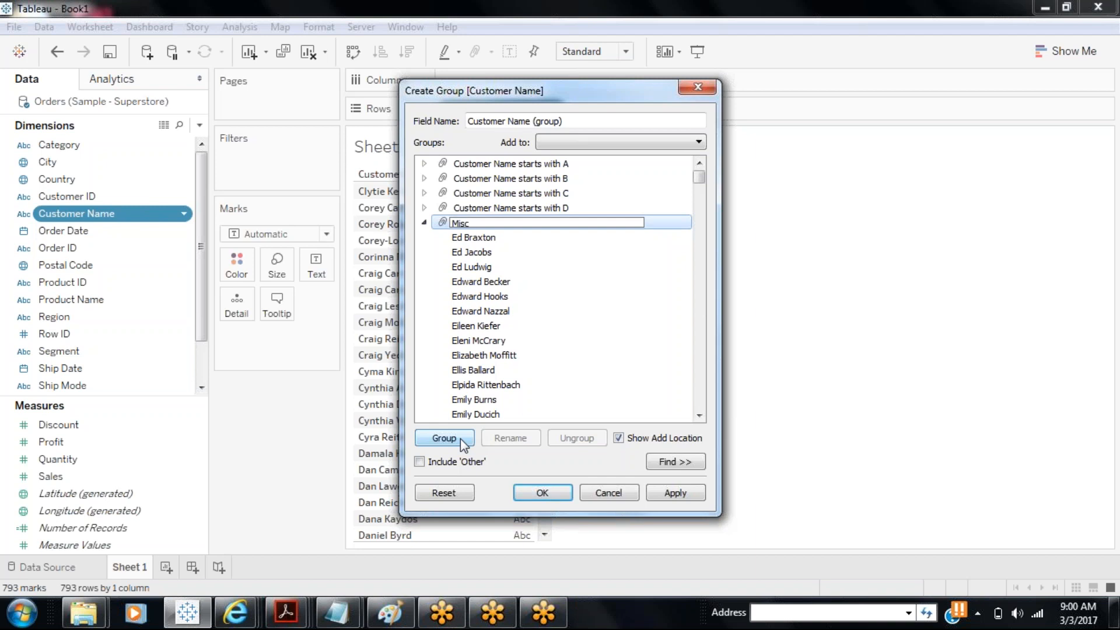
pyautogui.click(649, 357)
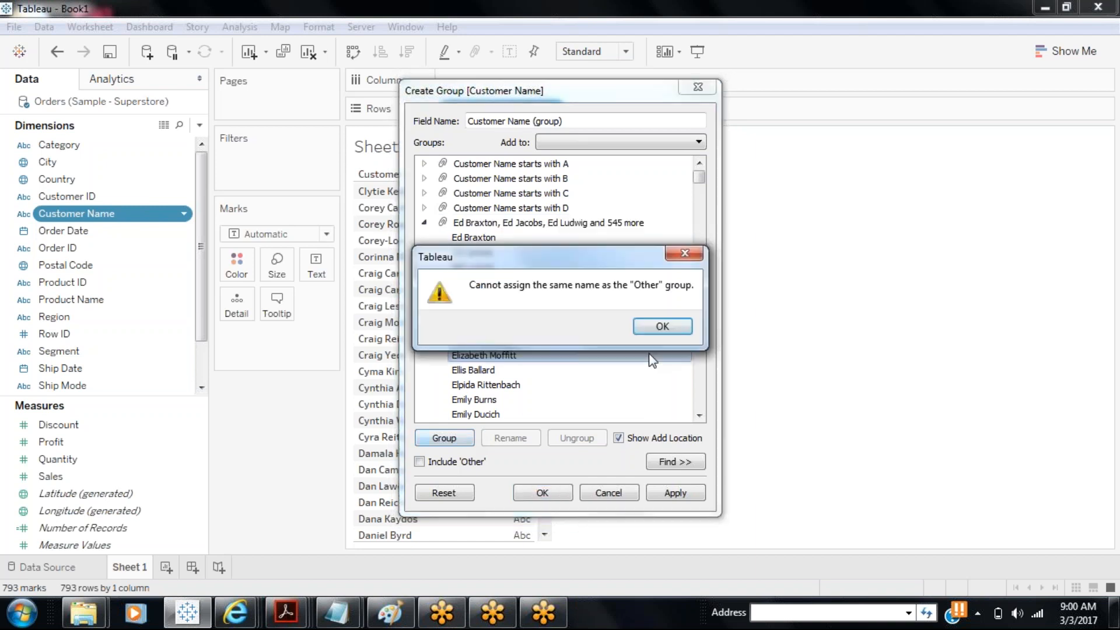
pyautogui.click(658, 327)
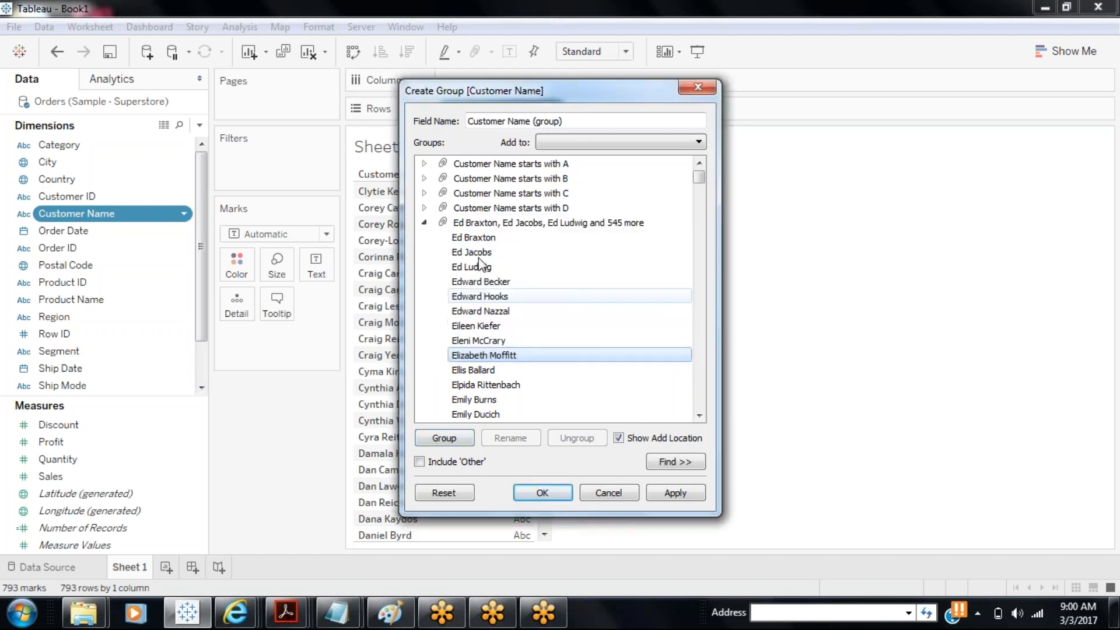
# - Collapse the member list of the group of remaining members and try to rename the group as "Misc"
pyautogui.click(442, 227)
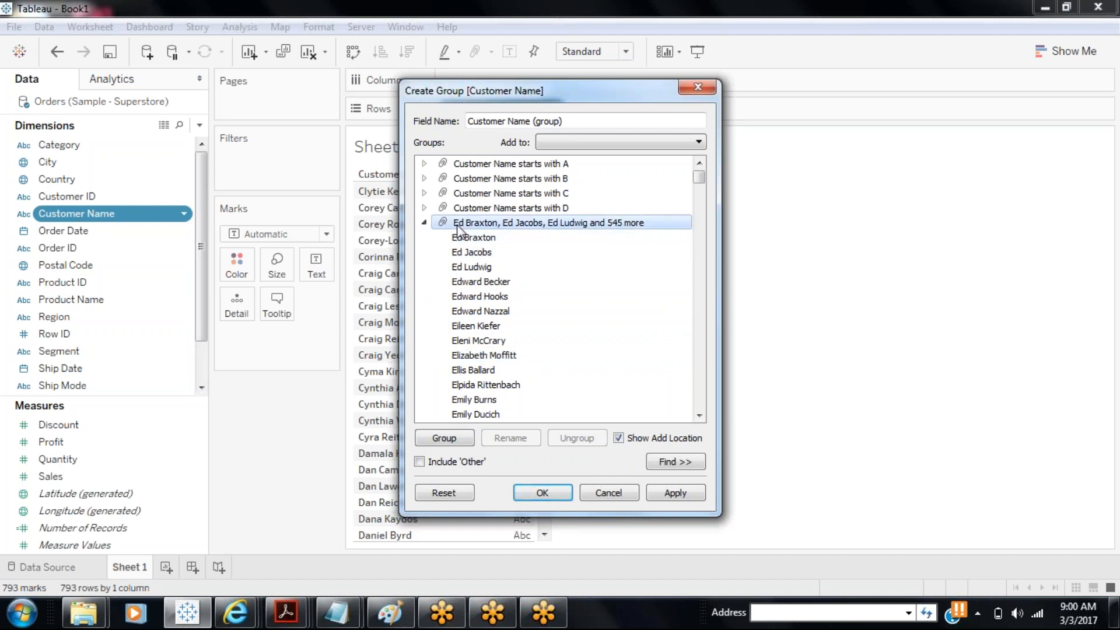
pyautogui.click(429, 224)
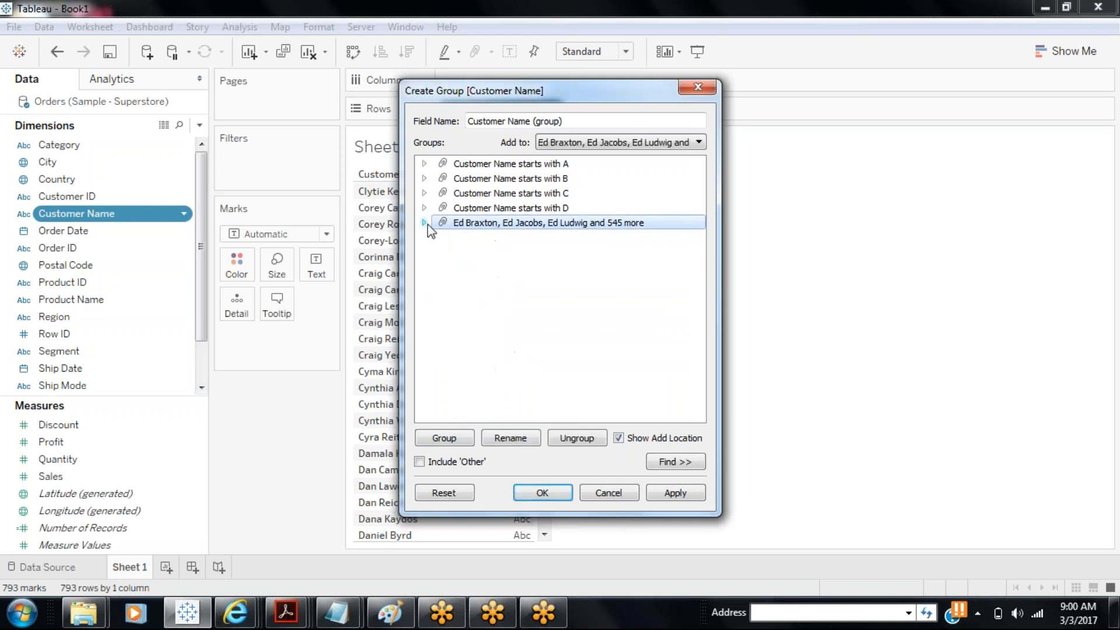
pyautogui.rightClick(459, 228)
pyautogui.click(487, 254)
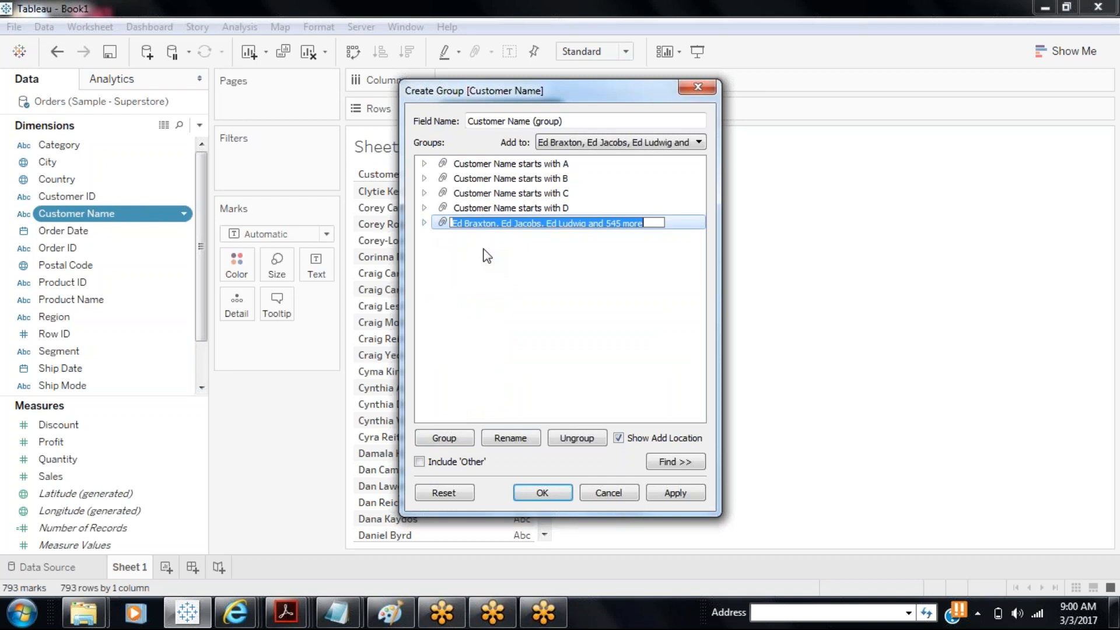
pyautogui.write('Other')
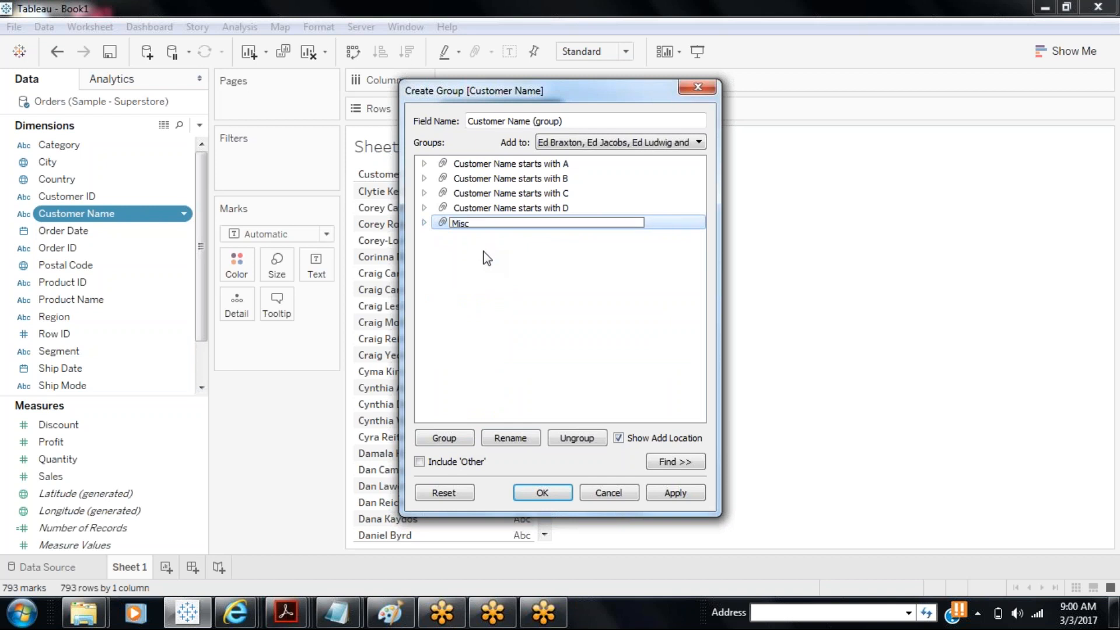
pyautogui.press('Return')
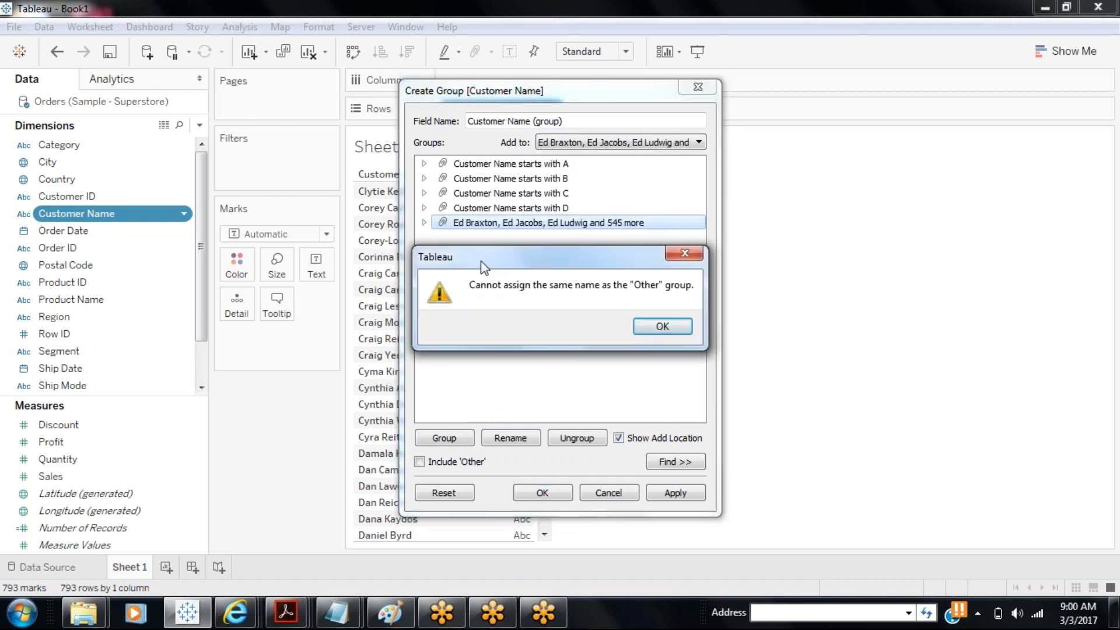
pyautogui.click(655, 330)
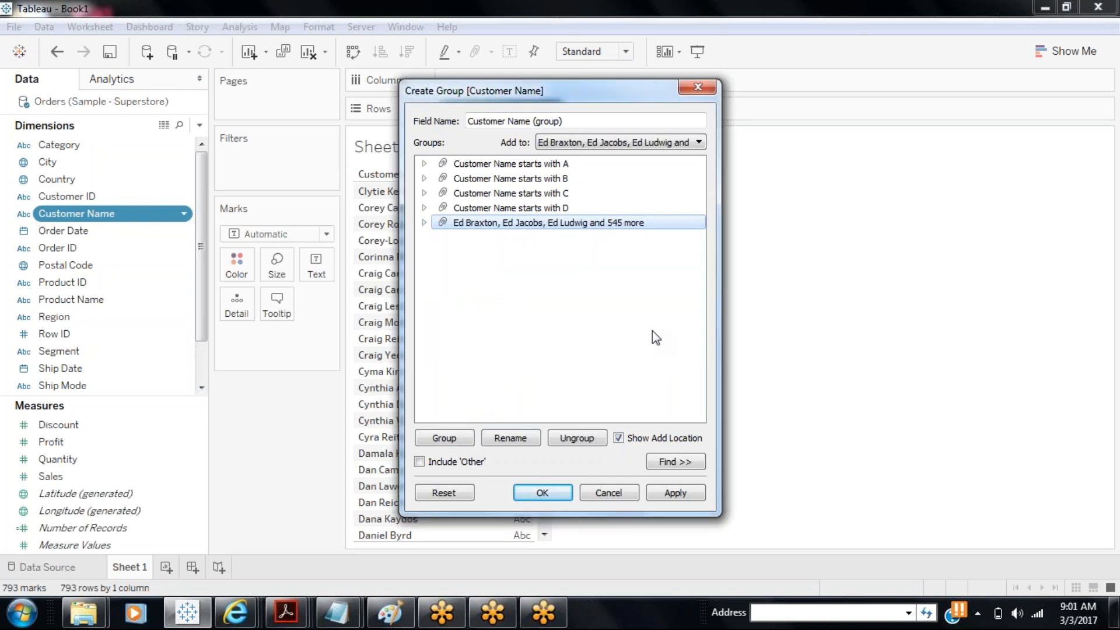
# - Ungroup the group of remaining members, combine them all into a new group and try to name it "Misc"
pyautogui.click(555, 440)
pyautogui.moveTo(703, 184); pyautogui.dragTo(717, 420)
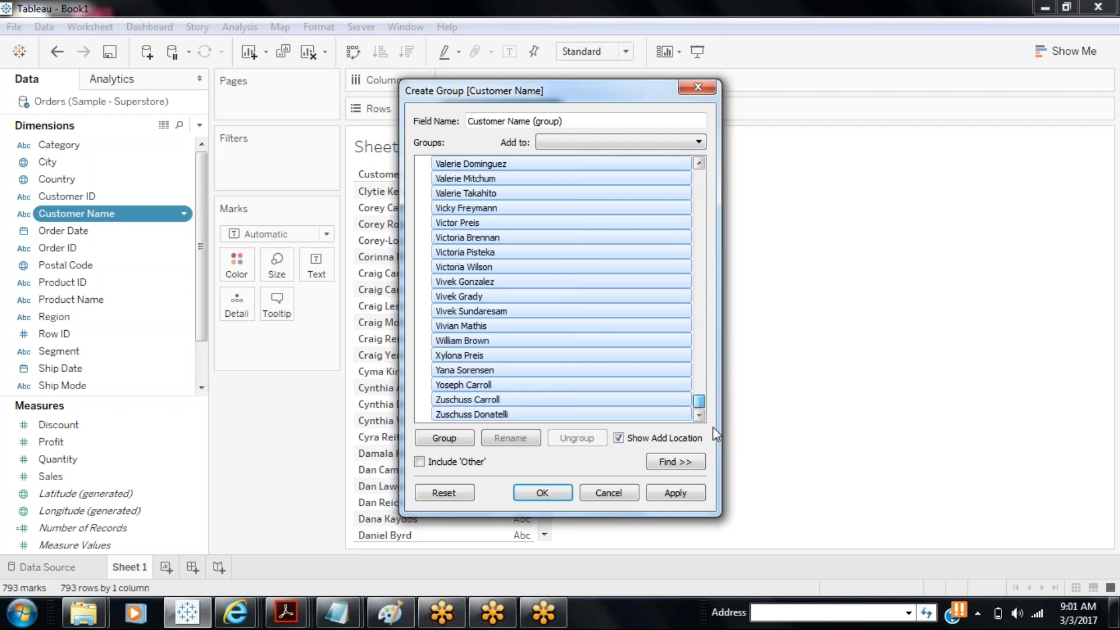
pyautogui.click(455, 439)
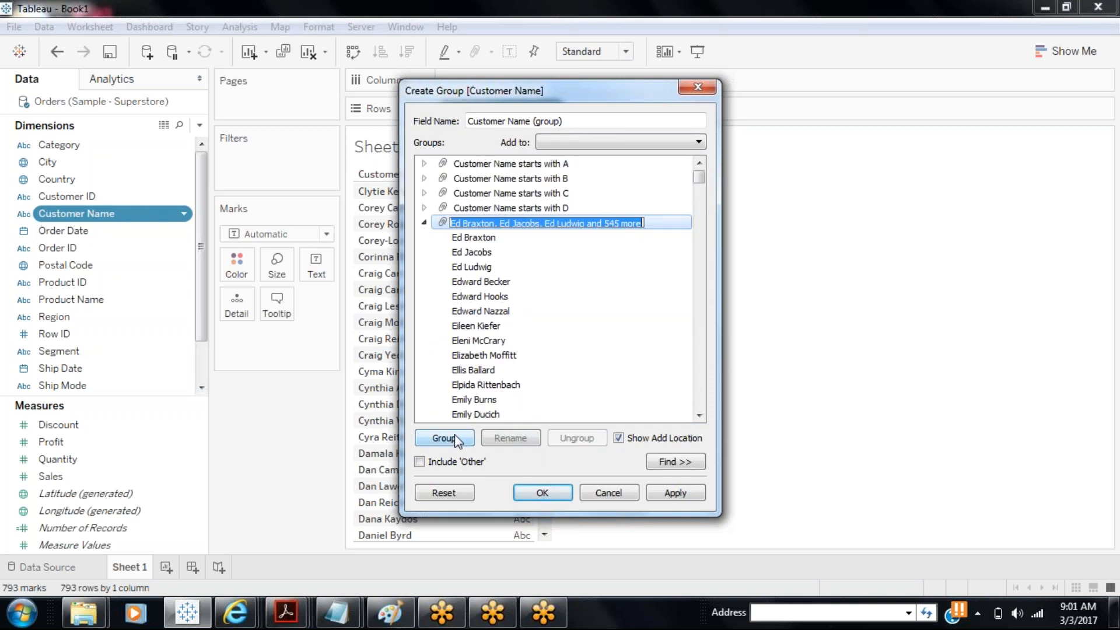
pyautogui.write('Misc')
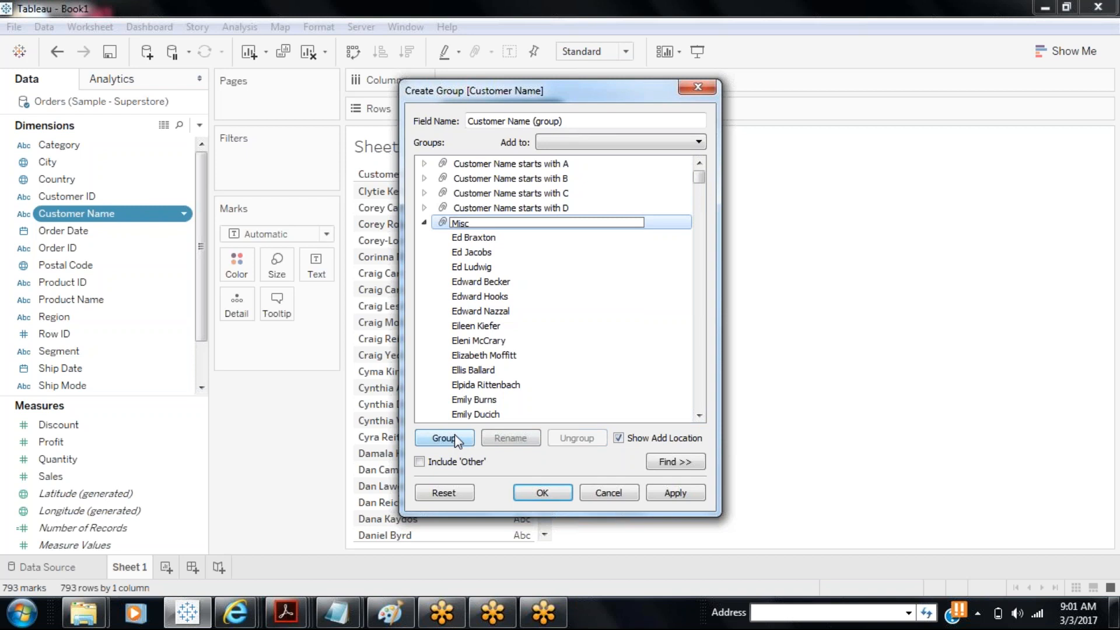
pyautogui.press('Return')
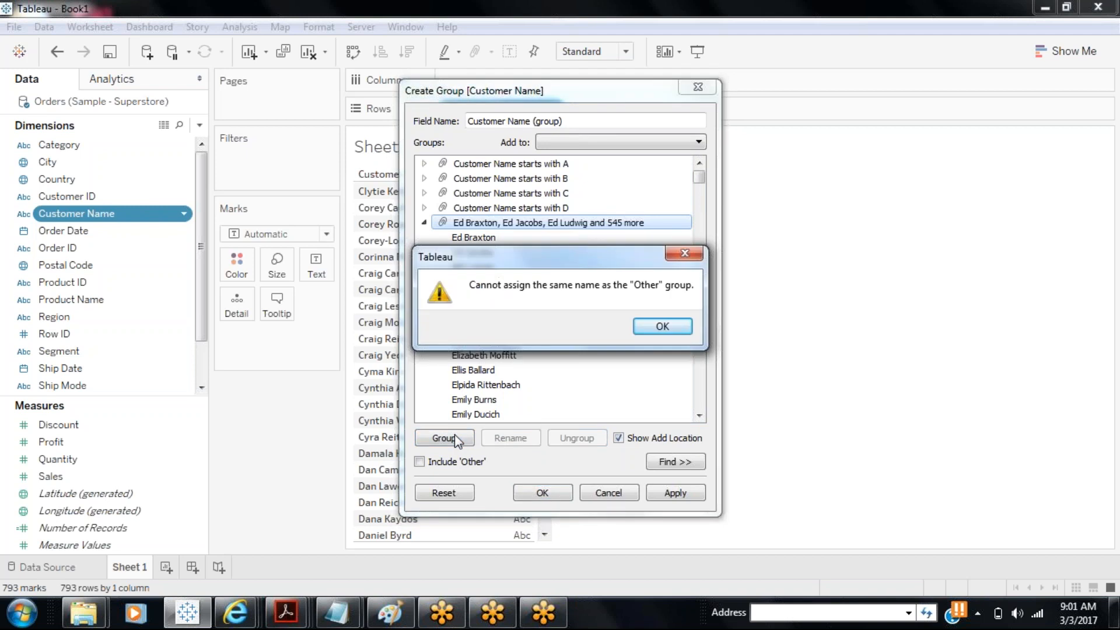
pyautogui.click(455, 436)
pyautogui.click(658, 335)
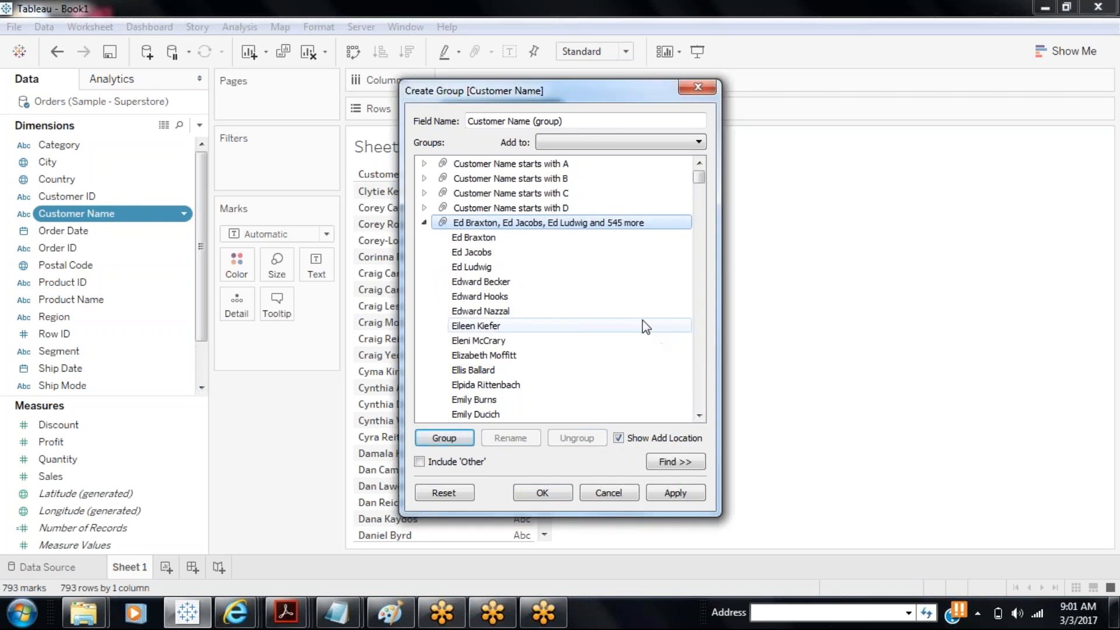
# - Enable Include 'Other' and ungroup the manual group of remaining members so they fall under Misc
pyautogui.click(425, 222)
pyautogui.click(419, 461)
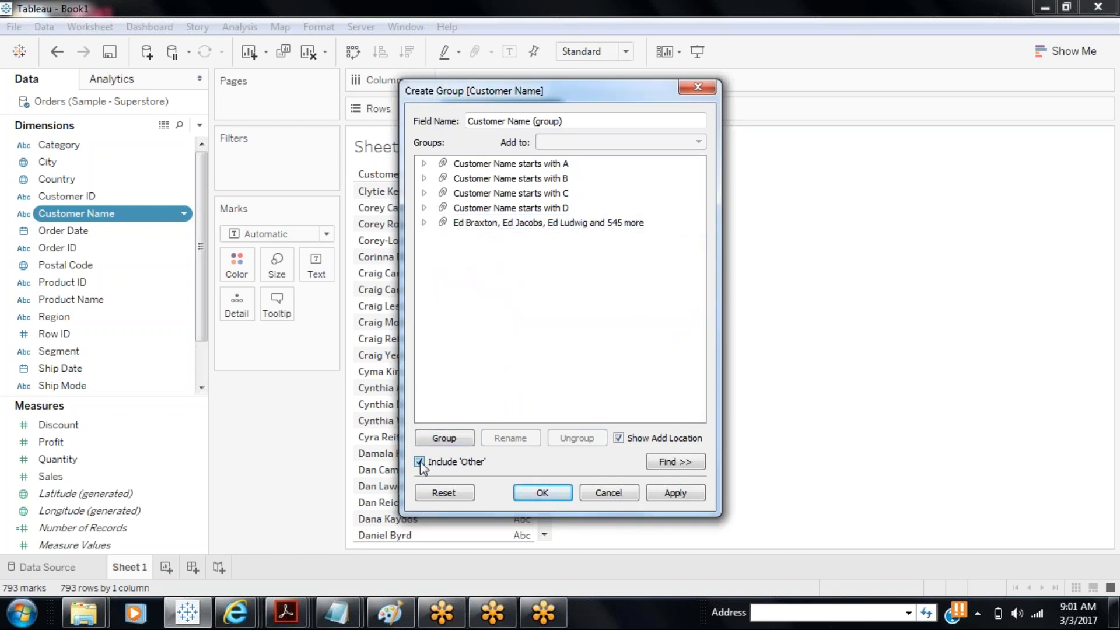
pyautogui.click(424, 222)
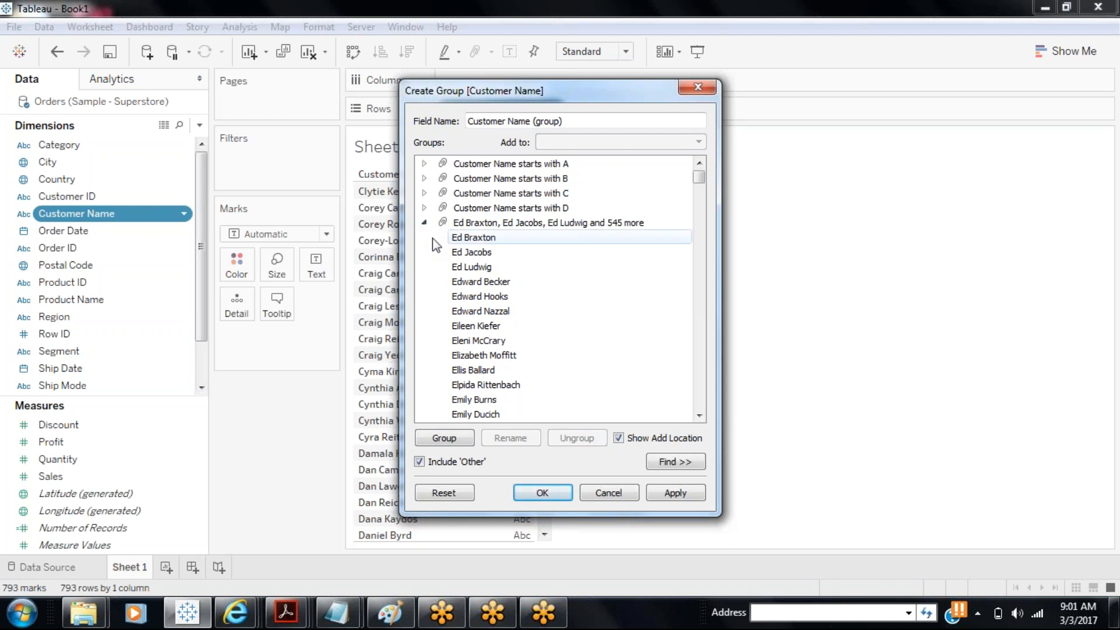
pyautogui.click(424, 222)
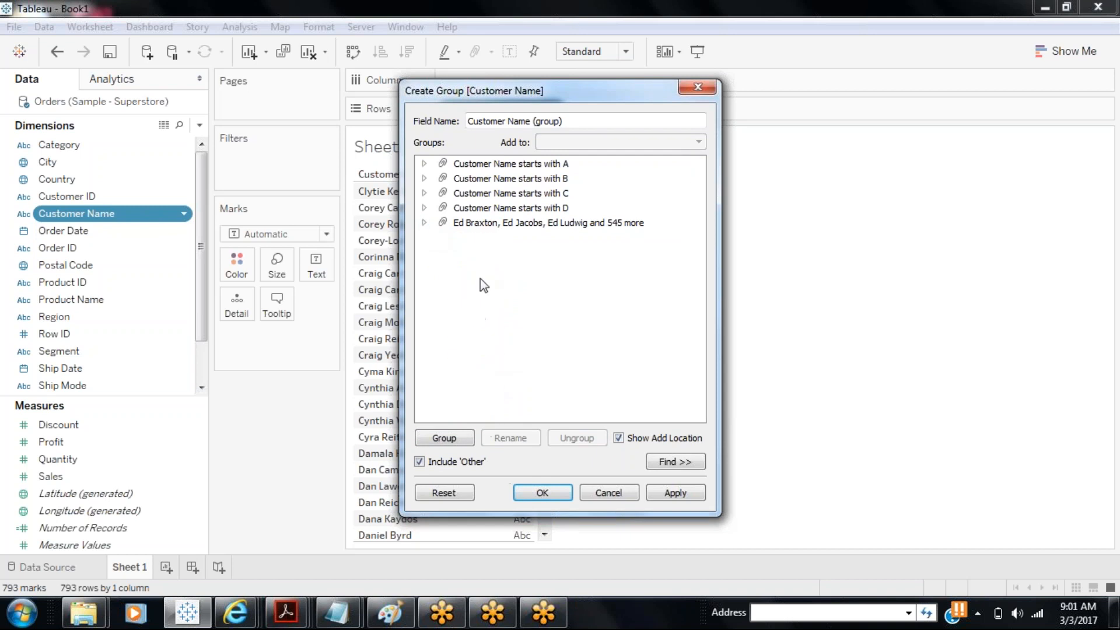
pyautogui.click(485, 224)
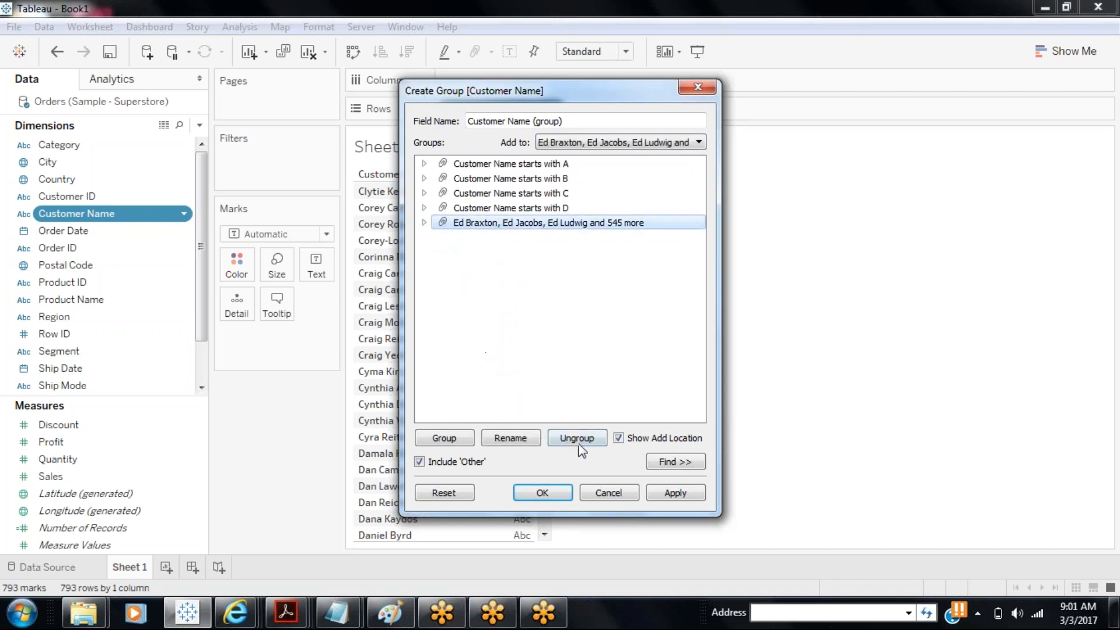
pyautogui.click(578, 441)
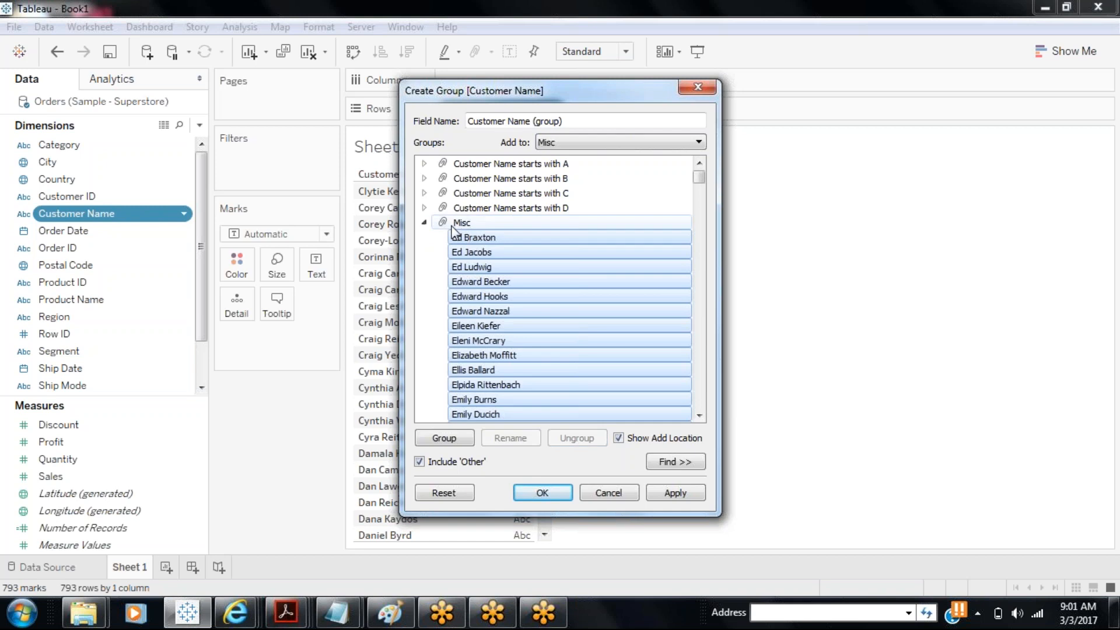
pyautogui.click(424, 223)
pyautogui.click(462, 226)
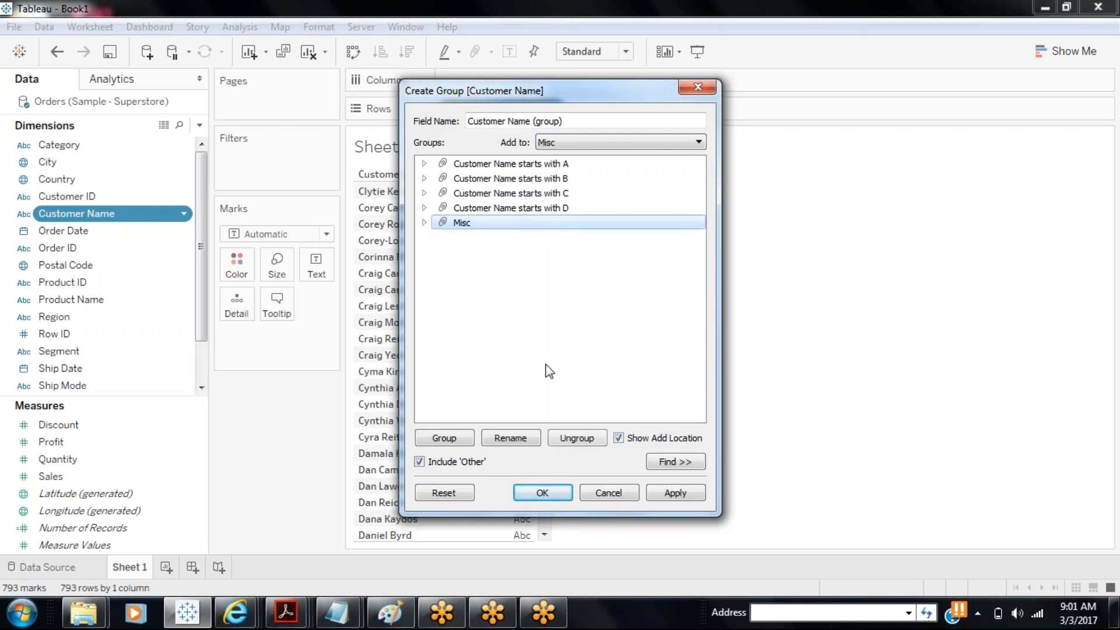
# - Ungroup Misc and enable Include 'Other' again
pyautogui.click(572, 442)
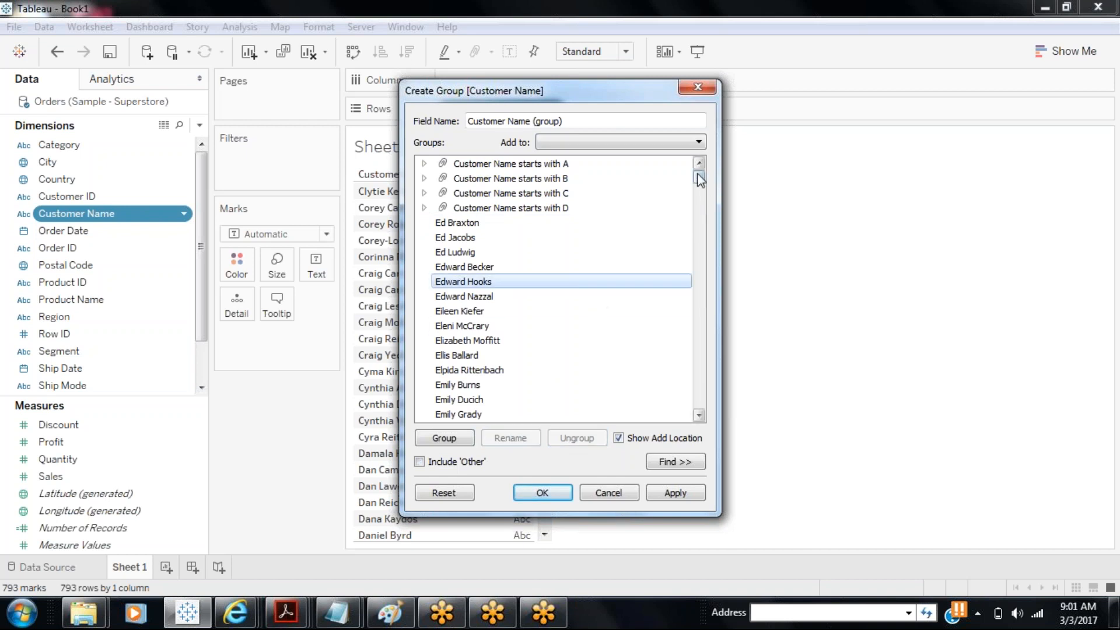
pyautogui.moveTo(698, 173)
pyautogui.mouseDown()
pyautogui.moveTo(714, 300)
pyautogui.moveTo(704, 164)
pyautogui.mouseUp()
pyautogui.click(419, 462)
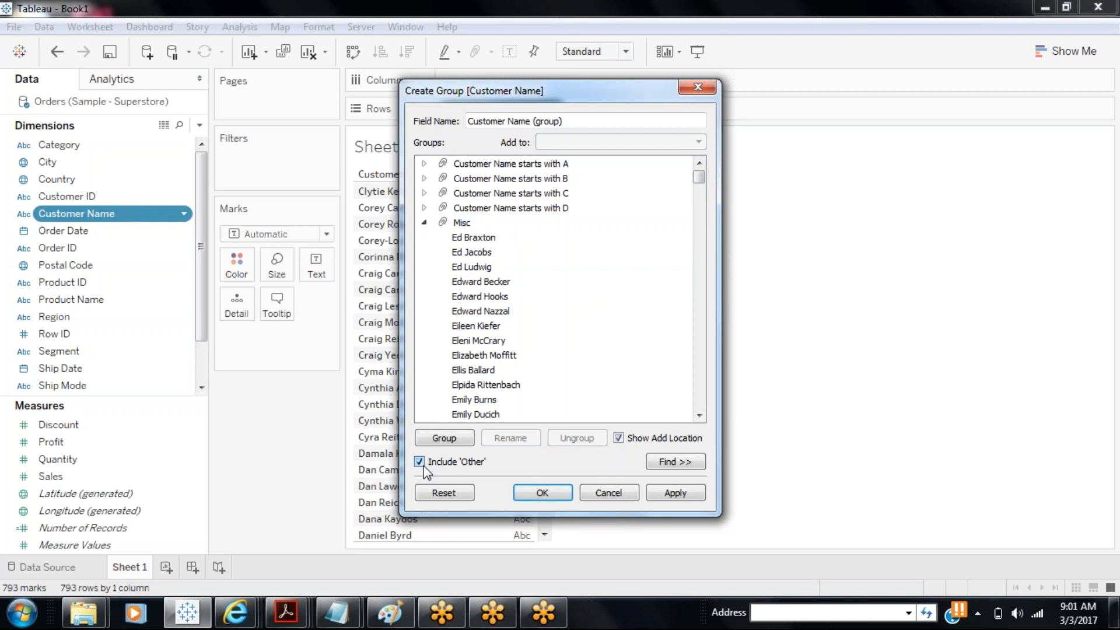
# - Review the target groups available for adding members, keep Misc as the target, and create the Customer Name group field
pyautogui.click(473, 222)
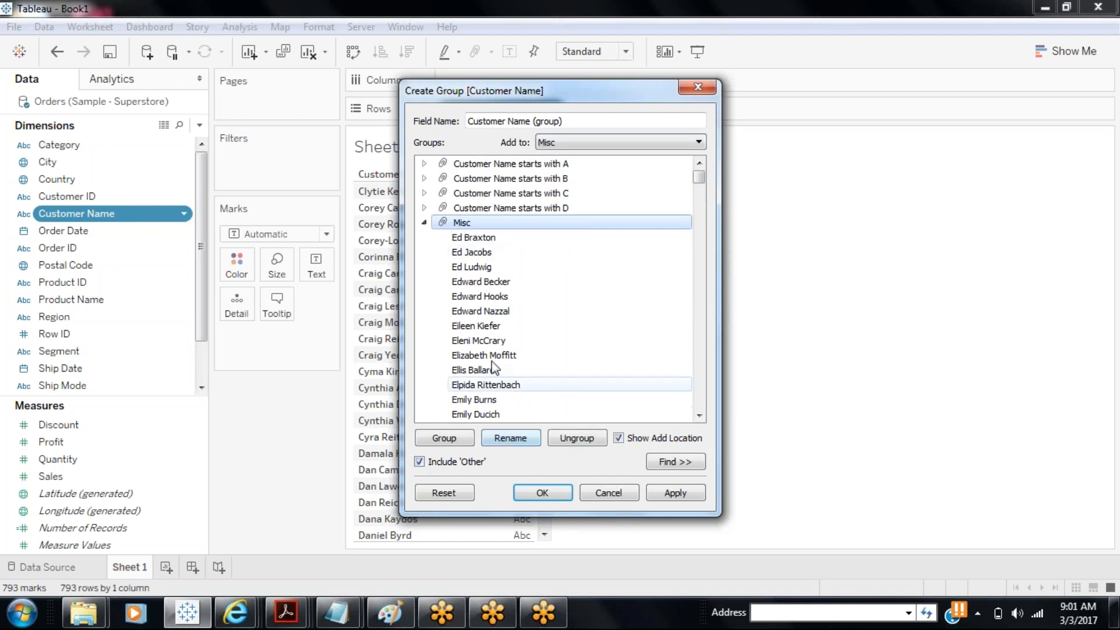
pyautogui.click(560, 142)
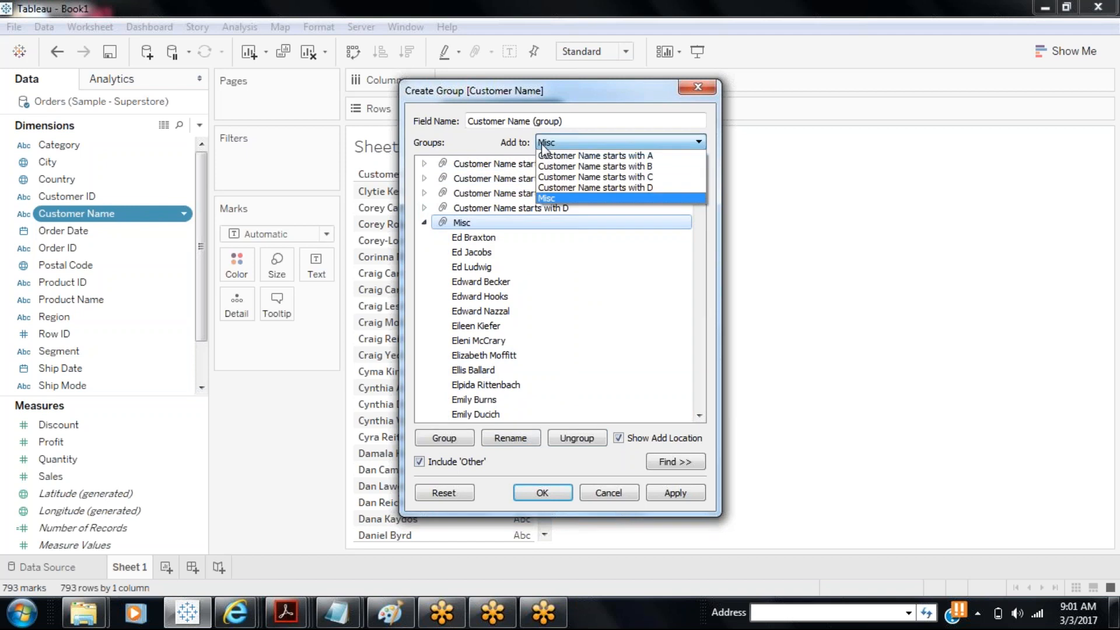
pyautogui.click(560, 199)
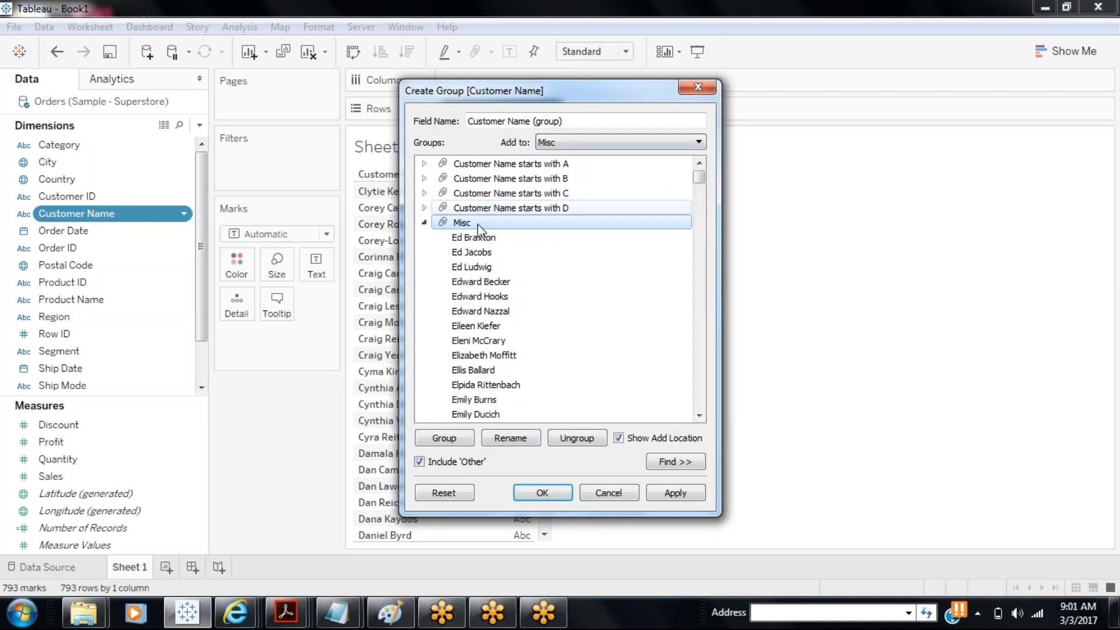
pyautogui.click(426, 224)
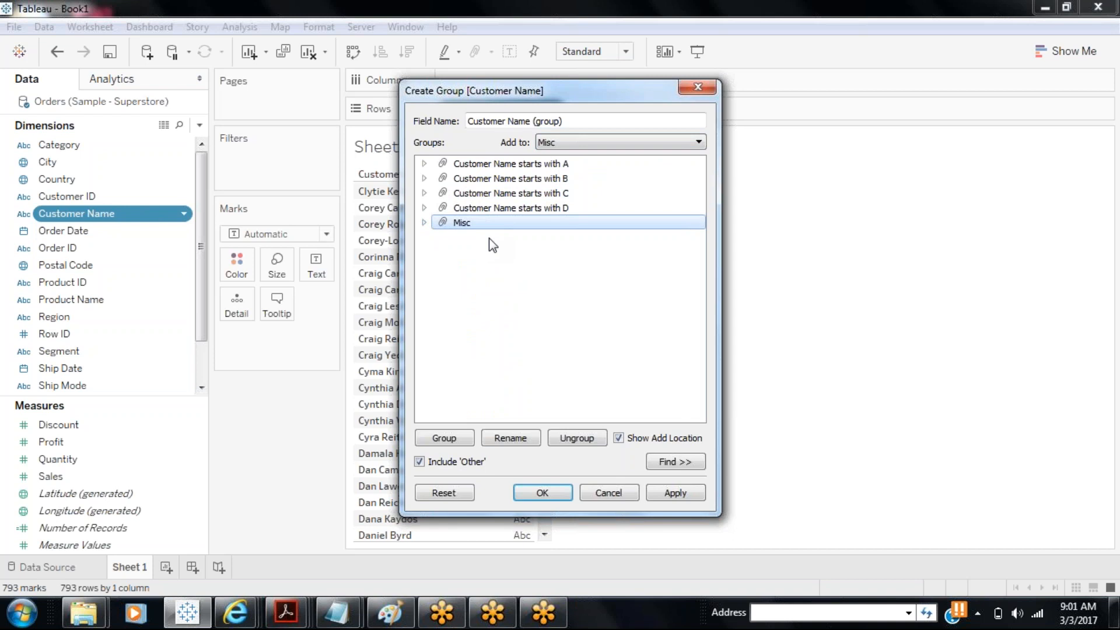
pyautogui.click(583, 143)
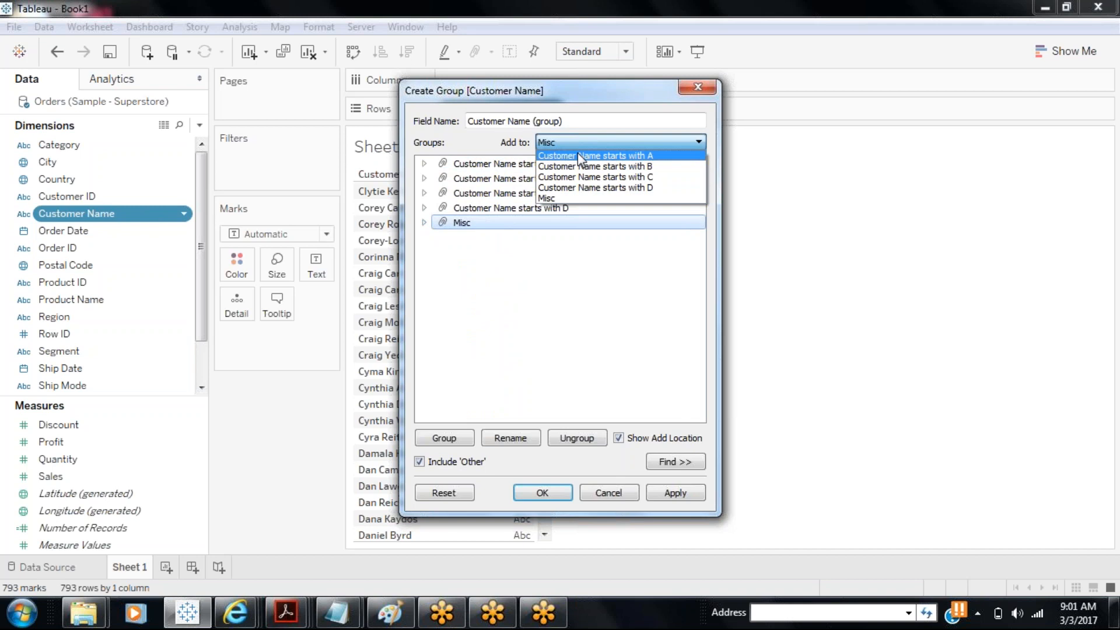
pyautogui.click(602, 98)
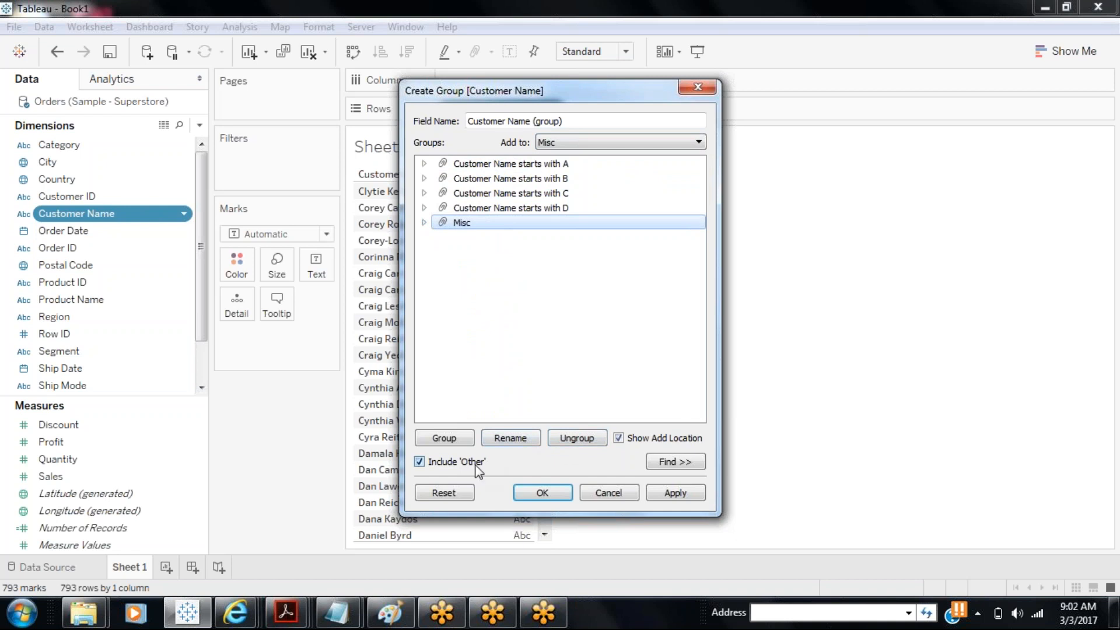
pyautogui.click(561, 493)
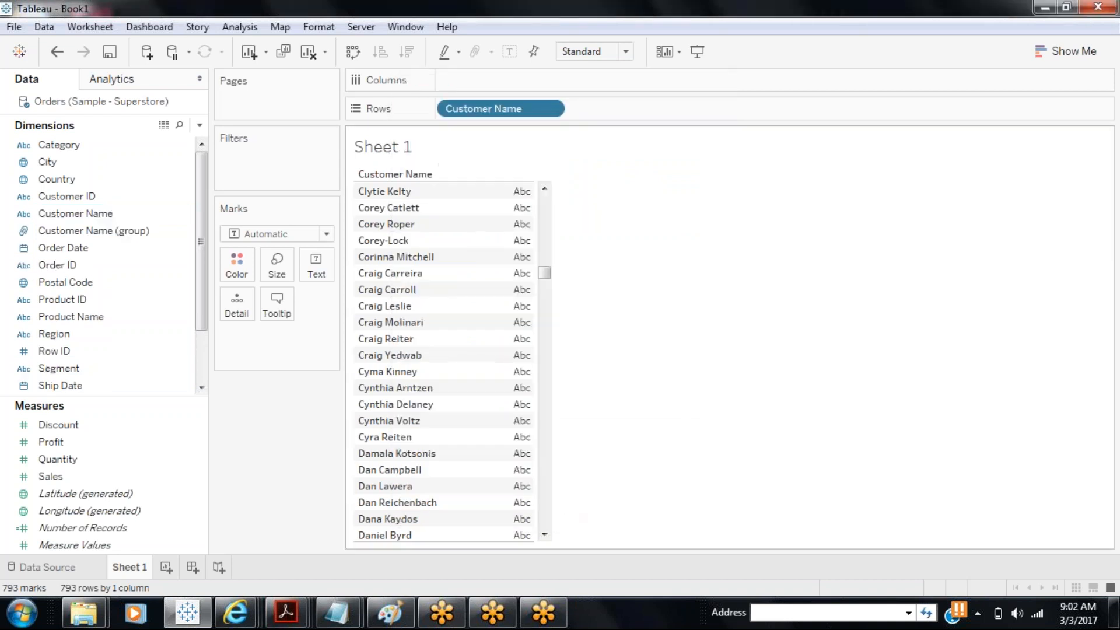
# - Rename the Customer Name (group) field as "Customer Grp"
pyautogui.click(119, 232)
pyautogui.rightClick(120, 239)
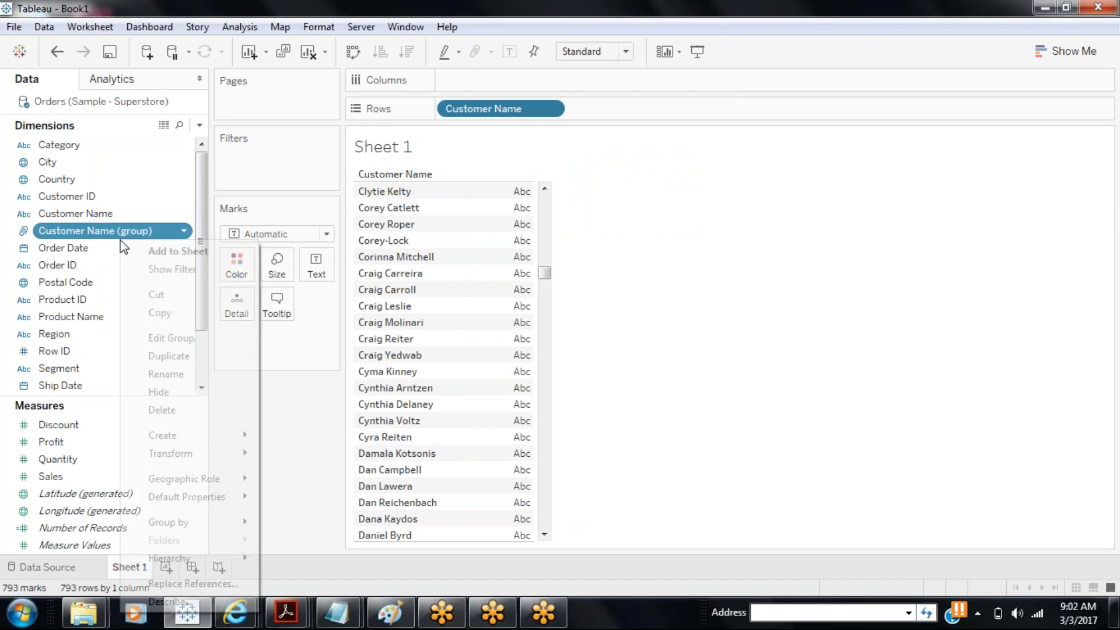
pyautogui.click(182, 380)
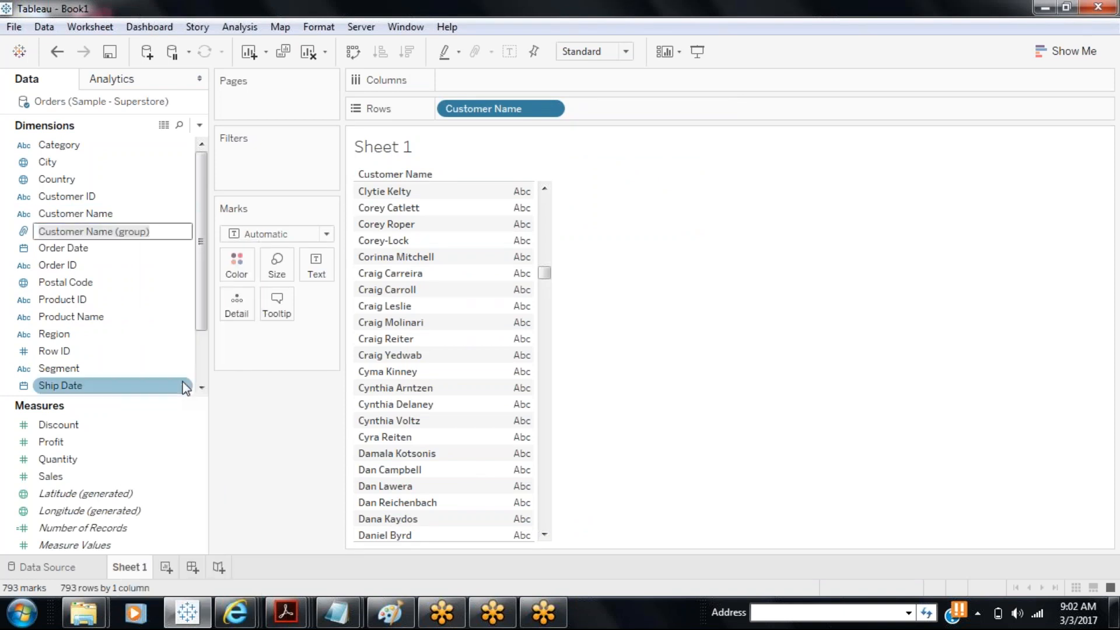
pyautogui.write('Customer Grp')
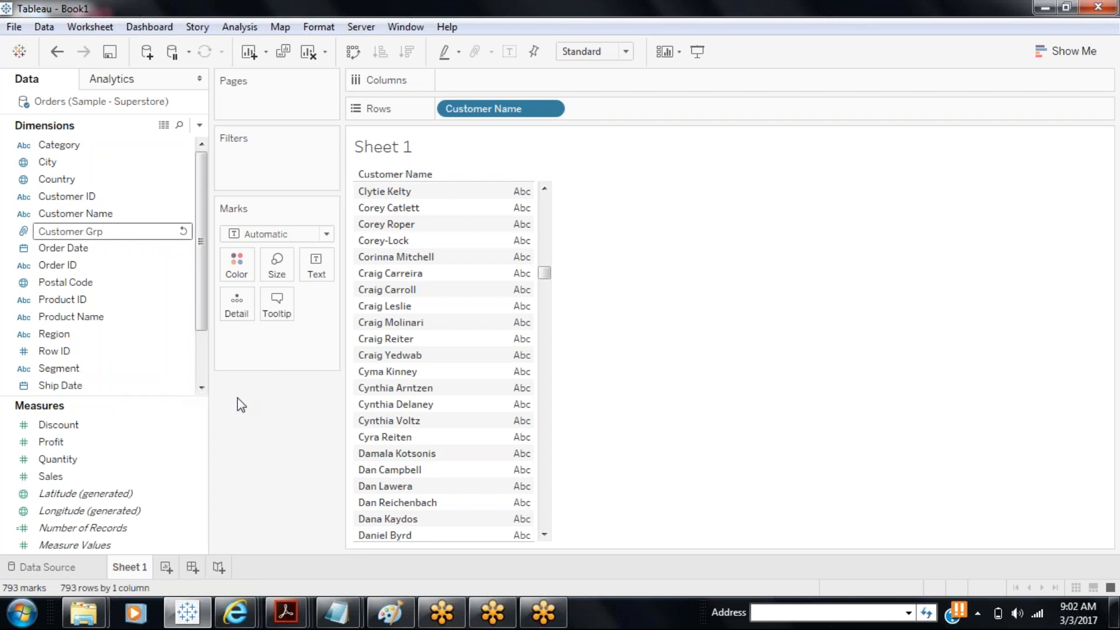
pyautogui.press('Return')
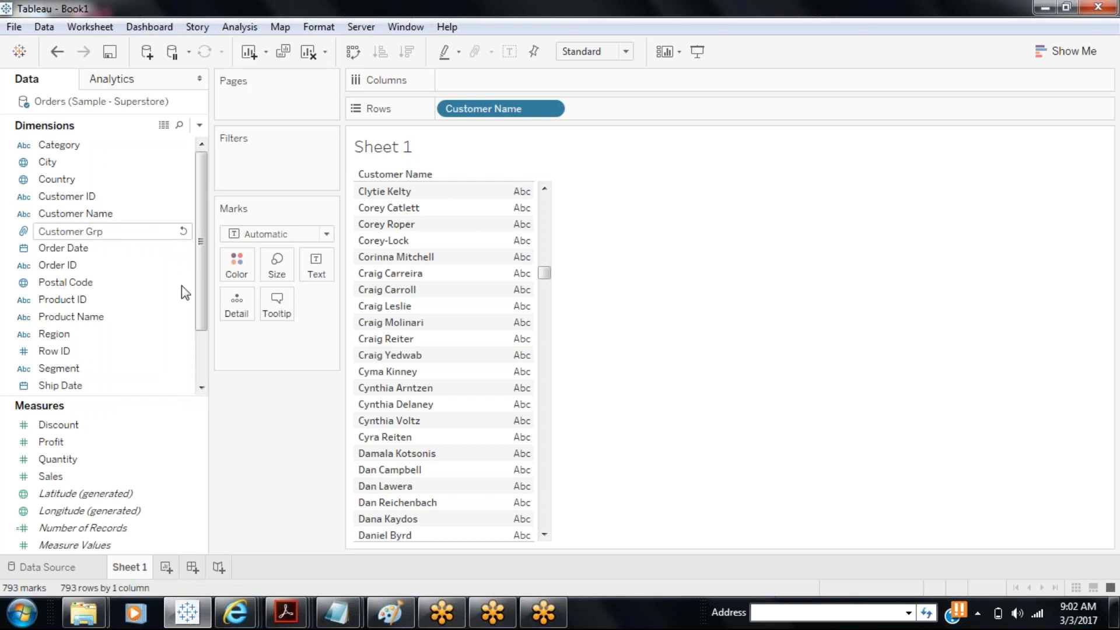
# - Add Customer Grp to the rows ahead of Customer Name and remove Customer Name from the view
pyautogui.moveTo(111, 196); pyautogui.dragTo(442, 109)
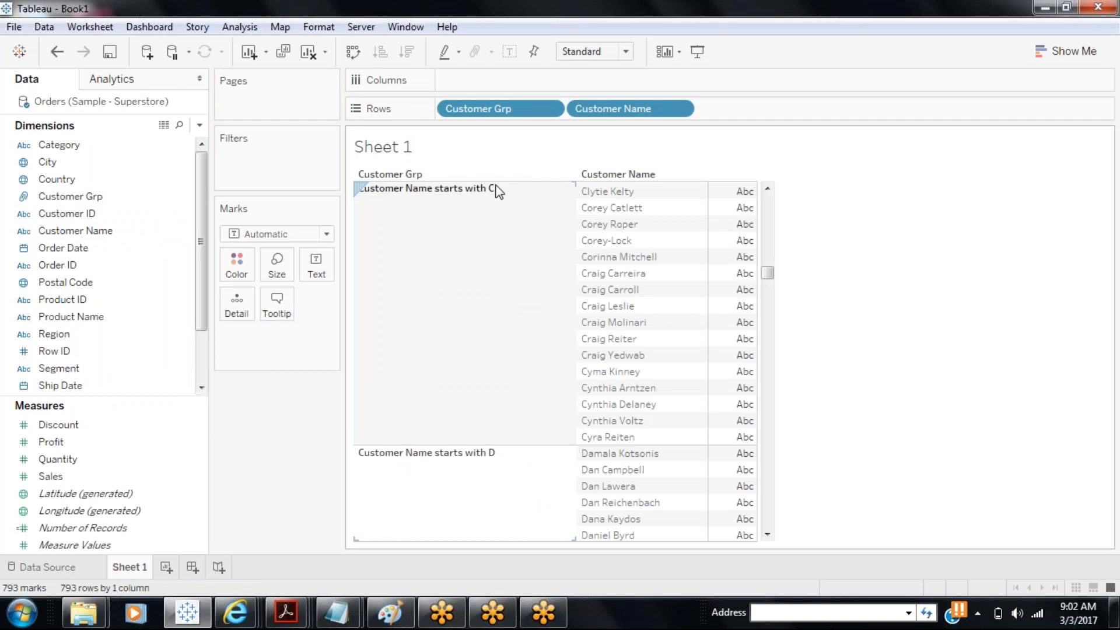
pyautogui.moveTo(768, 272); pyautogui.dragTo(786, 227)
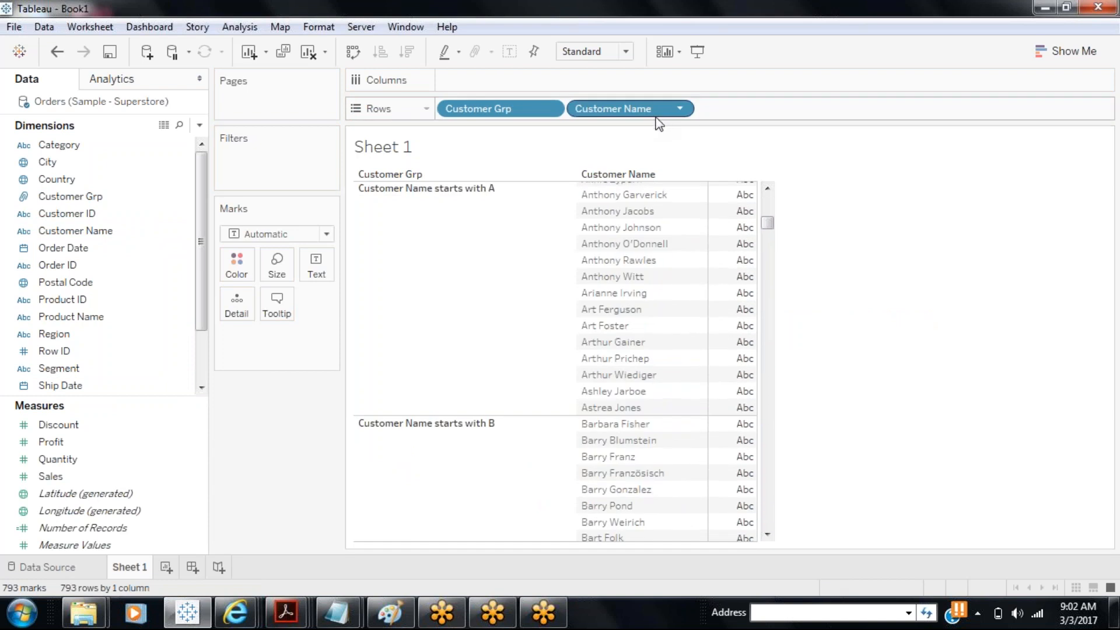
pyautogui.moveTo(630, 108); pyautogui.dragTo(327, 458)
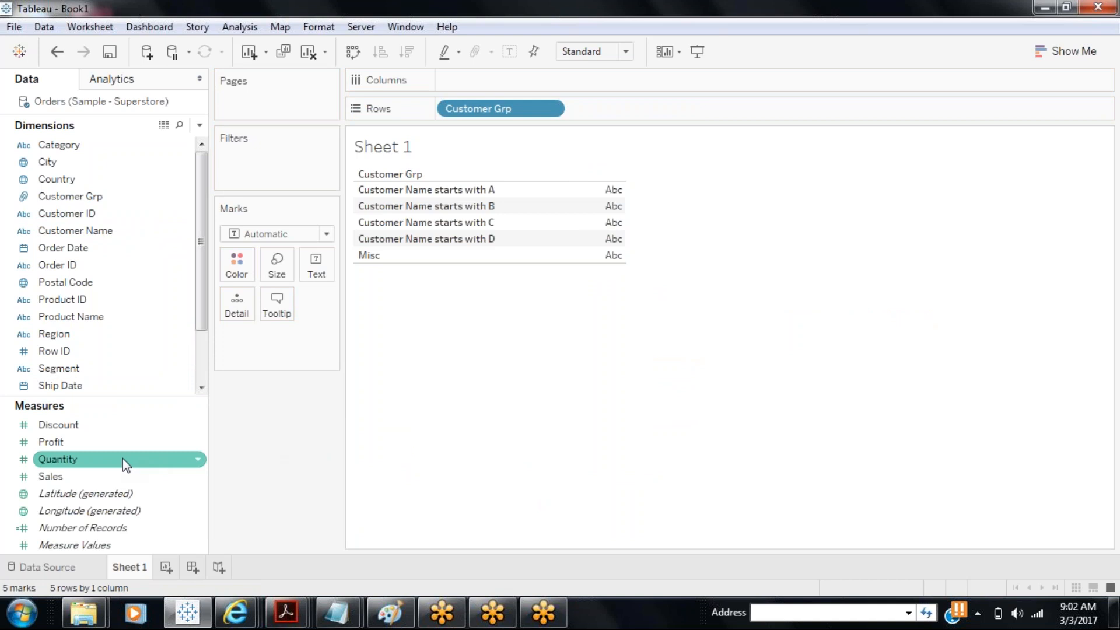
# - Add the calculation Countd([Customer Name]) to the rows after Customer Grp
pyautogui.doubleClick(639, 113)
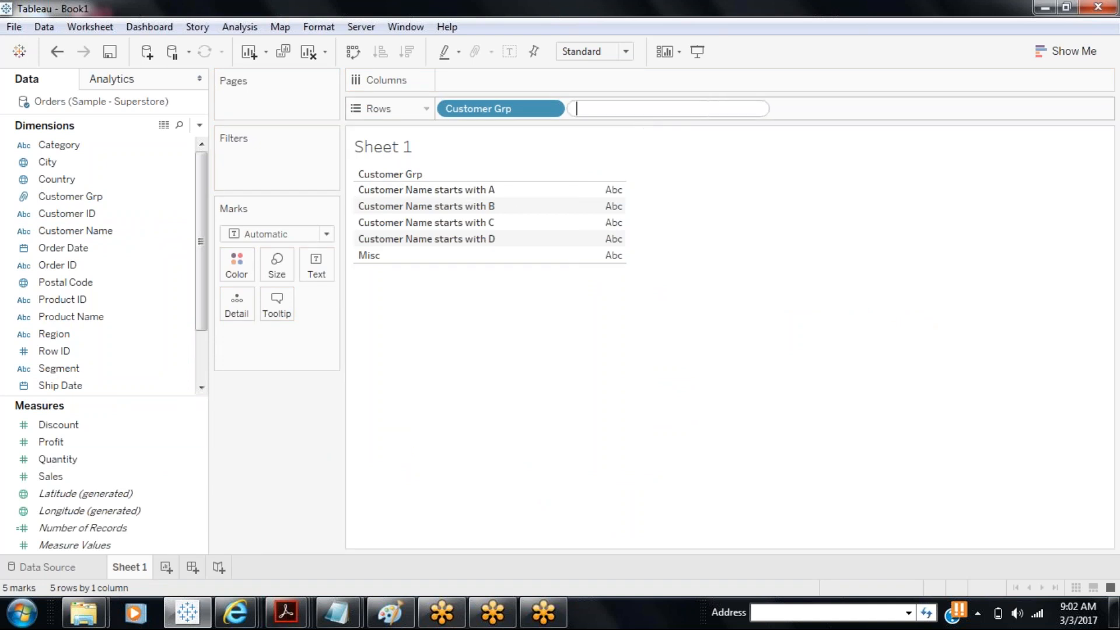
pyautogui.write('Cou')
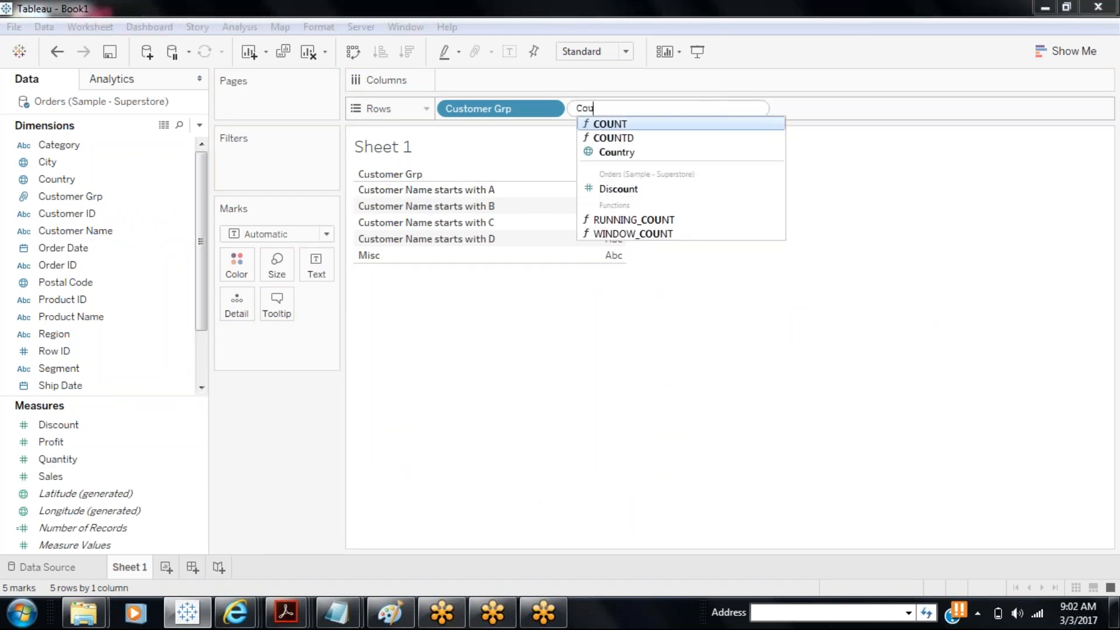
pyautogui.write('ntd')
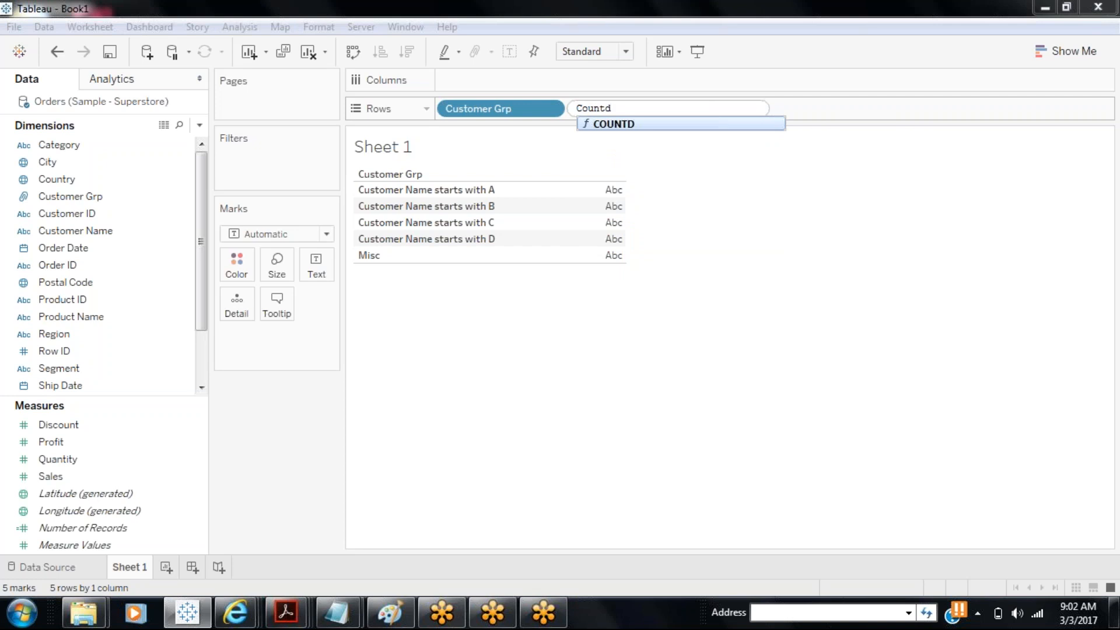
pyautogui.write('([Custo')
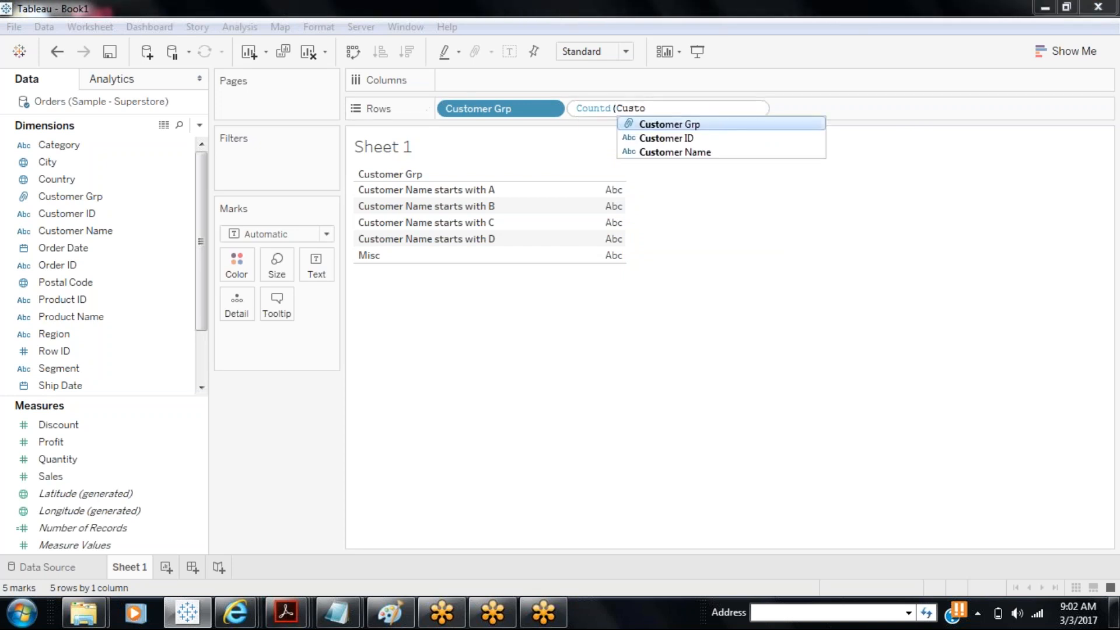
pyautogui.click(688, 156)
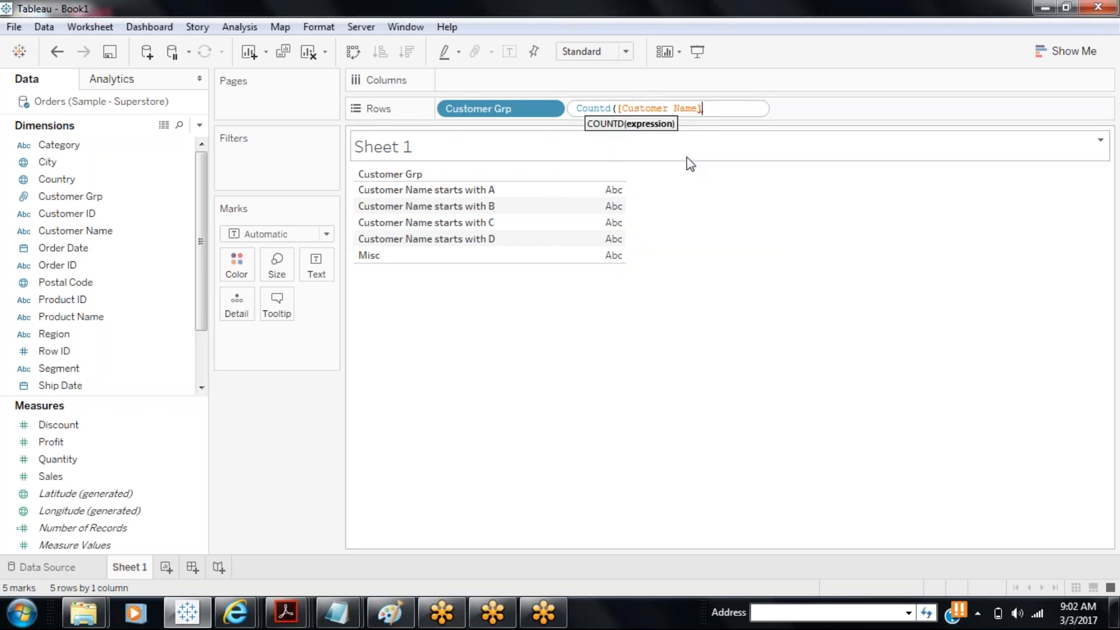
pyautogui.write(')')
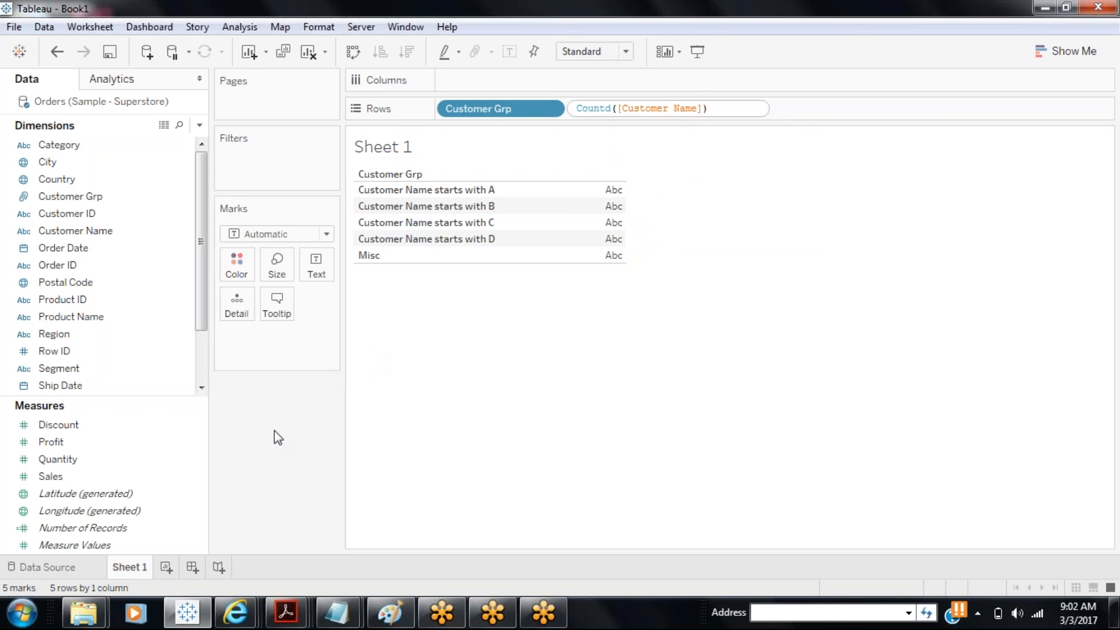
pyautogui.press('Return')
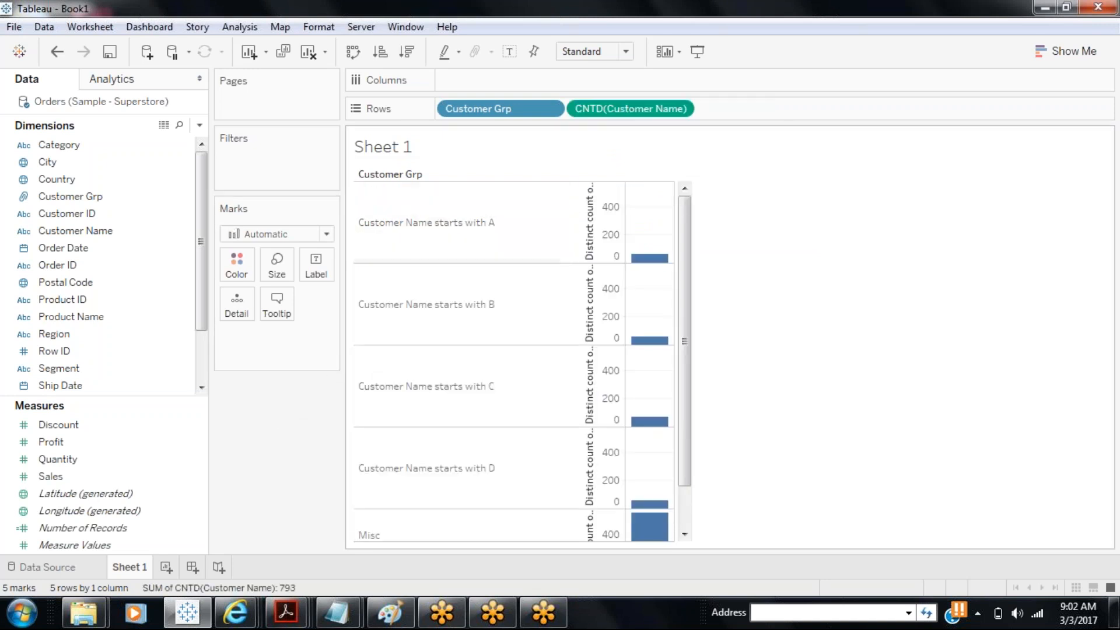
# - Convert the distinct count of Customer Name on the rows to discrete
pyautogui.click(680, 109)
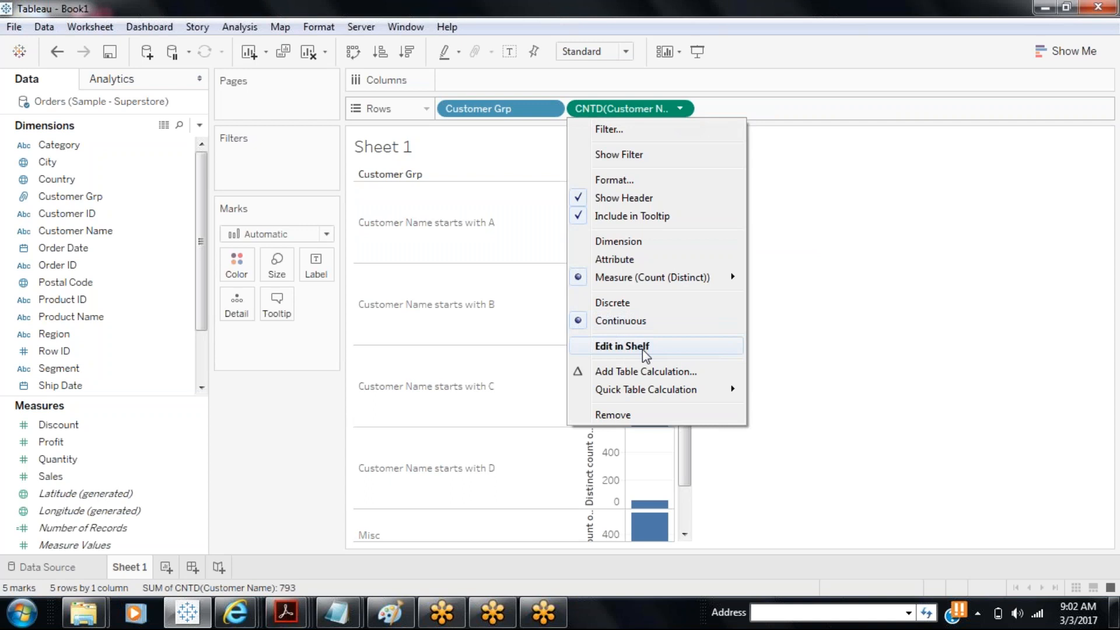
pyautogui.click(617, 304)
pyautogui.moveTo(462, 258); pyautogui.dragTo(356, 185)
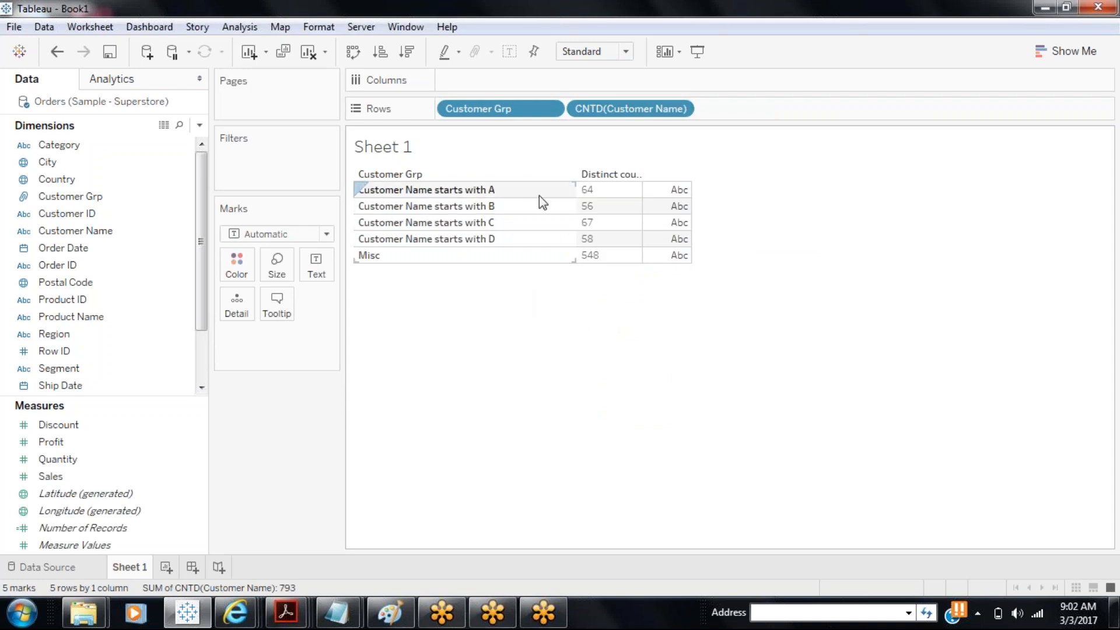
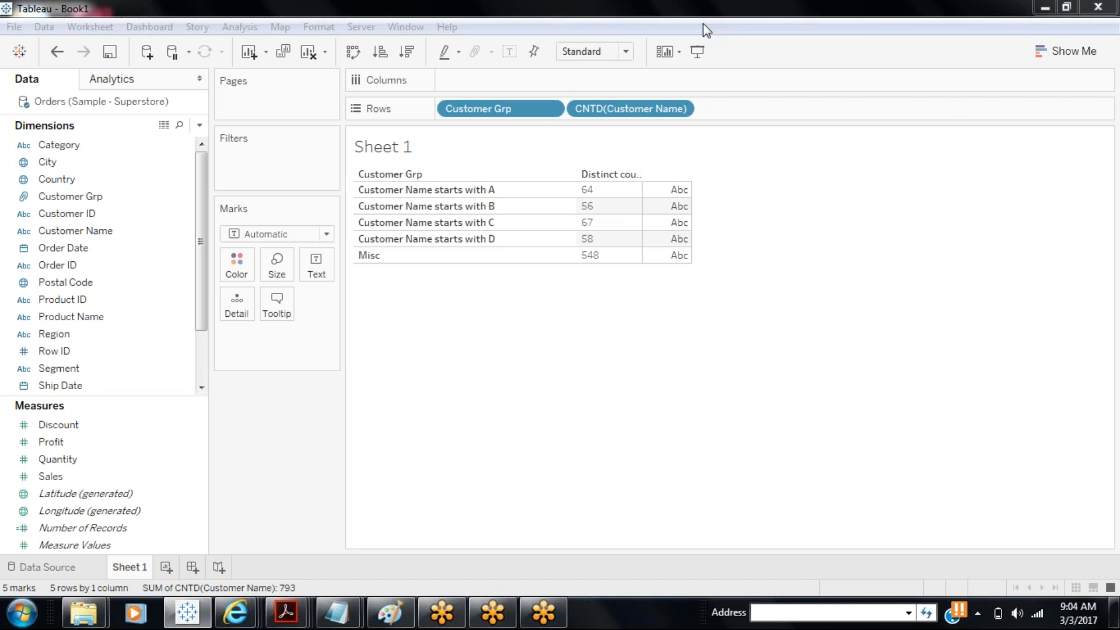
# - Create a new worksheet and add Sub-Category to its rows
pyautogui.click(166, 567)
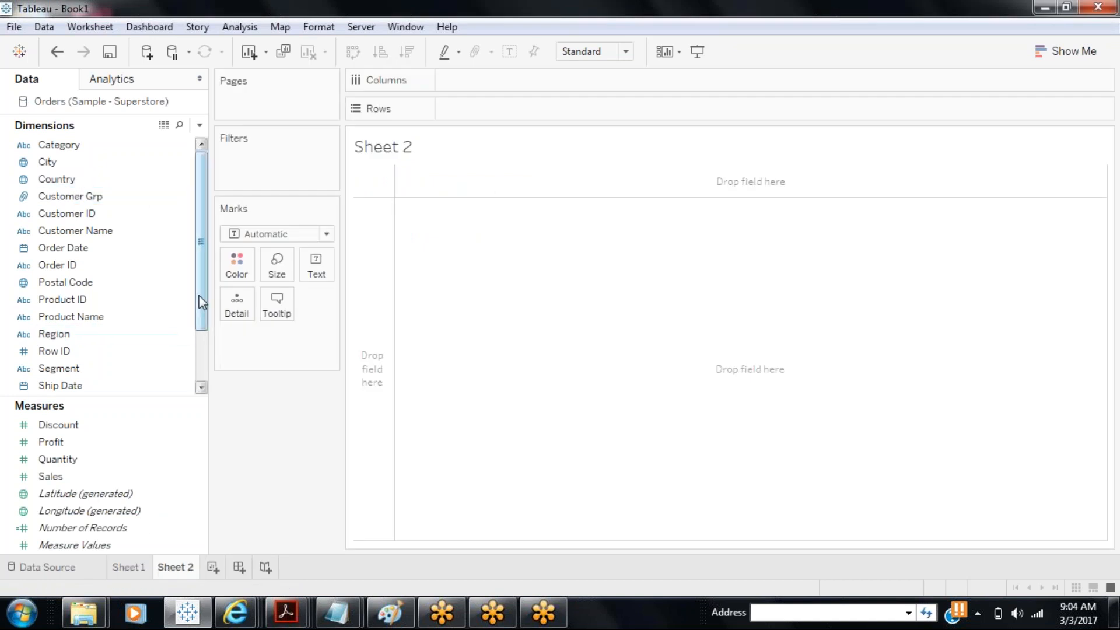
pyautogui.moveTo(200, 302); pyautogui.dragTo(200, 352)
pyautogui.moveTo(131, 370); pyautogui.dragTo(560, 108)
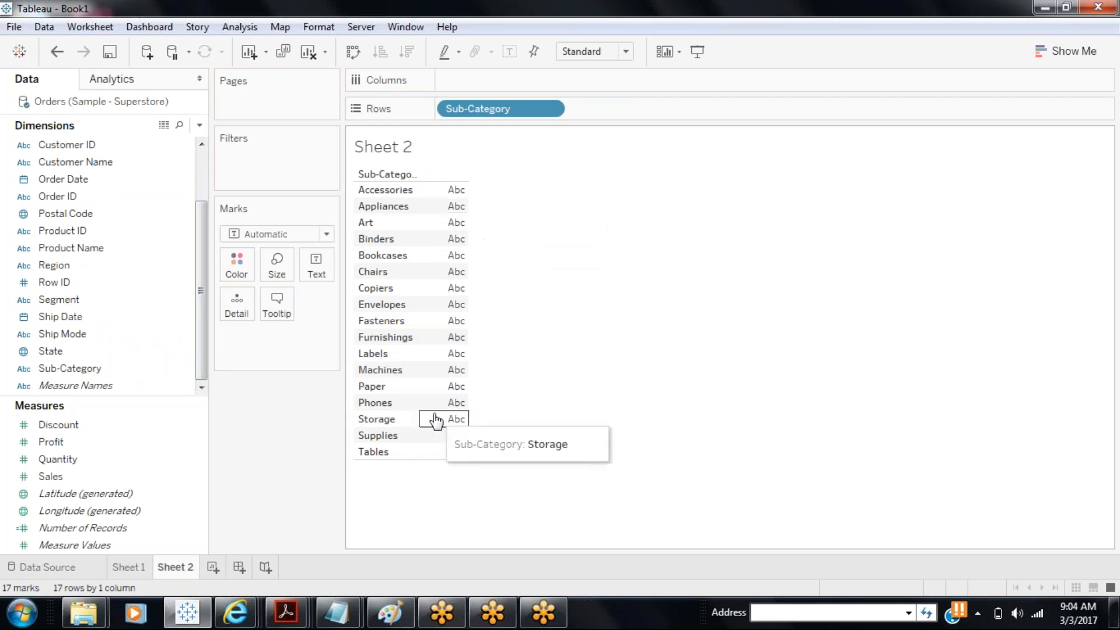
# - Group the sub-categories Envelopes, Labels, Paper, Bookcases and Binders directly in the view
pyautogui.click(402, 304)
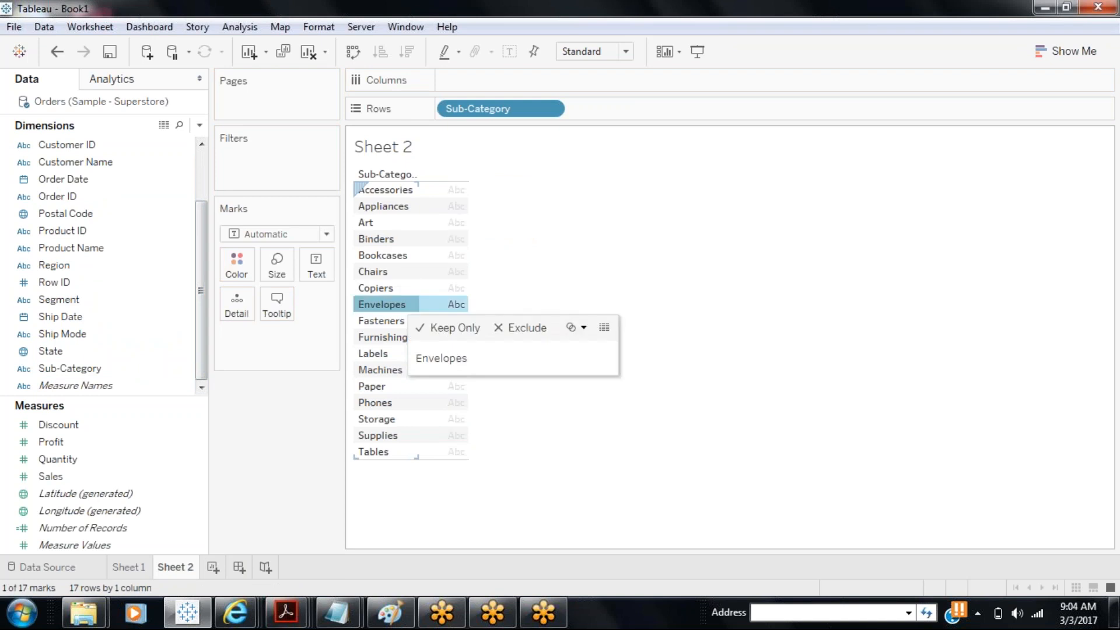
pyautogui.keyDown('ctrl'); pyautogui.click(384, 351); pyautogui.keyUp('ctrl')
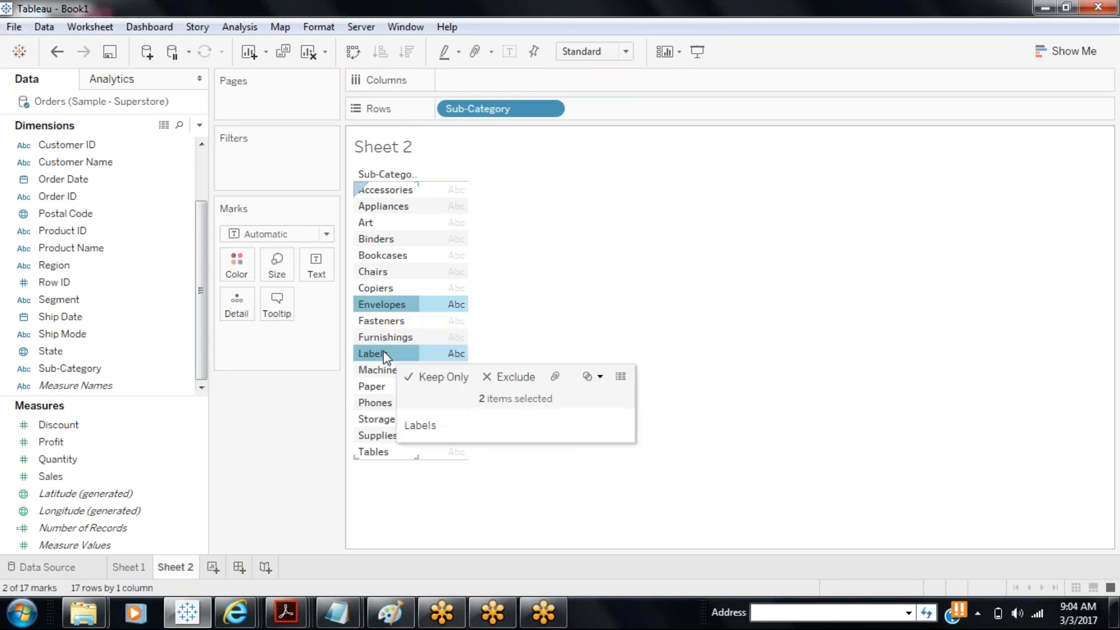
pyautogui.keyDown('ctrl'); pyautogui.click(372, 387); pyautogui.keyUp('ctrl')
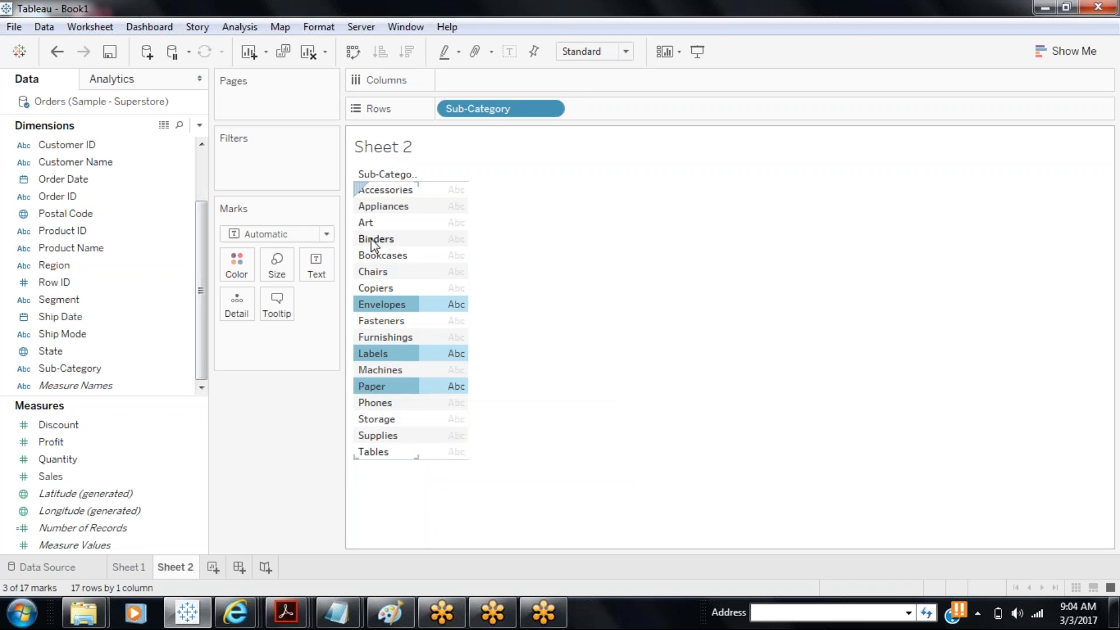
pyautogui.keyDown('ctrl'); pyautogui.click(371, 257); pyautogui.keyUp('ctrl')
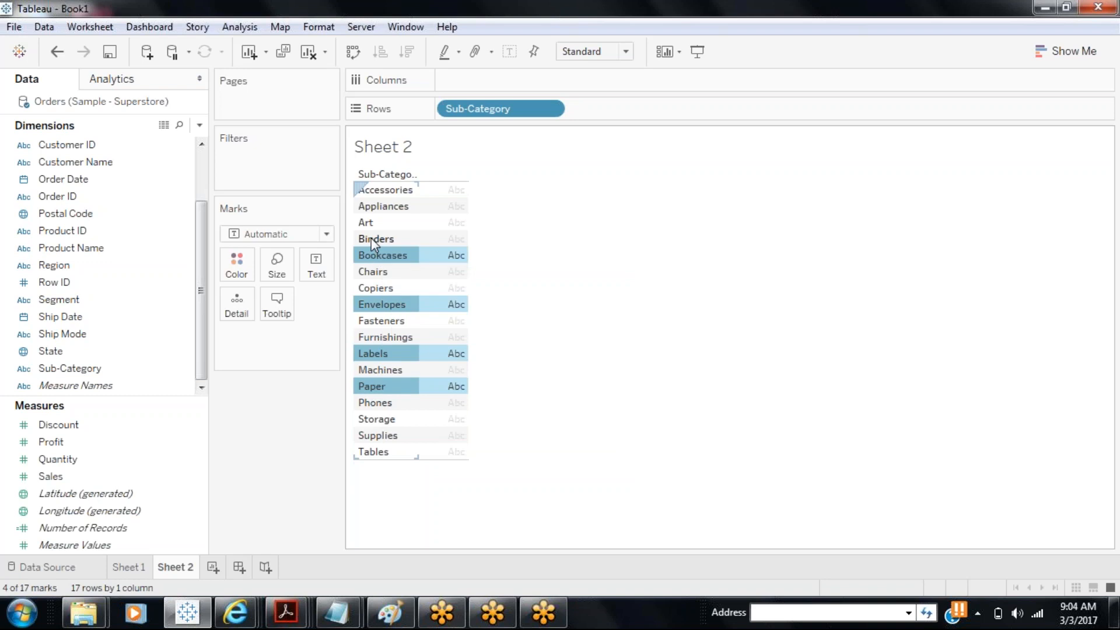
pyautogui.keyDown('ctrl'); pyautogui.click(371, 237); pyautogui.keyUp('ctrl')
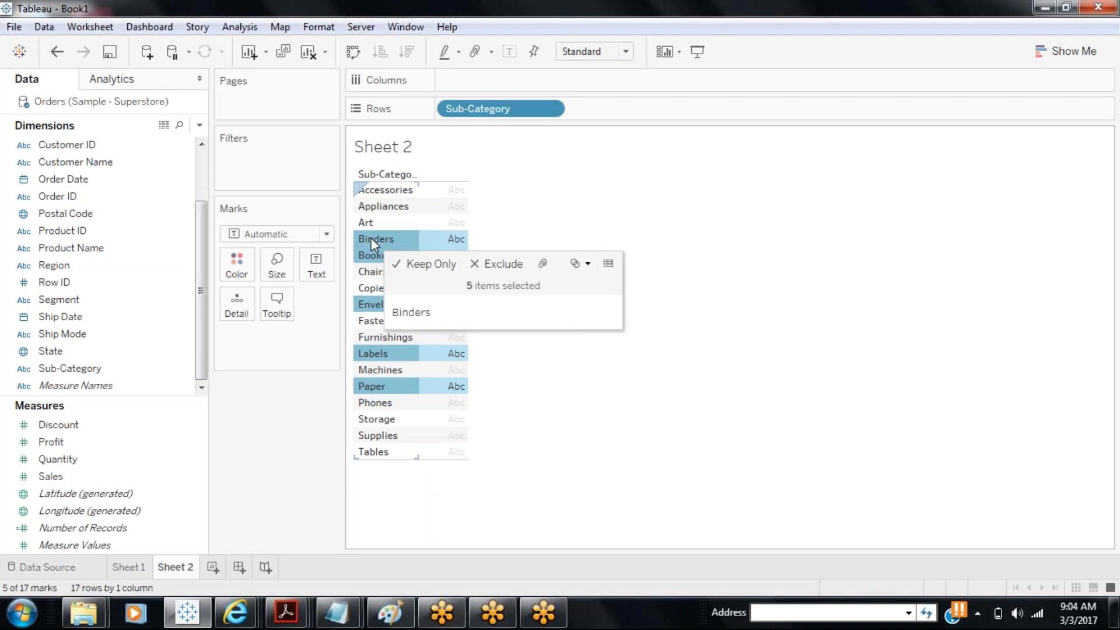
pyautogui.click(545, 264)
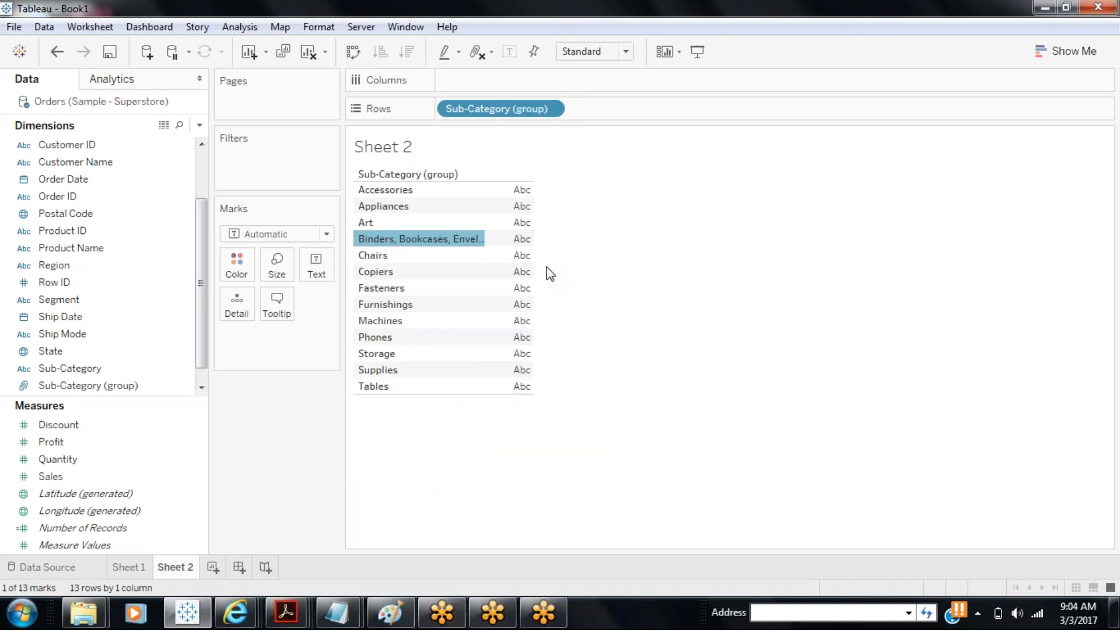
pyautogui.click(546, 270)
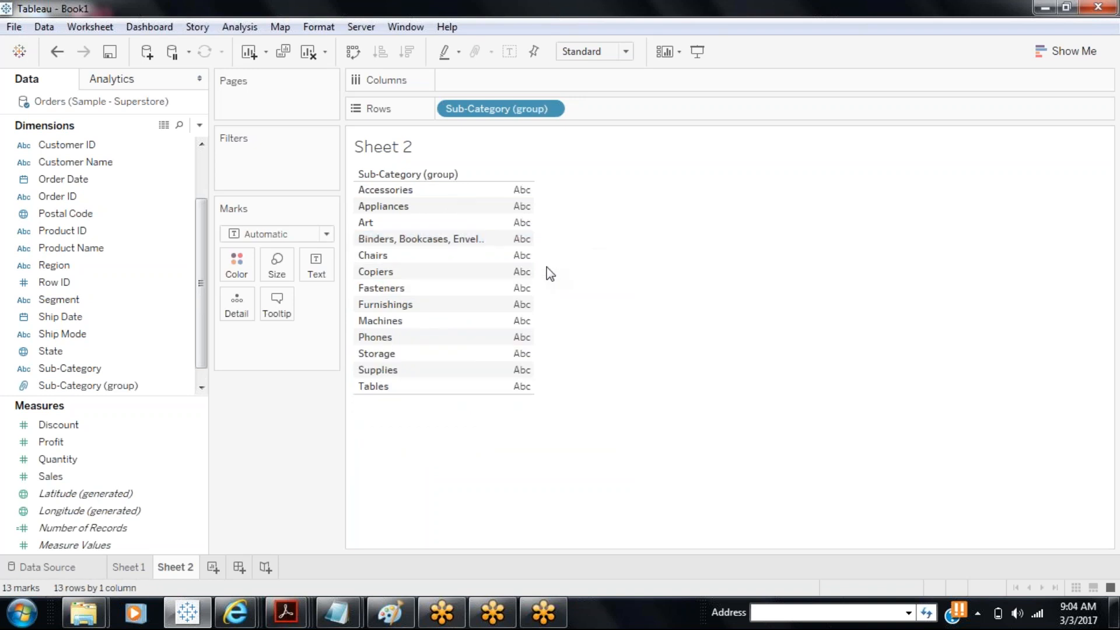
# - Set the alias of the combined Binders, Bookcases, Envelopes, Labels and Paper group to "Small Office"
pyautogui.rightClick(404, 242)
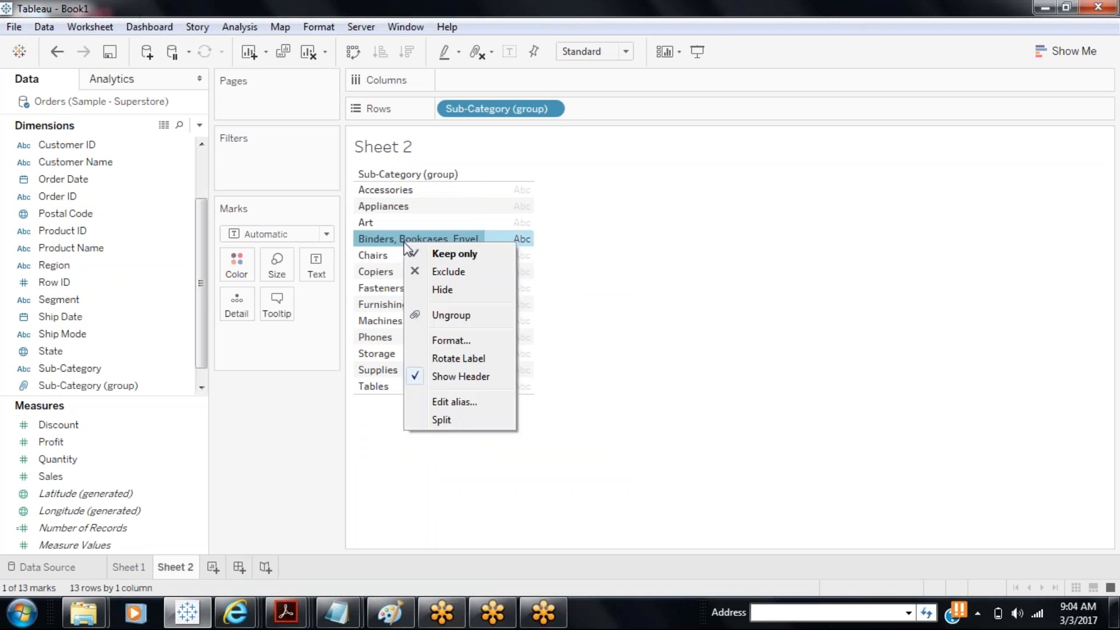
pyautogui.click(446, 403)
pyautogui.write('Small')
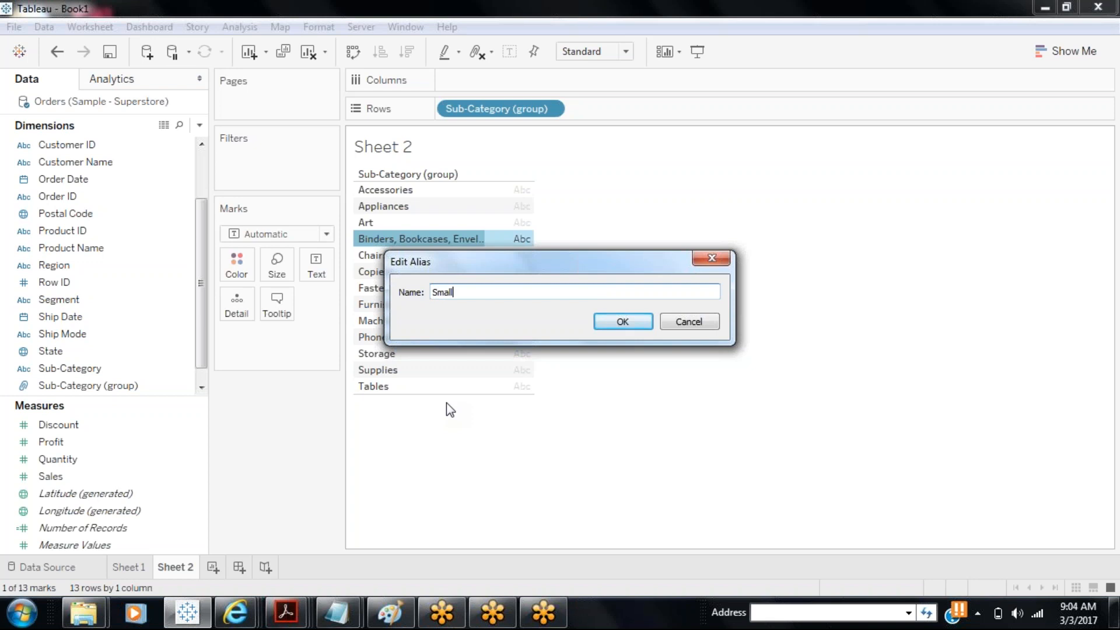
pyautogui.write(' Office')
pyautogui.click(613, 322)
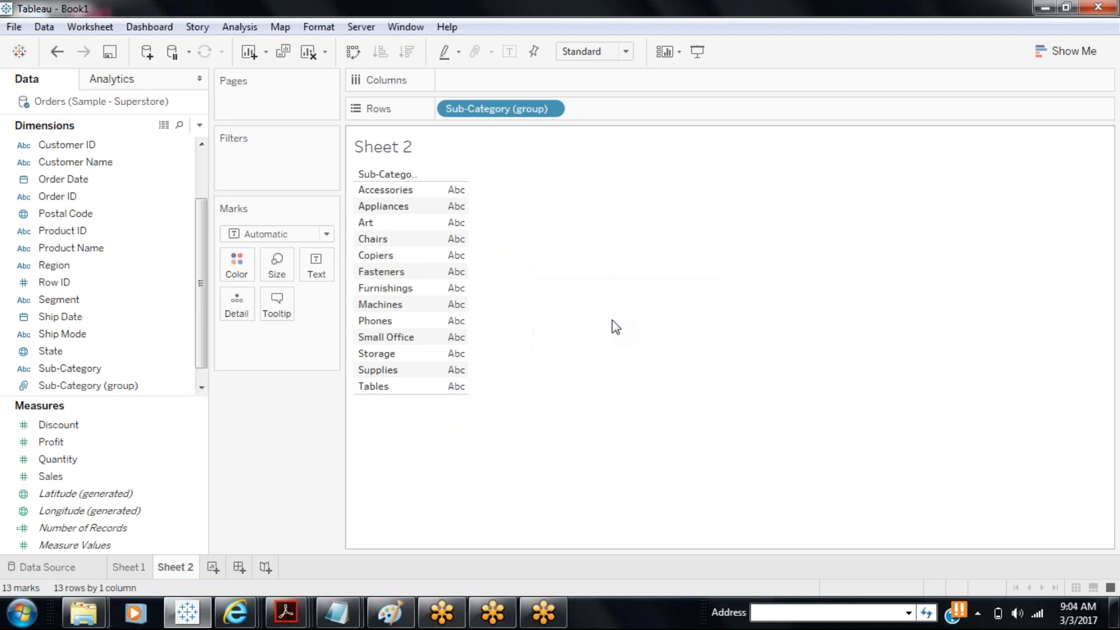
# - Add Sub-Category to the rows after Sub-Category (group) to list each group's members
pyautogui.click(89, 387)
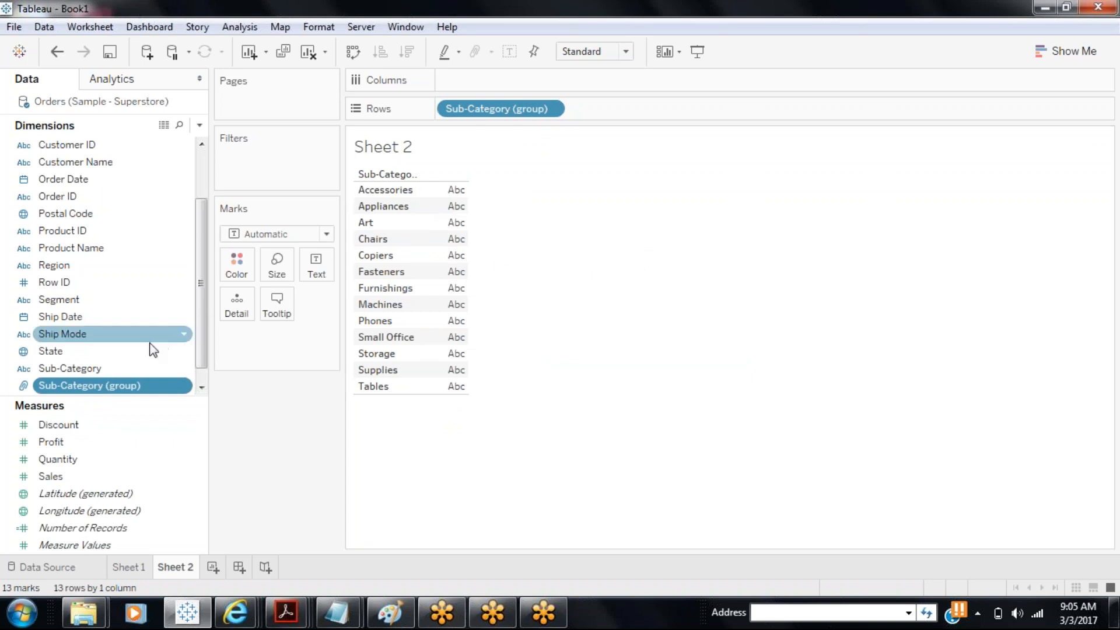
pyautogui.moveTo(108, 369); pyautogui.dragTo(688, 108)
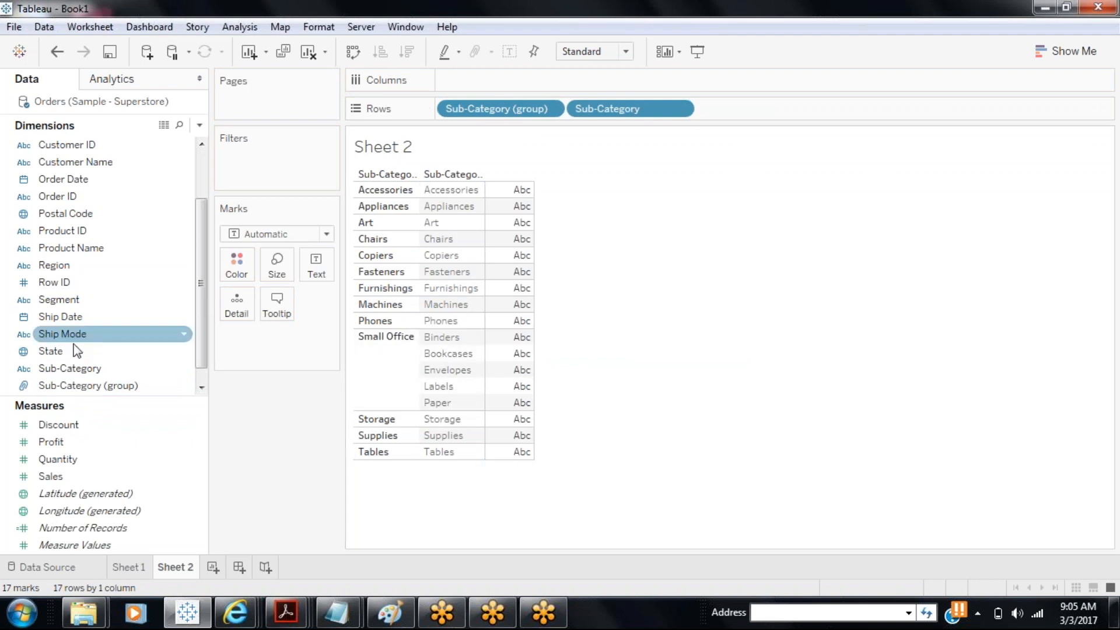
# - Plot Sales on the columns by Sub-Category (group) alone and show the mark labels
pyautogui.moveTo(58, 475); pyautogui.dragTo(286, 462)
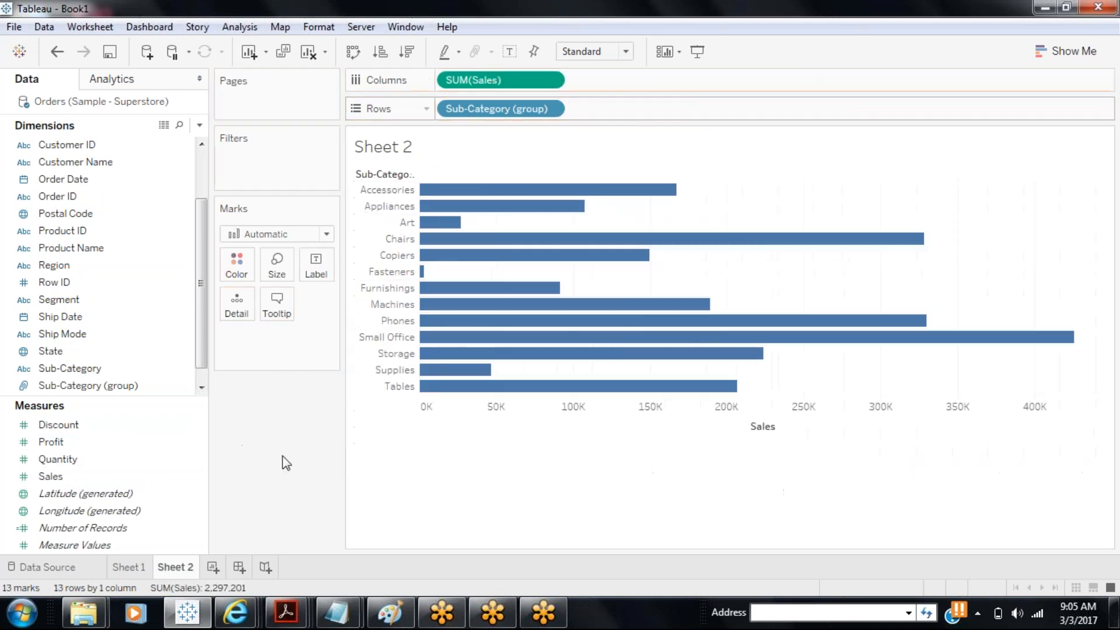
pyautogui.click(509, 51)
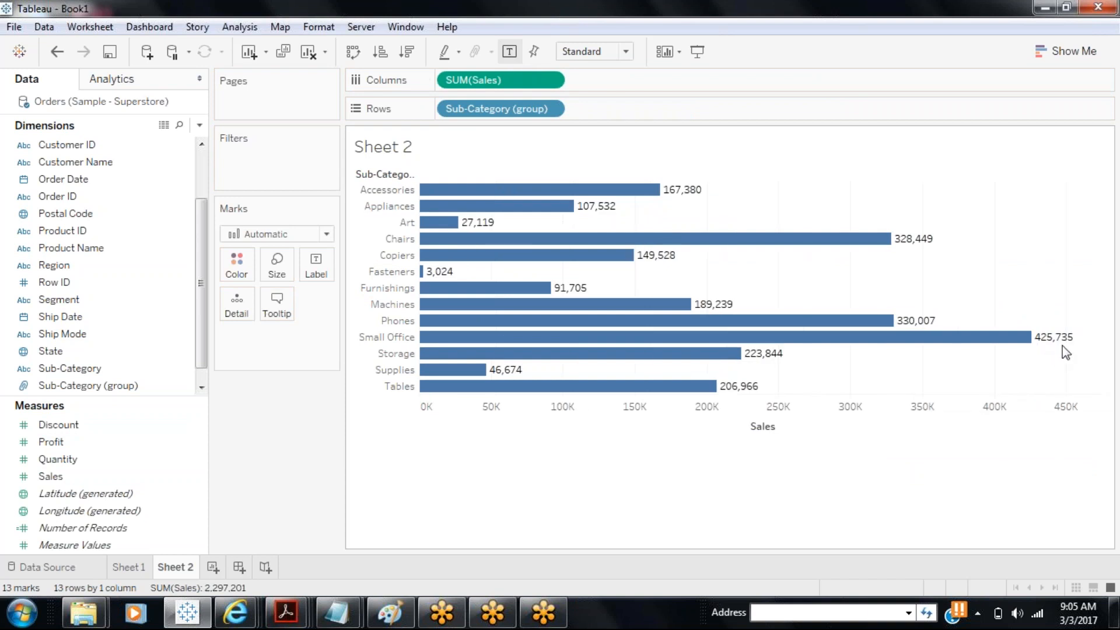
pyautogui.moveTo(1027, 338)
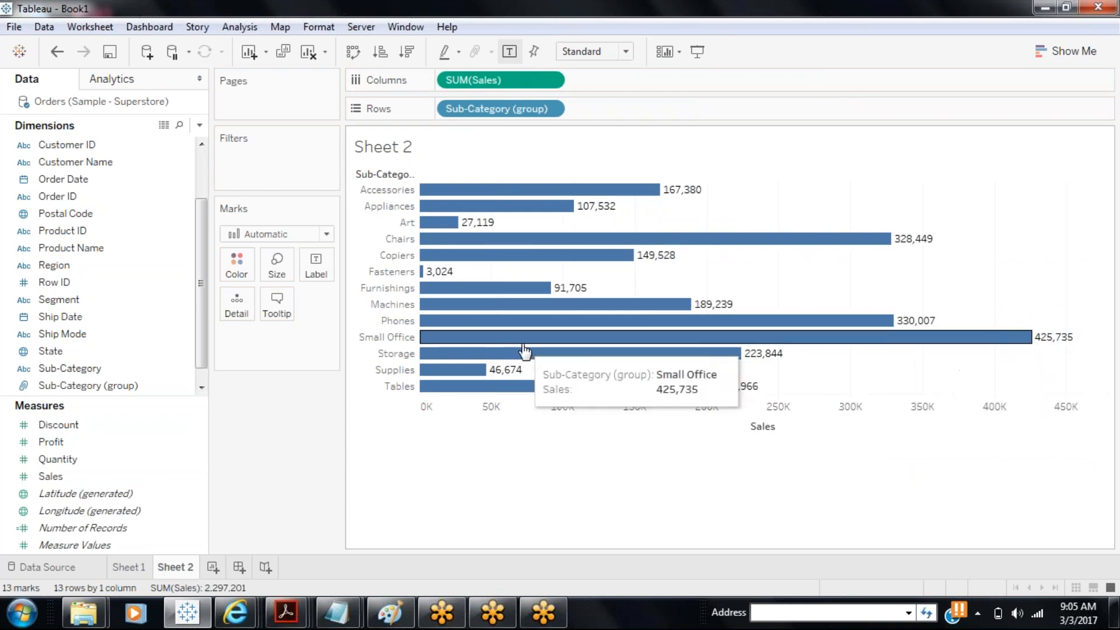
# - Break the Sales bars down by placing Sub-Category after Sub-Category (group) on the rows
pyautogui.click(121, 363)
pyautogui.moveTo(120, 363); pyautogui.dragTo(639, 109)
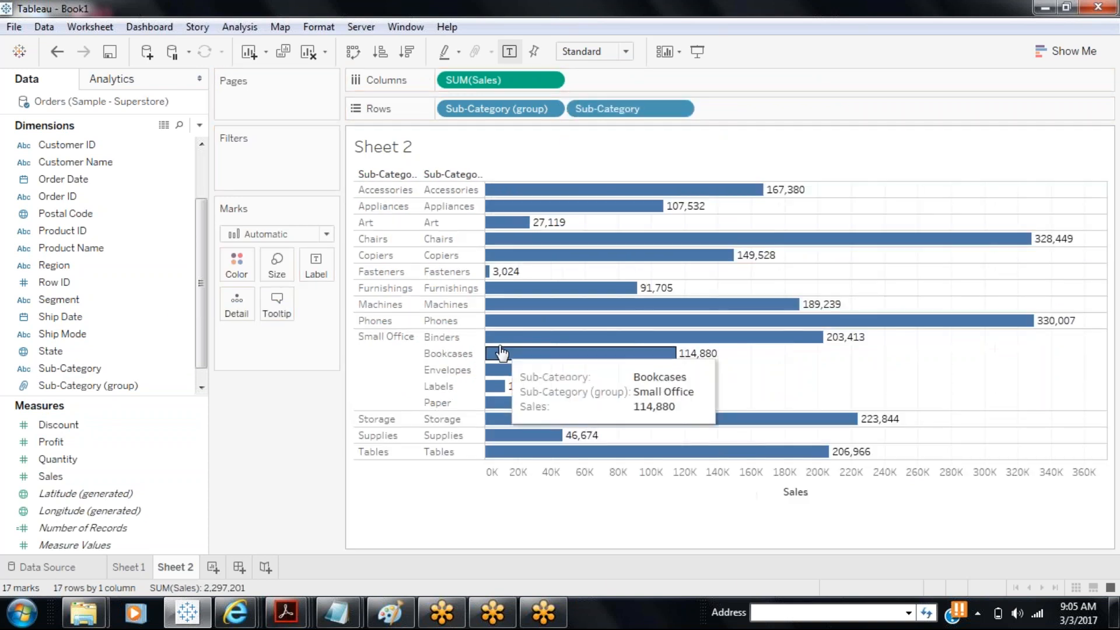
pyautogui.moveTo(501, 387)
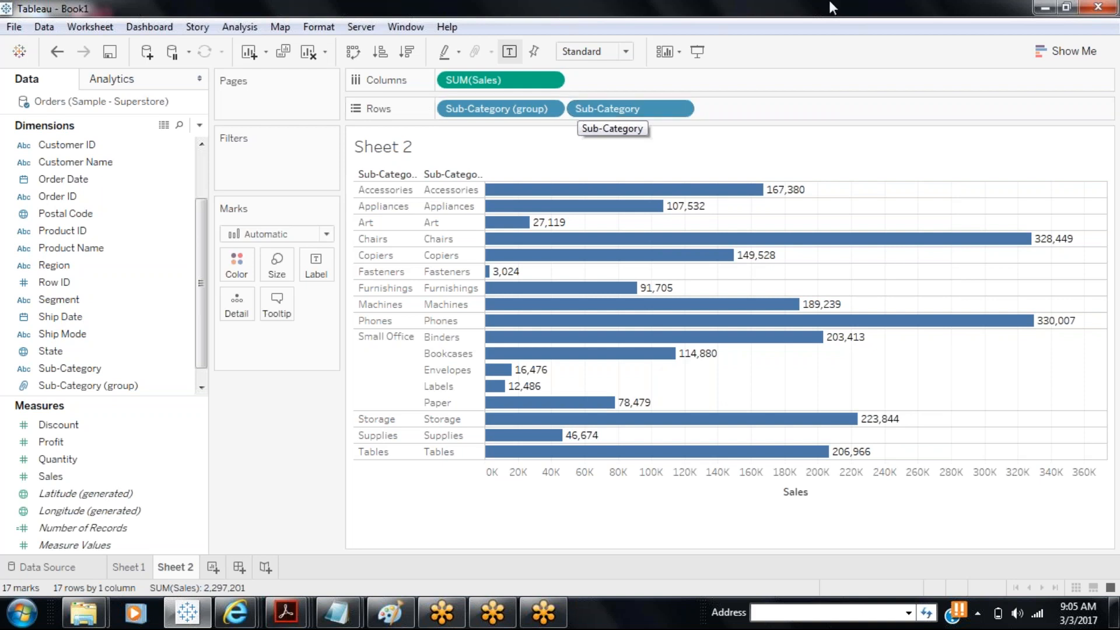
pyautogui.click(893, 21)
pyautogui.click(964, 313)
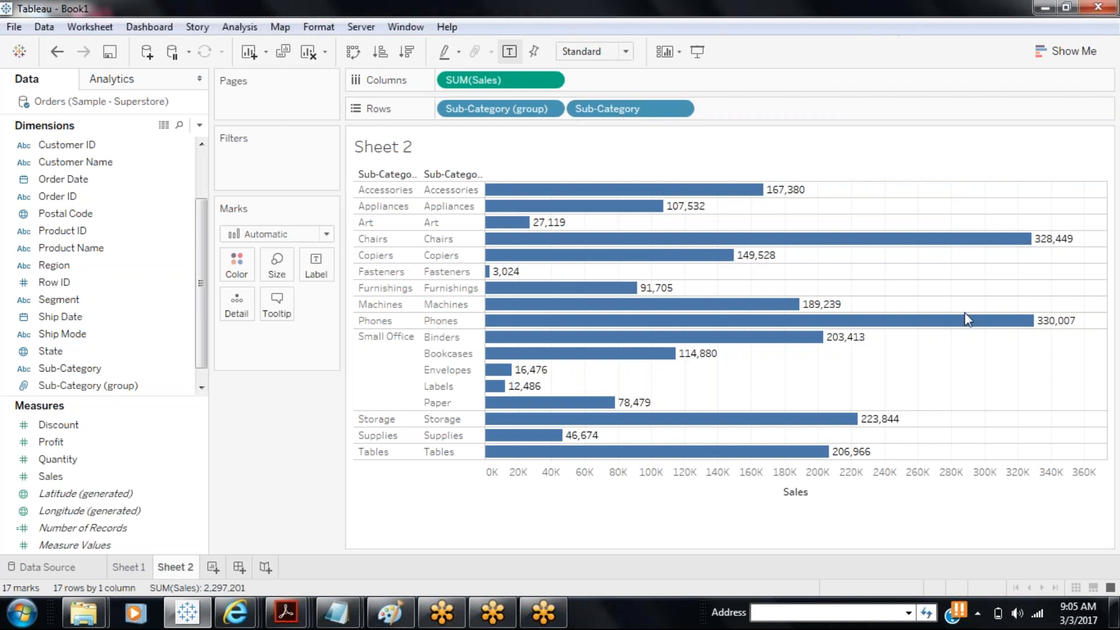